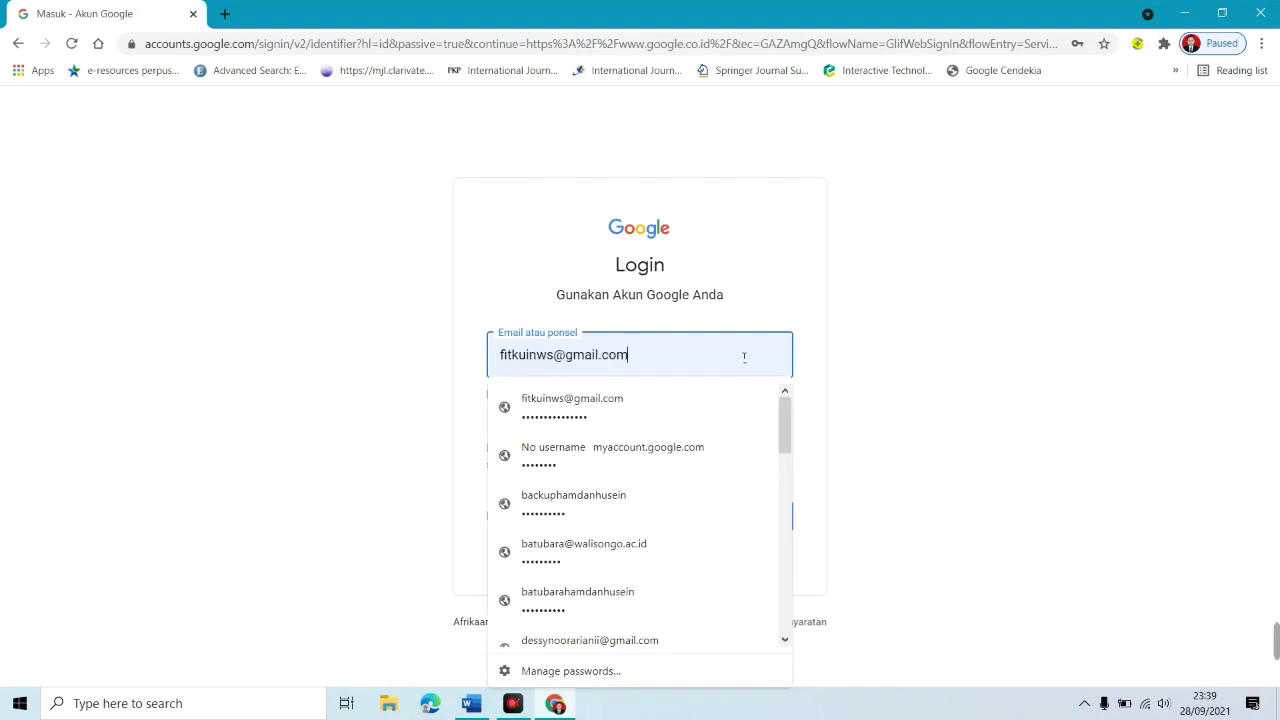
# Step: Sign in to Chrome with the saved teacher Google account and its password
pyautogui.hotkey('ctrl', 'a')
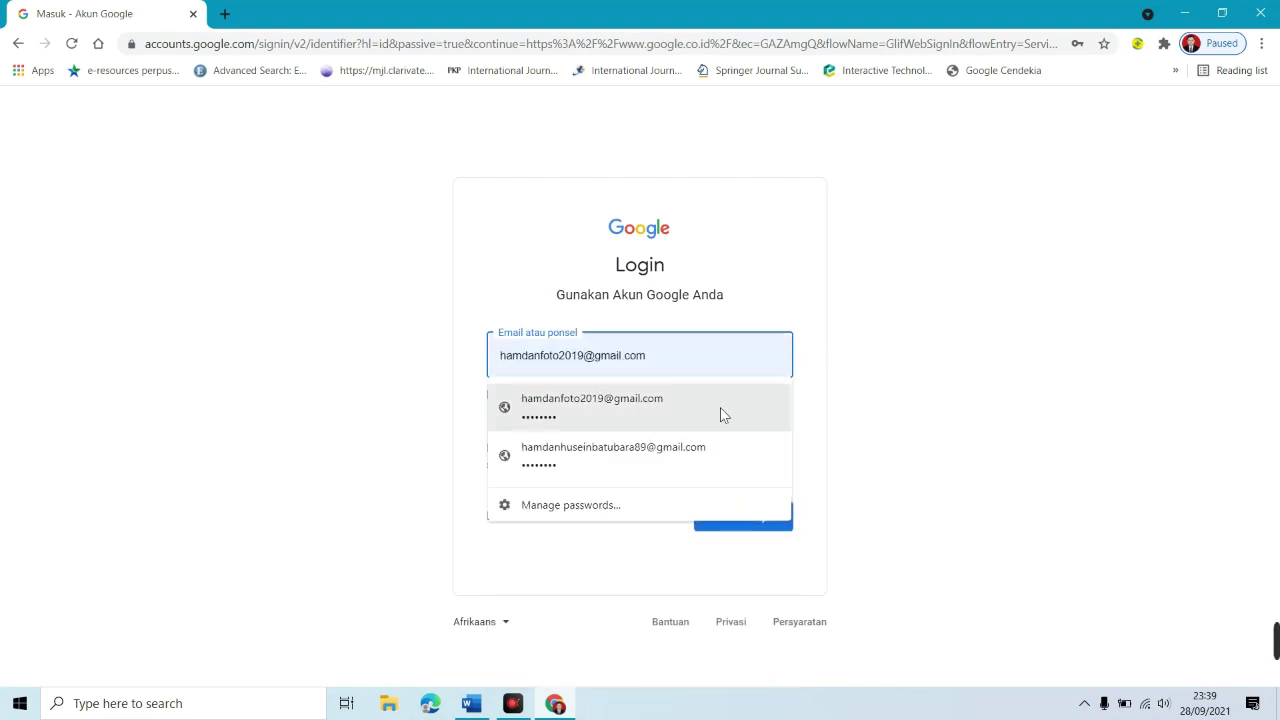
pyautogui.click(714, 447)
pyautogui.click(771, 531)
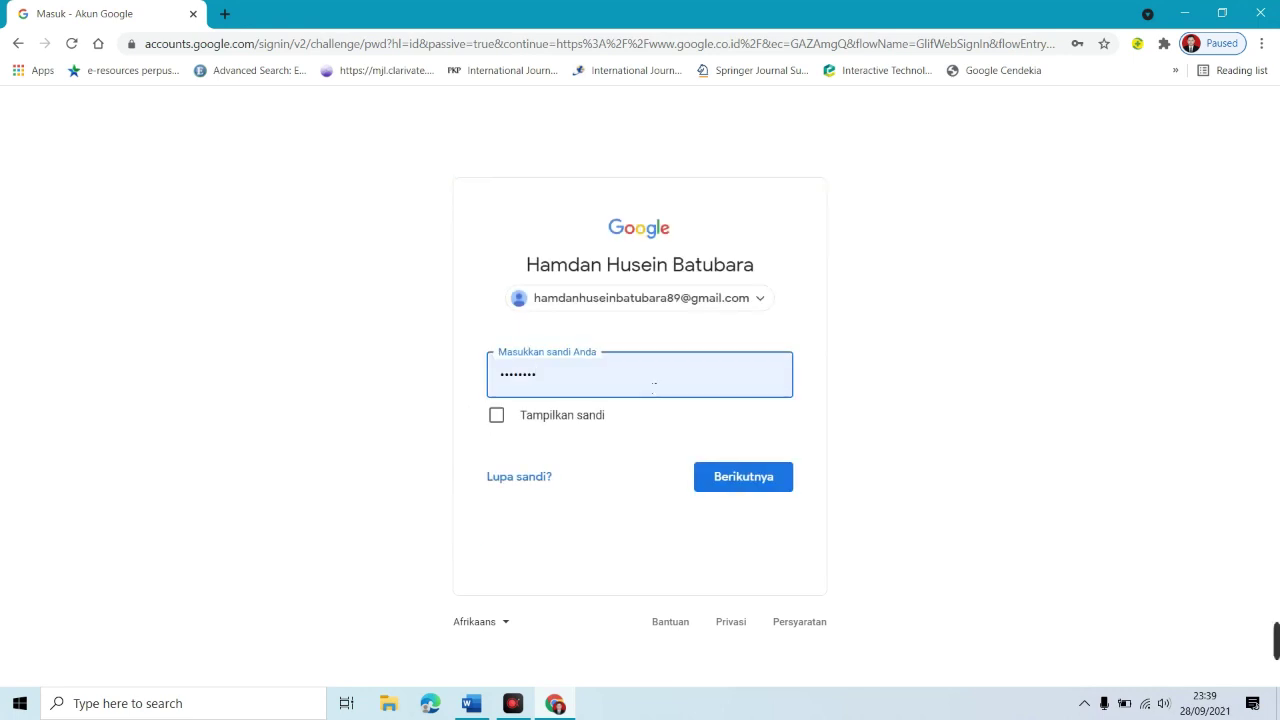
pyautogui.click(749, 497)
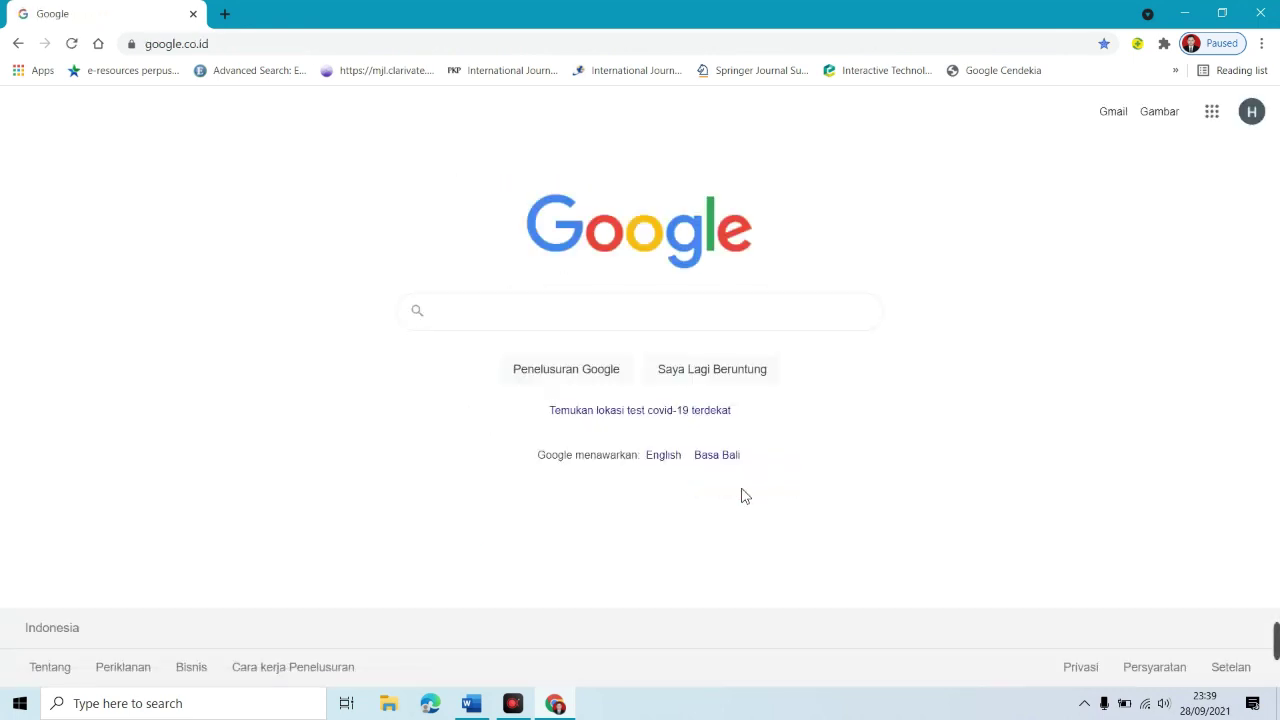
# Step: Confirm the signed-in account, then launch Classroom from the Google apps grid
pyautogui.click(1252, 112)
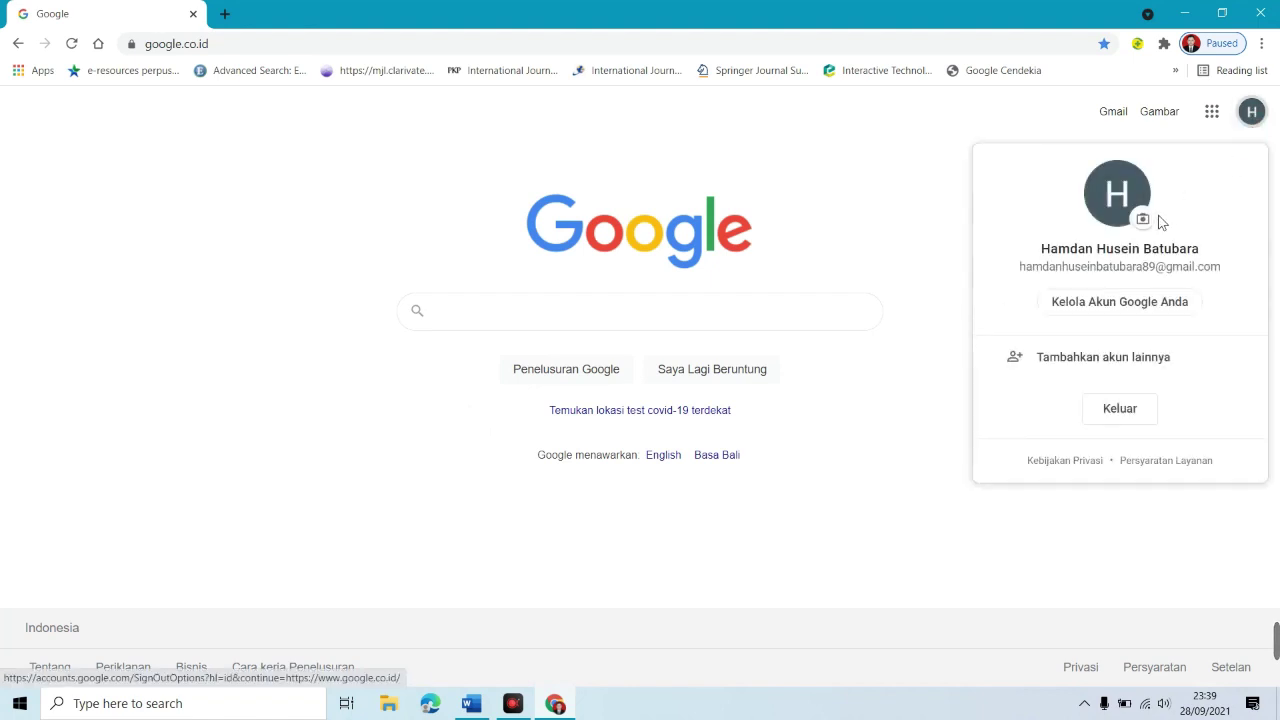
pyautogui.click(1040, 137)
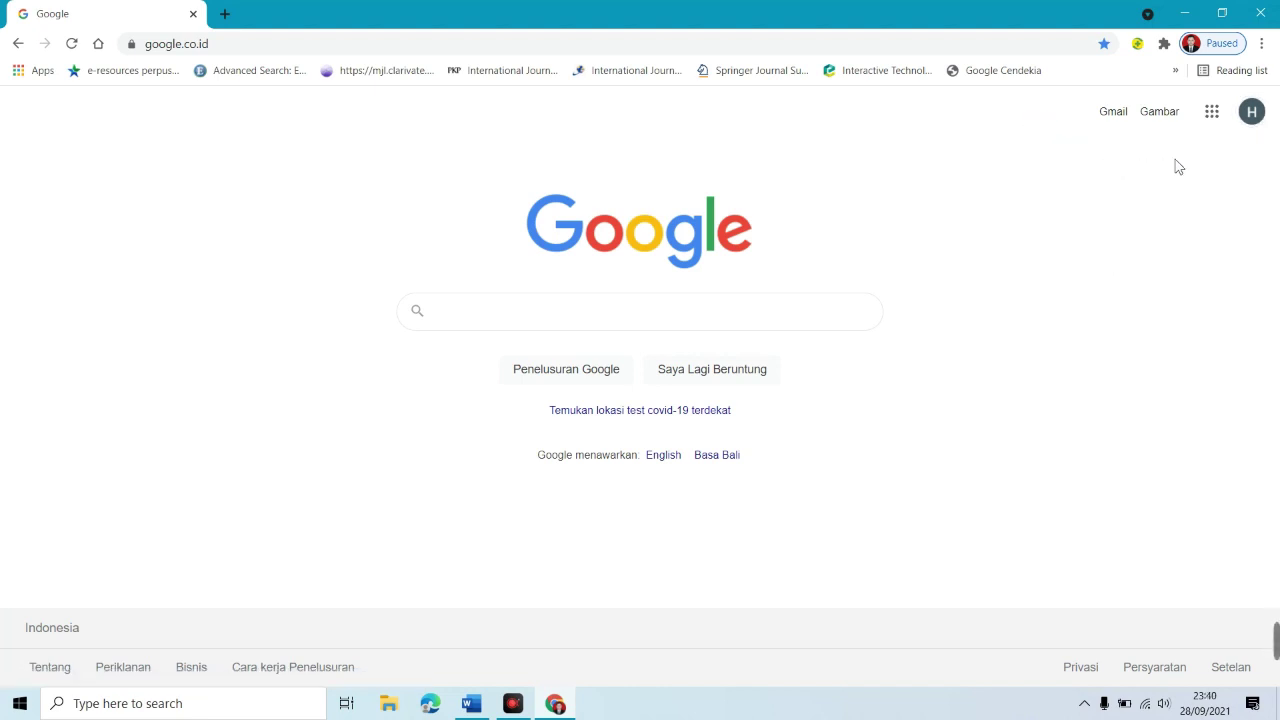
pyautogui.click(1212, 112)
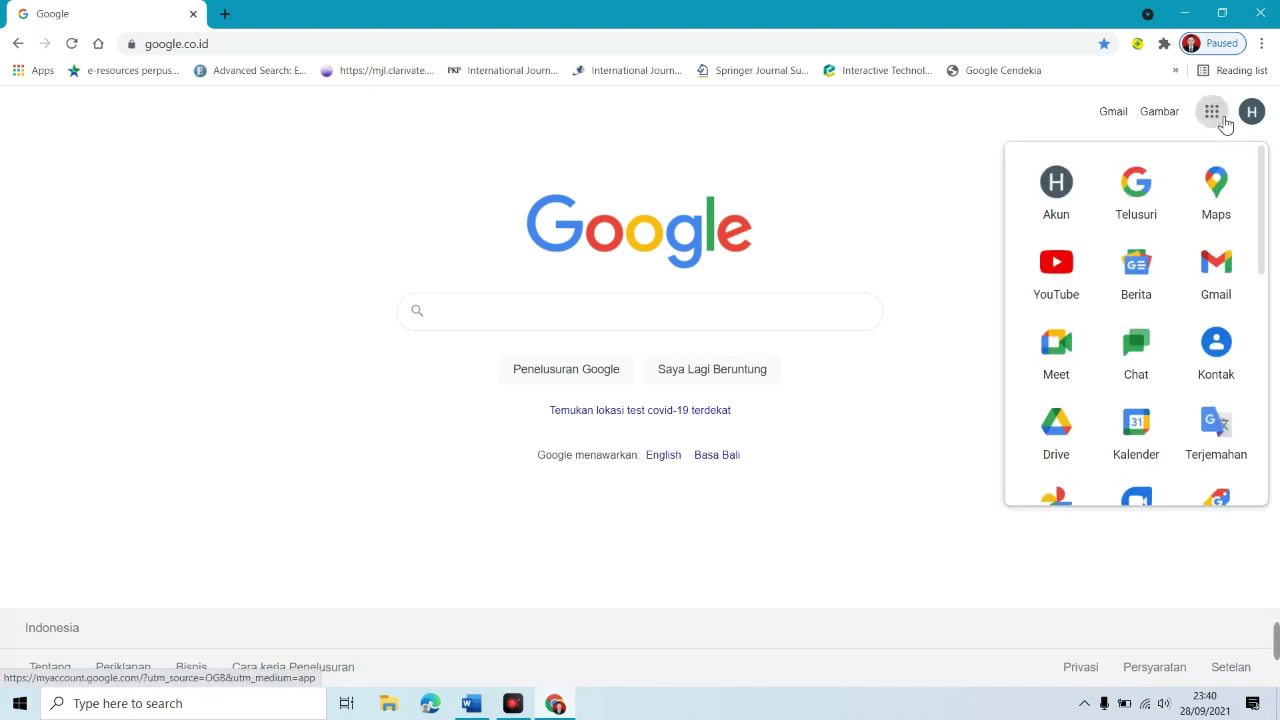
pyautogui.moveTo(1267, 178); pyautogui.dragTo(1266, 325)
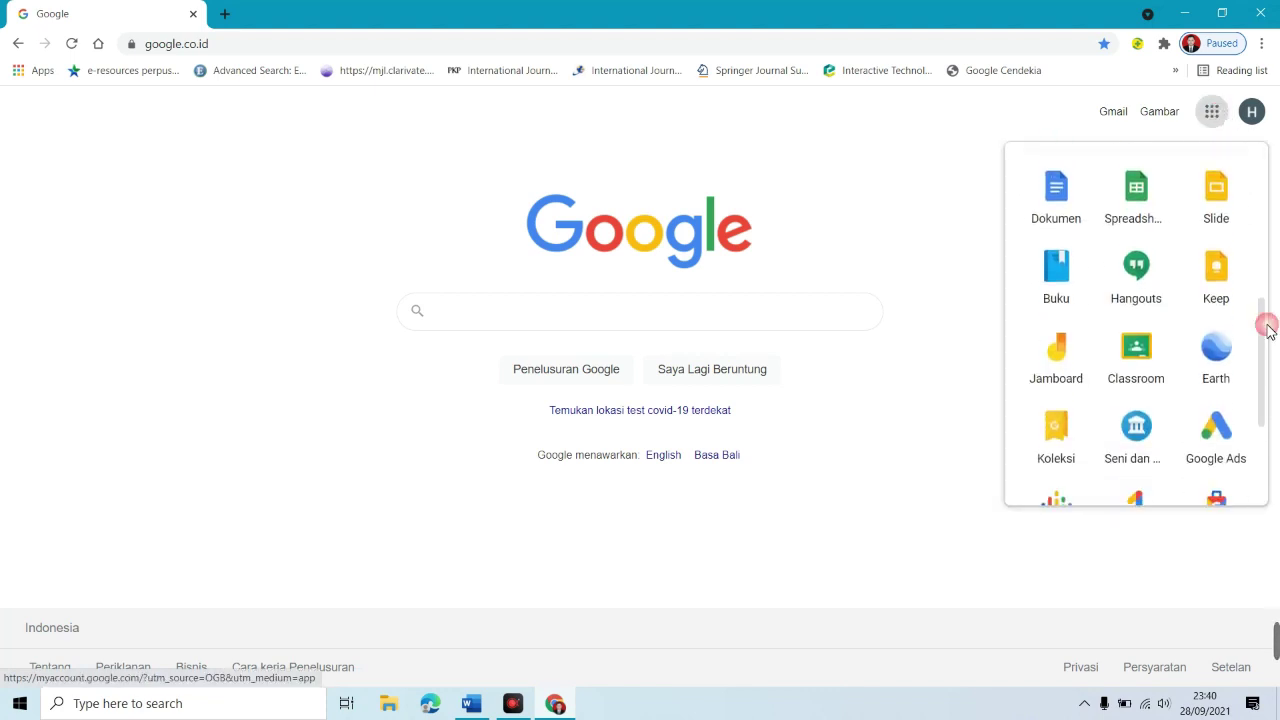
pyautogui.click(1164, 362)
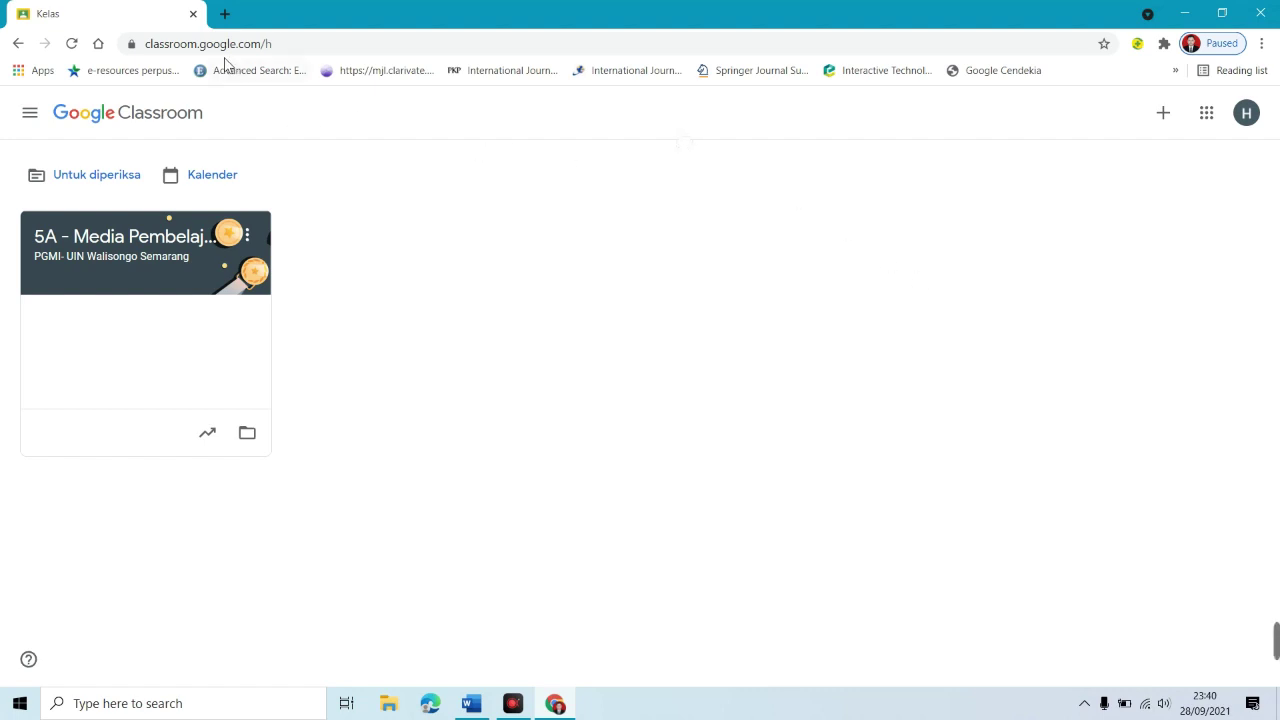
# Step: Choose Buat kelas from the + menu and acknowledge the school-use notice
pyautogui.click(148, 44)
pyautogui.moveTo(148, 44); pyautogui.dragTo(261, 44)
pyautogui.click(1167, 124)
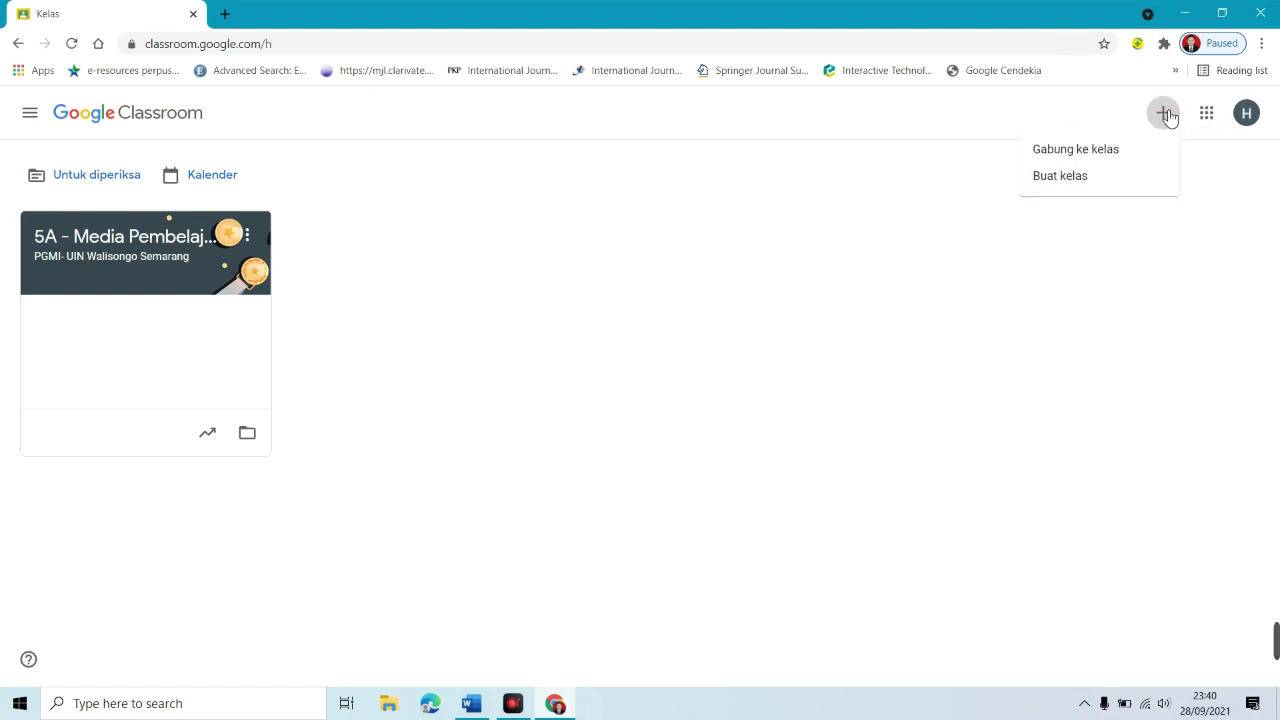
pyautogui.click(1068, 190)
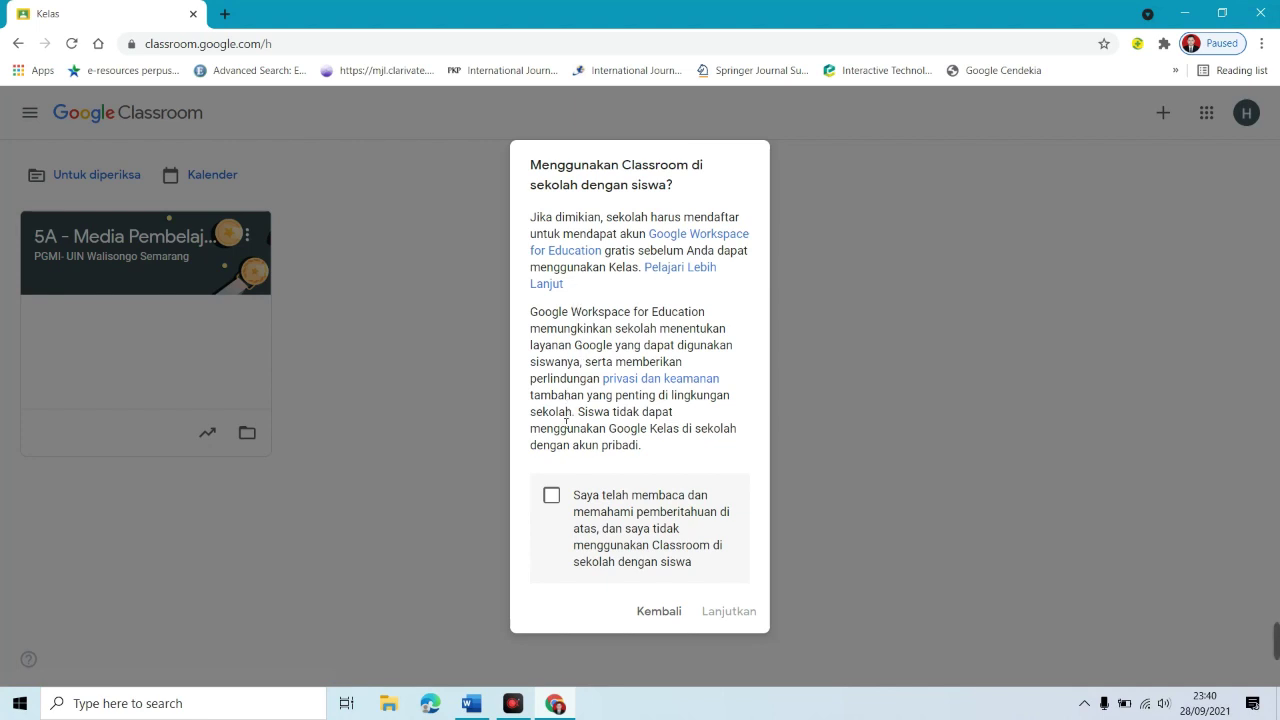
pyautogui.click(553, 497)
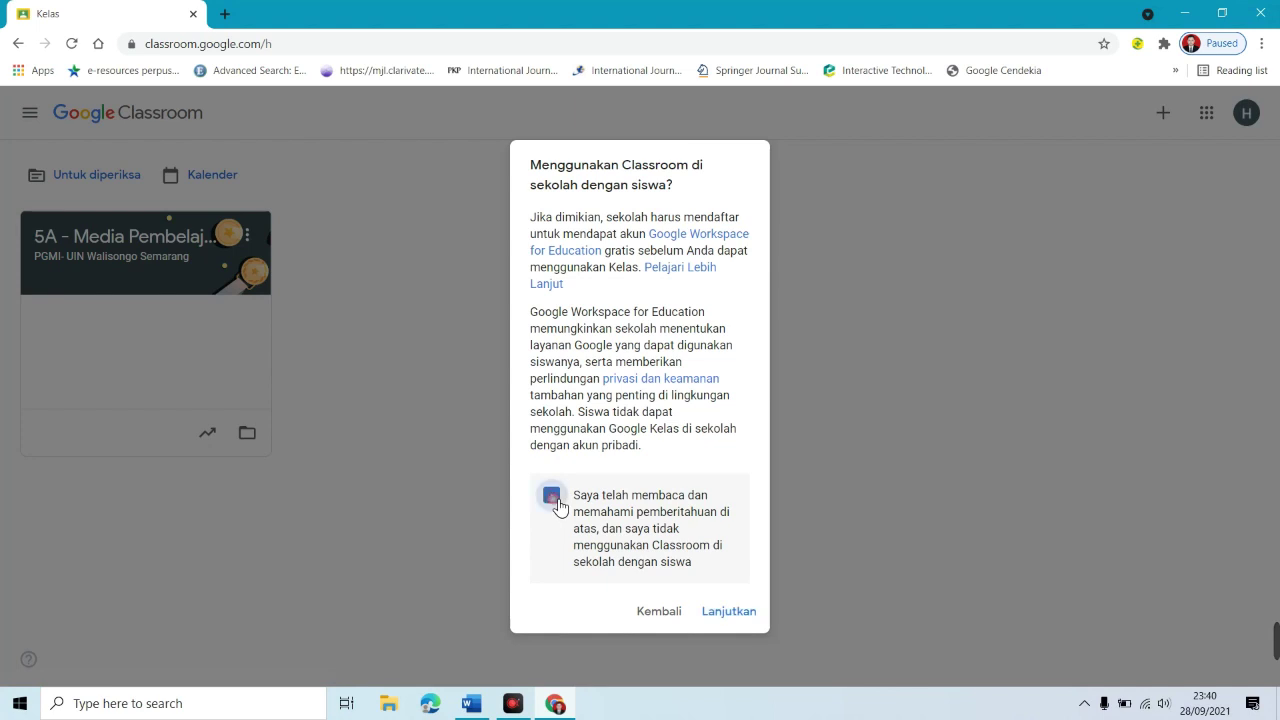
pyautogui.click(722, 618)
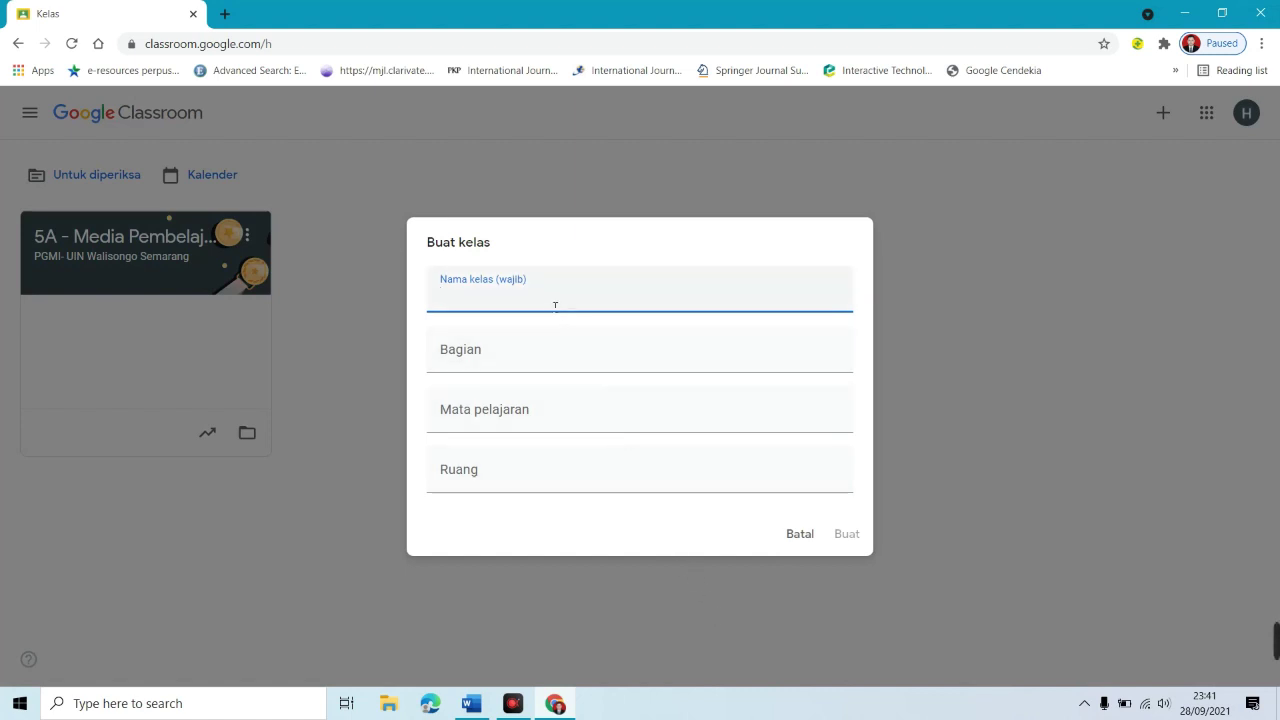
# Step: Create class '5A - Media Pembelajaran', section 'PGMI - UIN Walisongo Semarang', subject 'Media Pembelajaran', room 5A
pyautogui.write('5A - Media Oe')
pyautogui.press('BackSpace')
pyautogui.write('Pembelajaran')
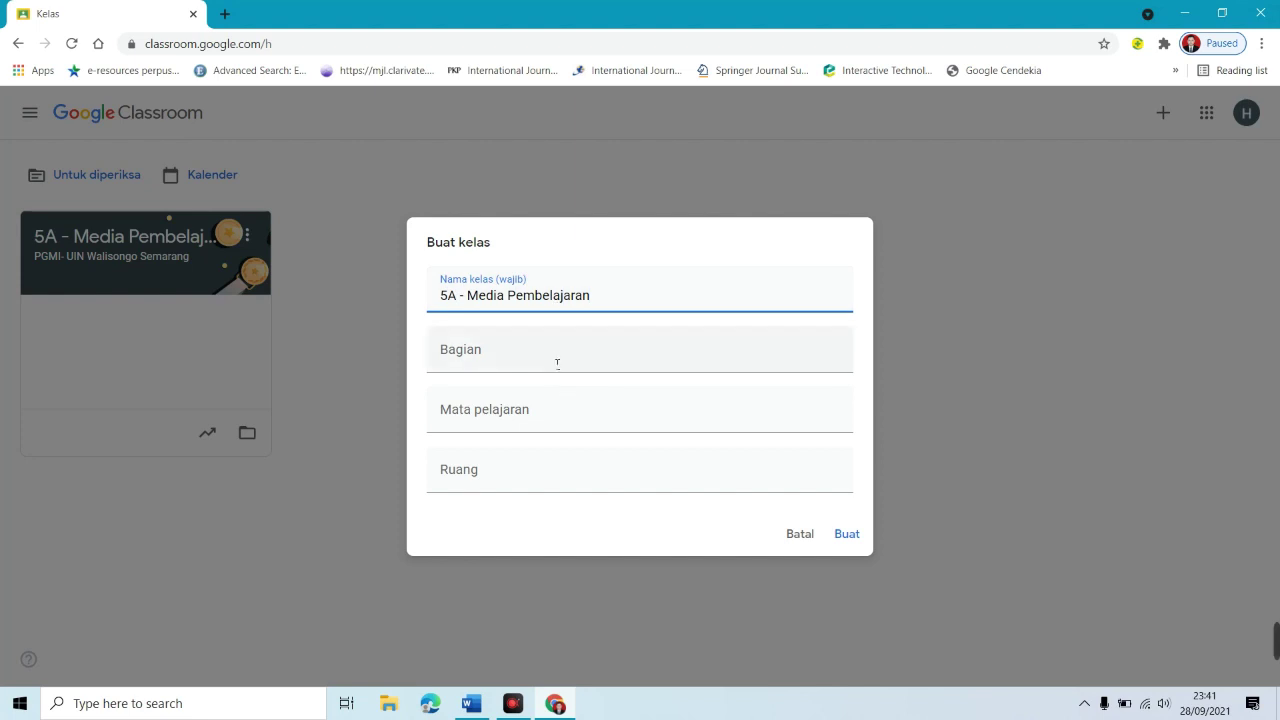
pyautogui.click(553, 355)
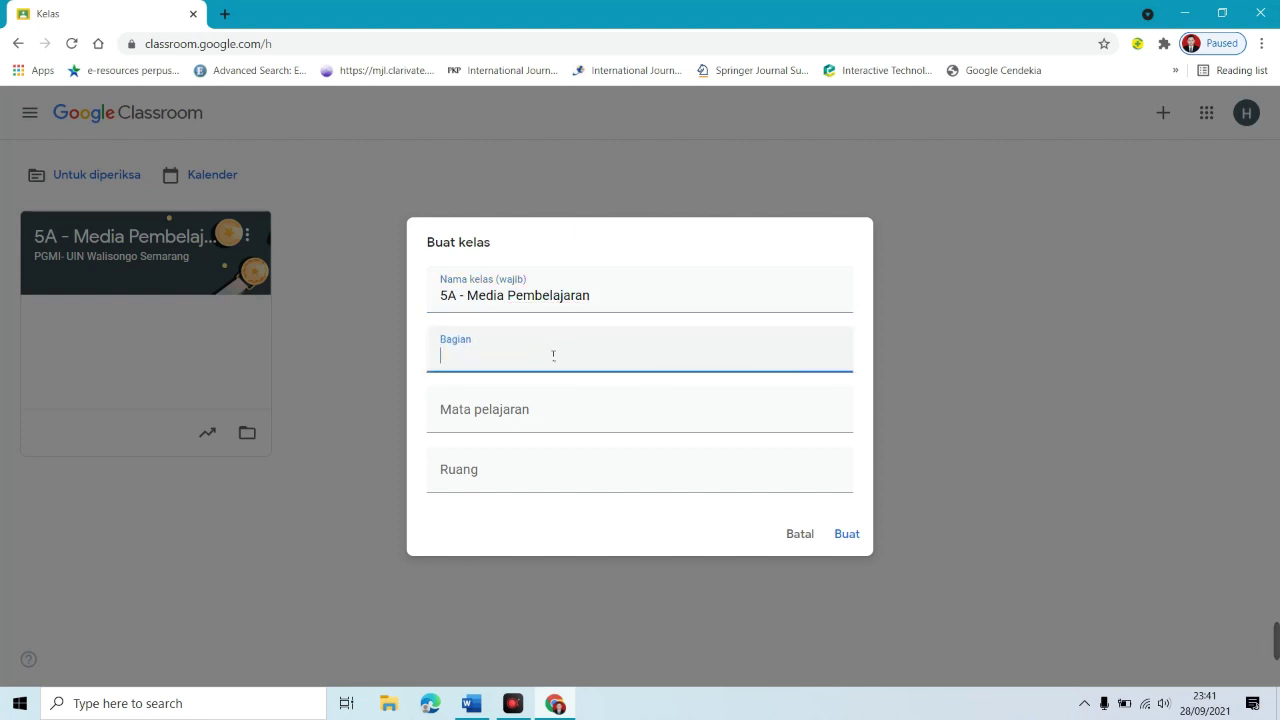
pyautogui.write('PGMI - UIN Walisongo Semarang')
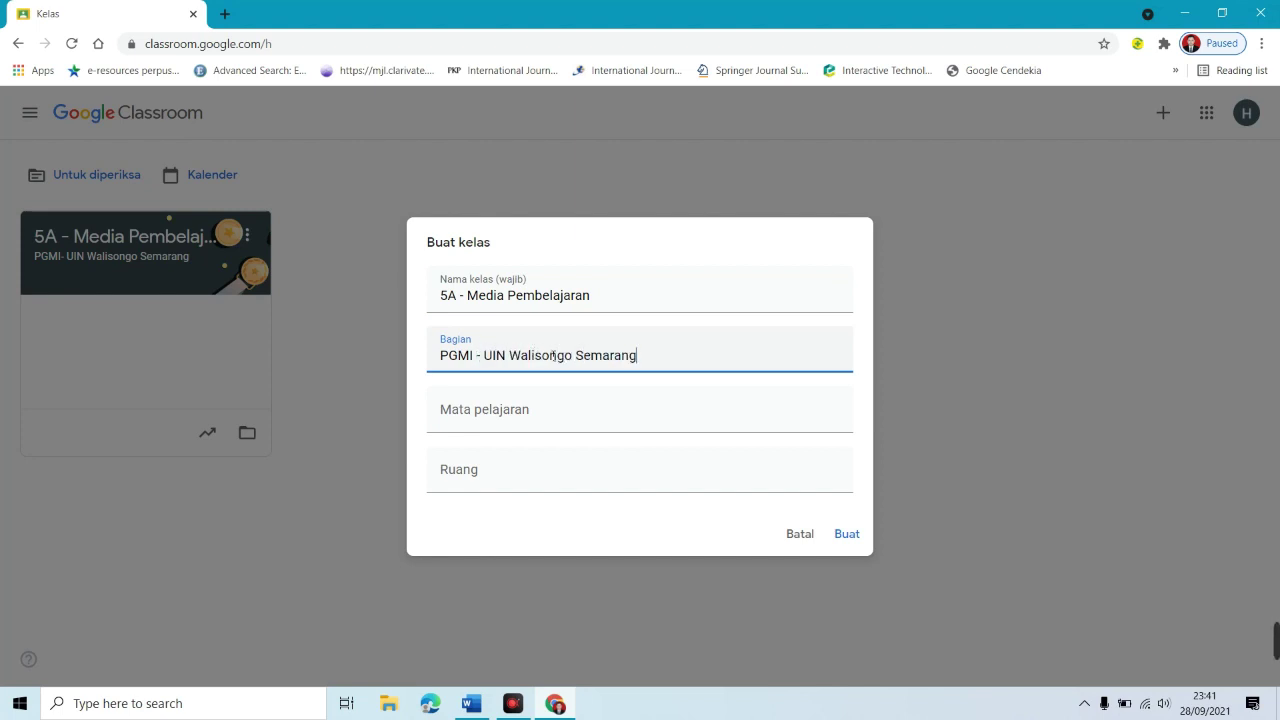
pyautogui.click(587, 415)
pyautogui.write('Media Pembelajaran')
pyautogui.click(591, 486)
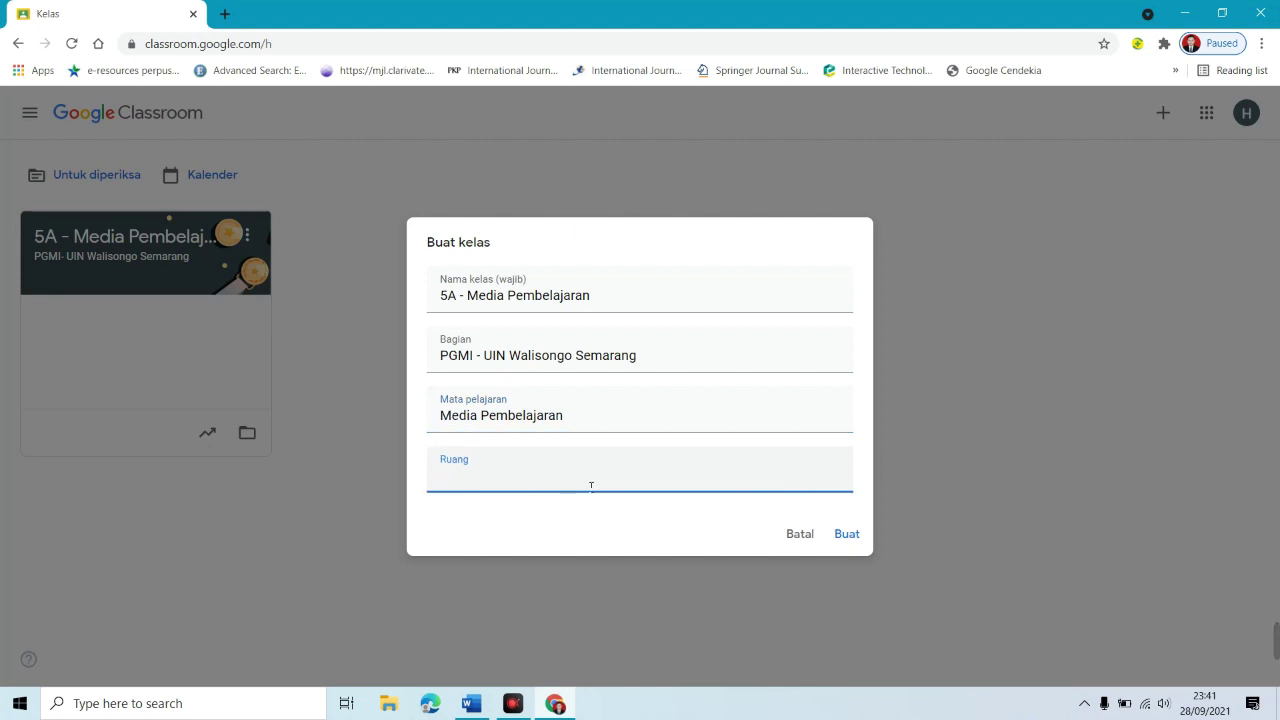
pyautogui.write('5A')
pyautogui.click(848, 538)
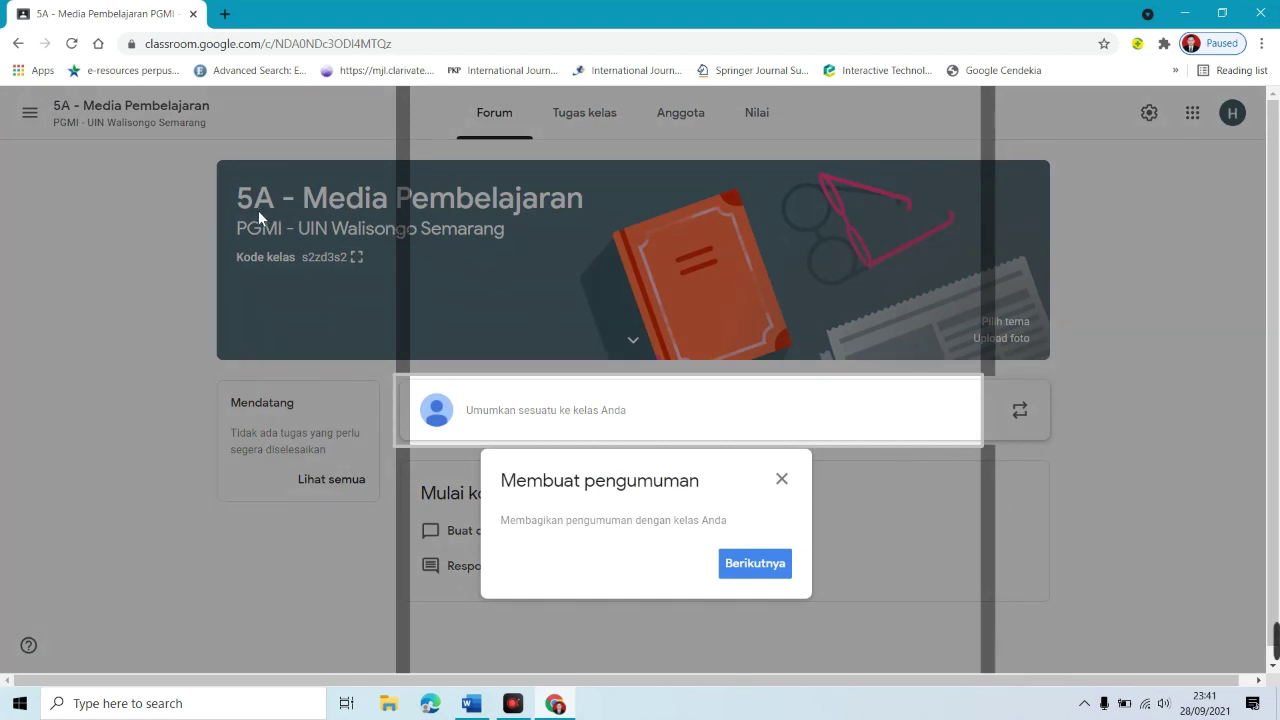
# Step: Dismiss the intro popup, view the class code full size, and copy the invitation link
pyautogui.click(520, 220)
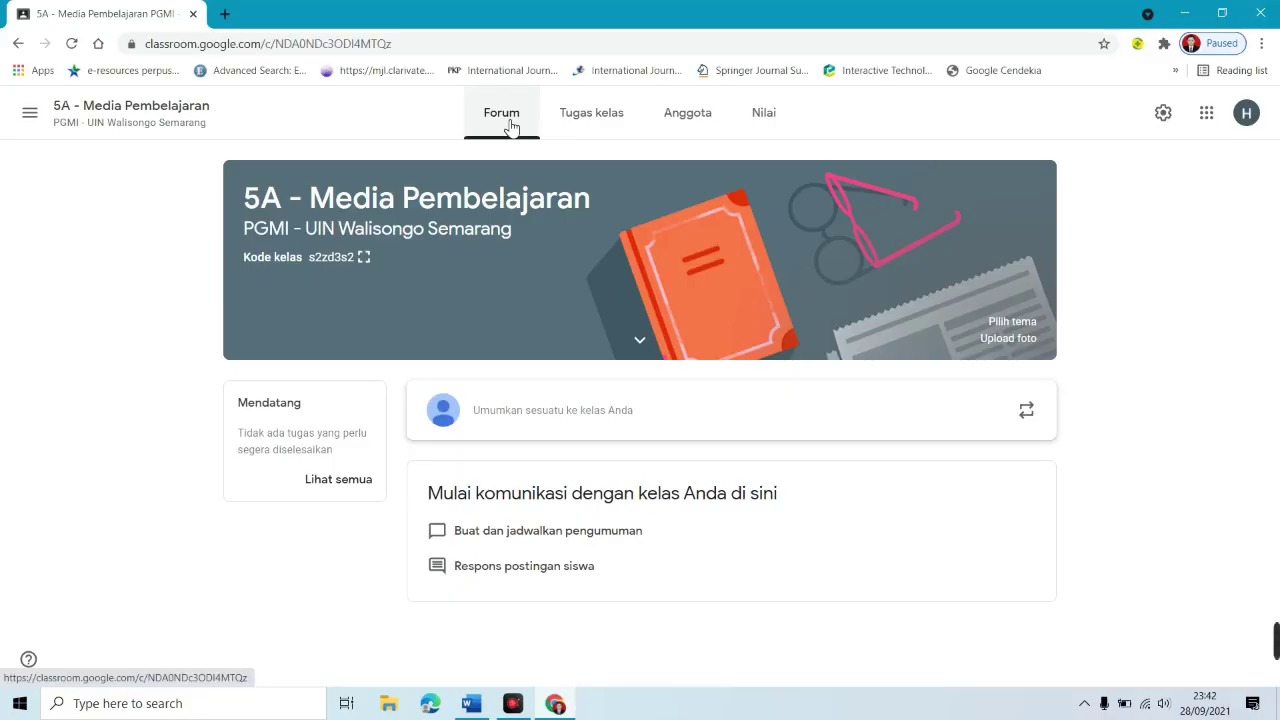
pyautogui.click(366, 263)
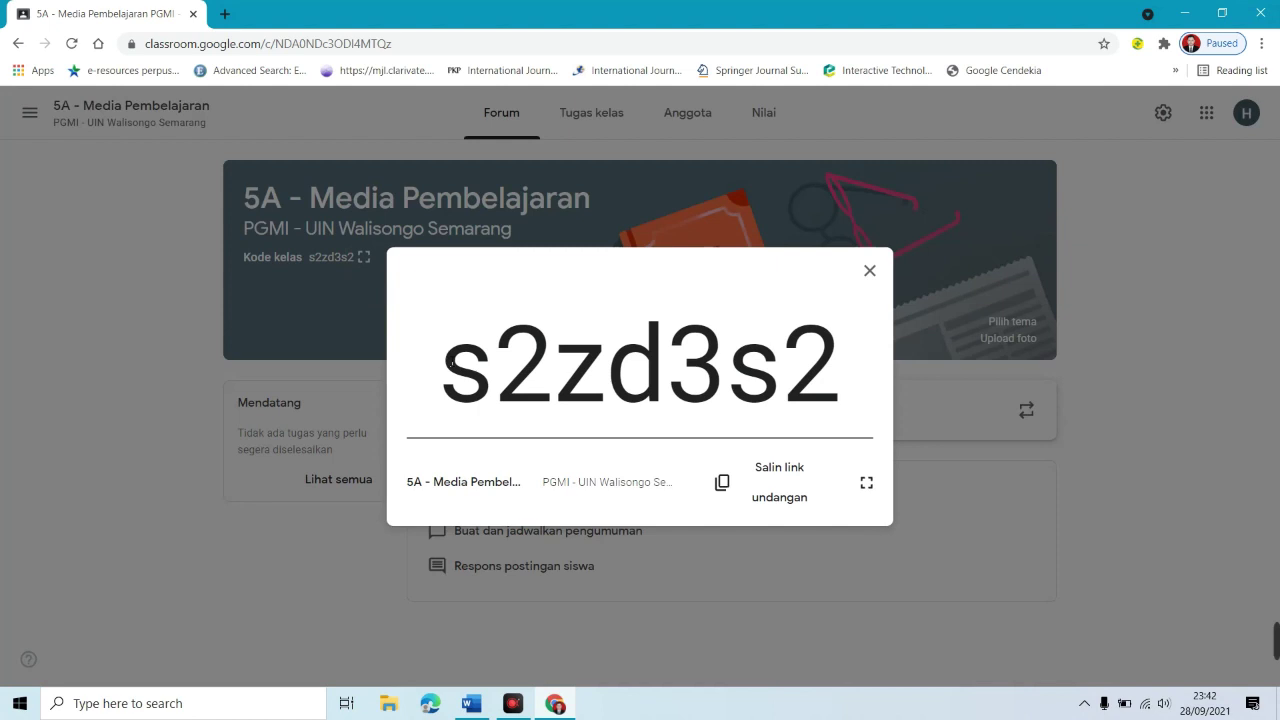
pyautogui.moveTo(450, 365); pyautogui.dragTo(876, 366)
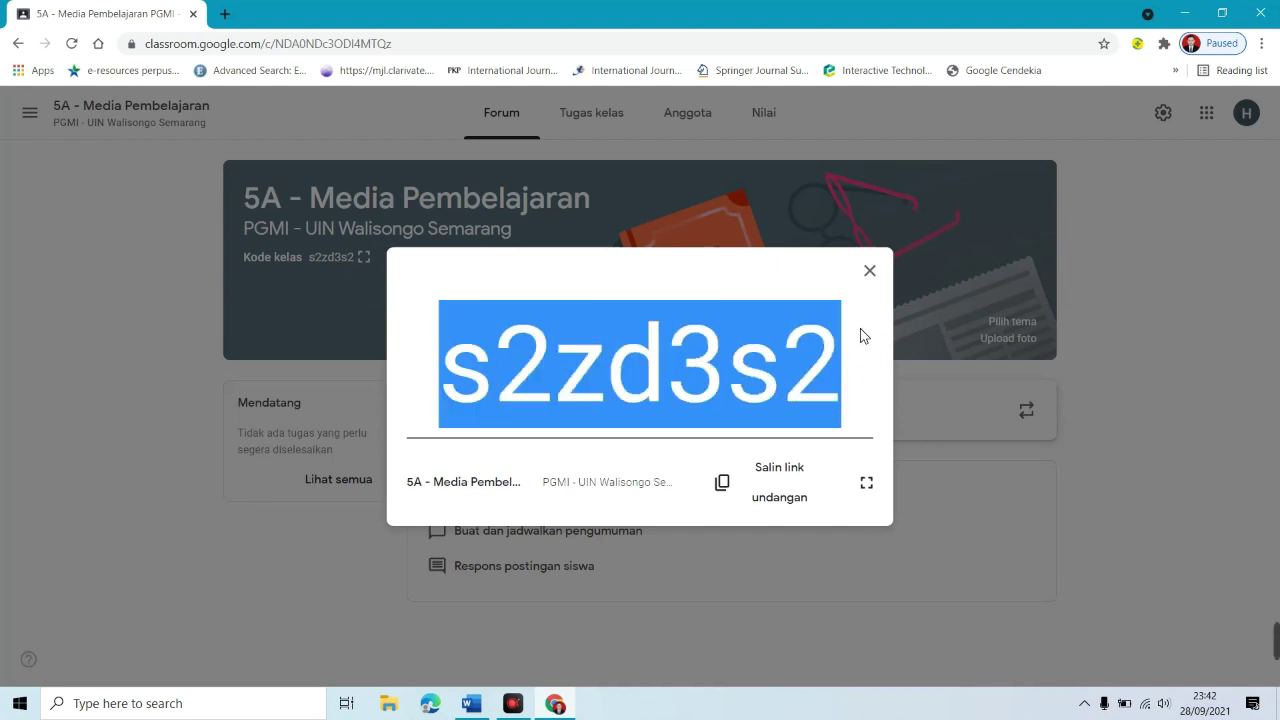
pyautogui.click(860, 328)
pyautogui.moveTo(855, 357); pyautogui.dragTo(458, 356)
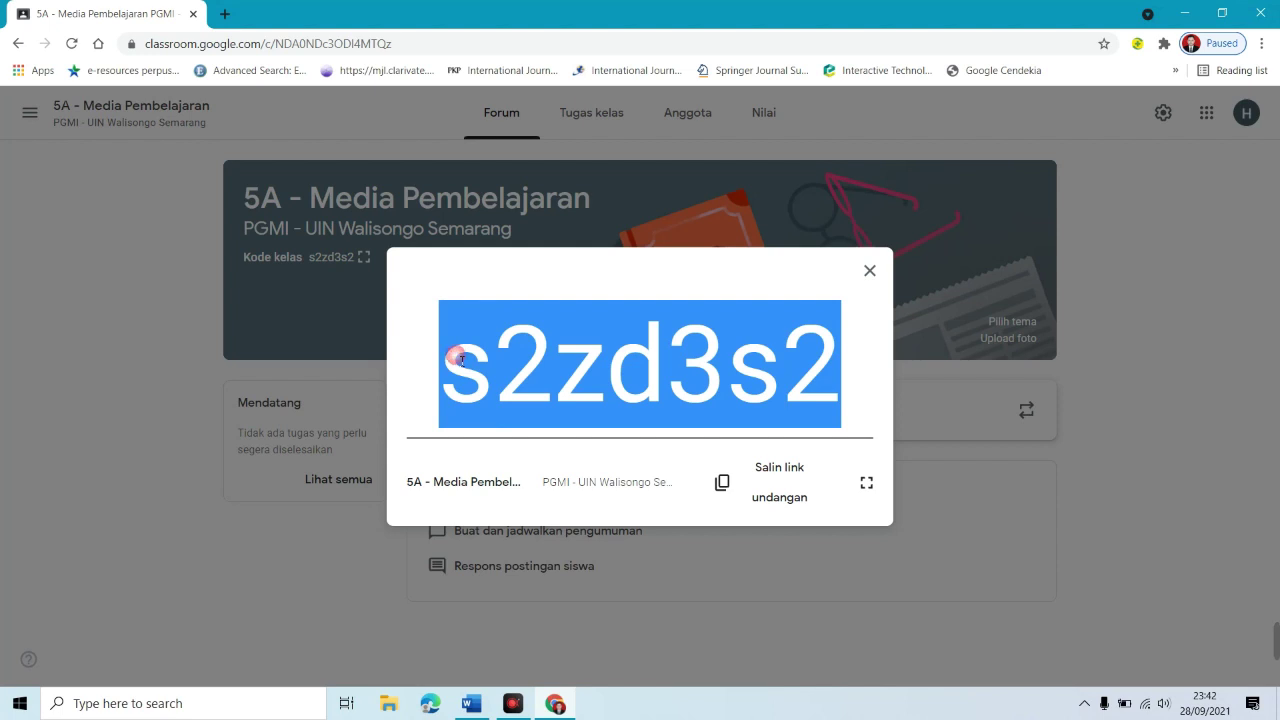
pyautogui.click(869, 376)
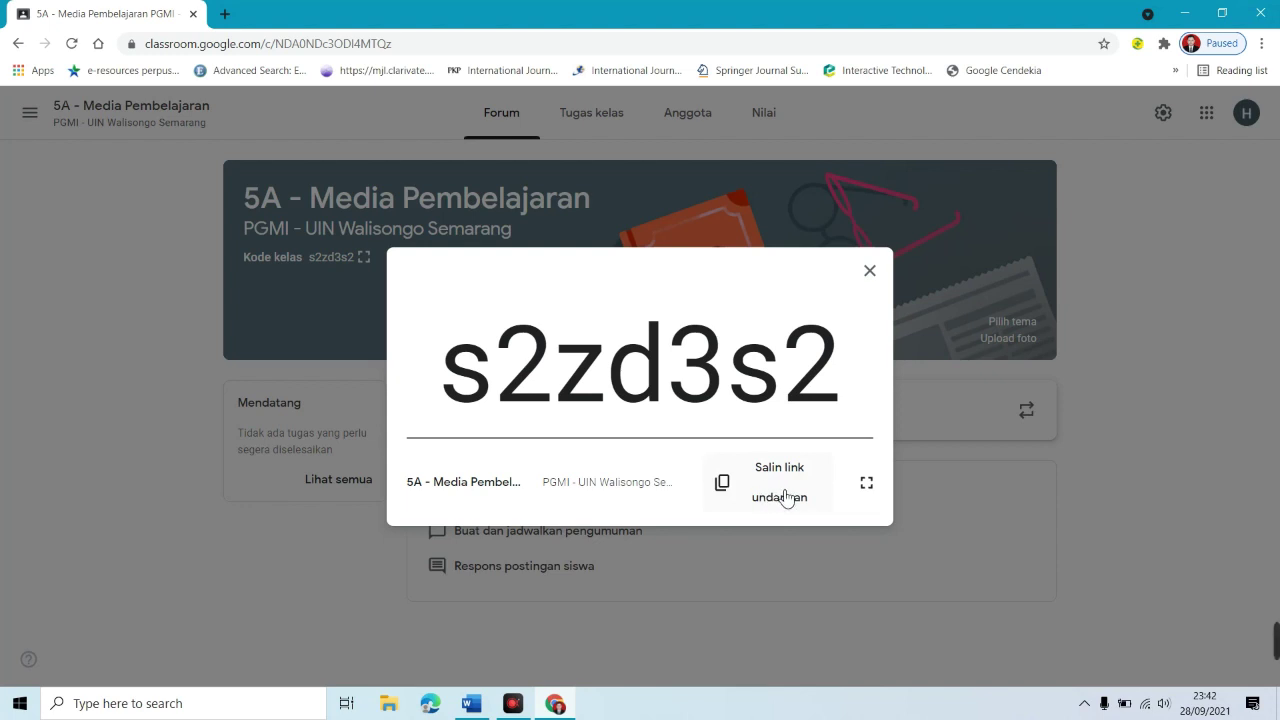
pyautogui.click(785, 508)
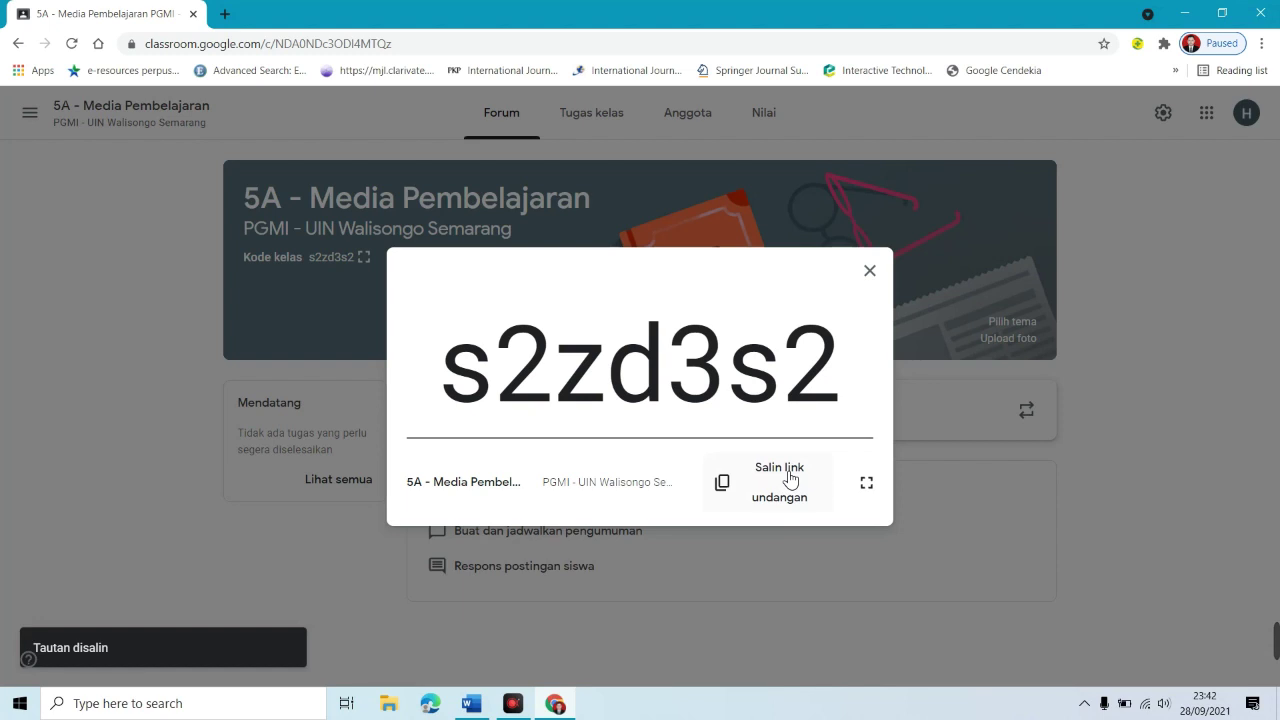
pyautogui.click(872, 274)
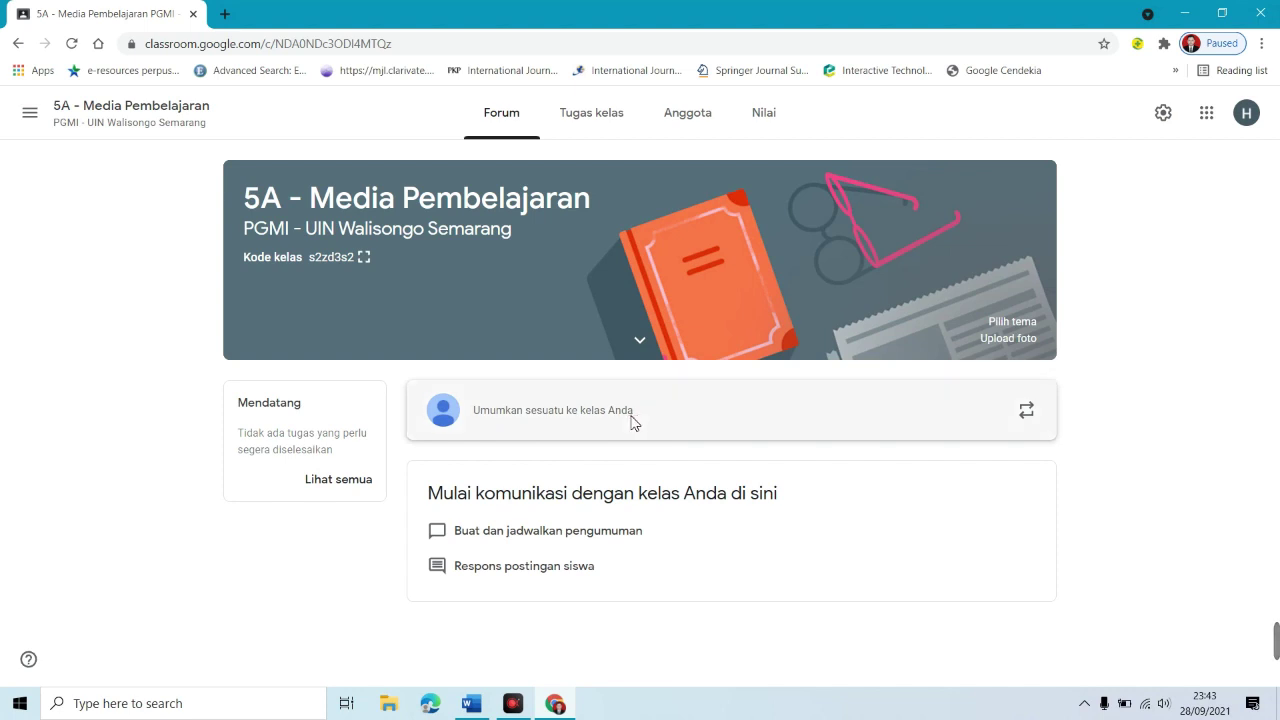
# Step: Write the announcement 'Ujian Tengah Semester / Tanggal / Jam:' to the class
pyautogui.click(638, 424)
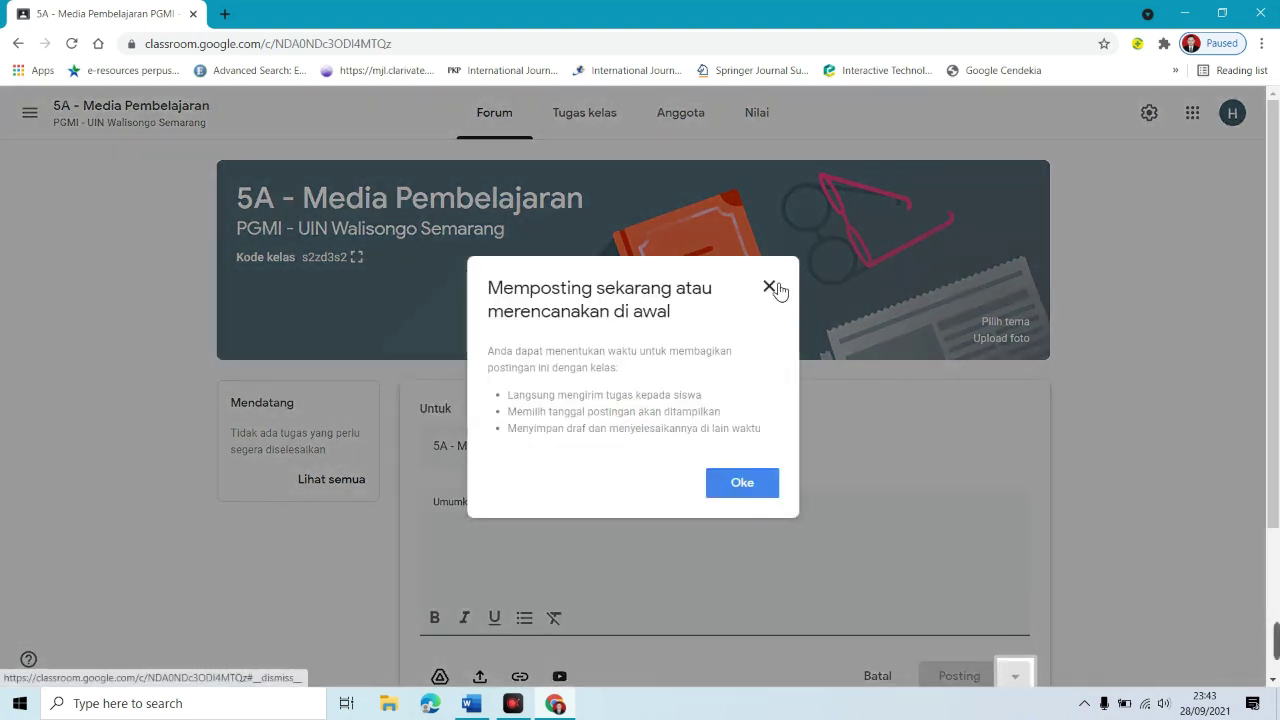
pyautogui.click(775, 284)
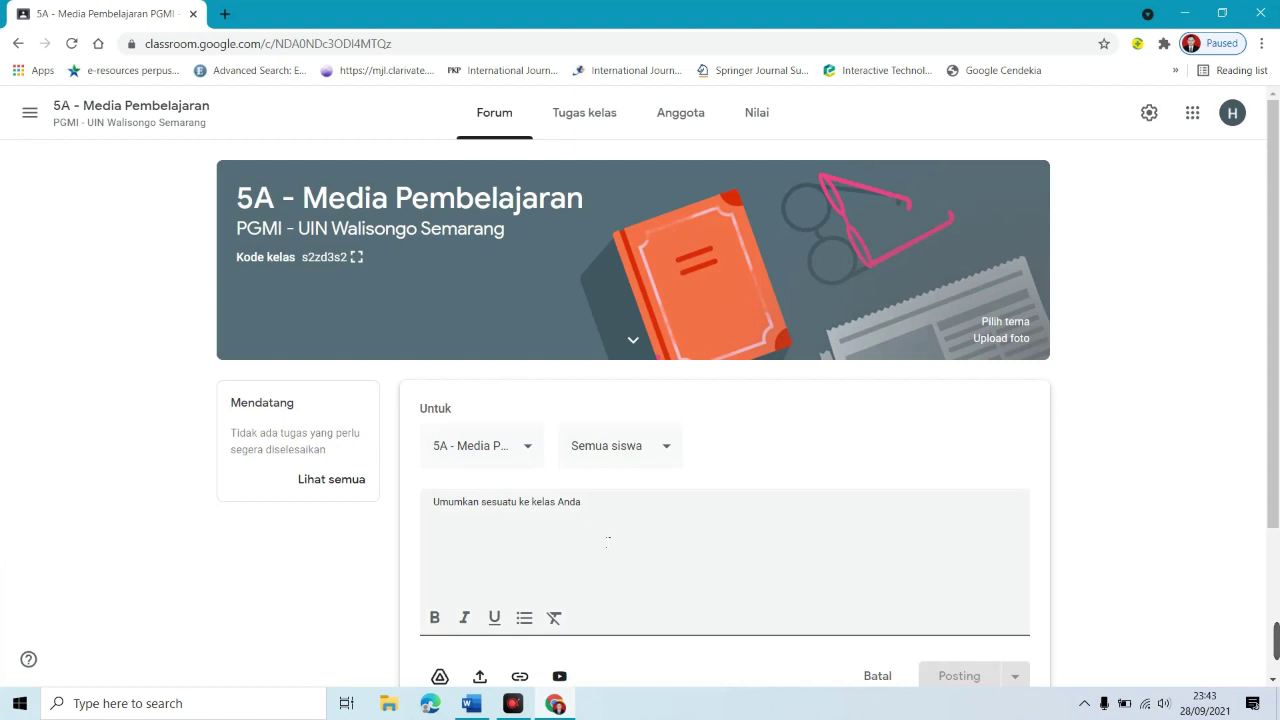
pyautogui.write('Tengah Semester')
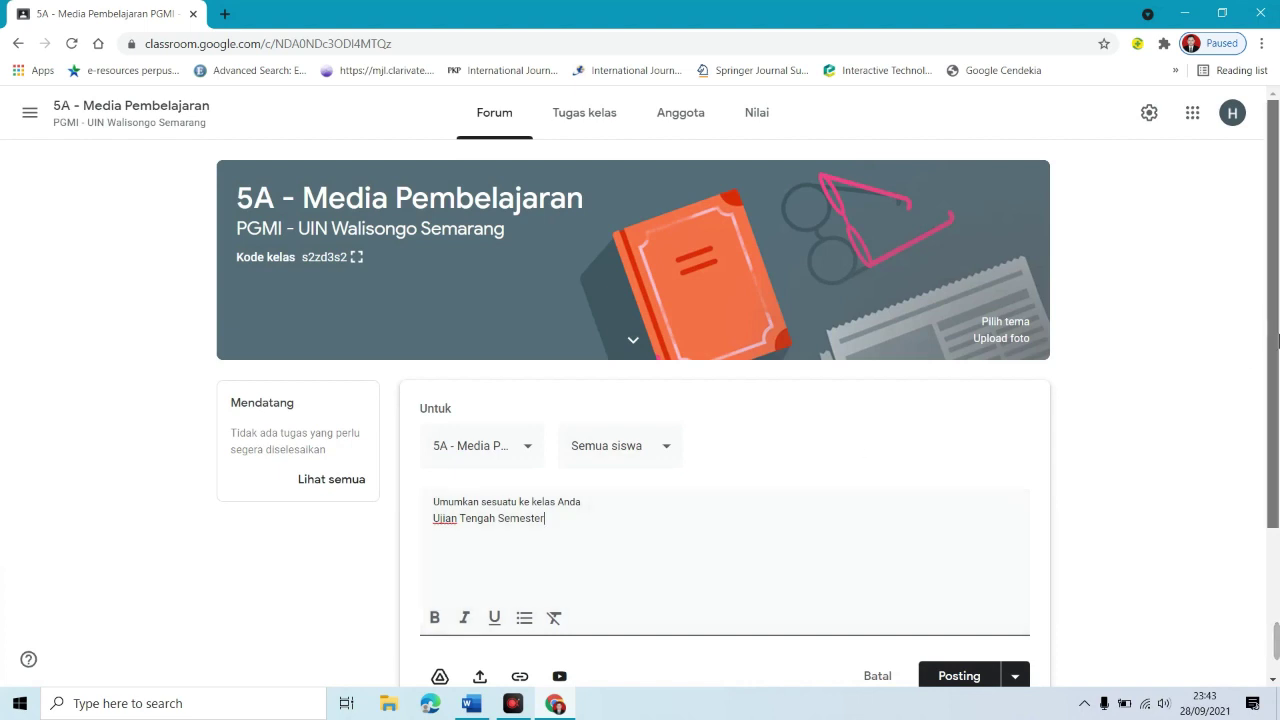
pyautogui.moveTo(1278, 342); pyautogui.dragTo(1278, 425)
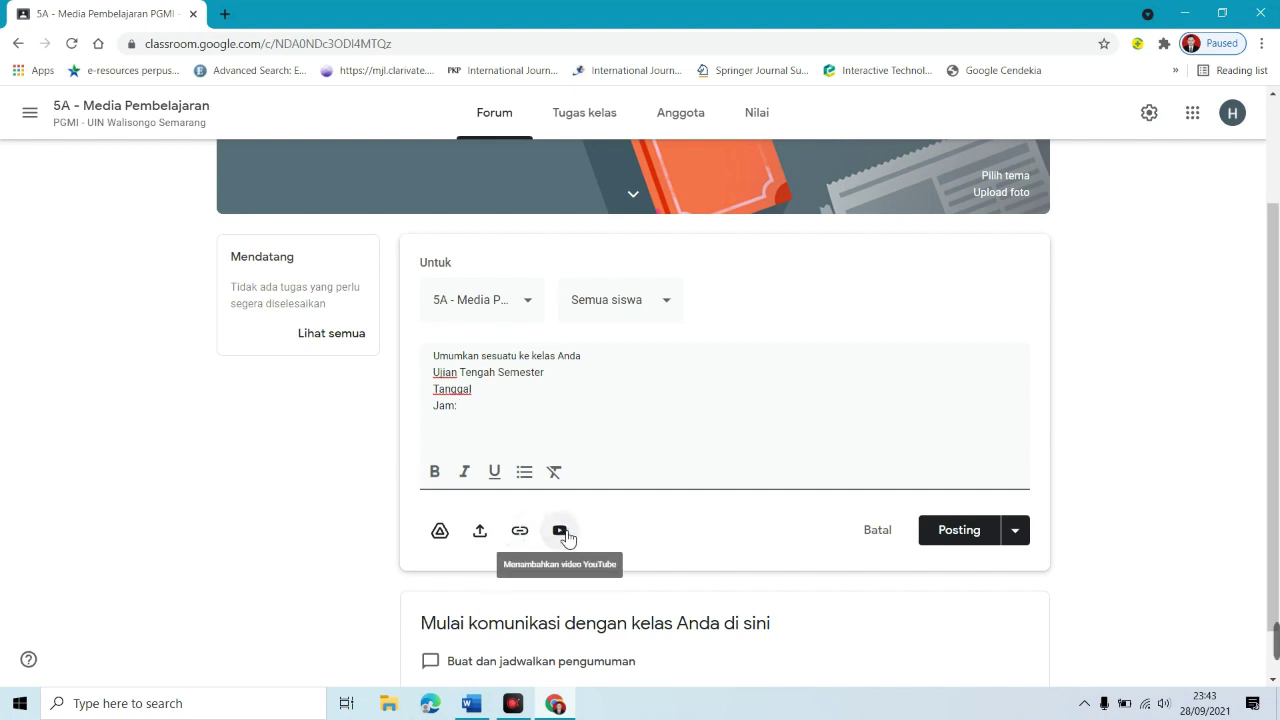
# Step: Attach the photo WhatsApp Image 2021-09-24 at 20.07.25.jpeg from the computer
pyautogui.click(491, 538)
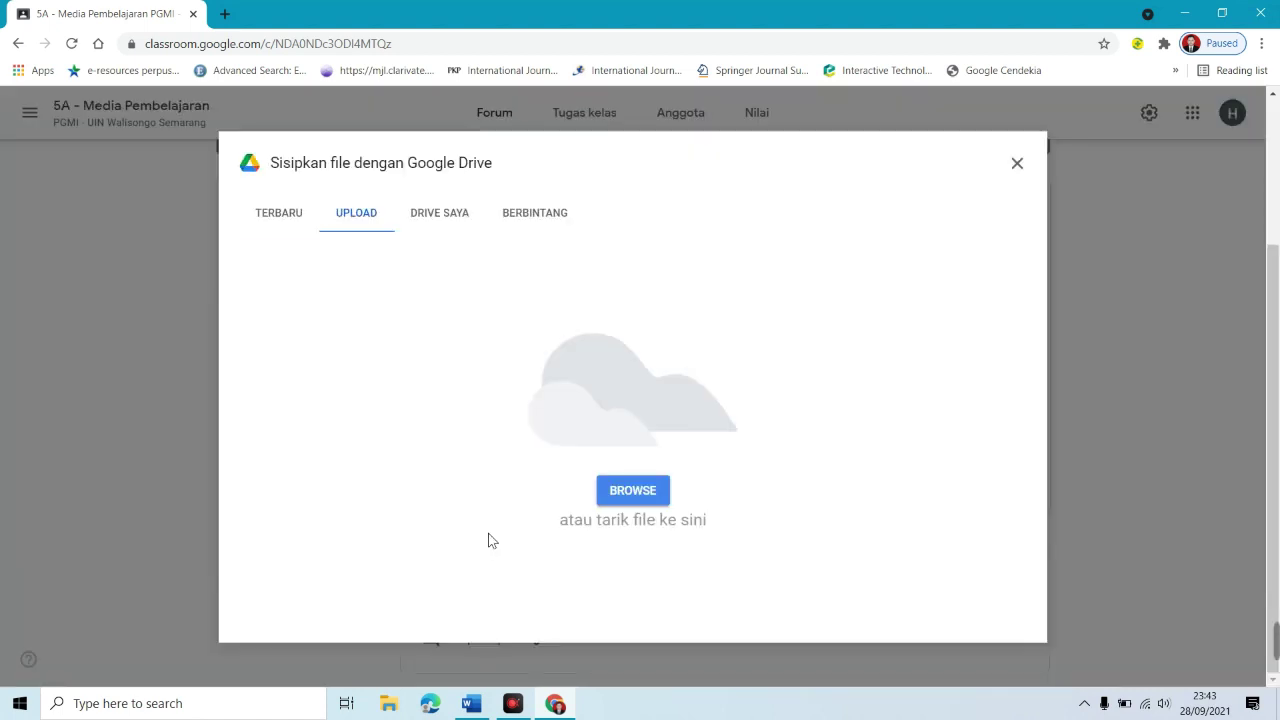
pyautogui.click(622, 506)
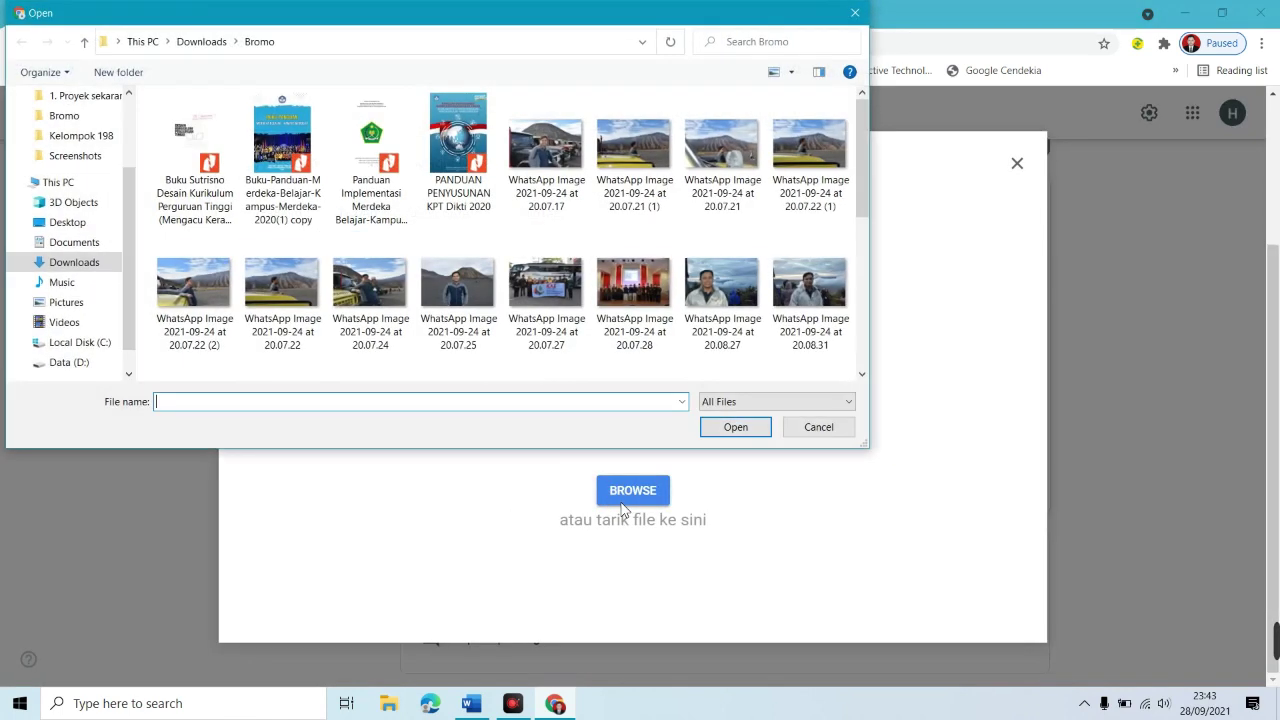
pyautogui.doubleClick(443, 307)
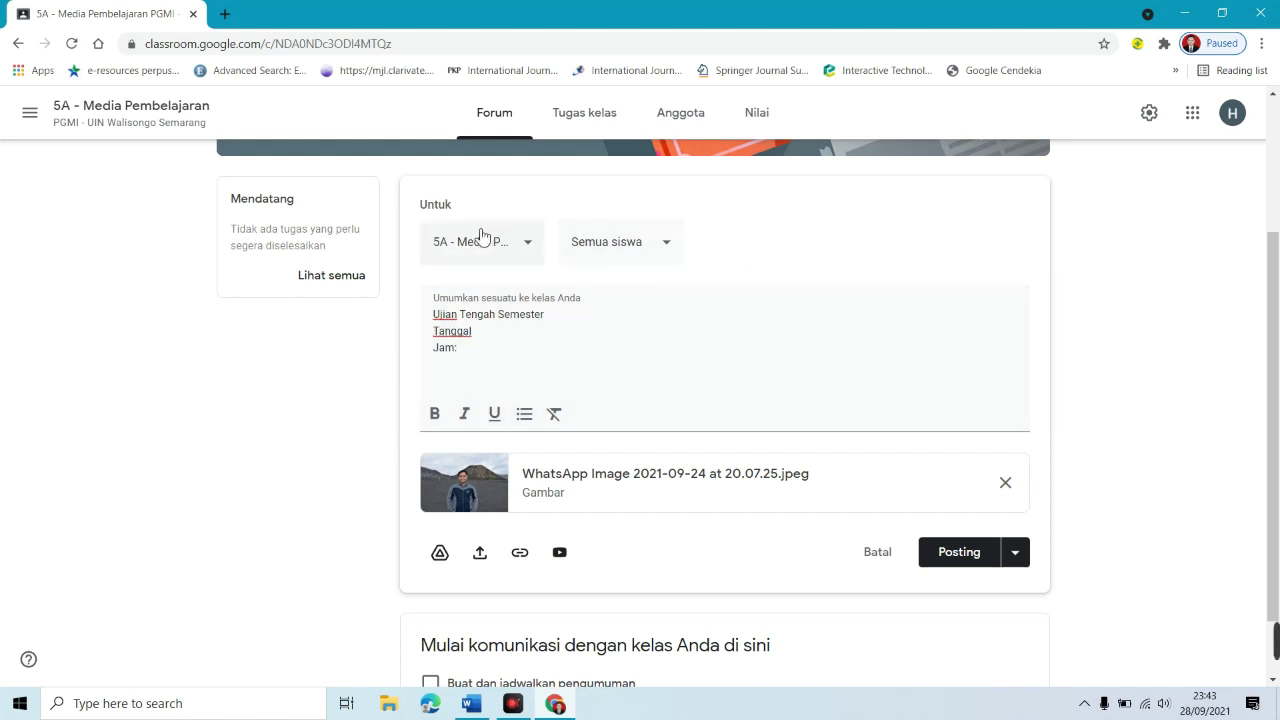
# Step: Review the class and posting options, then post the announcement to 5A - Media Pembelajaran
pyautogui.click(525, 247)
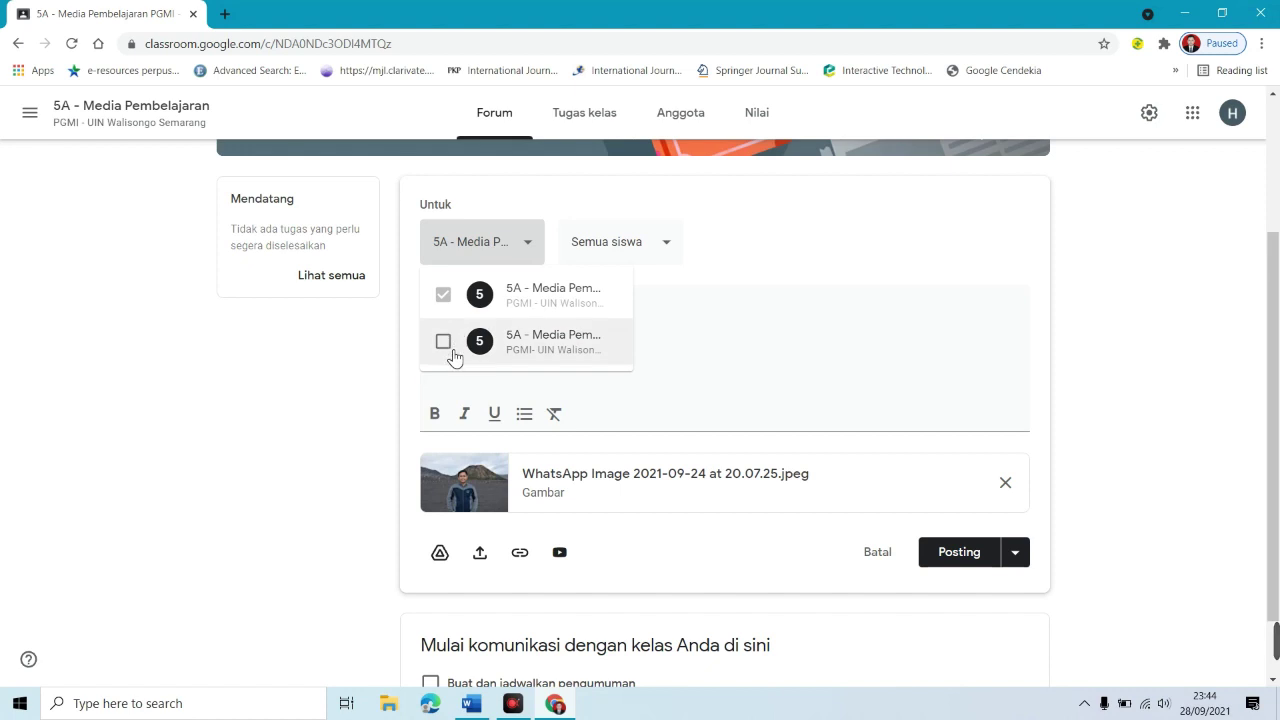
pyautogui.click(660, 253)
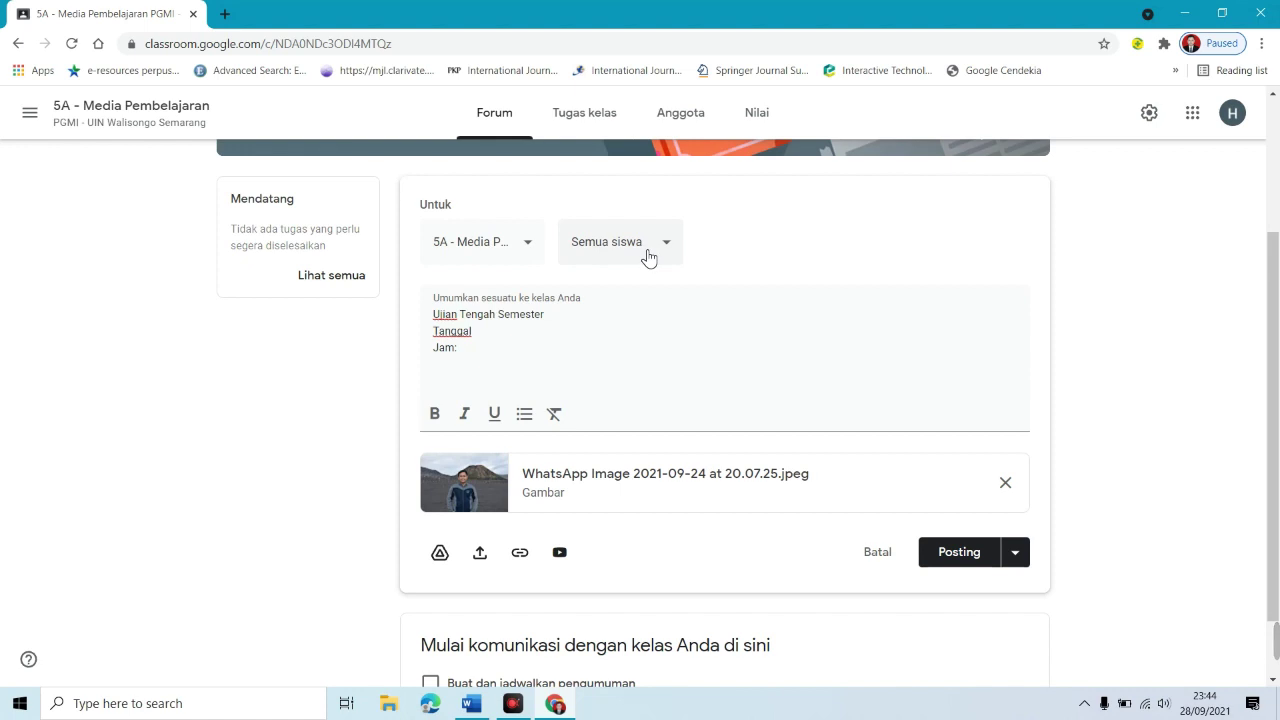
pyautogui.click(615, 347)
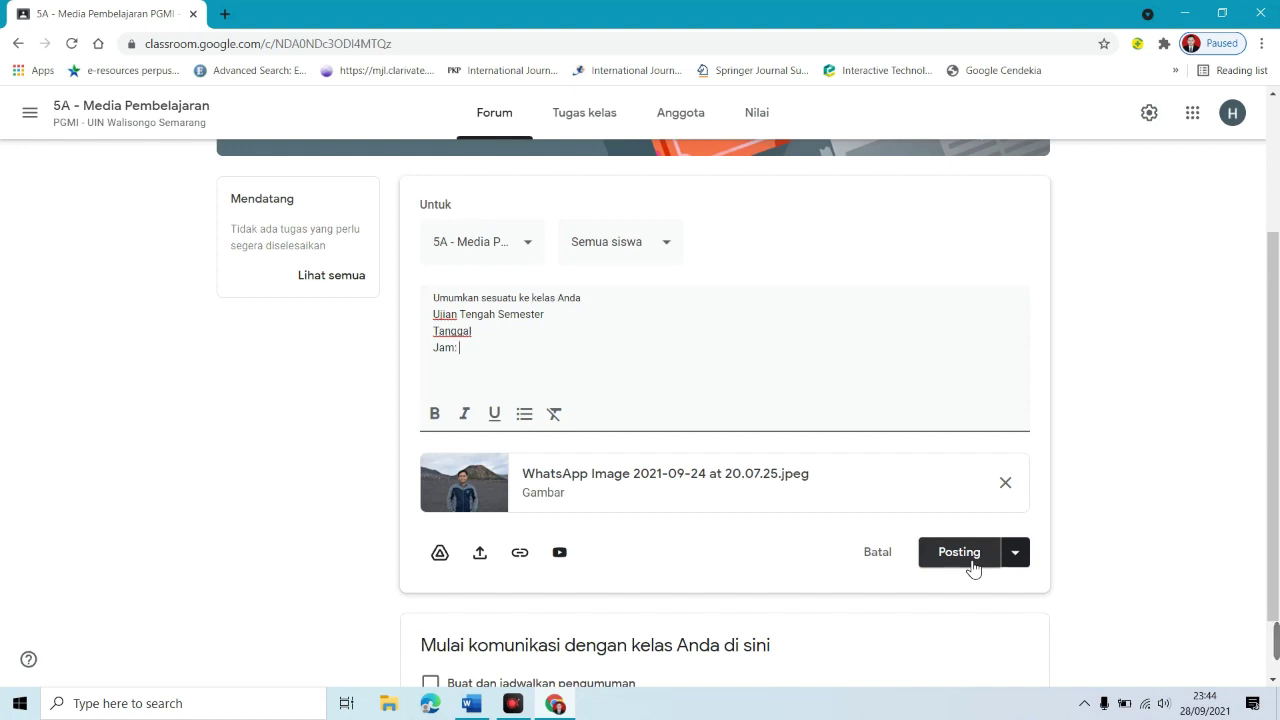
pyautogui.click(1021, 561)
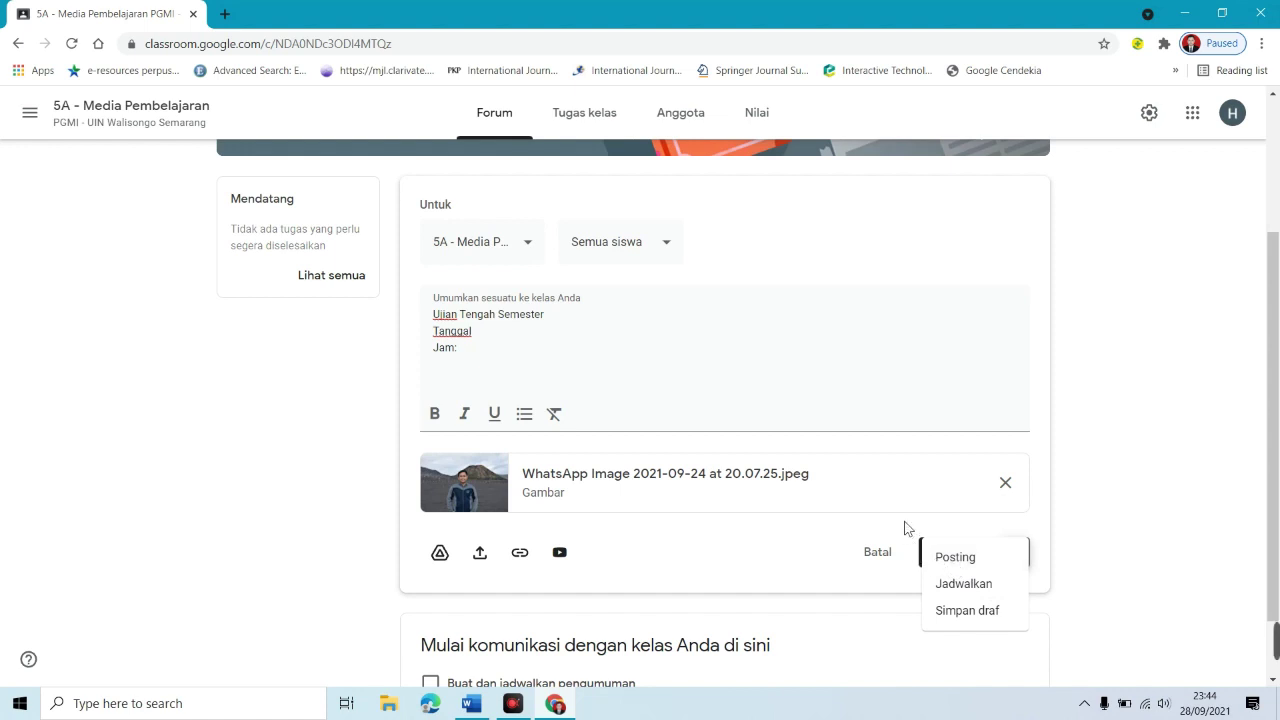
pyautogui.click(927, 538)
pyautogui.click(960, 566)
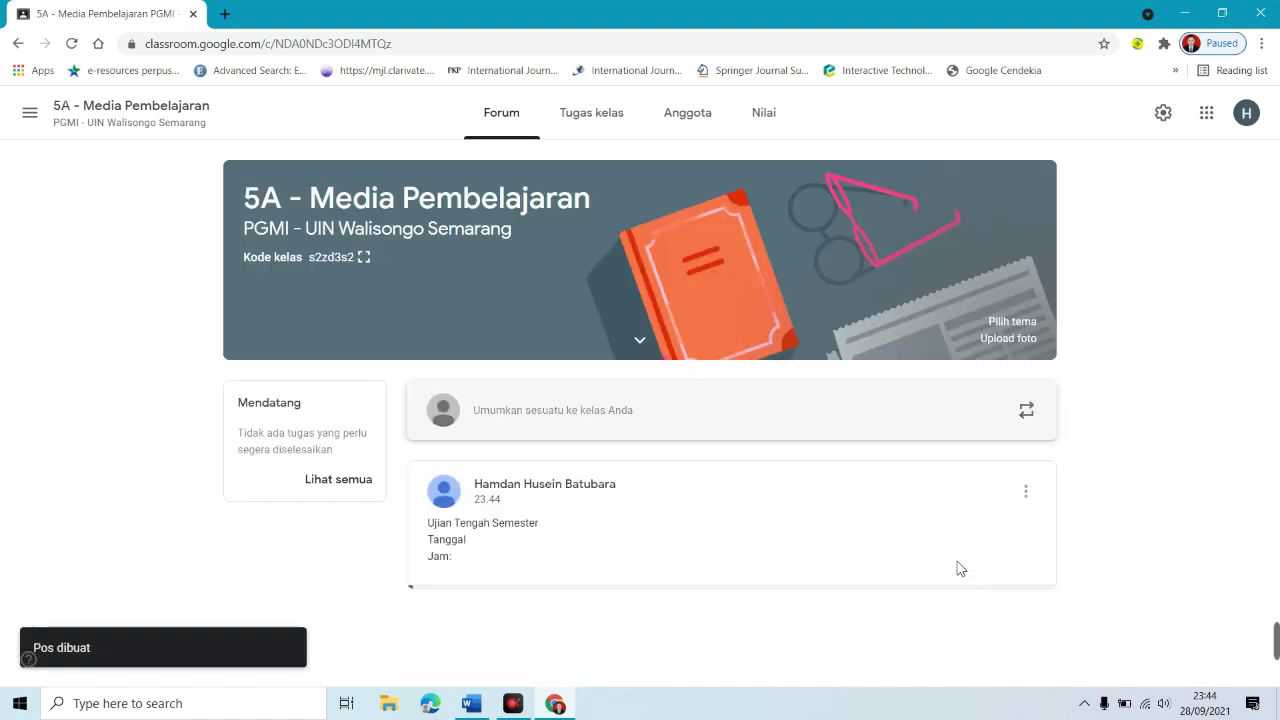
pyautogui.scroll(-1, 1278, 297)
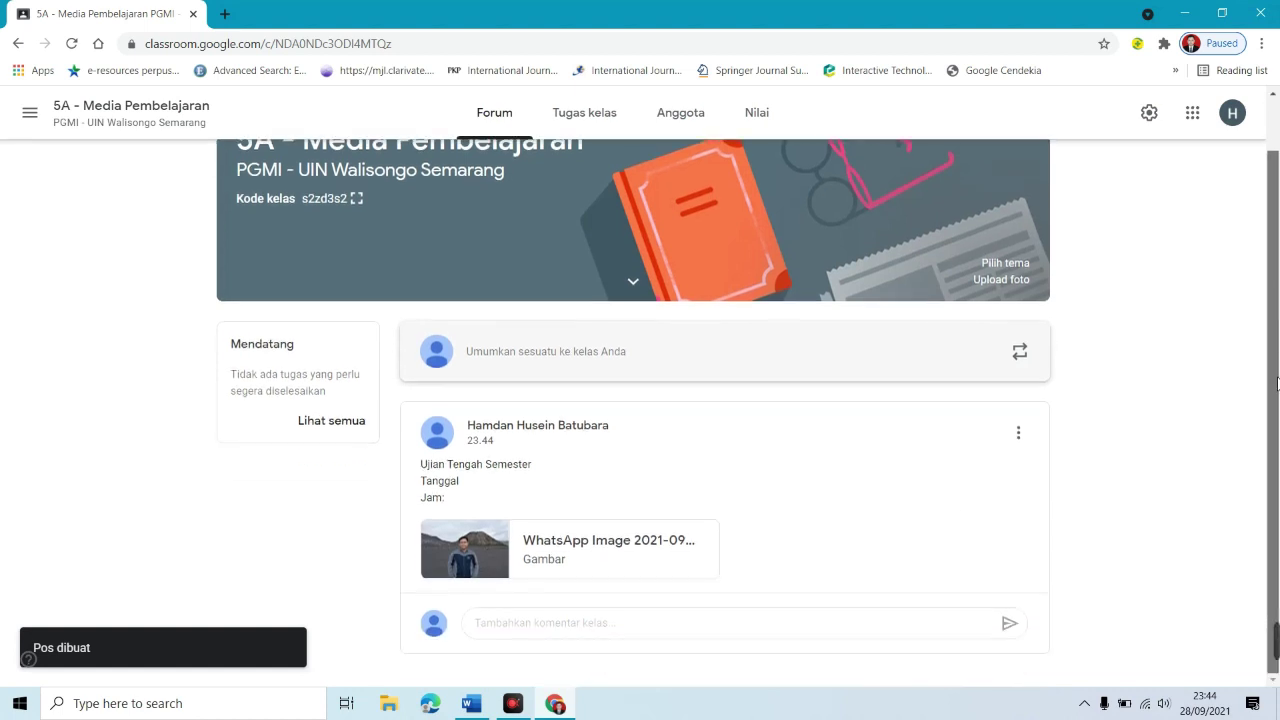
pyautogui.click(1236, 398)
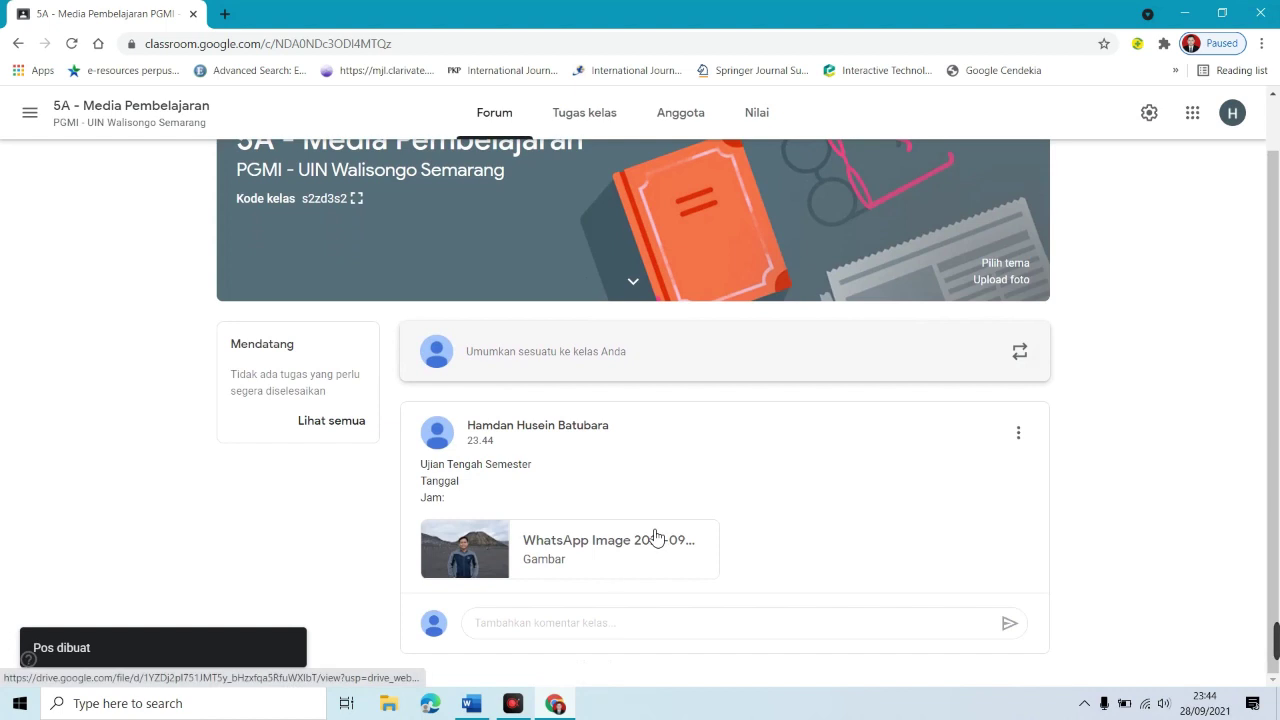
pyautogui.click(541, 626)
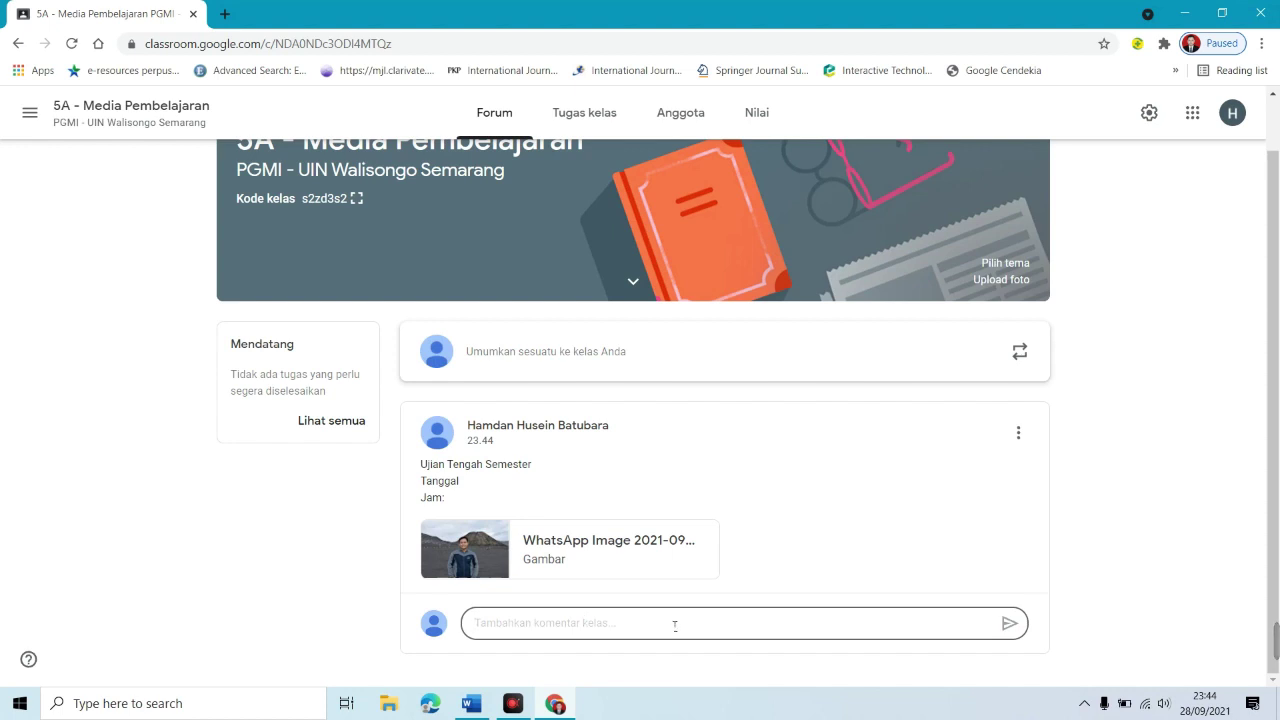
pyautogui.click(1019, 438)
pyautogui.click(1024, 444)
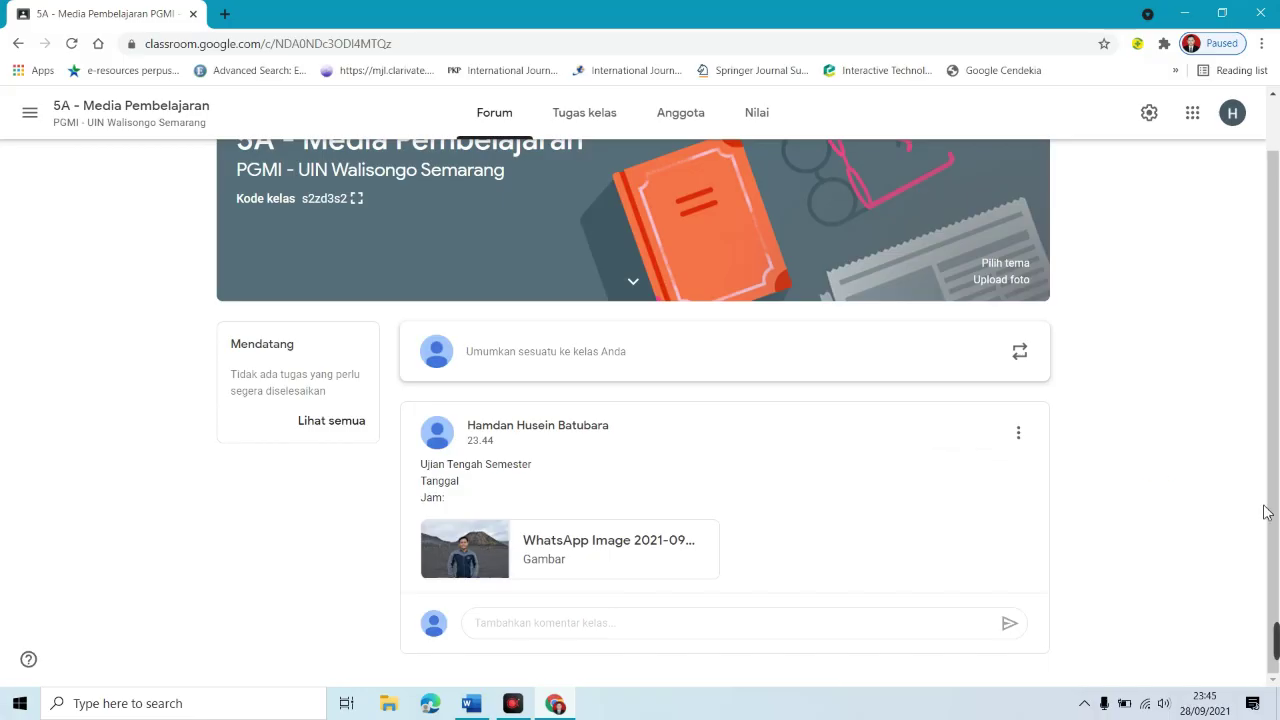
pyautogui.scroll(1, 1275, 343)
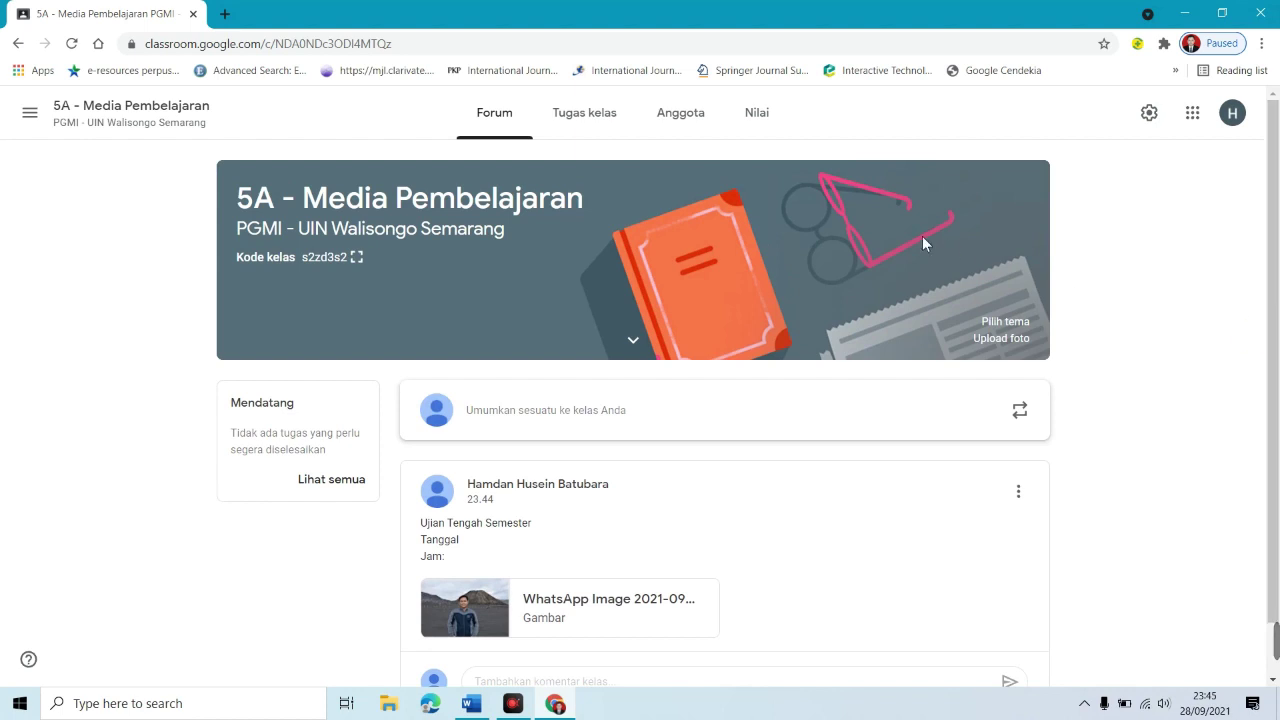
# Step: Switch to the Tugas kelas page and open the Buat menu of classwork types
pyautogui.click(588, 127)
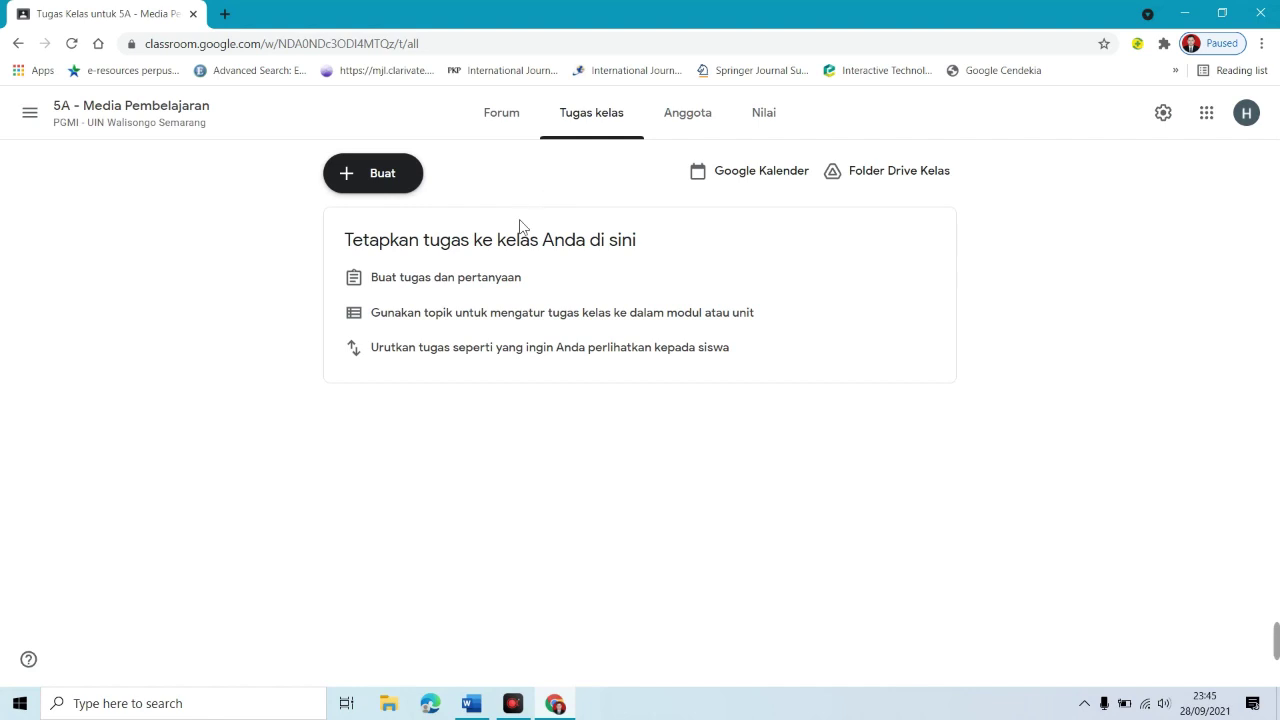
pyautogui.click(386, 188)
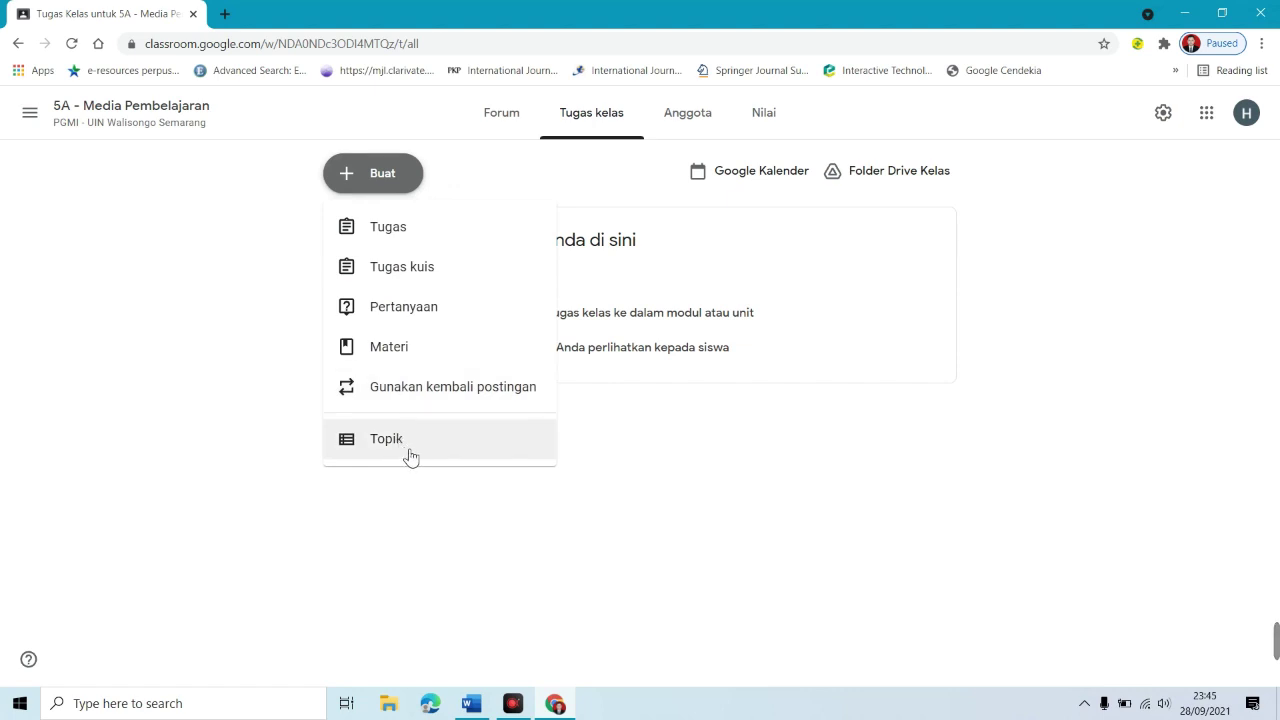
pyautogui.click(756, 202)
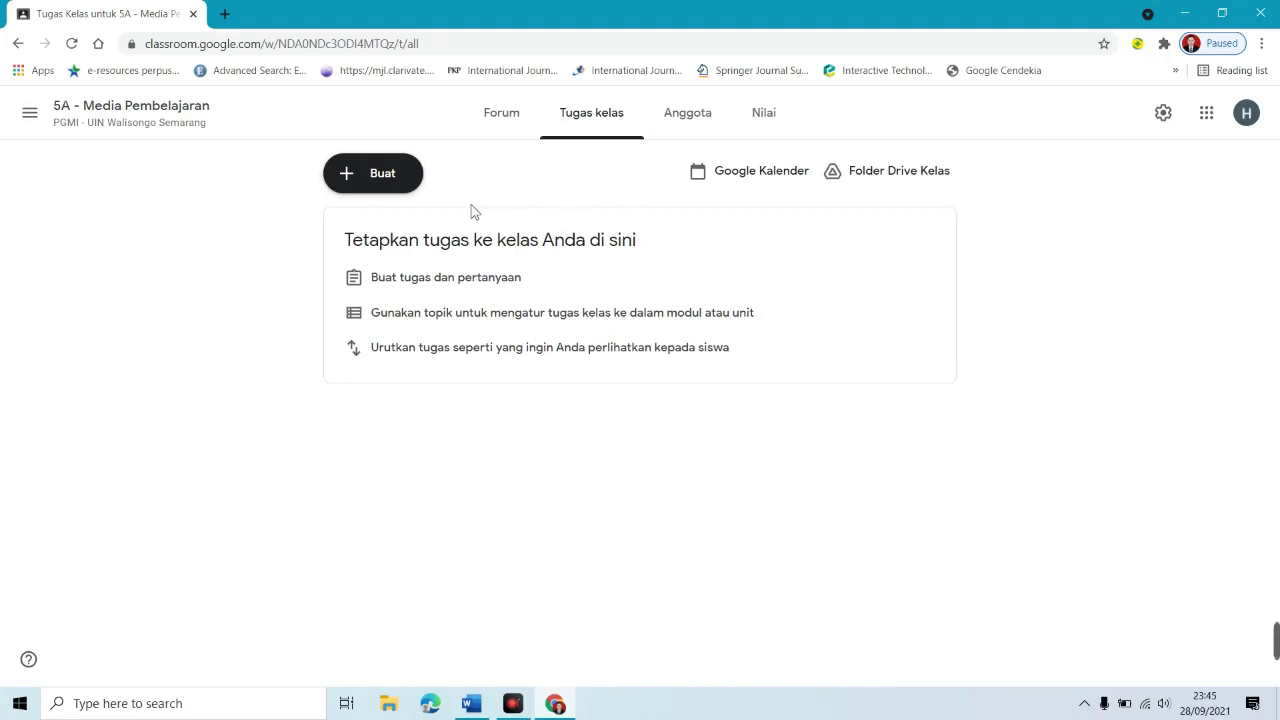
pyautogui.click(378, 190)
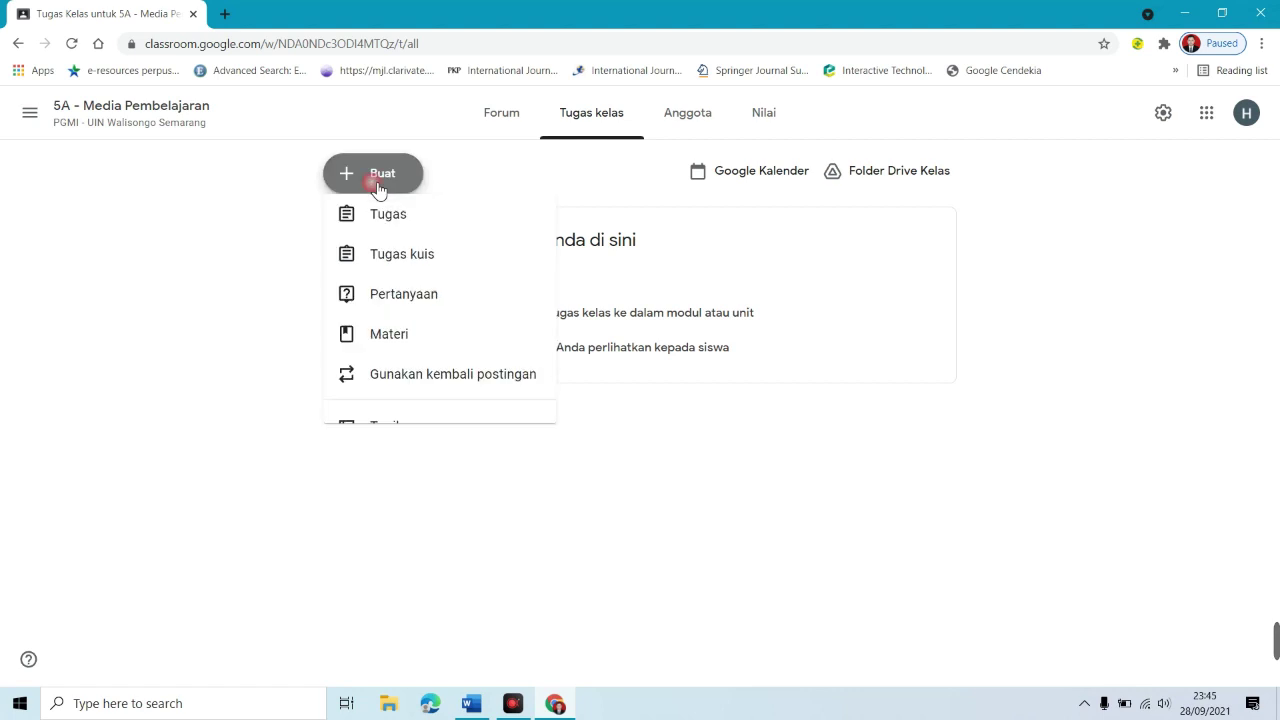
# Step: Create a Materi titled 'Isi judul materi...' with description 'Jelaskan isi dan ruang lingkup materi...'
pyautogui.click(427, 352)
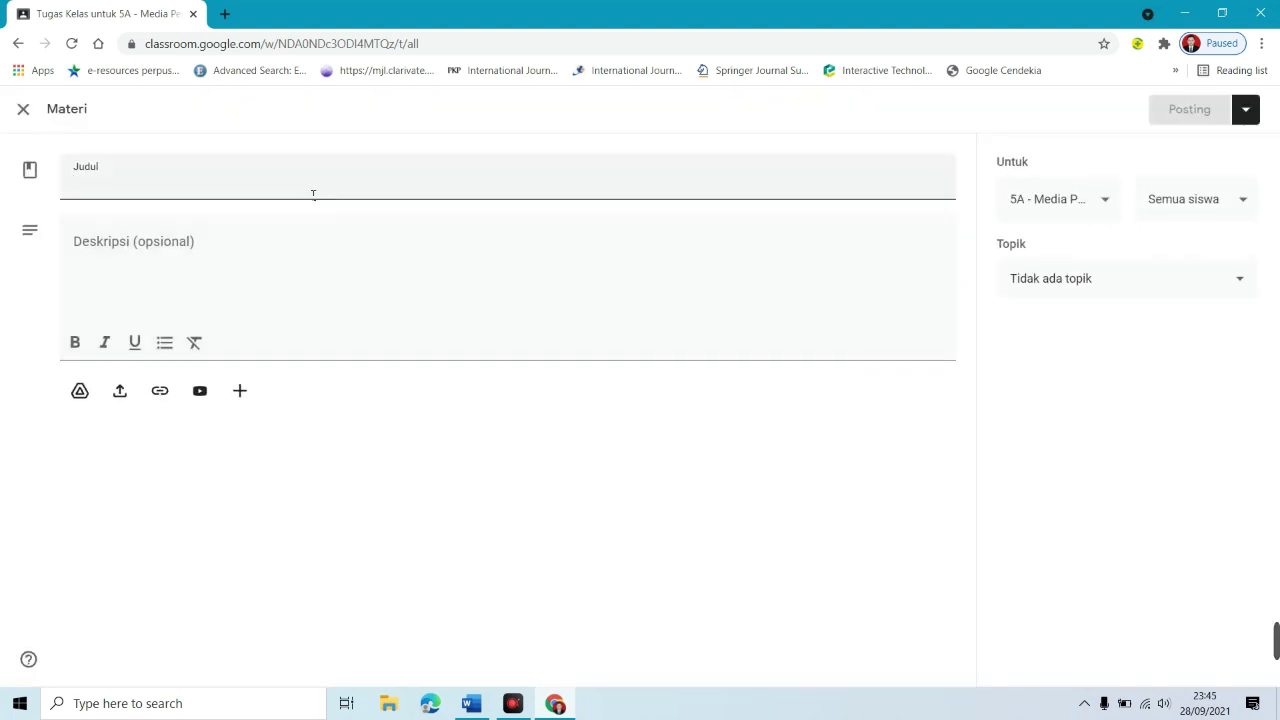
pyautogui.write('Isi judul materi...')
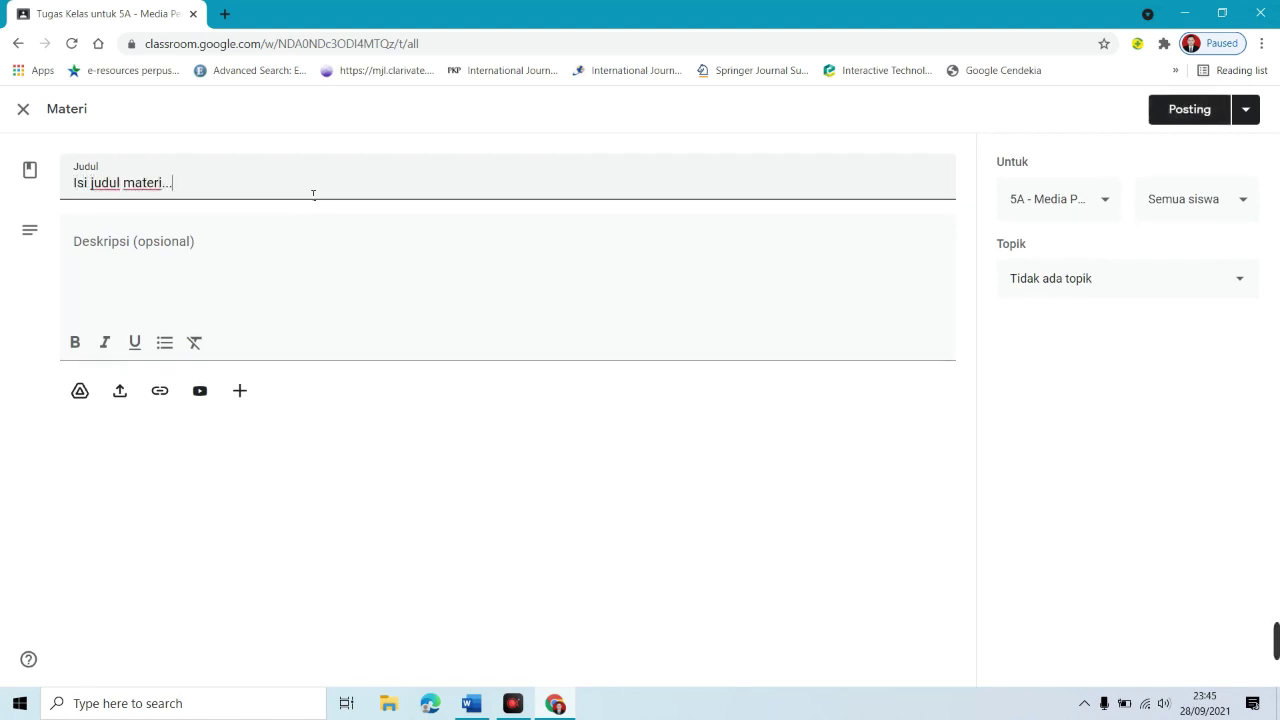
pyautogui.click(252, 240)
pyautogui.write('Jelaskan isi dan ruang lingkup materi...')
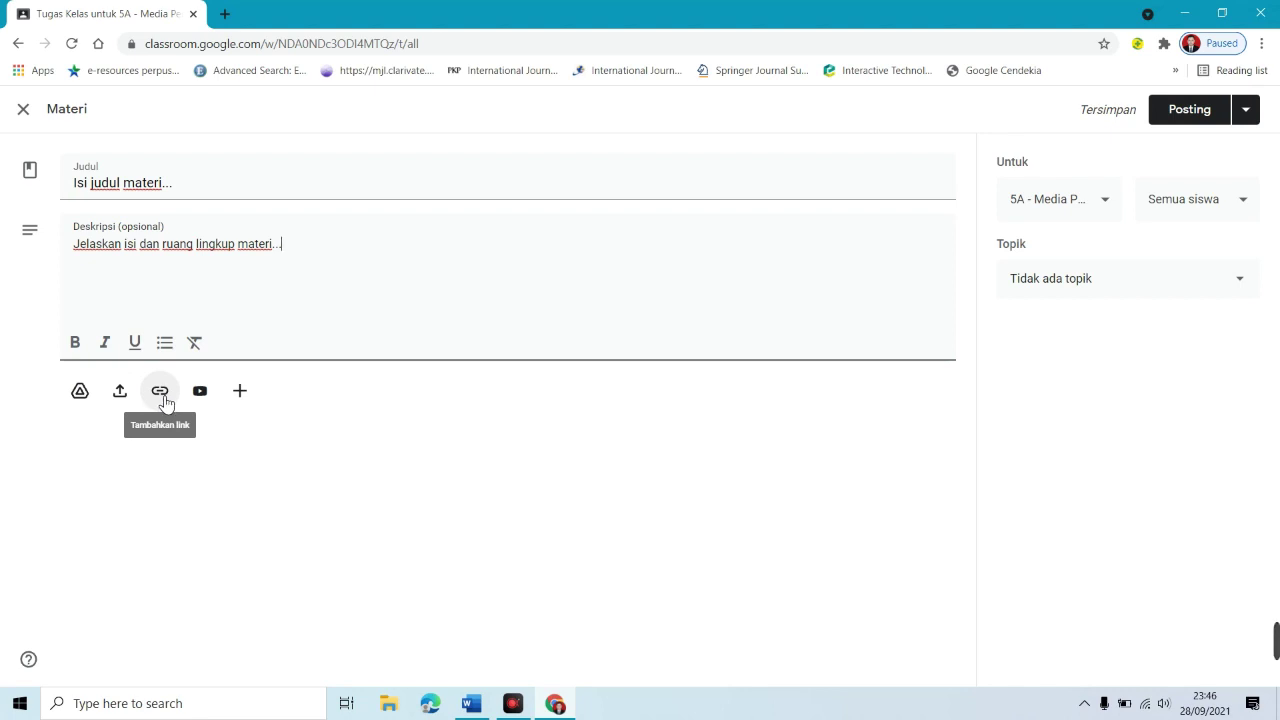
# Step: Attach the copied class invitation URL to the material as a link
pyautogui.click(164, 397)
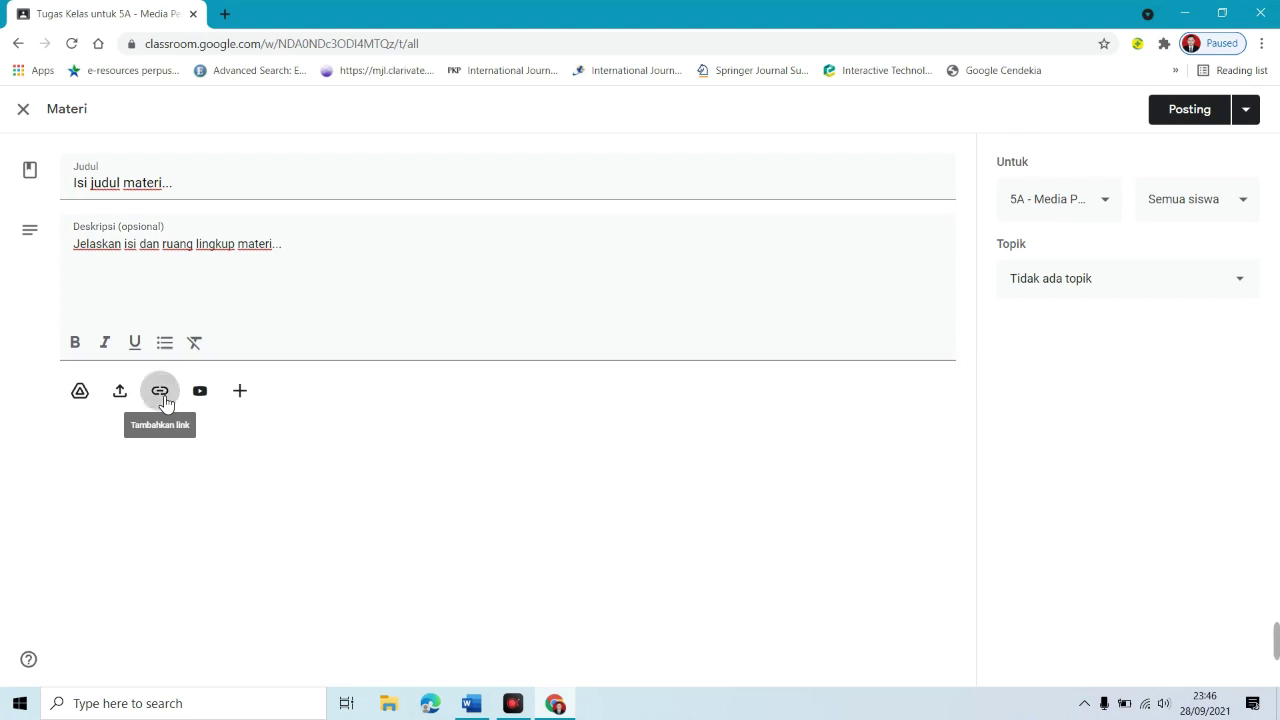
pyautogui.hotkey('ctrl', 'v')
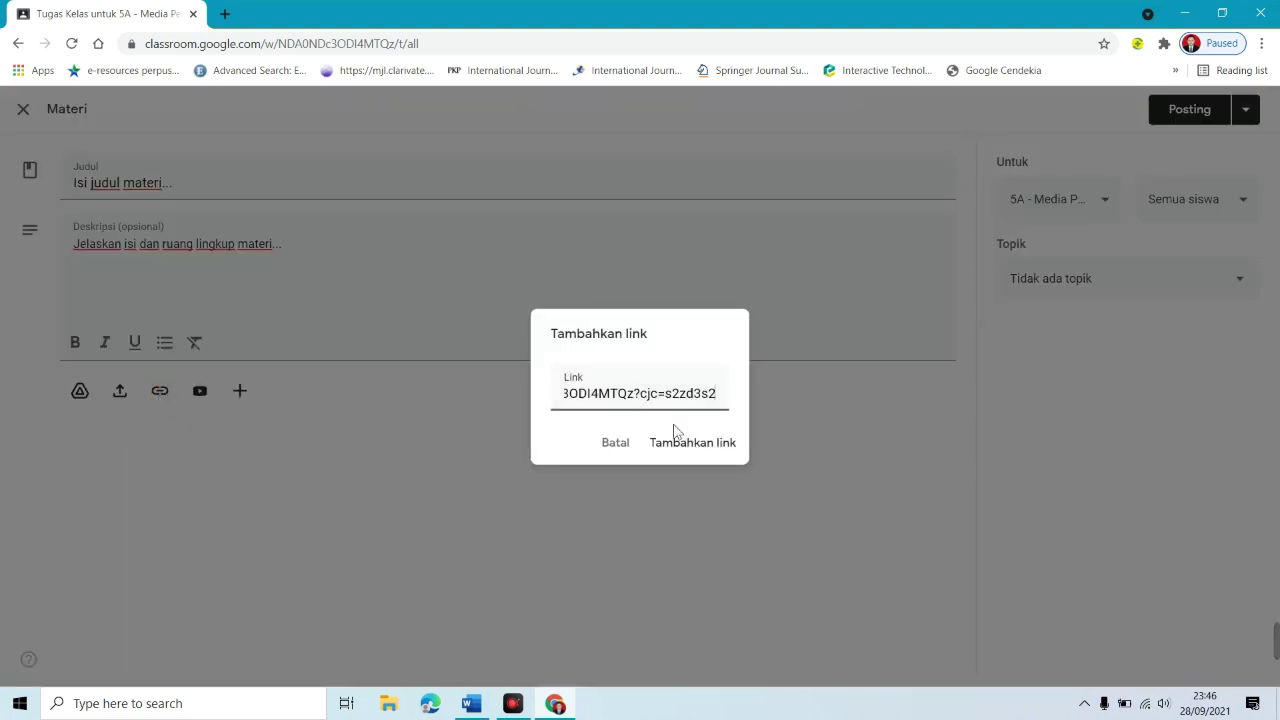
pyautogui.click(723, 451)
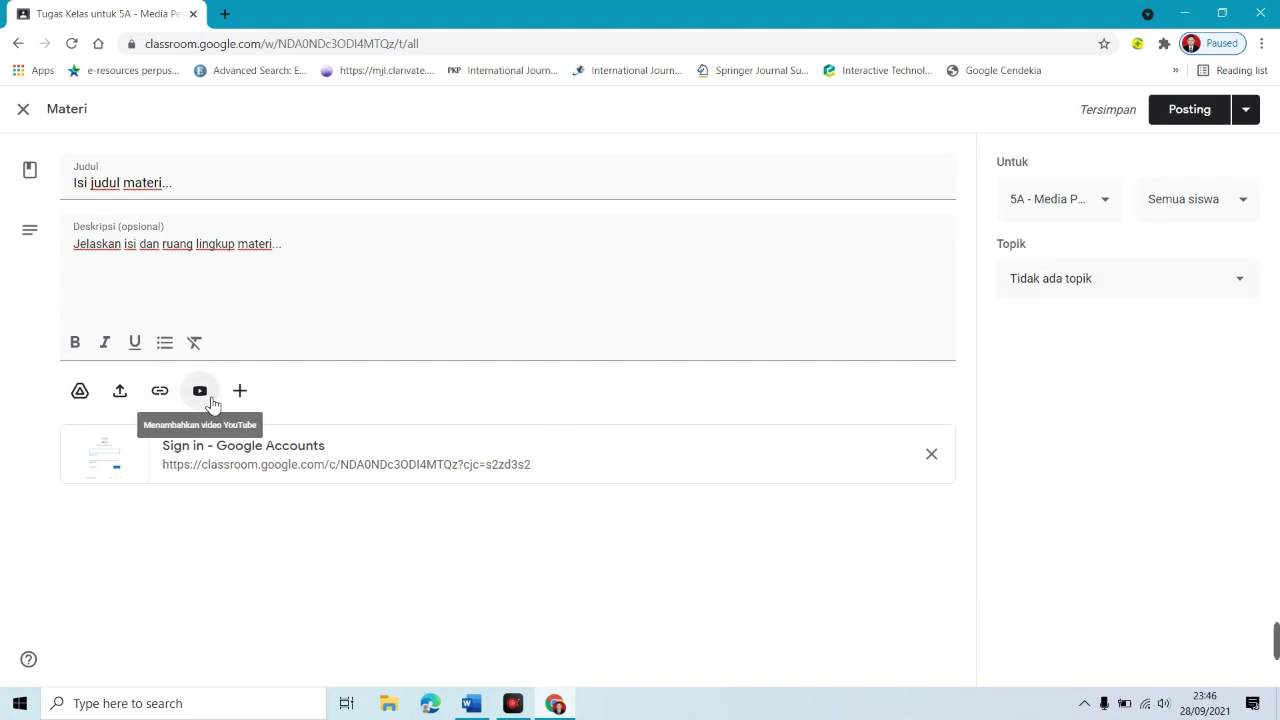
# Step: Search YouTube for the Google Classroom tutorial and attach the Classroom and Meet video
pyautogui.click(212, 402)
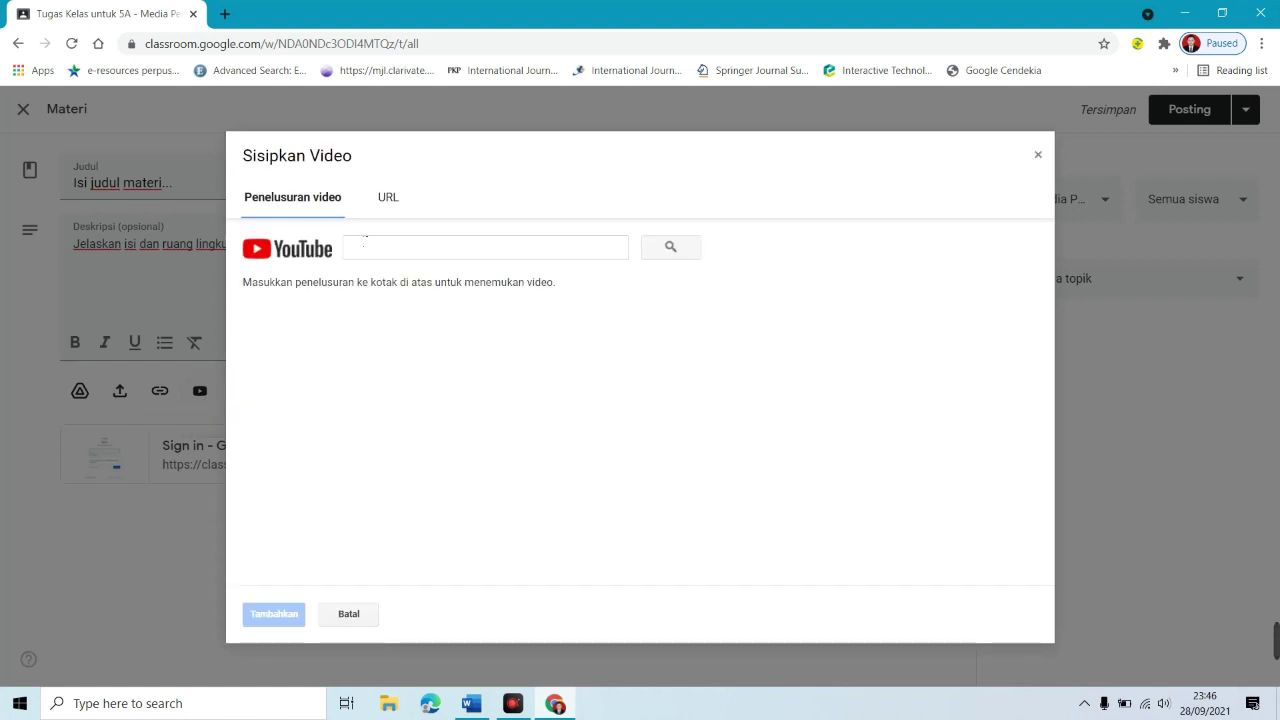
pyautogui.click(410, 242)
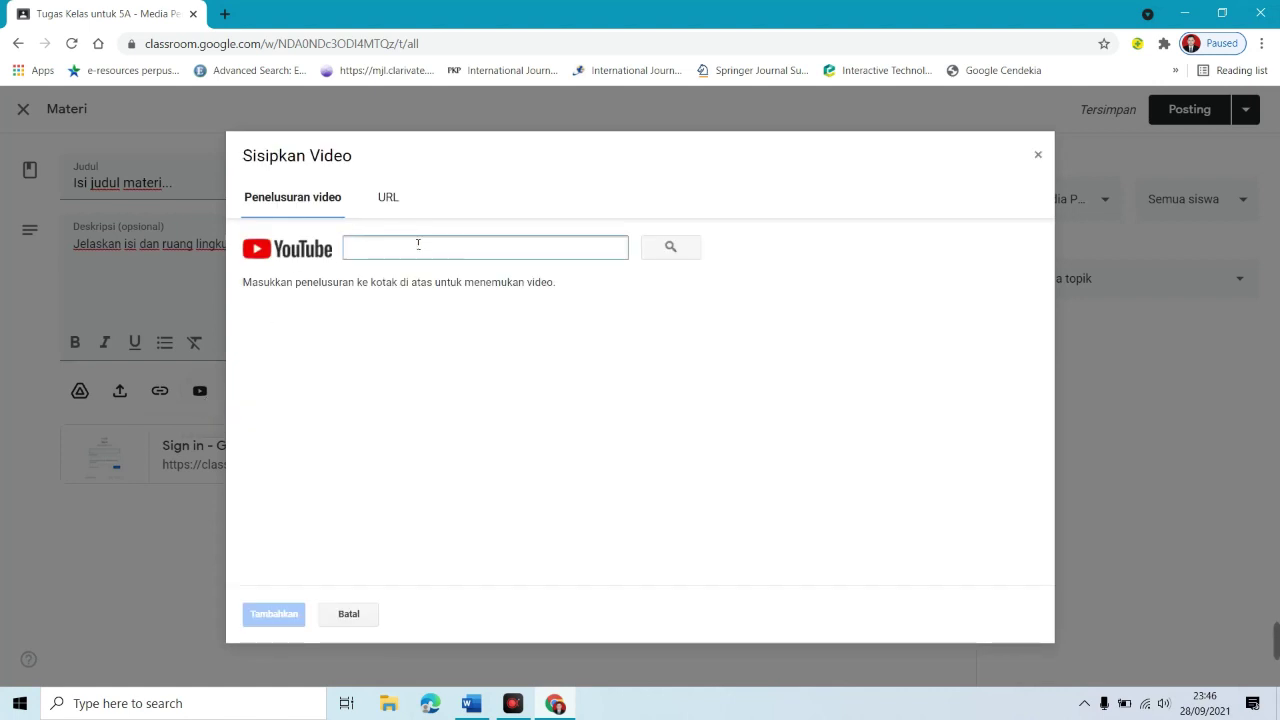
pyautogui.write('cara men')
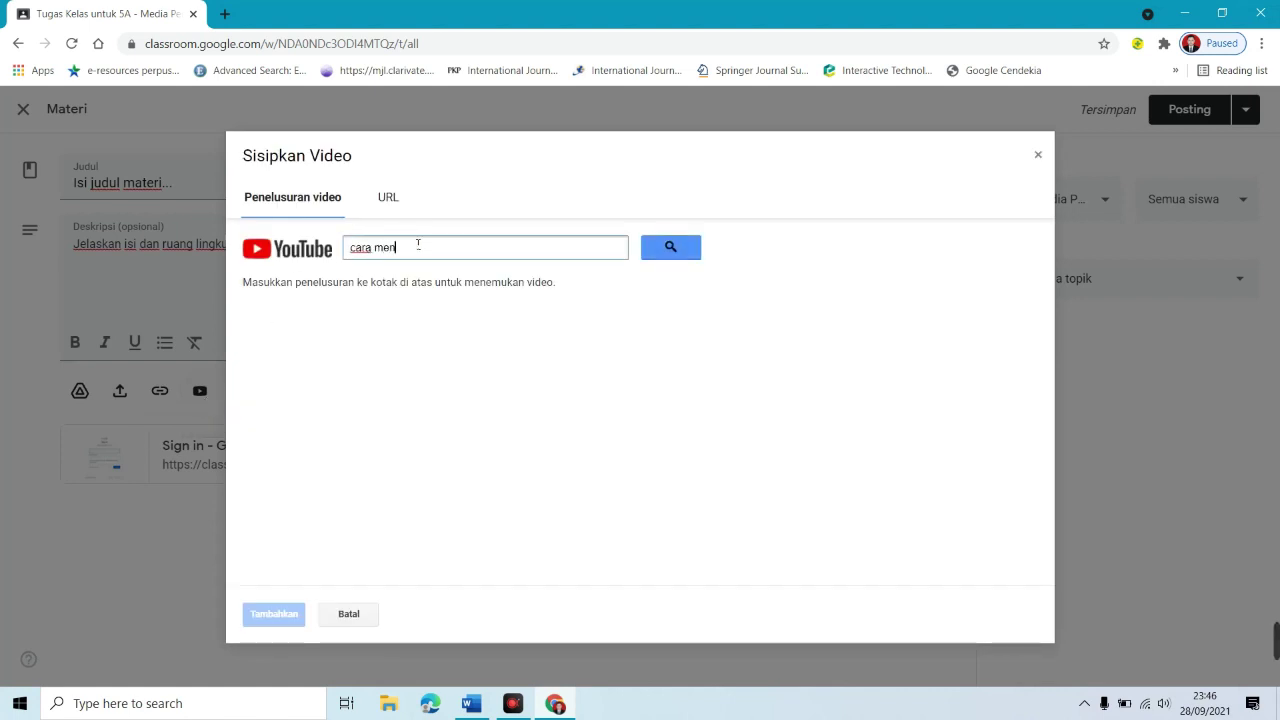
pyautogui.write('ggunakan google clas')
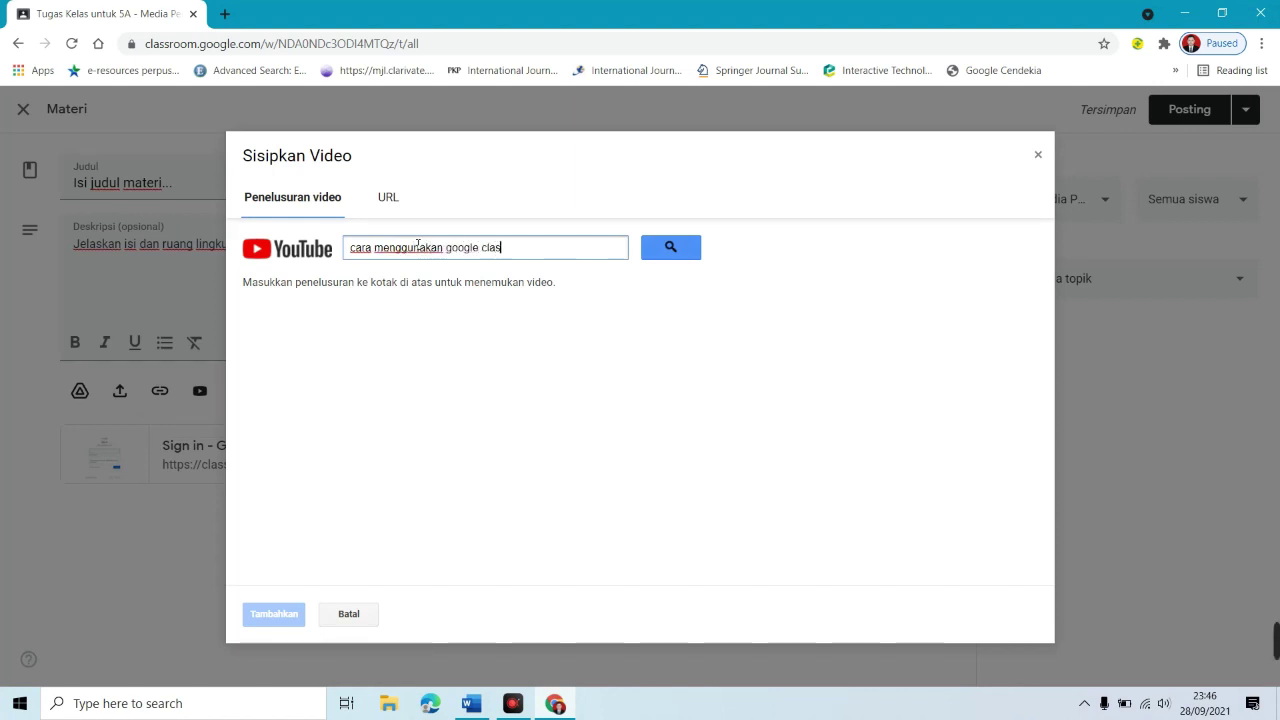
pyautogui.write('sroom hamdan h')
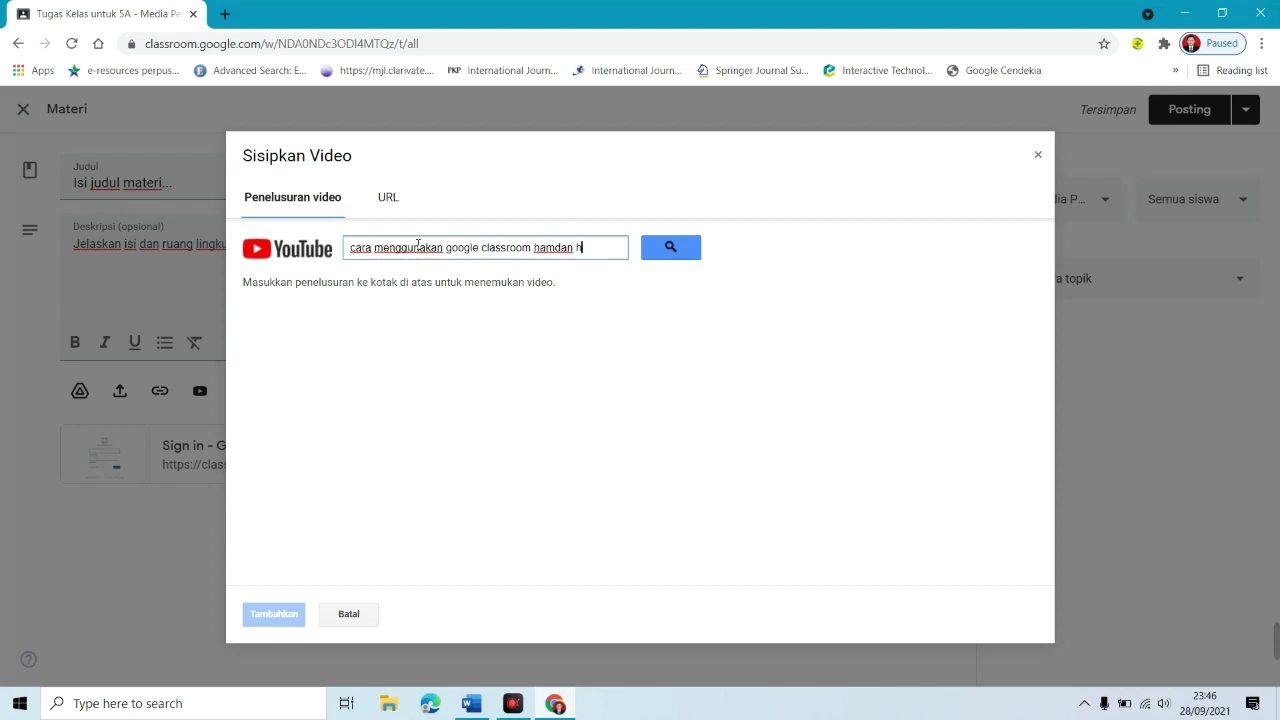
pyautogui.write('usien')
pyautogui.press('Return')
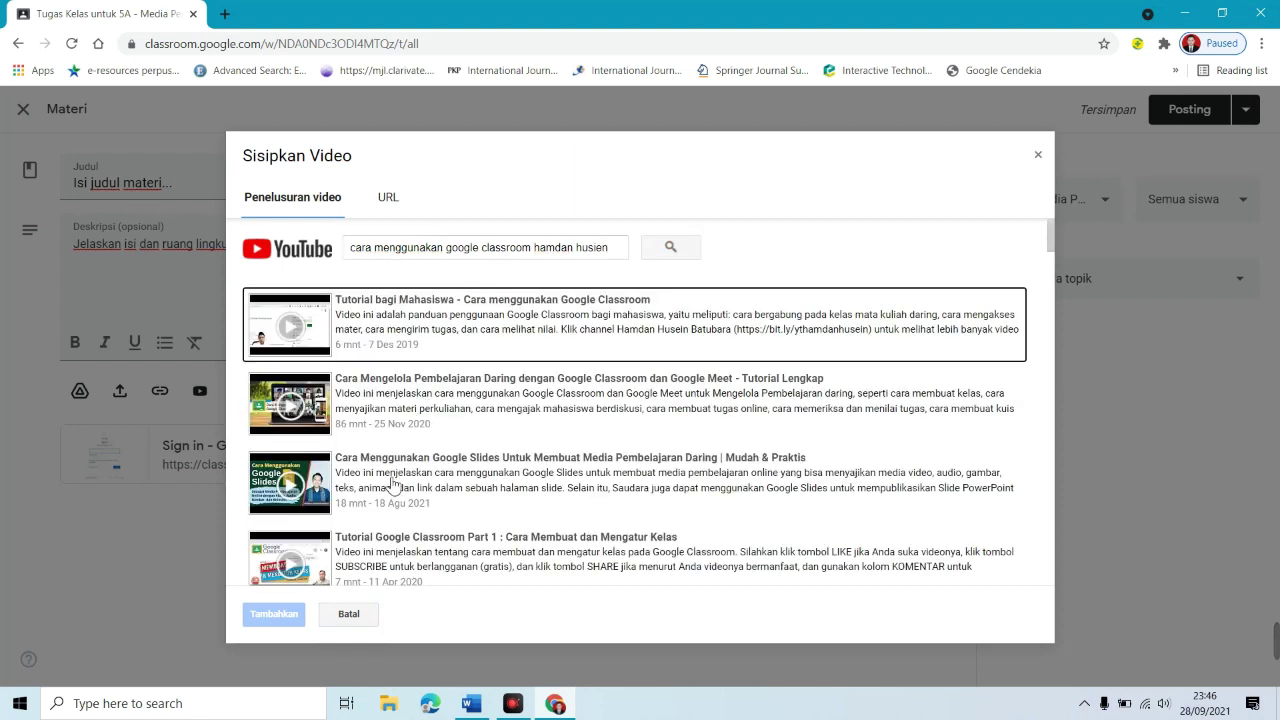
pyautogui.click(345, 404)
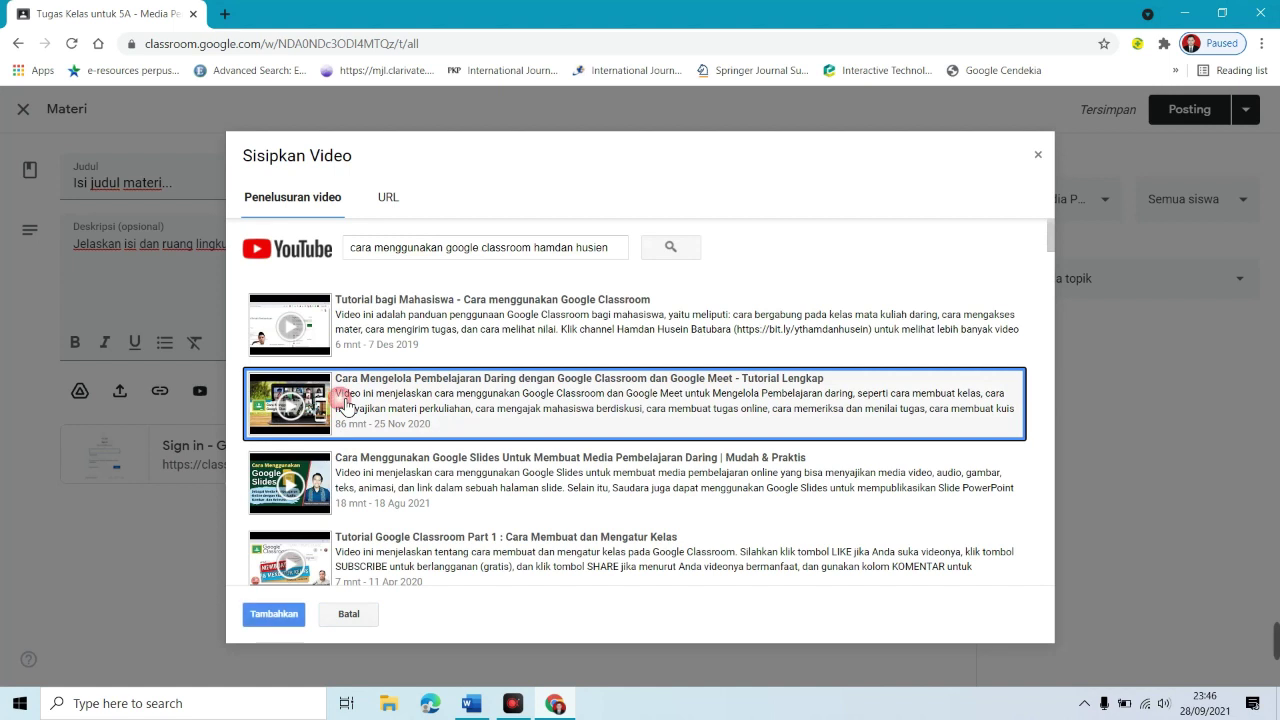
pyautogui.click(272, 616)
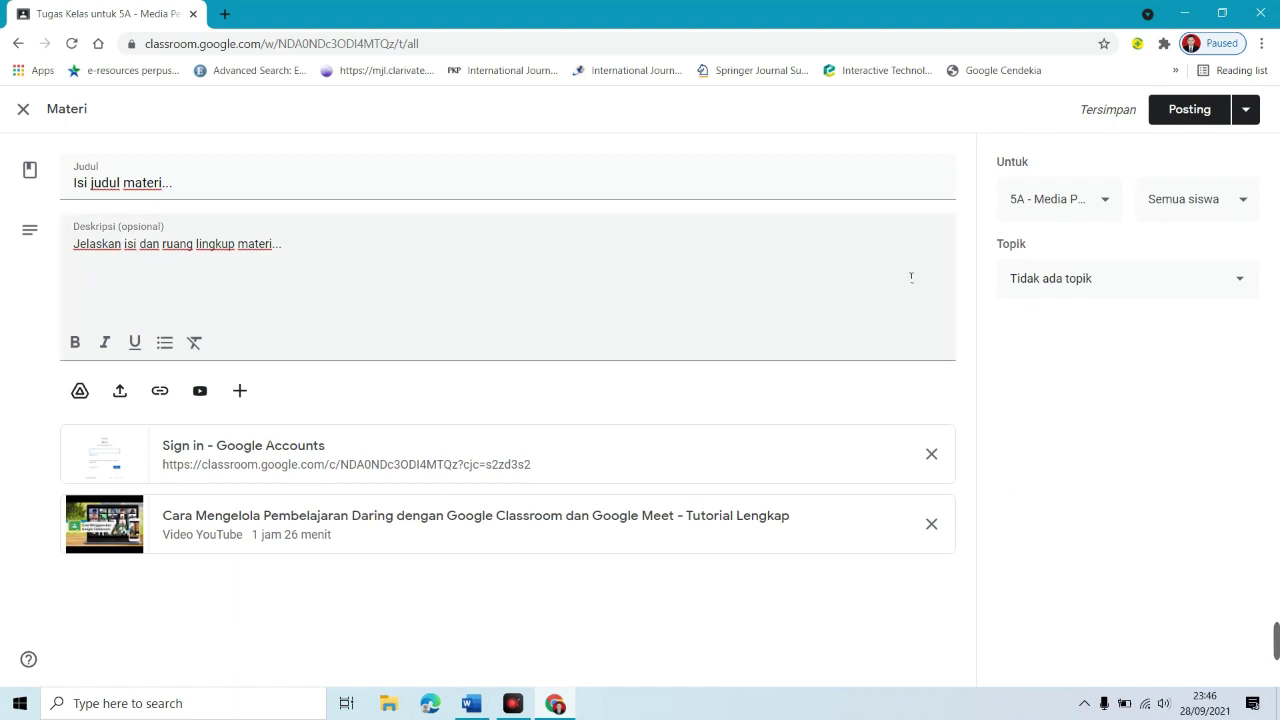
# Step: Assign the material to a new topic 'Minggu ke-1'
pyautogui.click(1095, 208)
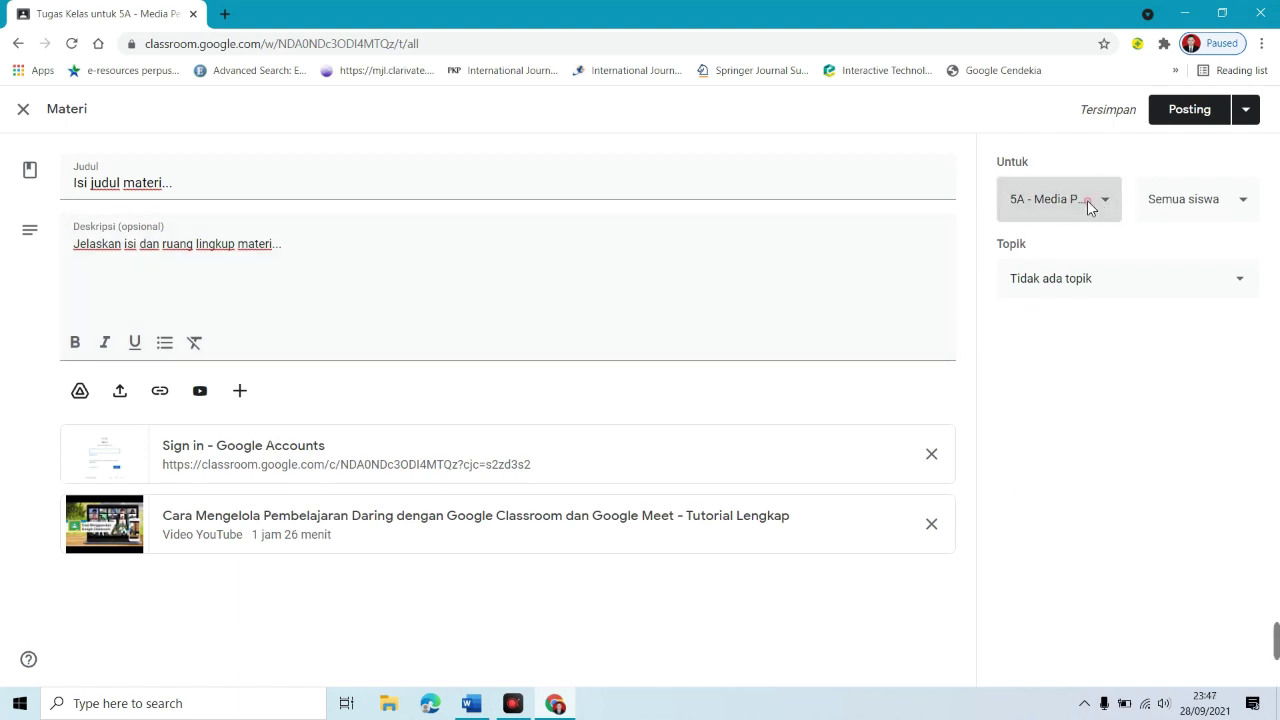
pyautogui.click(1196, 214)
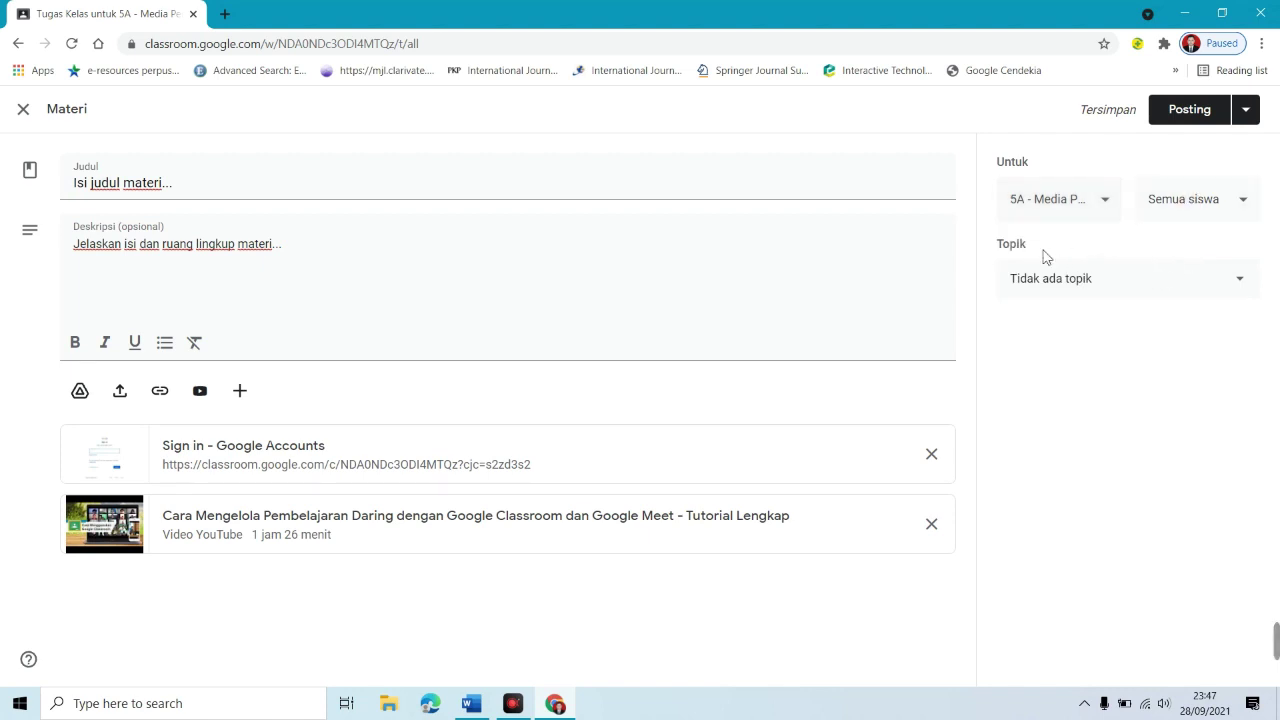
pyautogui.click(1232, 278)
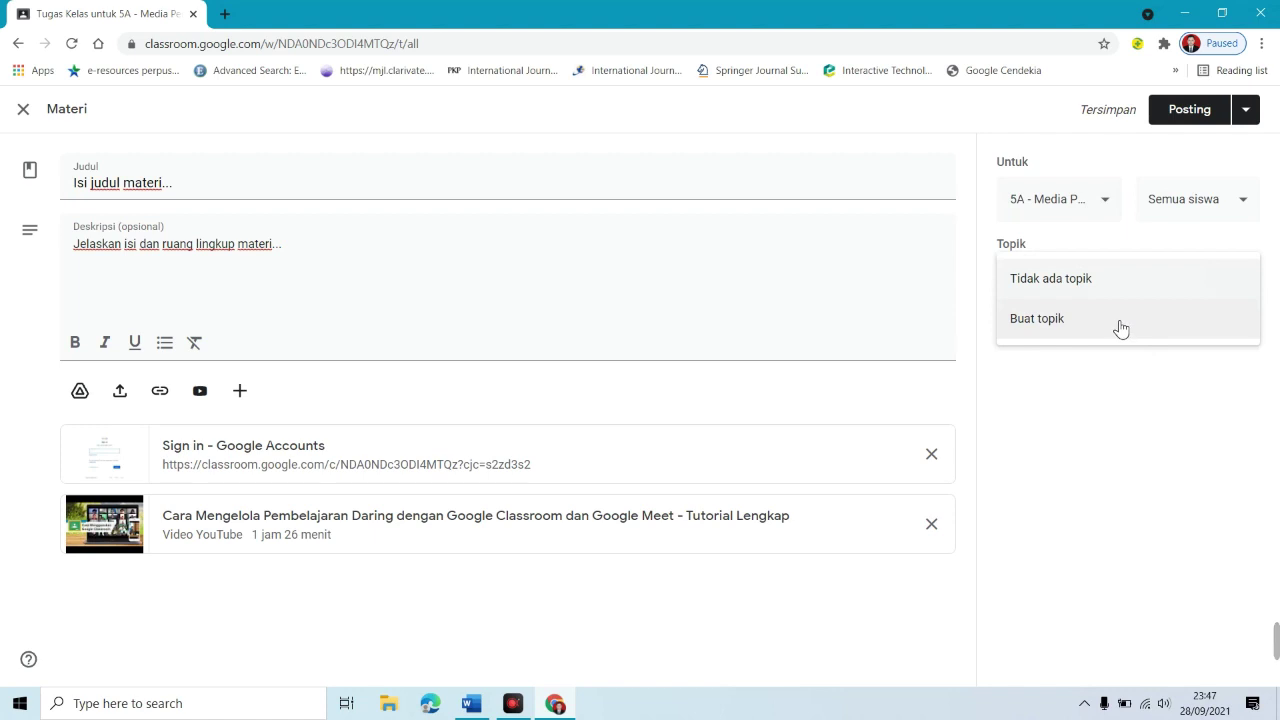
pyautogui.click(1043, 330)
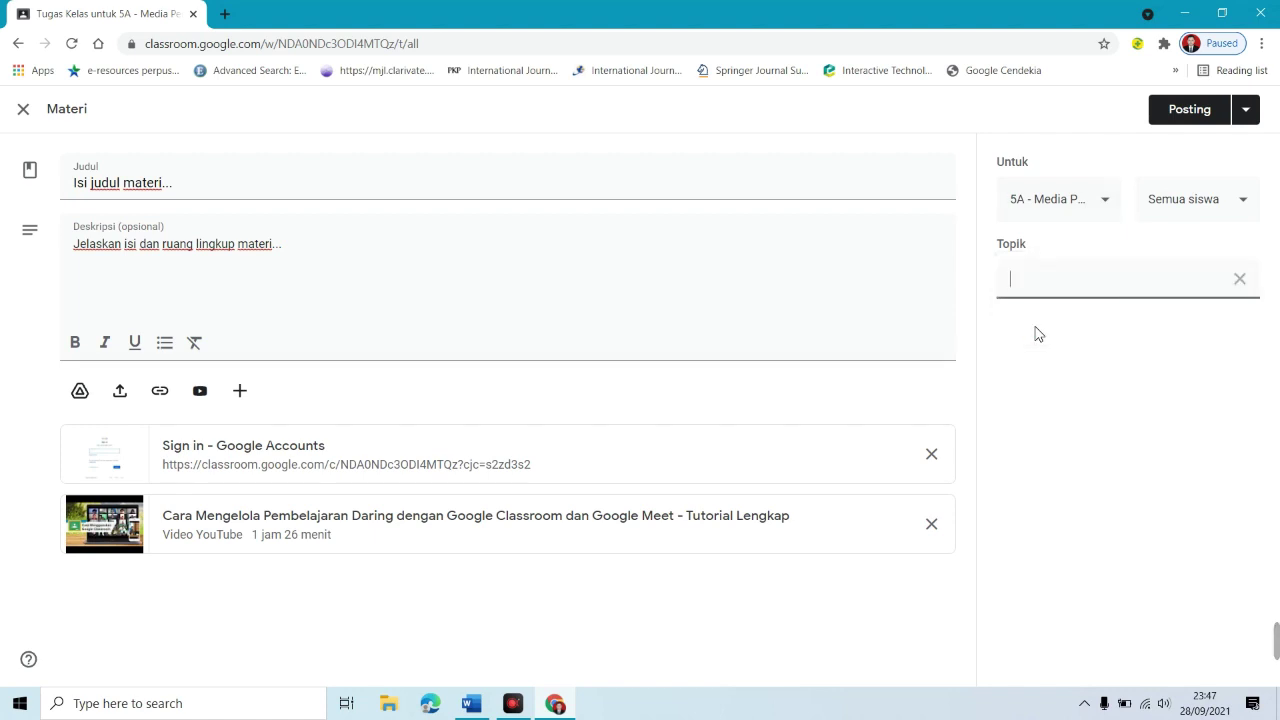
pyautogui.write('Minggu ke-1')
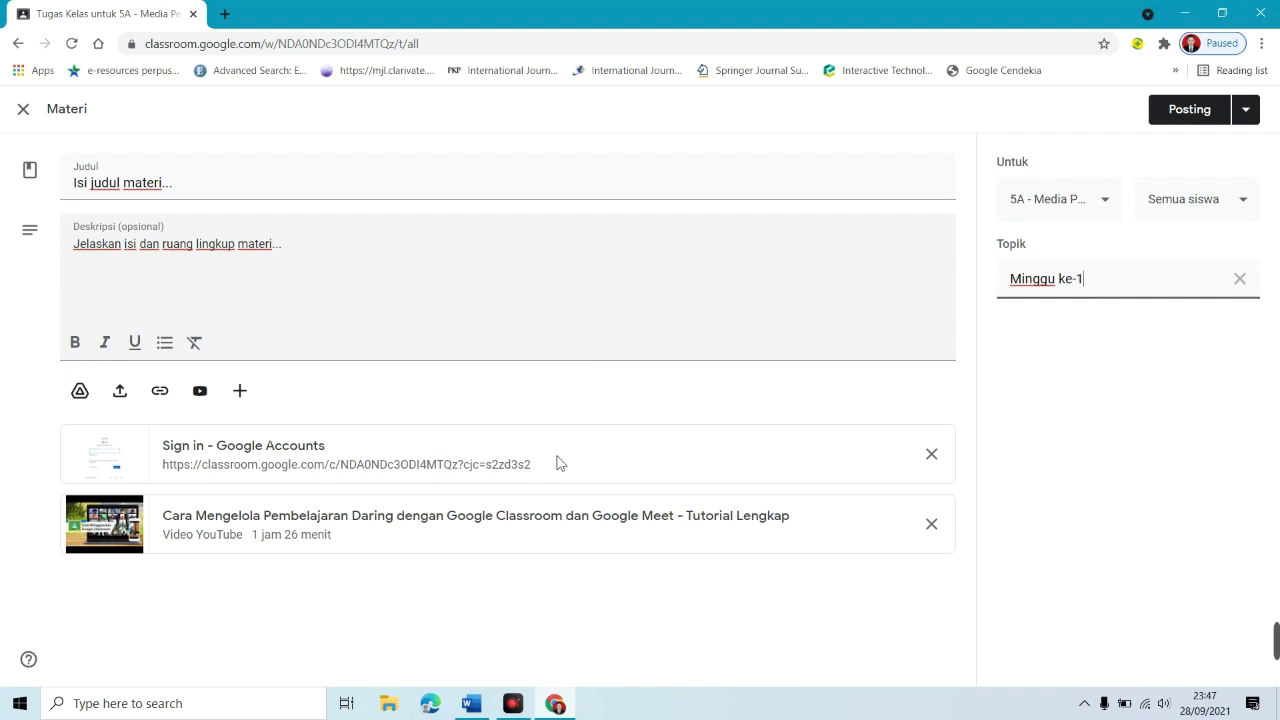
# Step: Try scheduling it for 29 Sep 2021, cancel, and post the material immediately
pyautogui.click(1250, 120)
pyautogui.click(1216, 147)
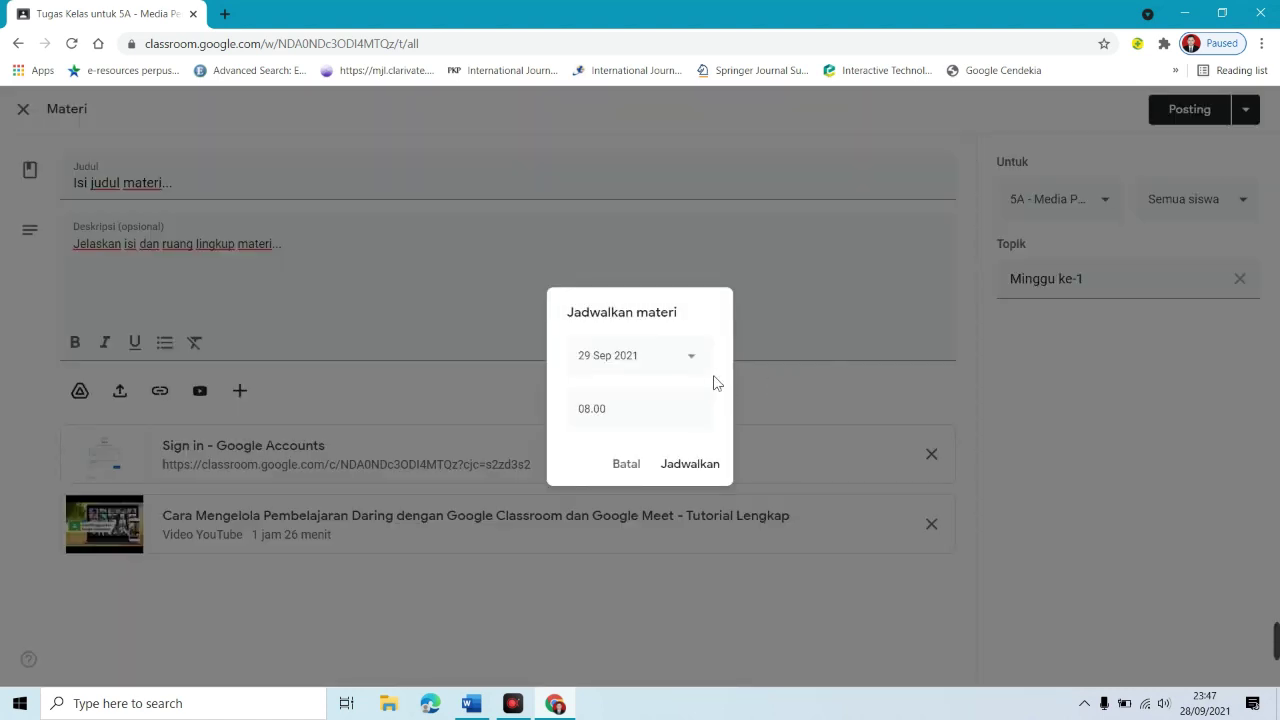
pyautogui.click(699, 359)
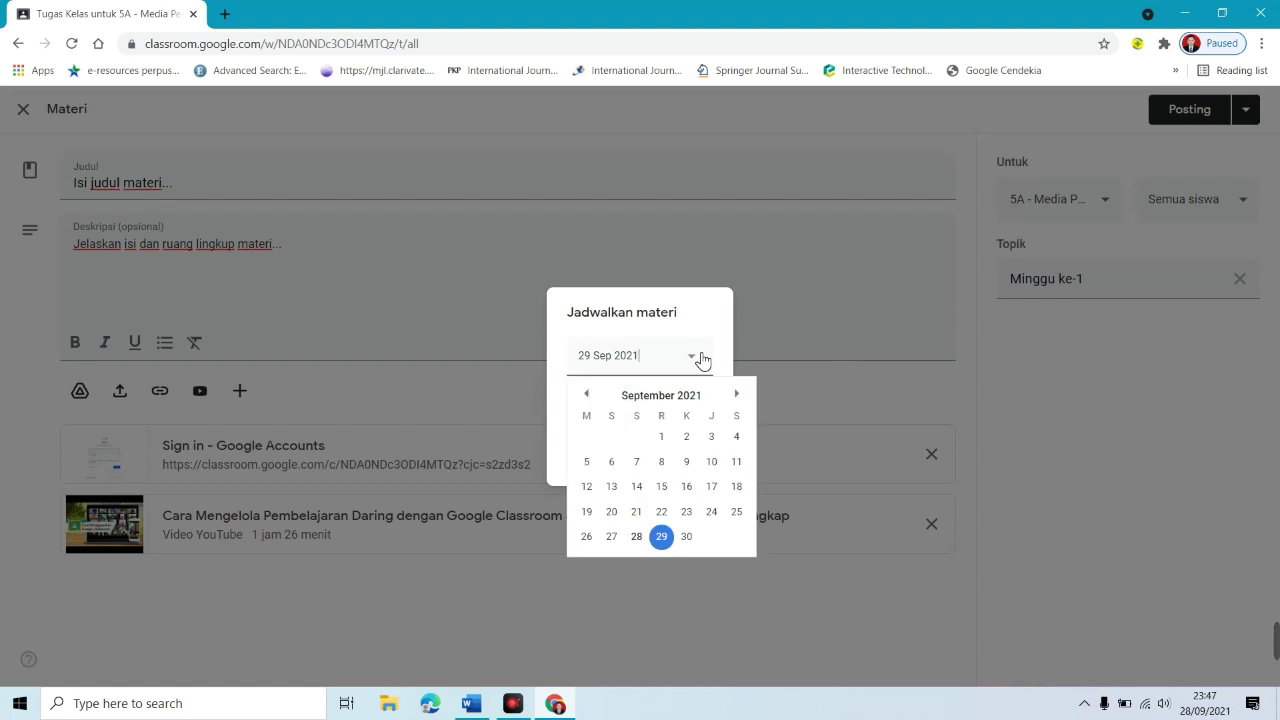
pyautogui.click(657, 540)
pyautogui.click(624, 407)
pyautogui.click(626, 464)
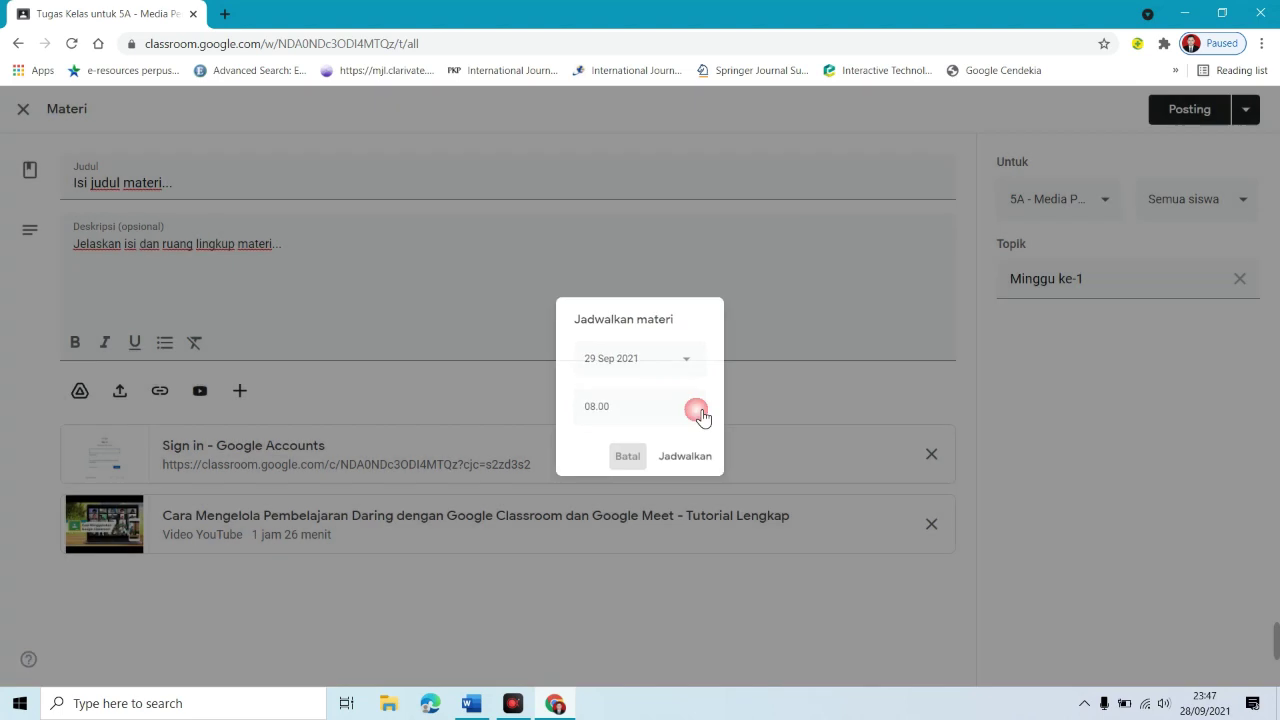
pyautogui.click(1203, 114)
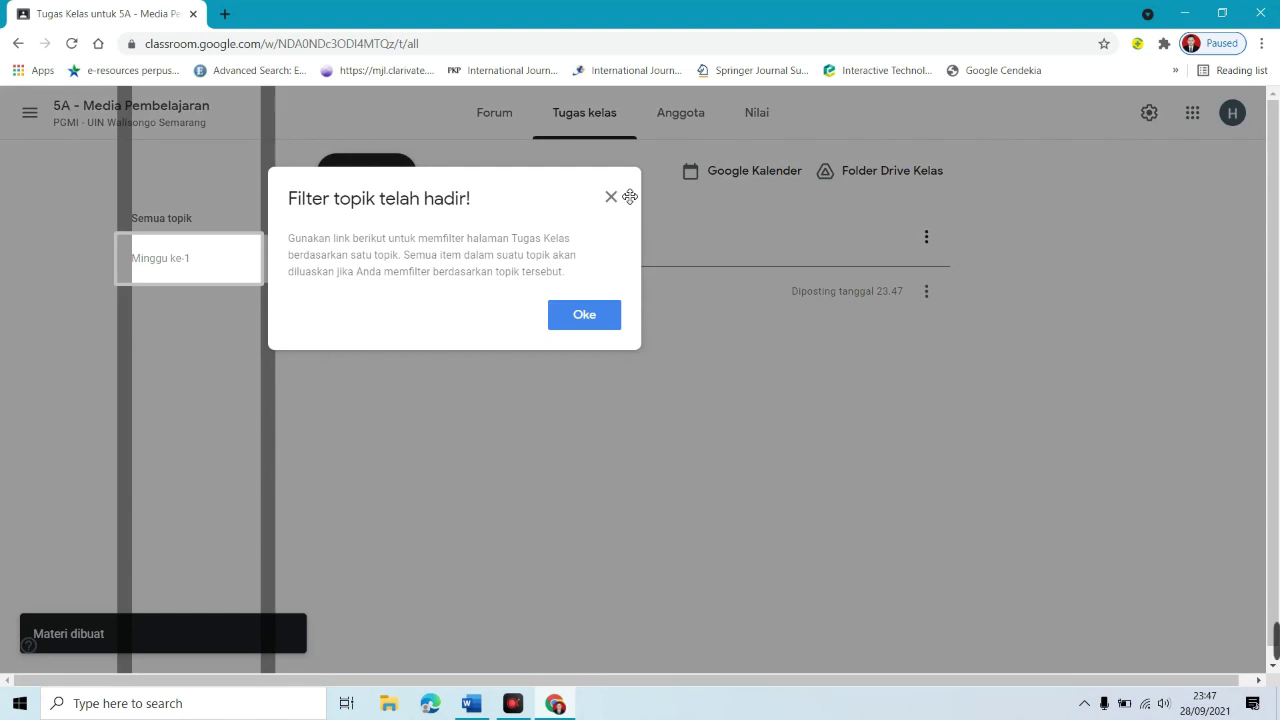
# Step: Dismiss the topic-filter tip, then preview the posted material and open its full details page
pyautogui.click(611, 203)
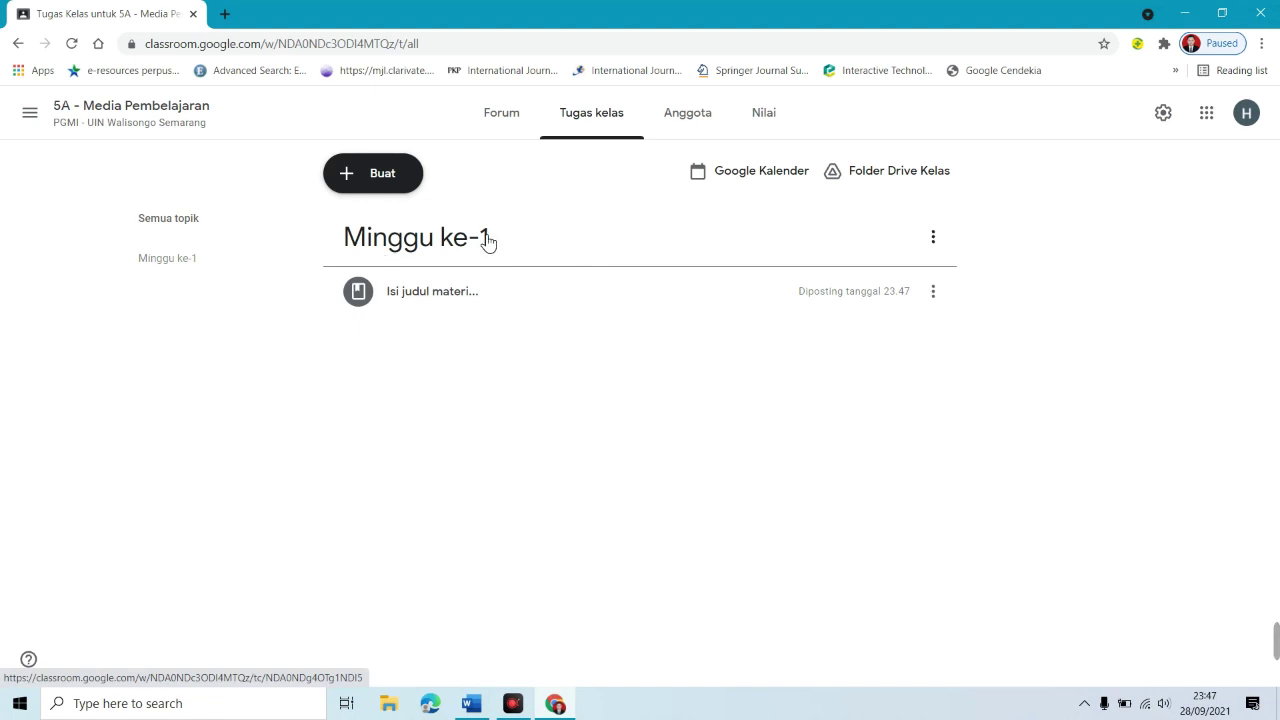
pyautogui.click(416, 308)
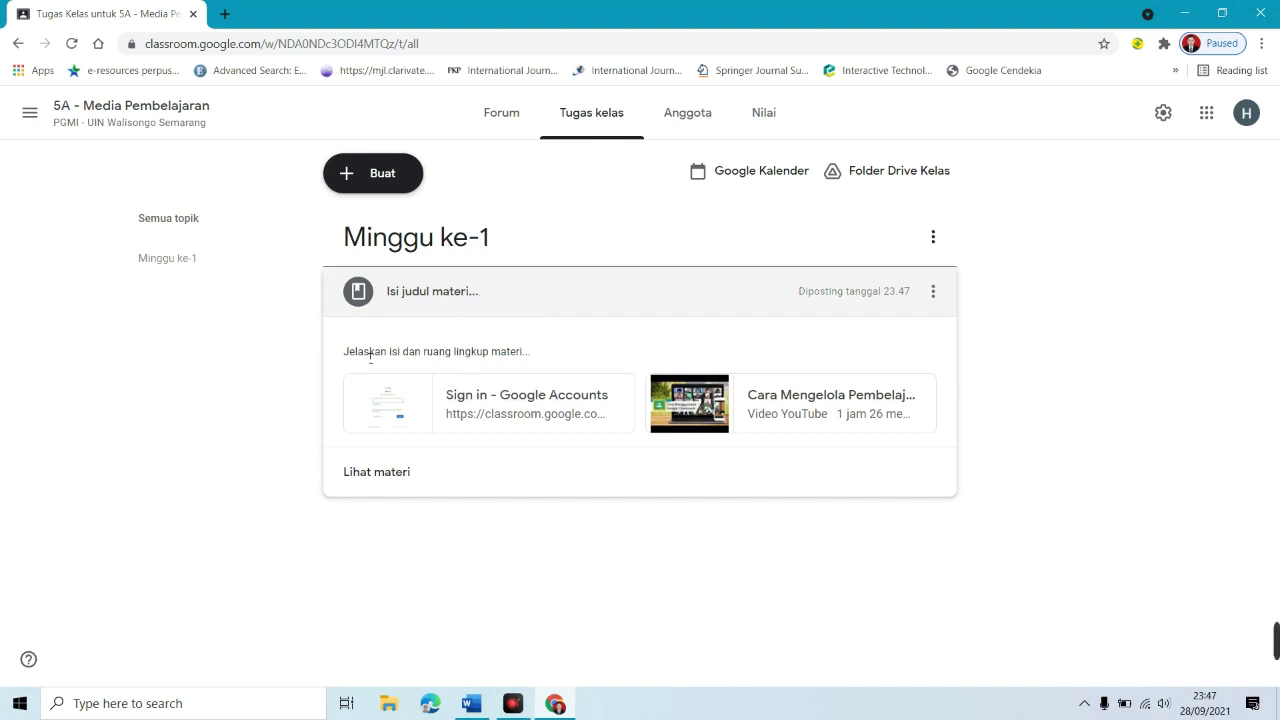
pyautogui.moveTo(344, 352); pyautogui.dragTo(557, 352)
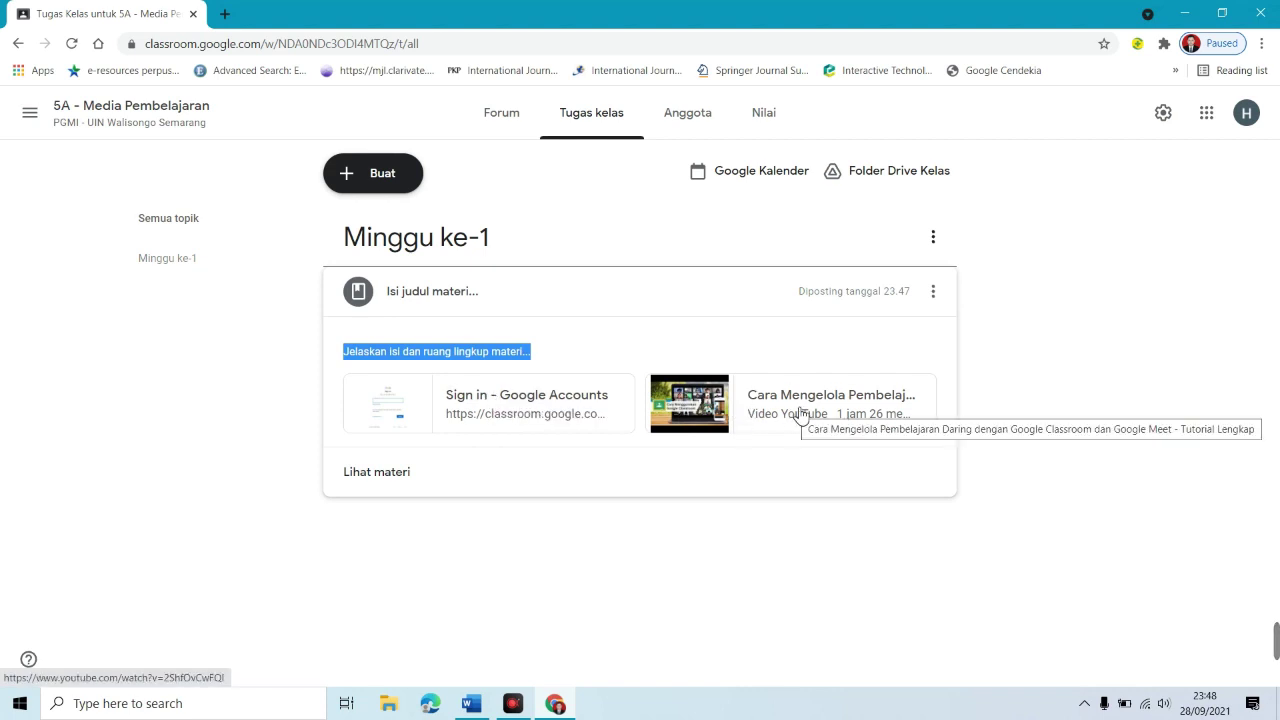
pyautogui.click(385, 480)
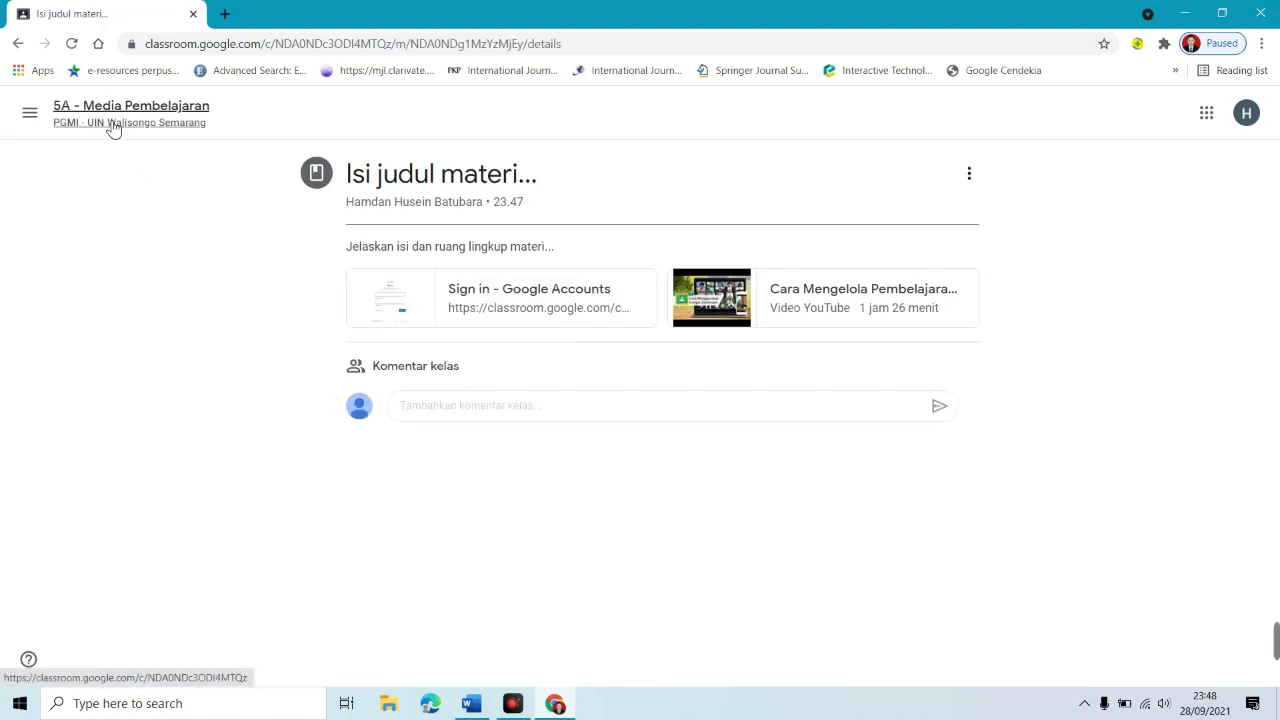
# Step: Return to the 5A - Media Pembelajaran class and open its classwork page
pyautogui.click(31, 117)
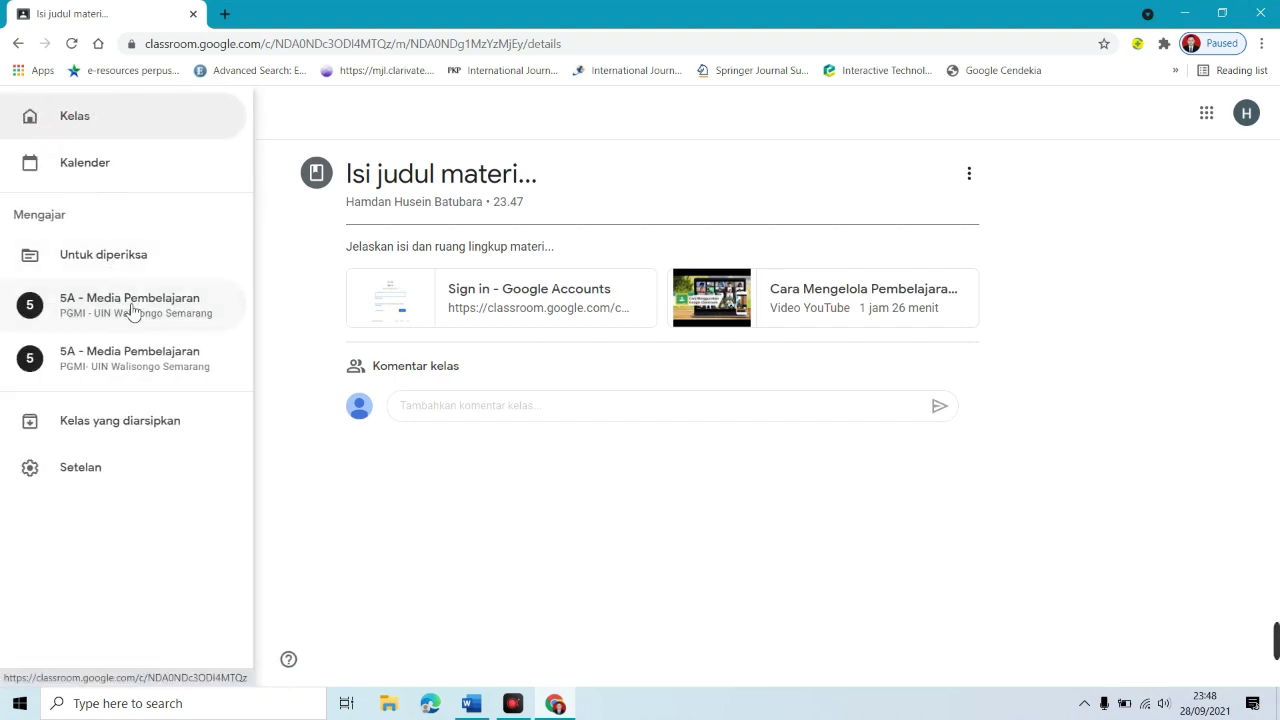
pyautogui.click(133, 311)
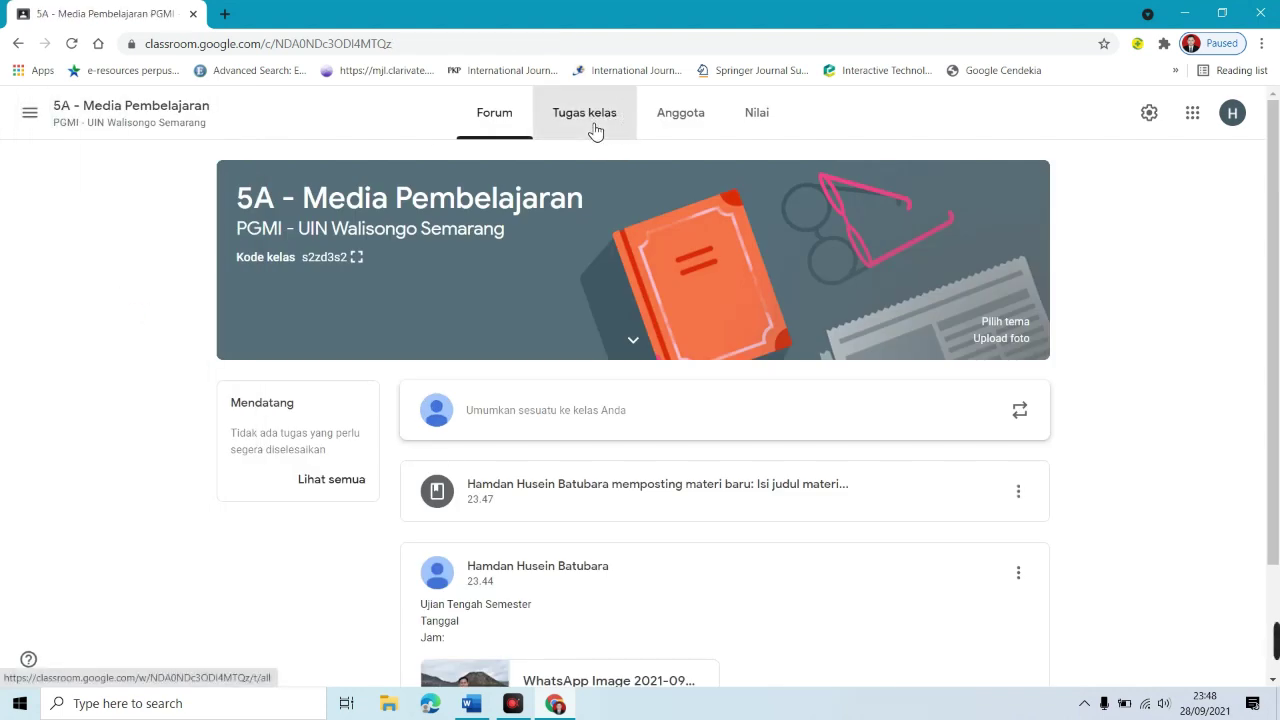
pyautogui.click(595, 132)
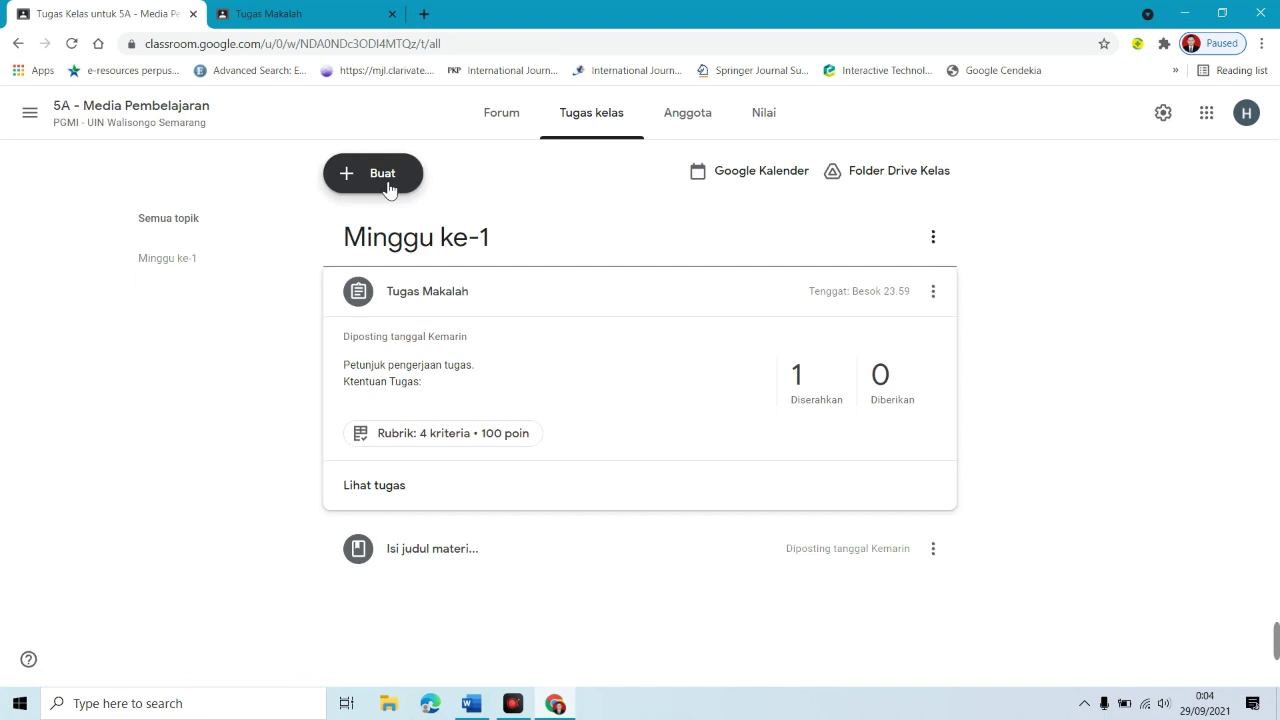
# Step: Start a new question reading 'Dimana ibu kota Indonesia'
pyautogui.click(389, 188)
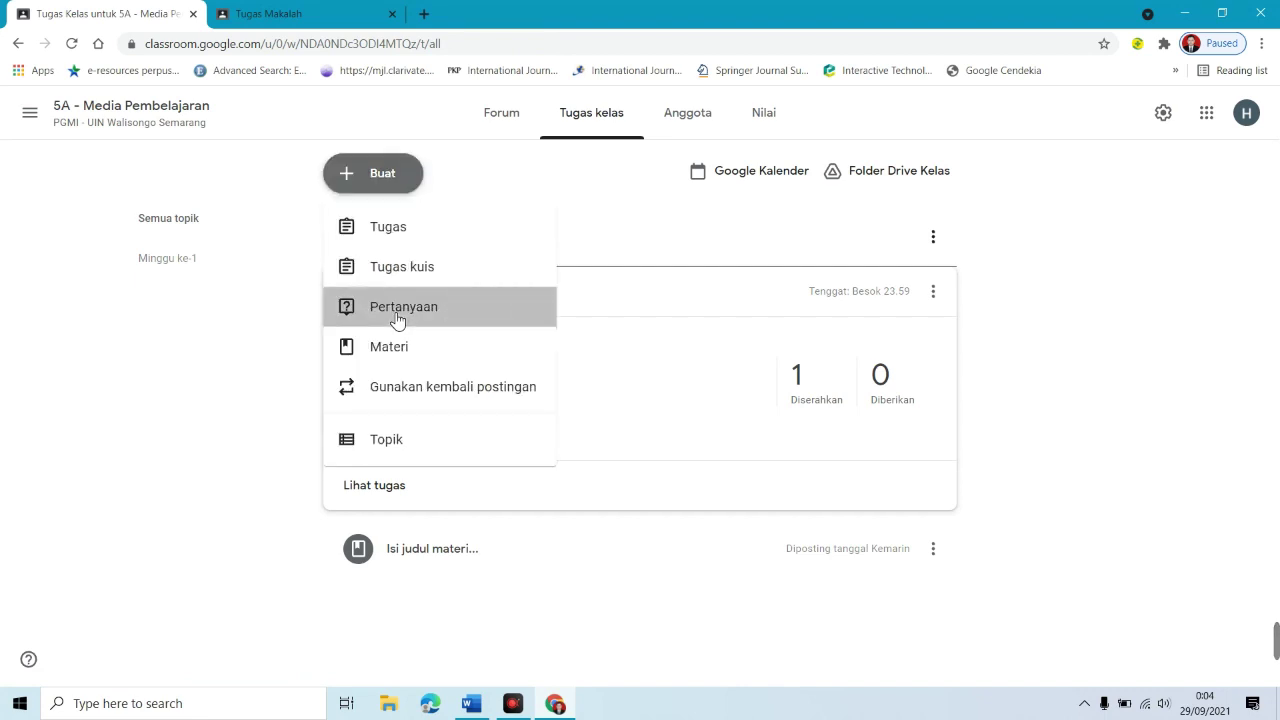
pyautogui.click(398, 318)
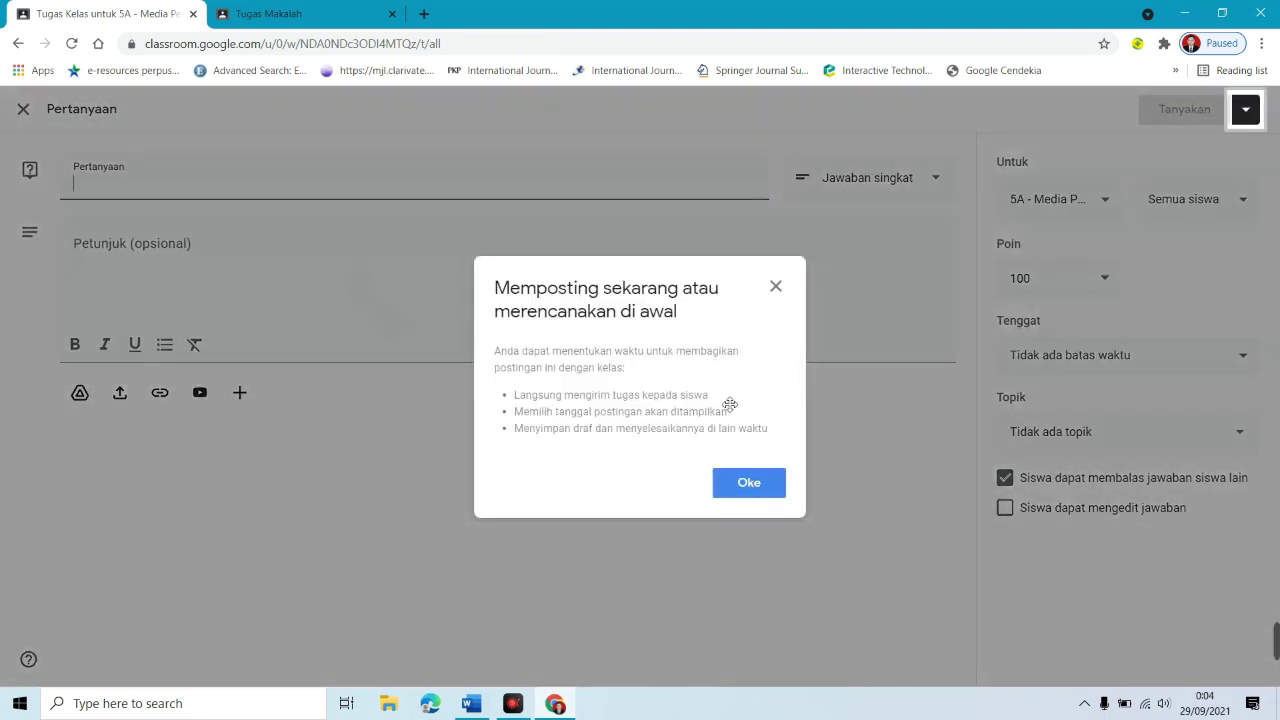
pyautogui.click(497, 207)
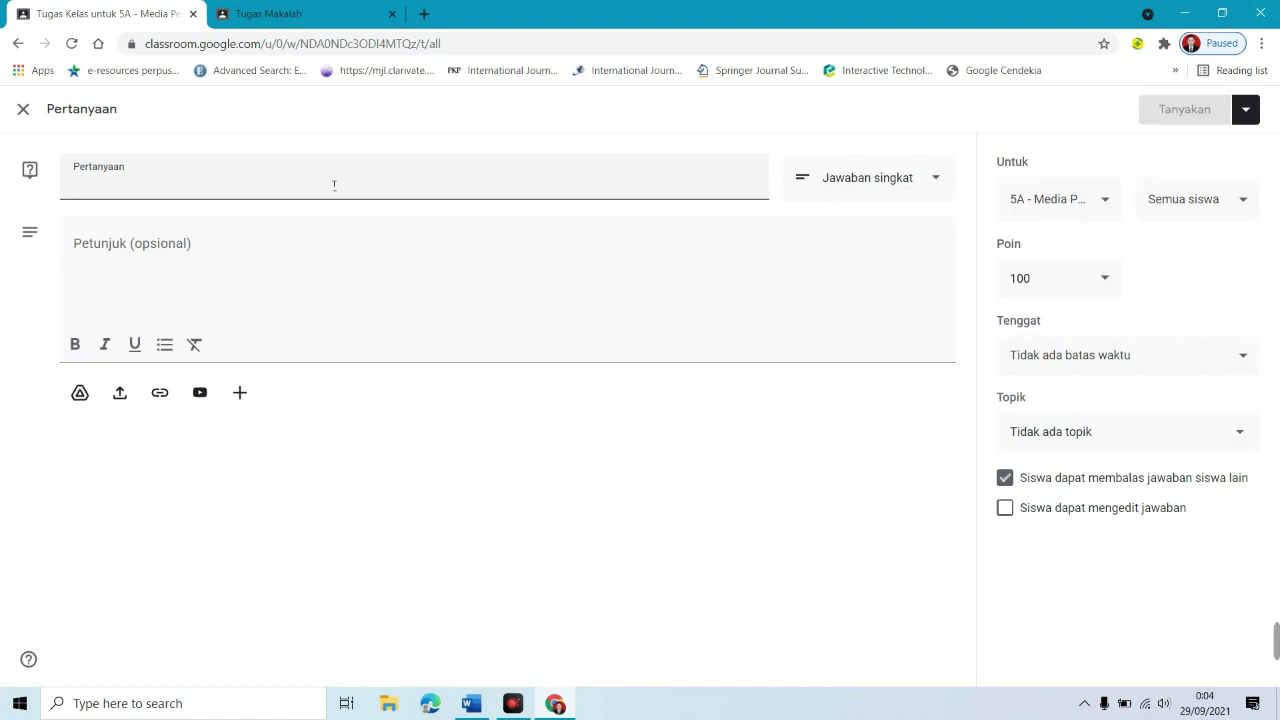
pyautogui.write('Dimana')
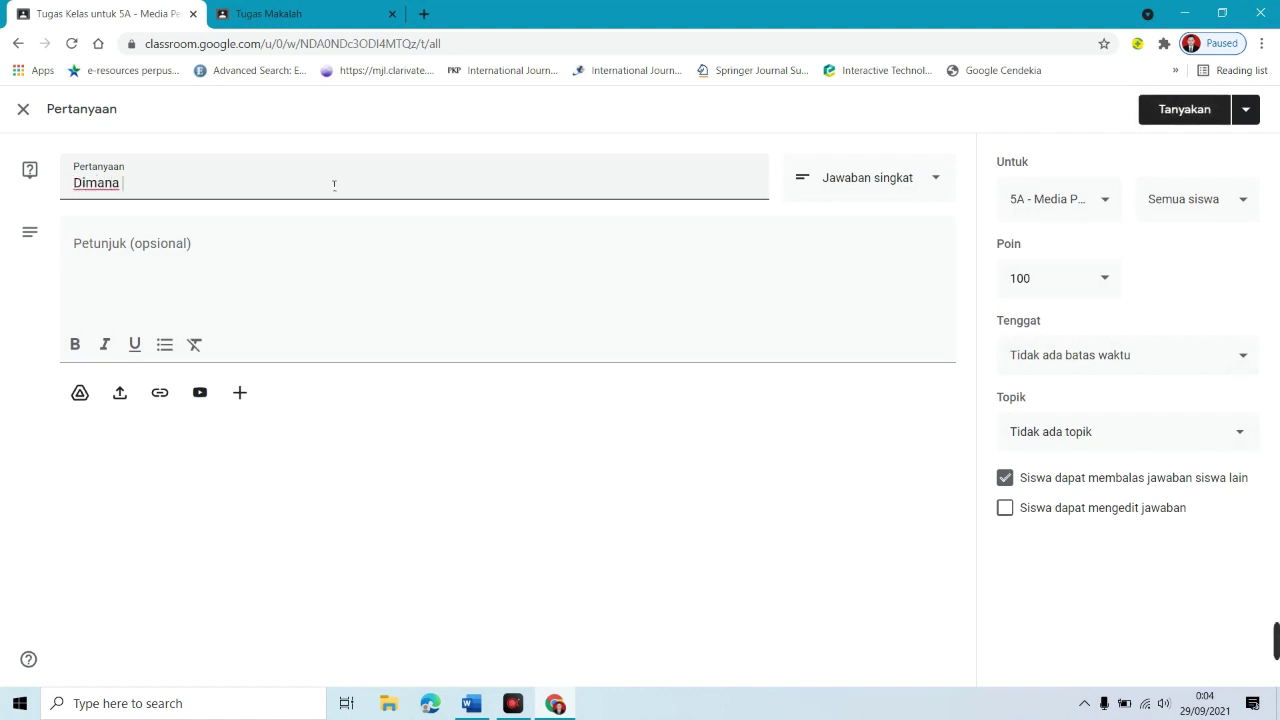
pyautogui.write(' ibu kota Indonesia?')
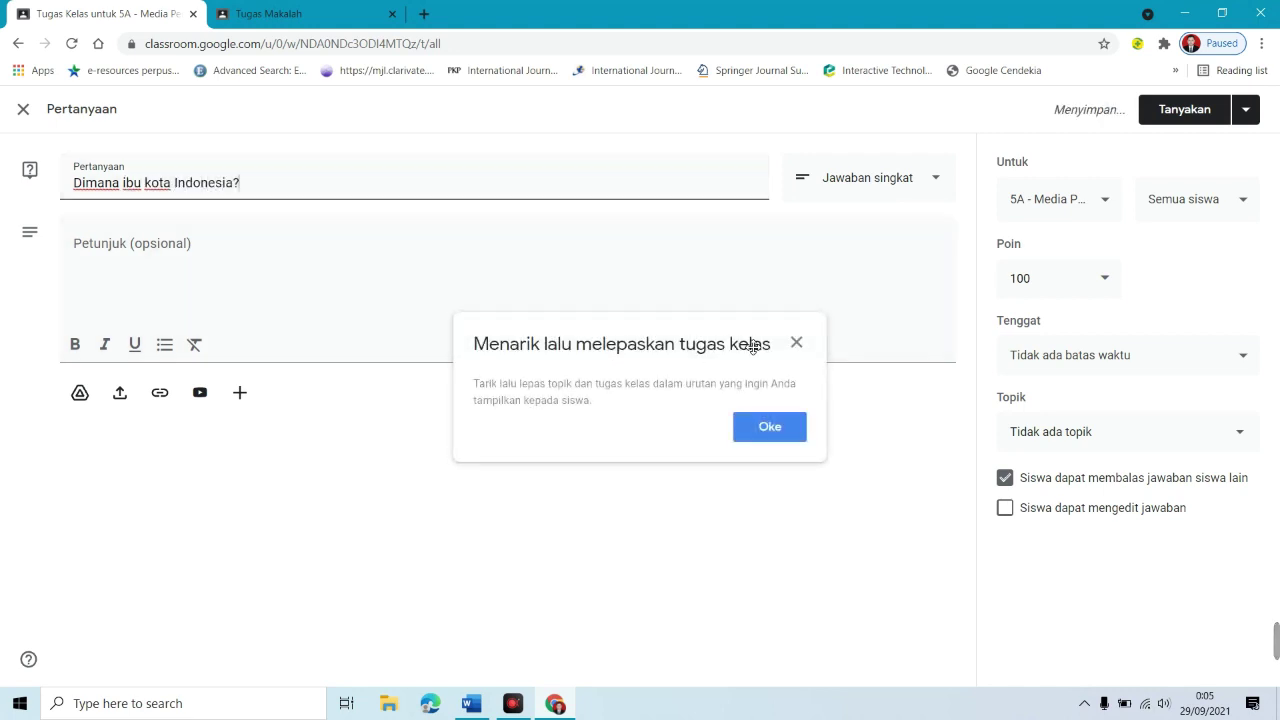
pyautogui.click(798, 345)
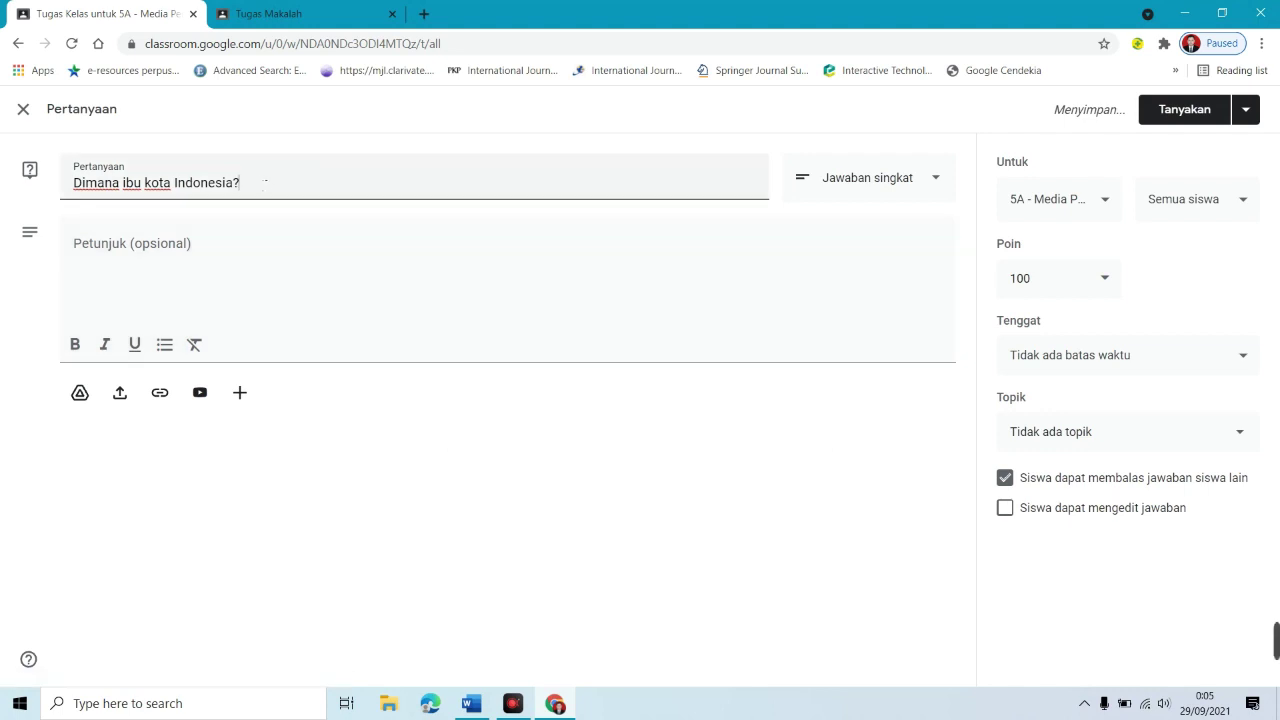
# Step: Copy the question into the instructions, then try Pilihan ganda and settle on Jawaban singkat
pyautogui.tripleClick(265, 182)
pyautogui.hotkey('ctrl', 'c')
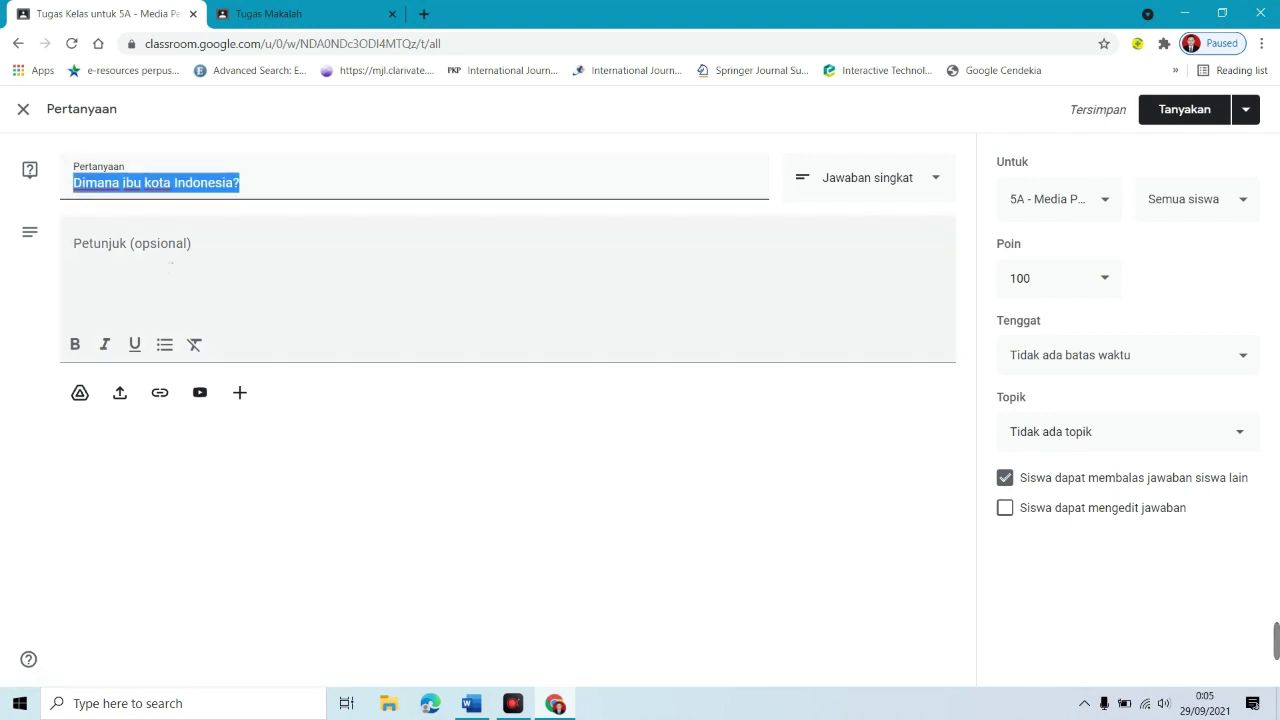
pyautogui.click(171, 263)
pyautogui.hotkey('ctrl', 'v')
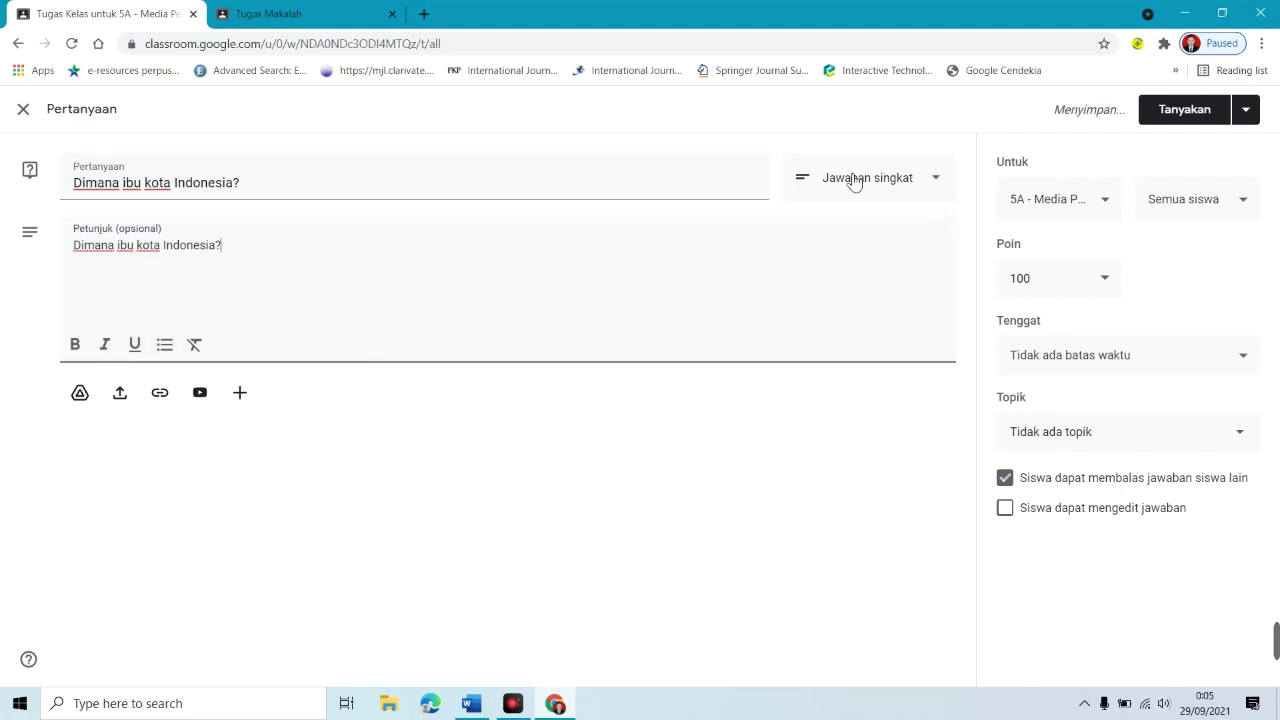
pyautogui.click(932, 184)
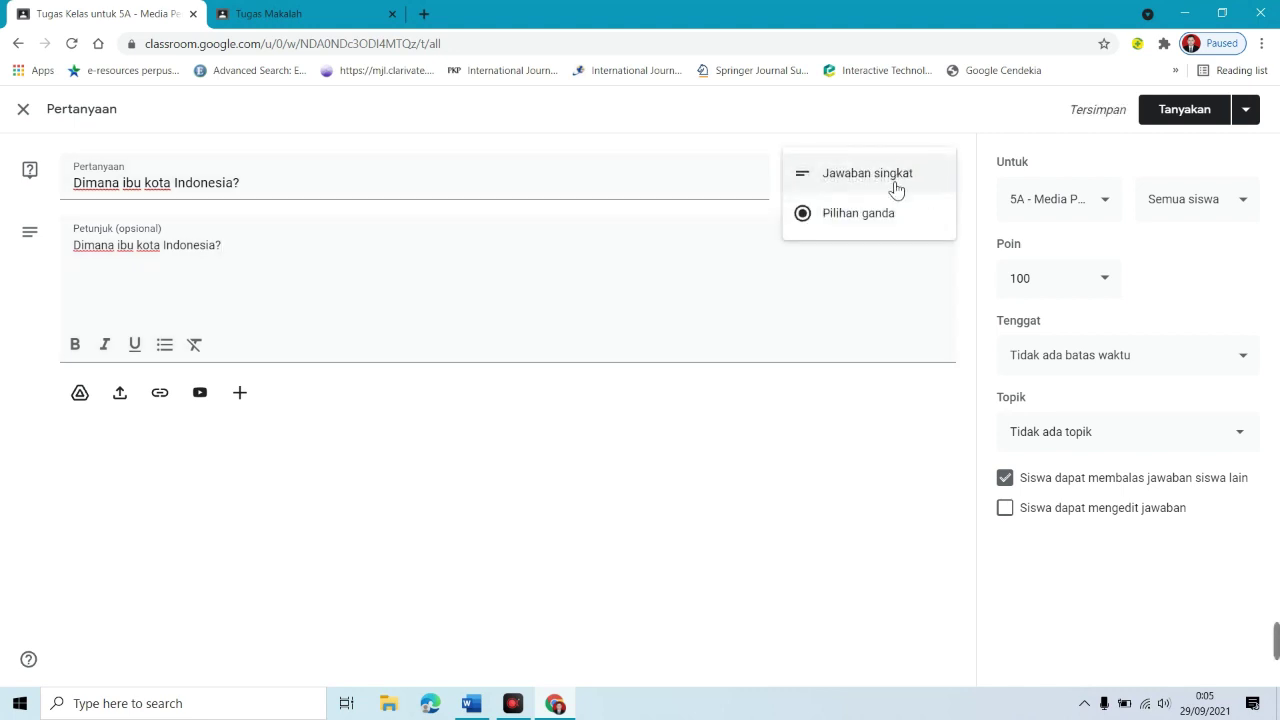
pyautogui.click(890, 182)
pyautogui.click(906, 184)
pyautogui.click(910, 212)
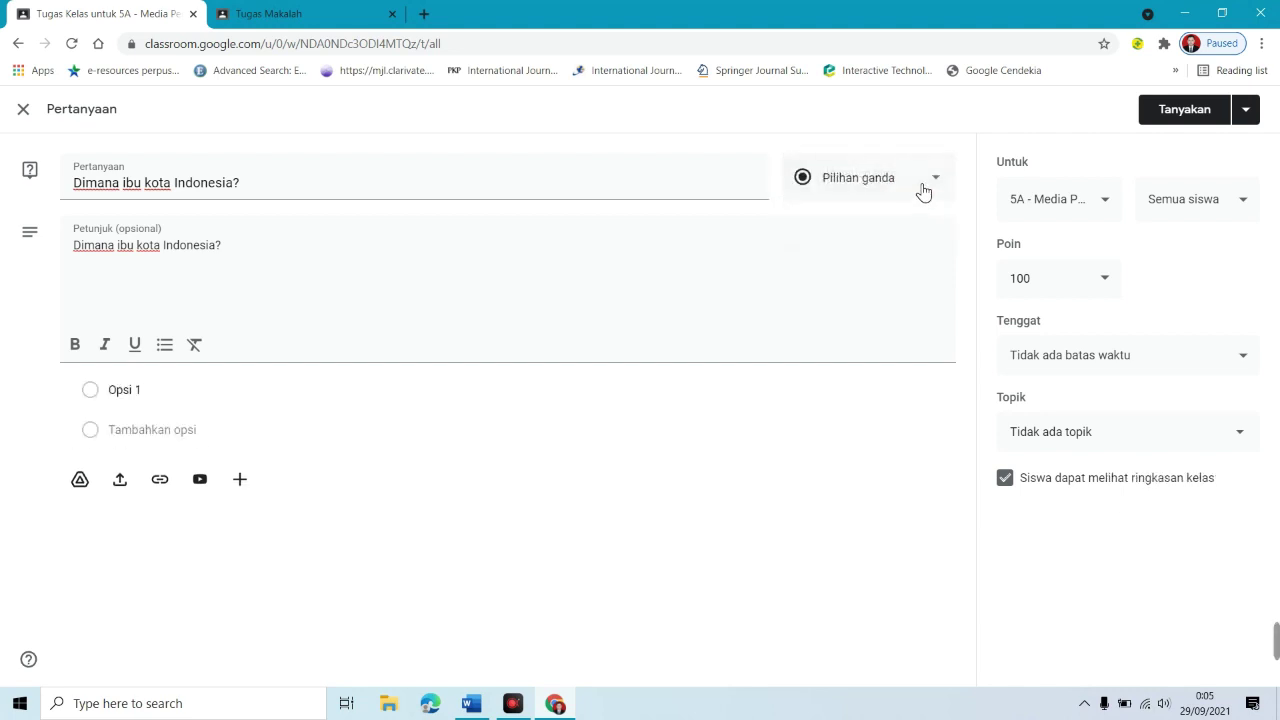
pyautogui.click(920, 186)
pyautogui.click(886, 138)
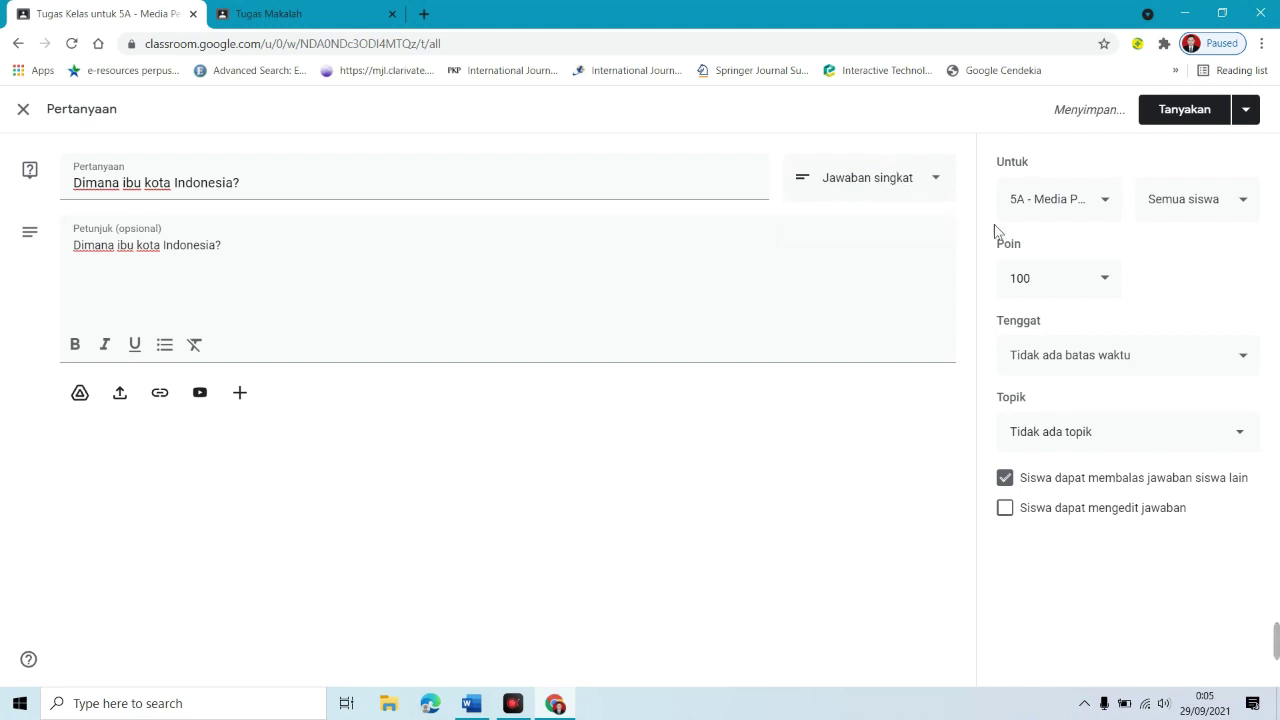
# Step: Keep the class and 100 points, and set the due date to 30 Sep 2021 at 23.59
pyautogui.click(1050, 198)
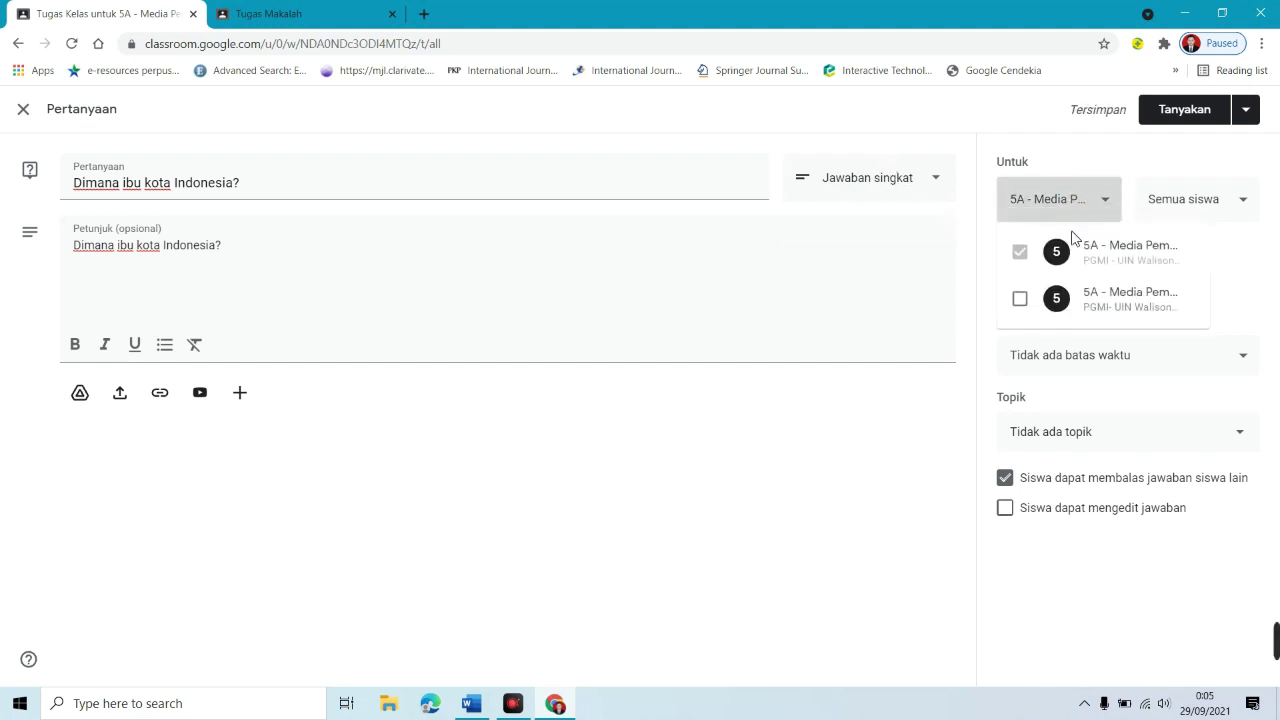
pyautogui.click(1140, 165)
pyautogui.click(1068, 278)
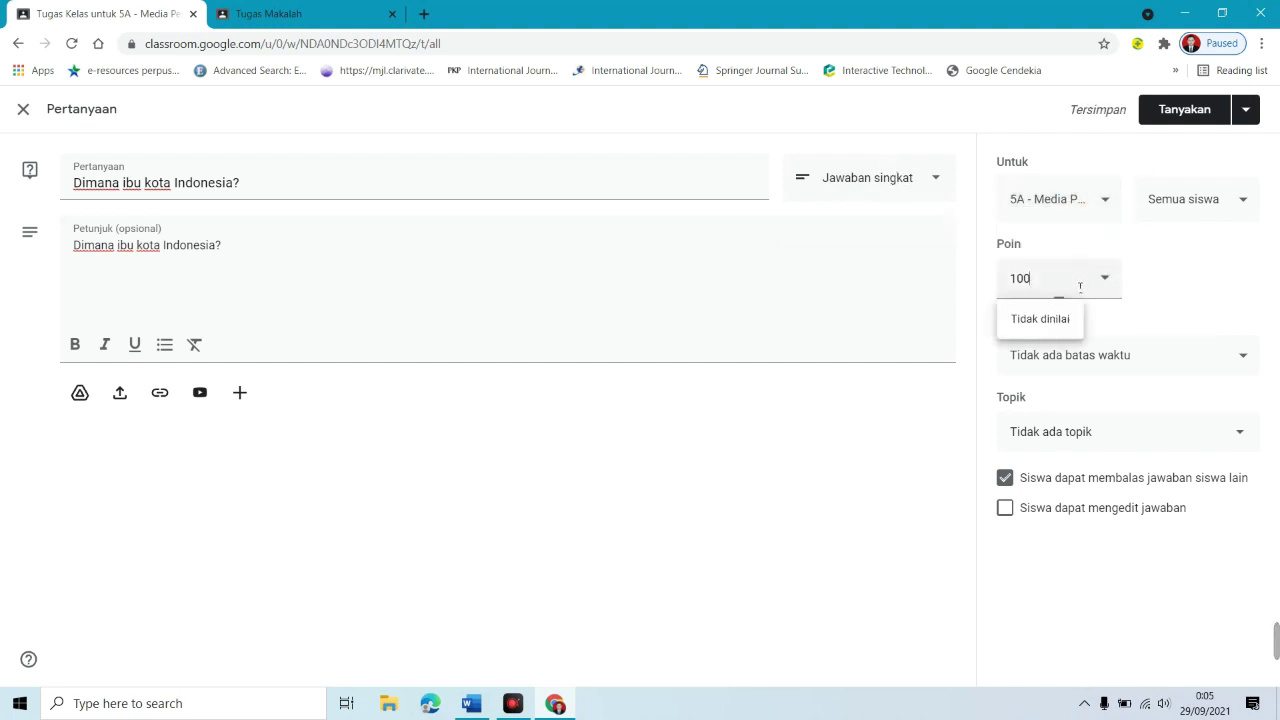
pyautogui.click(1156, 286)
pyautogui.click(1104, 362)
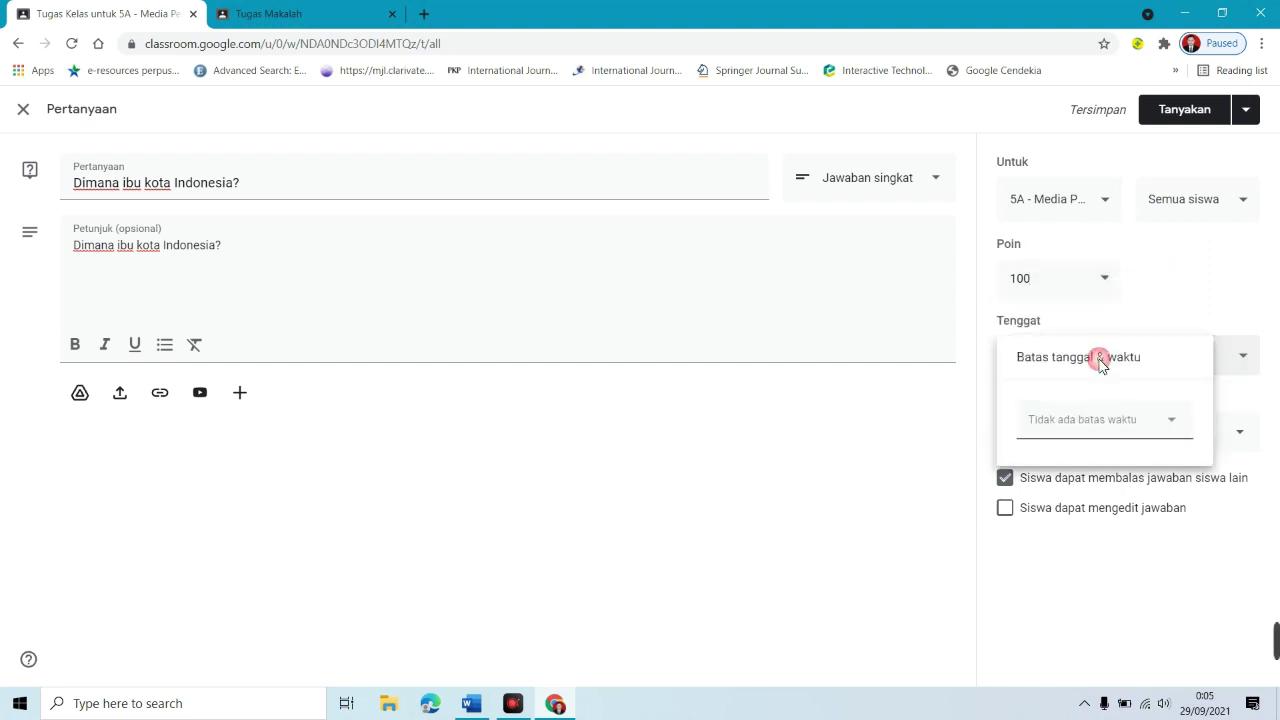
pyautogui.click(1131, 425)
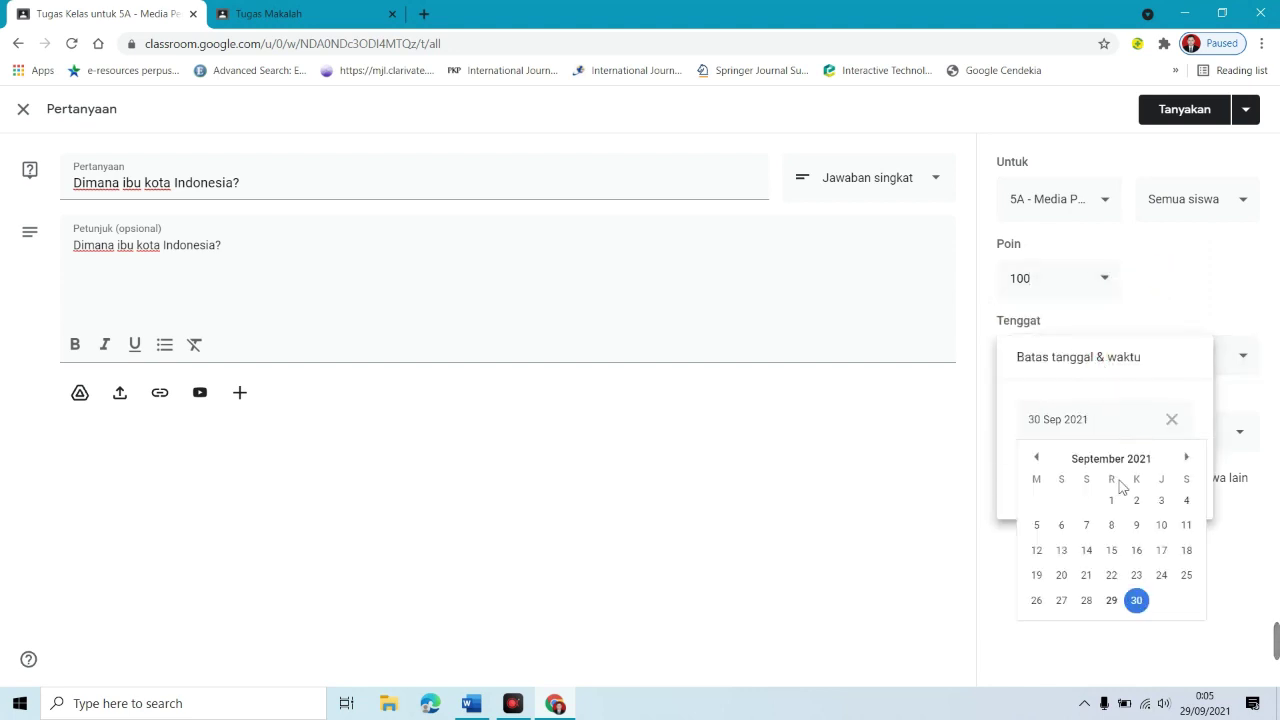
pyautogui.click(1137, 598)
pyautogui.click(1098, 478)
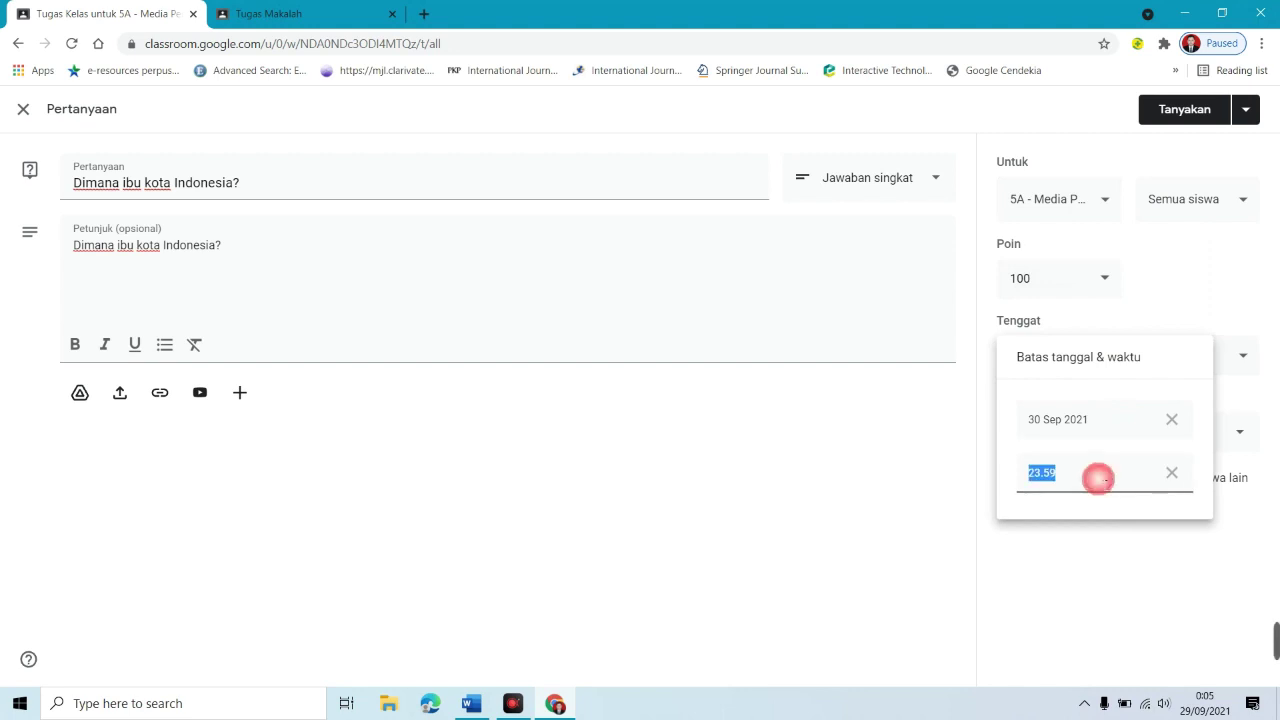
pyautogui.click(1248, 404)
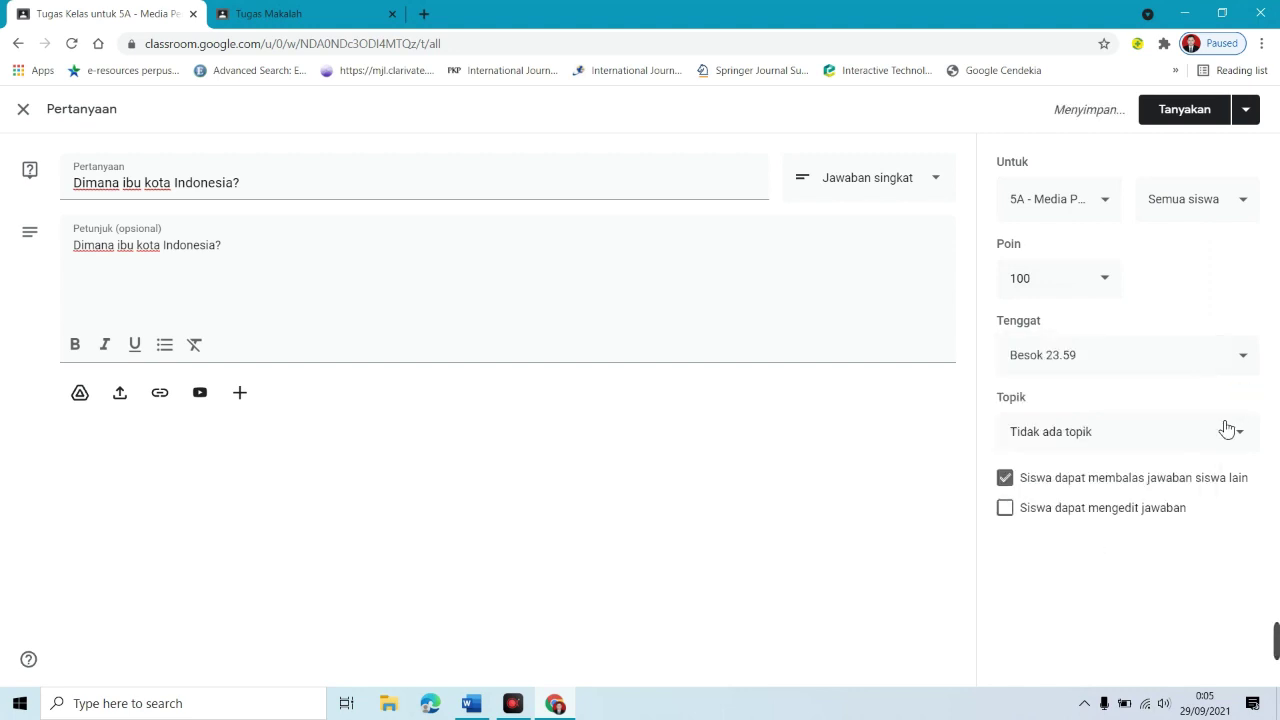
# Step: Add topic Minggu ke-2 and let students reply to classmates and edit their answers
pyautogui.click(1160, 437)
pyautogui.click(1058, 488)
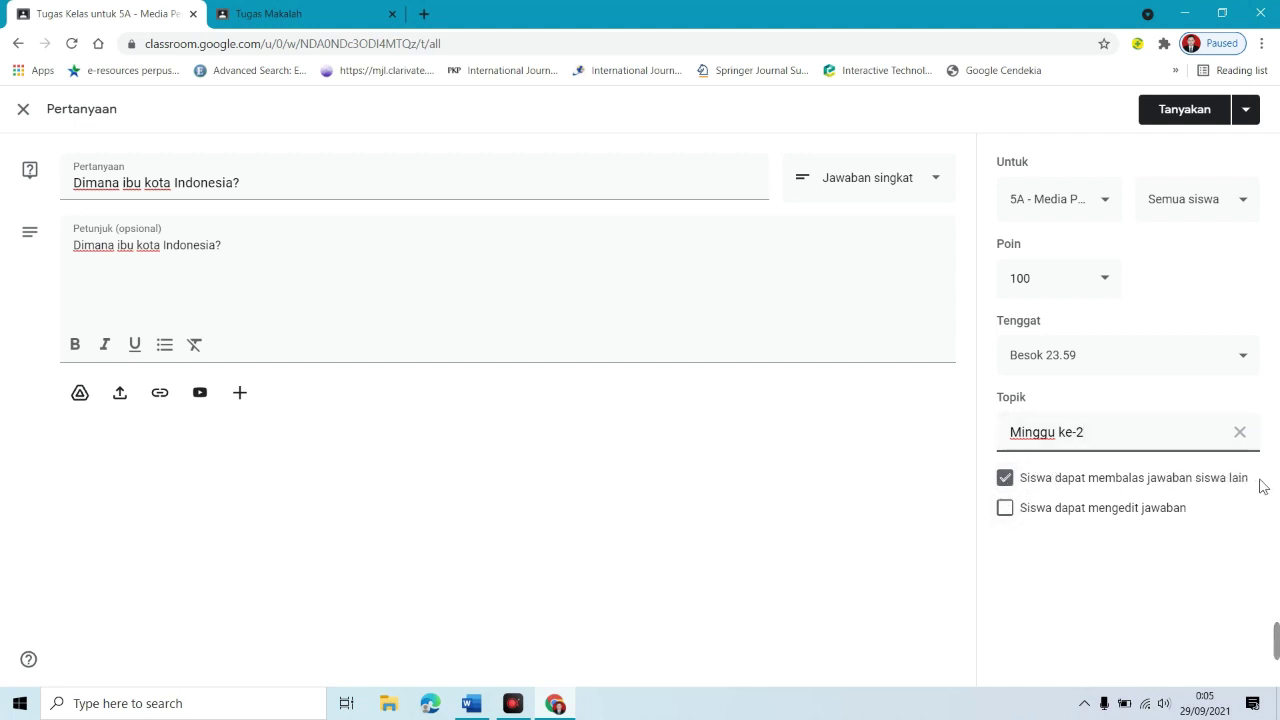
pyautogui.click(1012, 481)
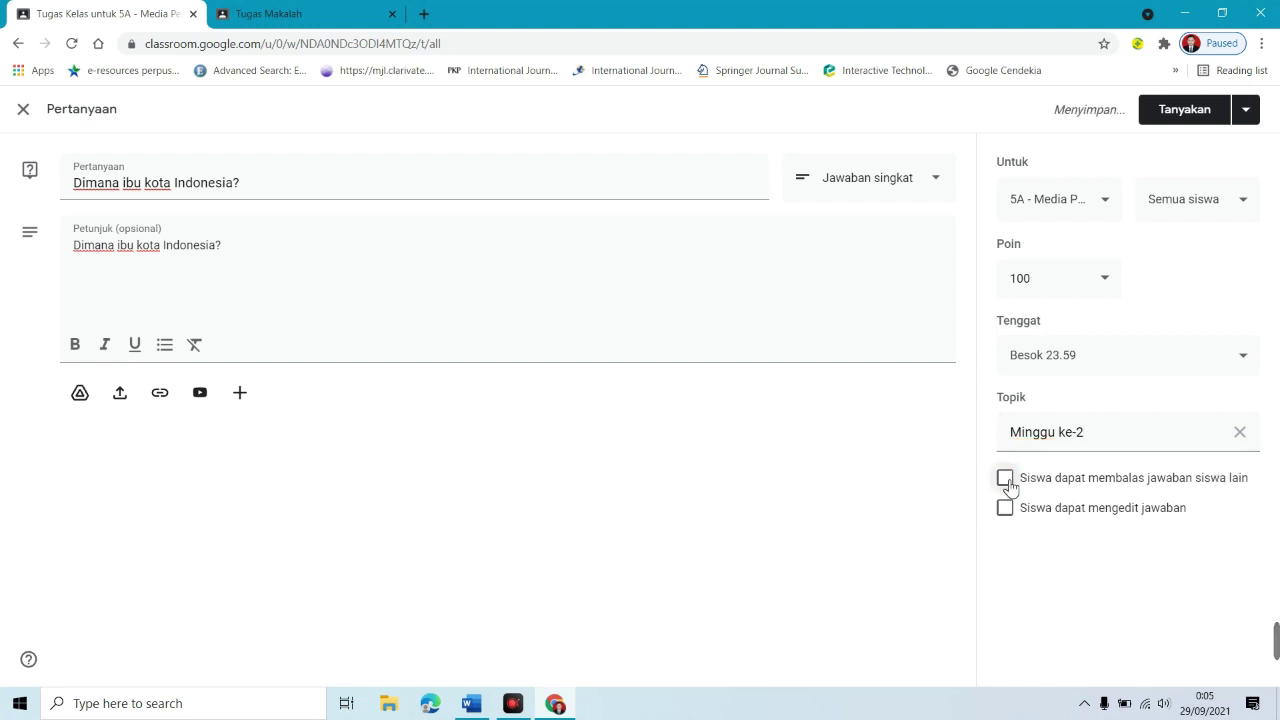
pyautogui.click(1038, 472)
pyautogui.click(1007, 510)
pyautogui.click(467, 183)
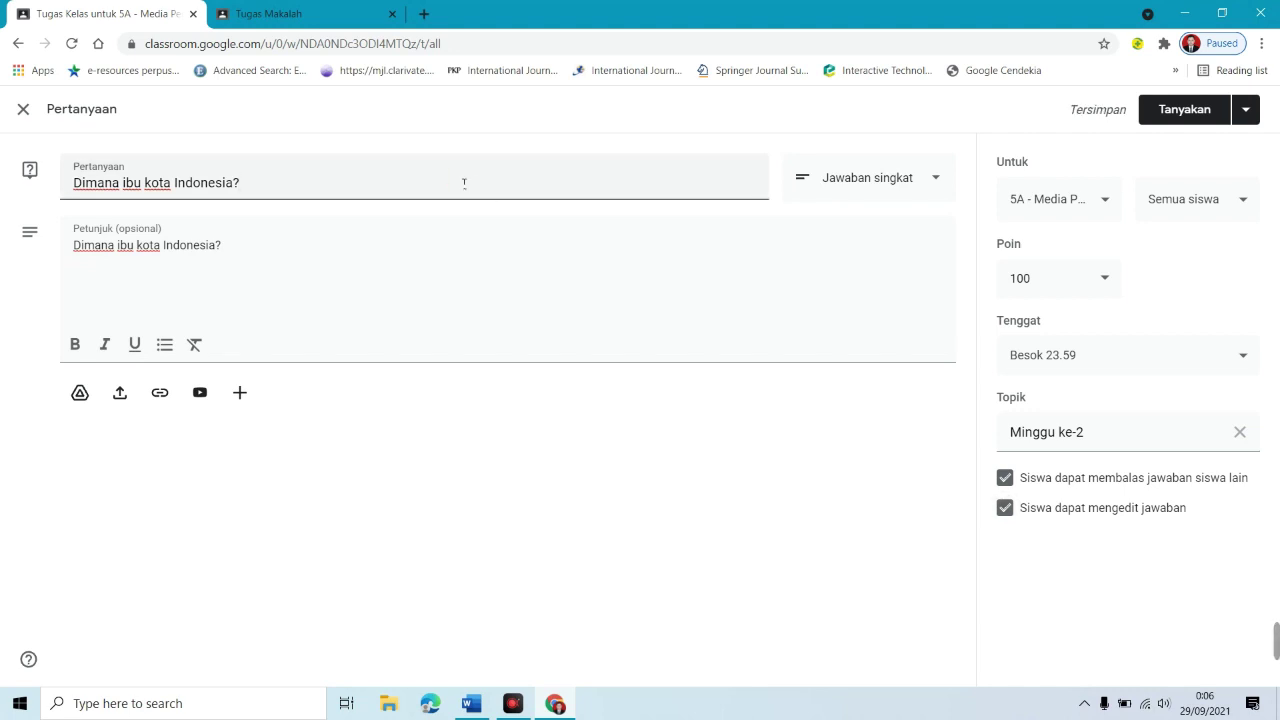
# Step: Retitle it 'Diskusi tentang Media Komik' and write the comic-maths instructions, breaking the line before 'Kemudian'
pyautogui.moveTo(464, 182); pyautogui.dragTo(2, 183)
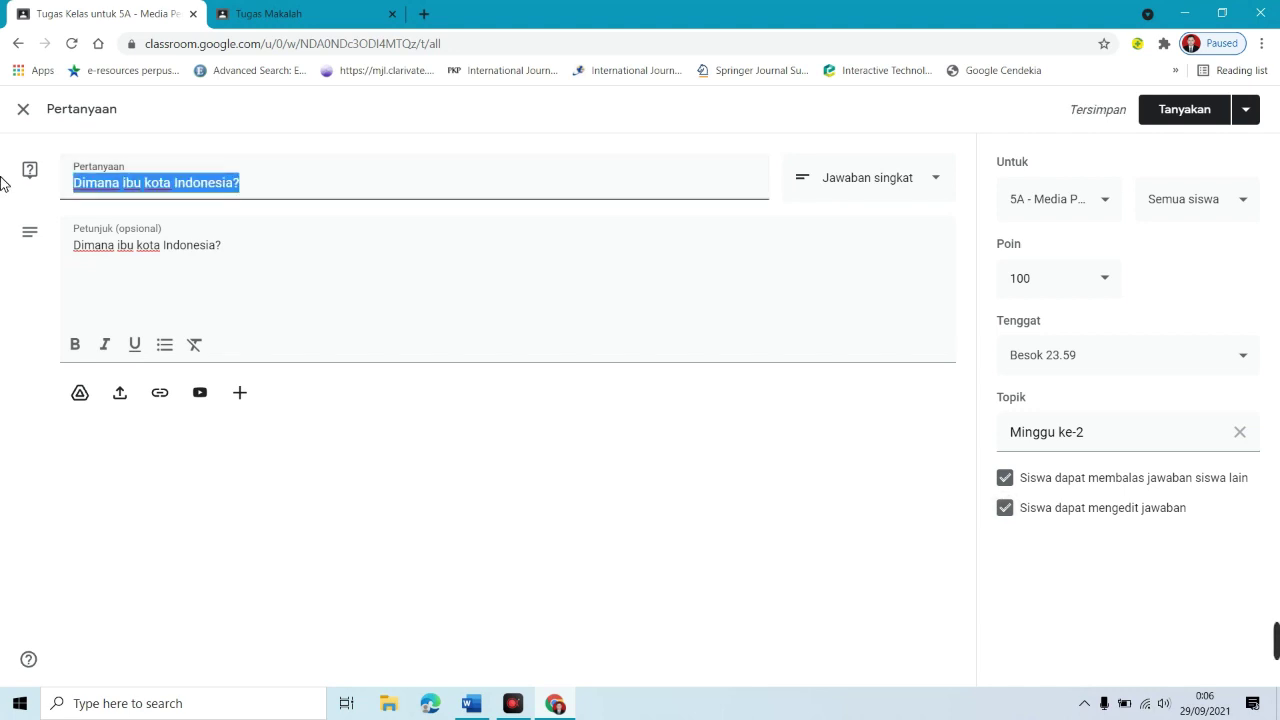
pyautogui.write('Diskusi ')
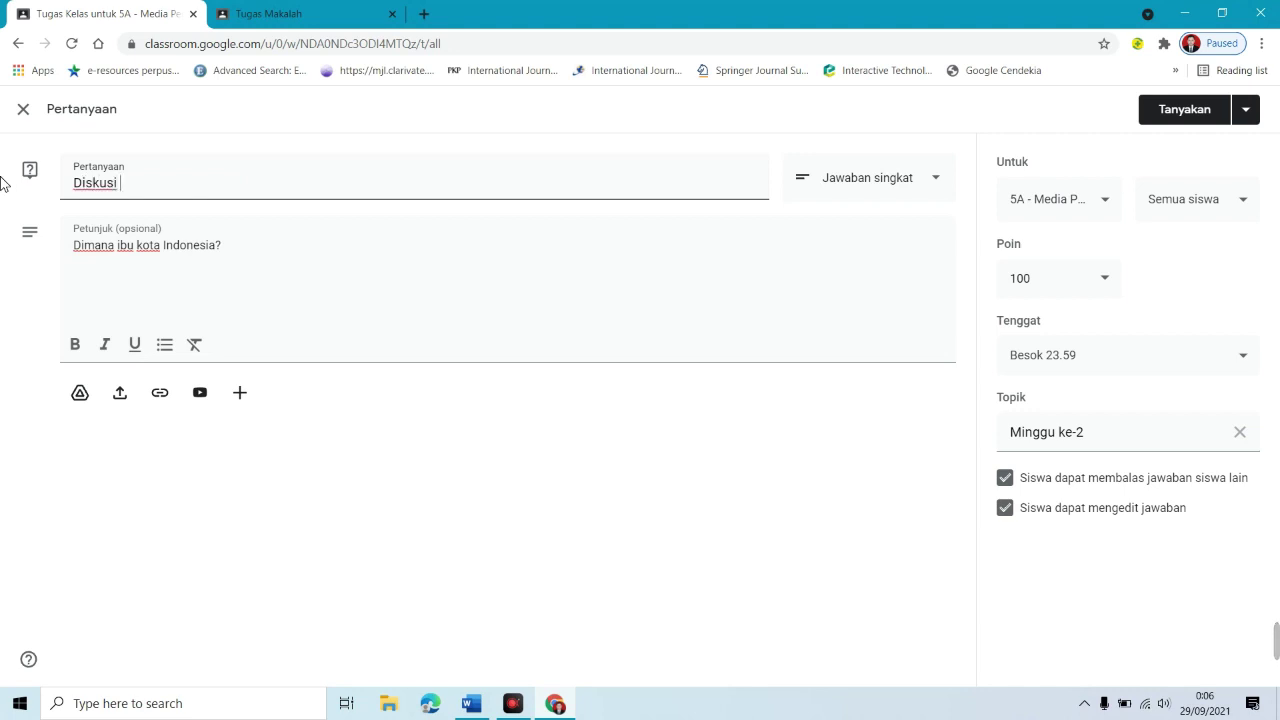
pyautogui.write('tentang Media Komik')
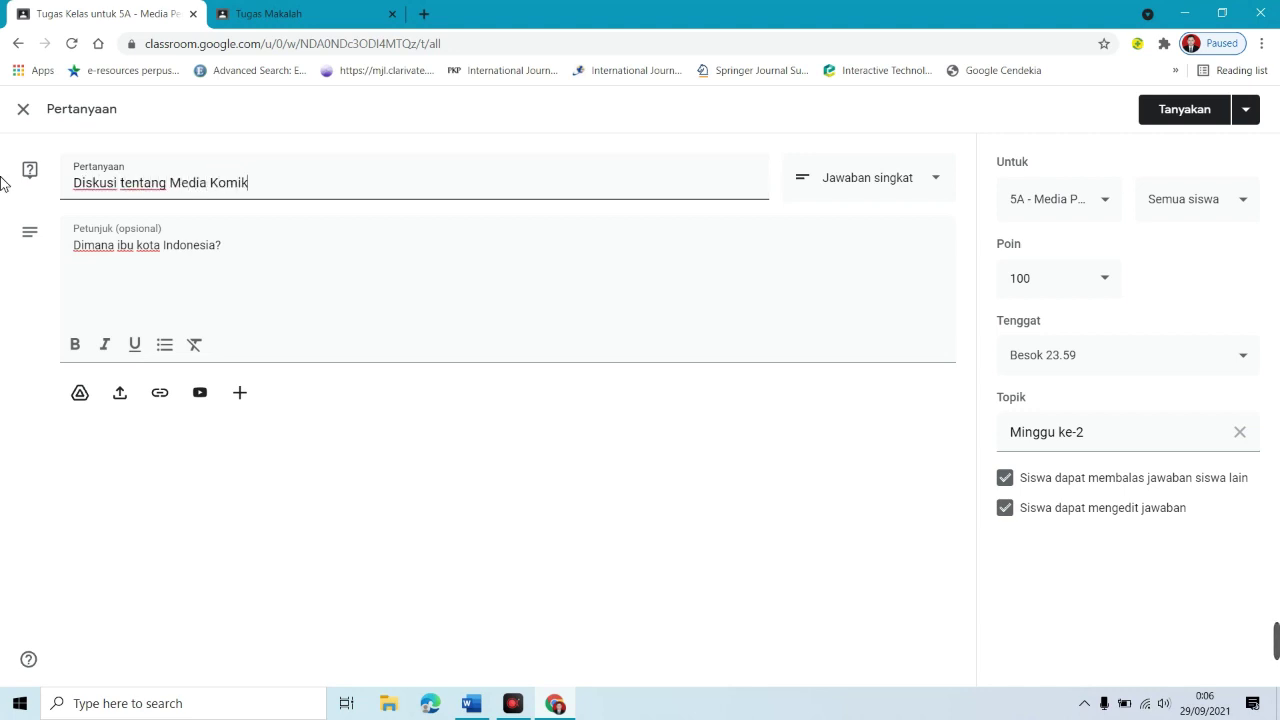
pyautogui.click(229, 250)
pyautogui.hotkey('ctrl', 'a')
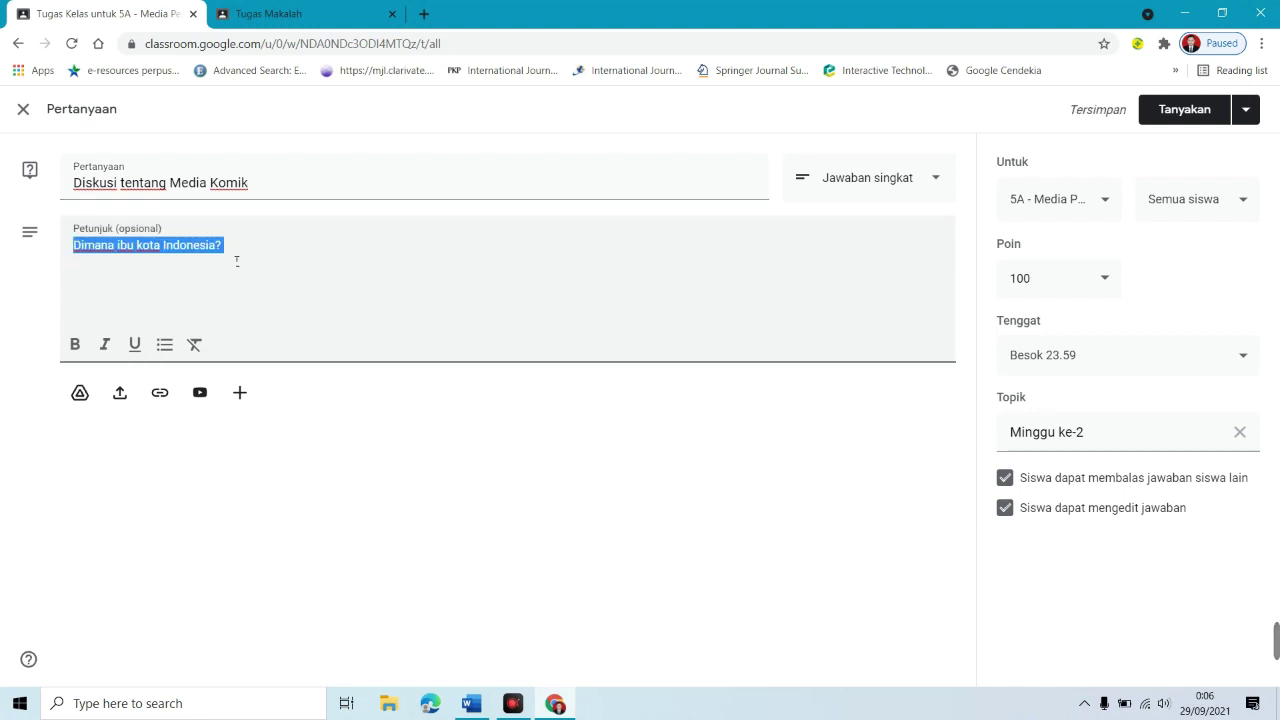
pyautogui.write('Jelaskan apa saja mate')
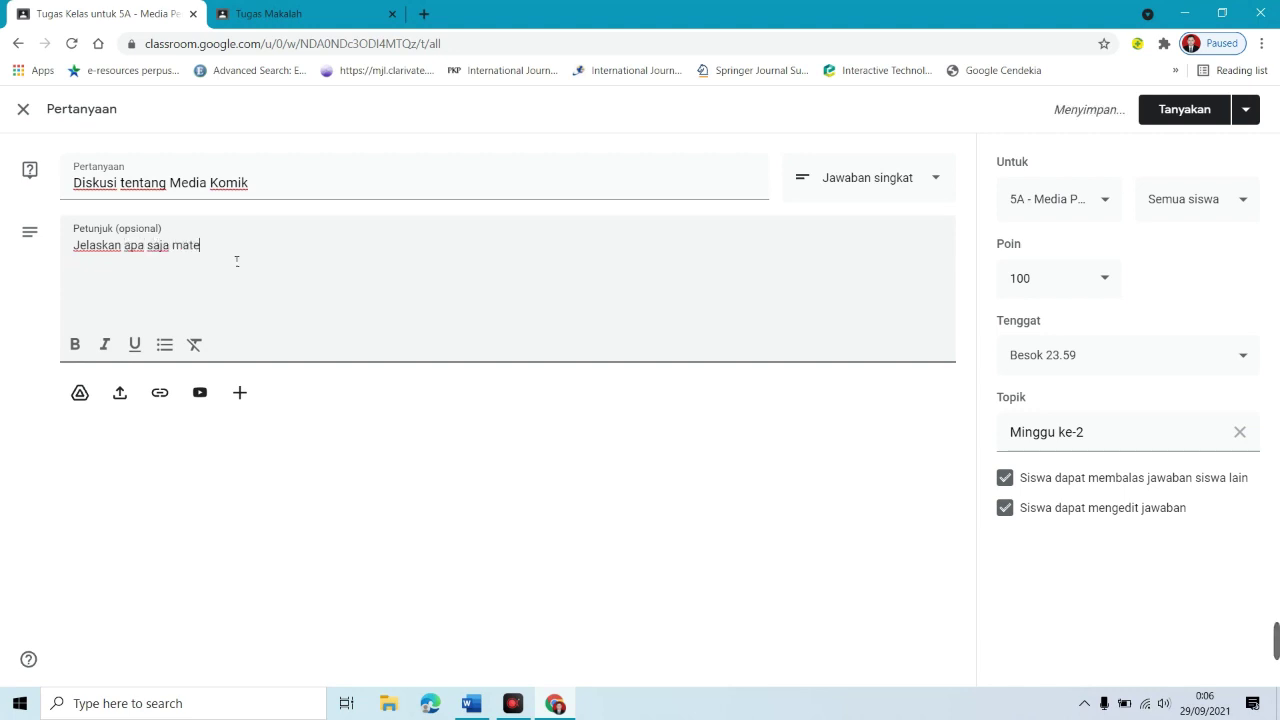
pyautogui.write('ri matematika yang bisa disajikan dengan media komi')
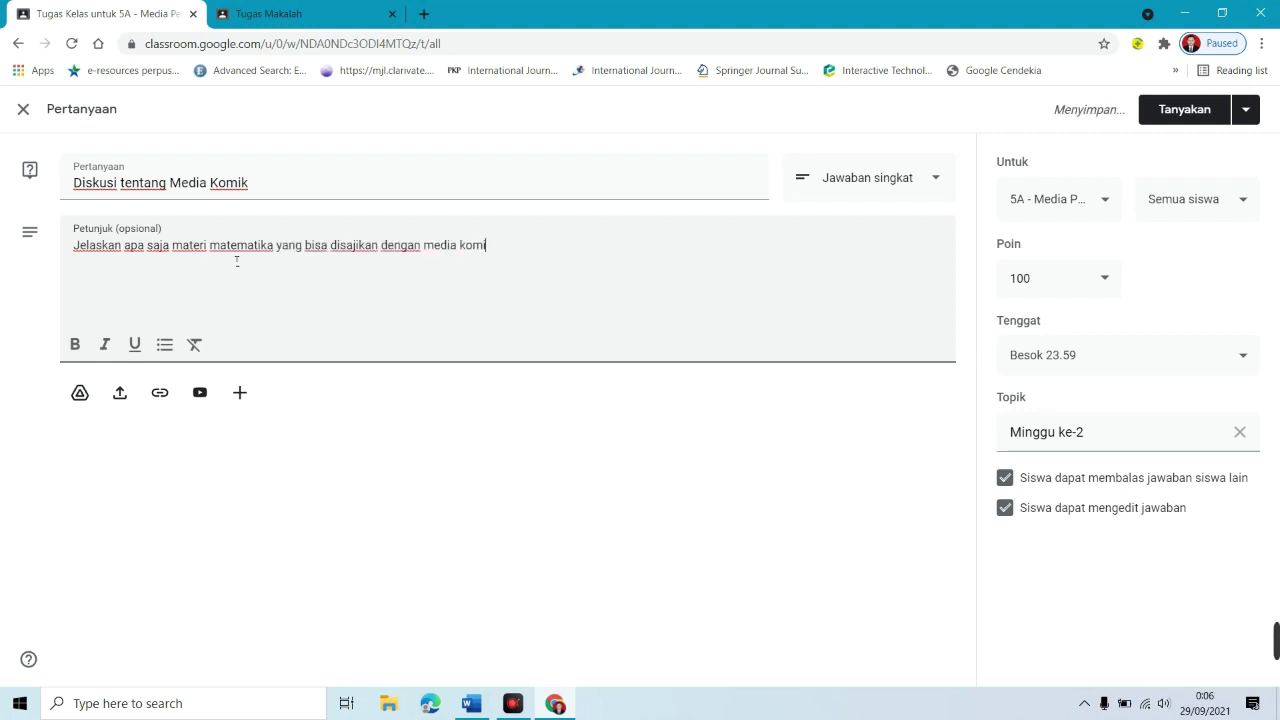
pyautogui.write('k? Kemudian jelaskan keu')
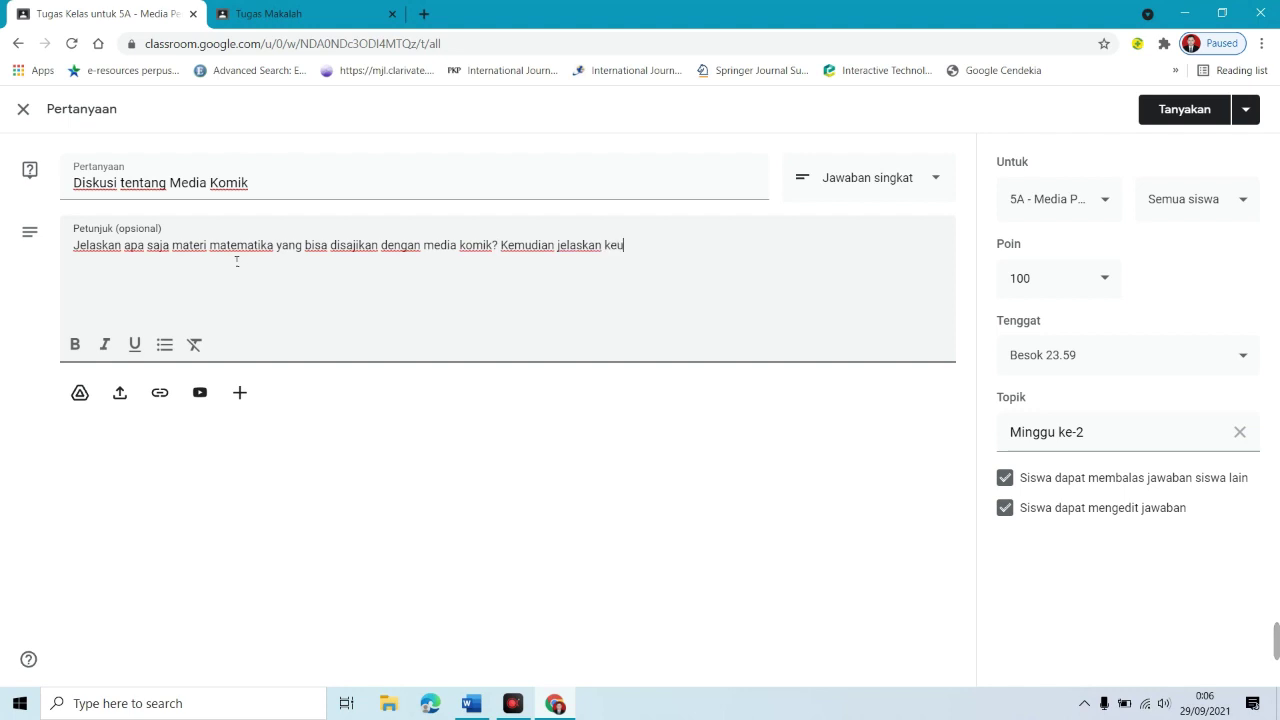
pyautogui.write('nggulan komik')
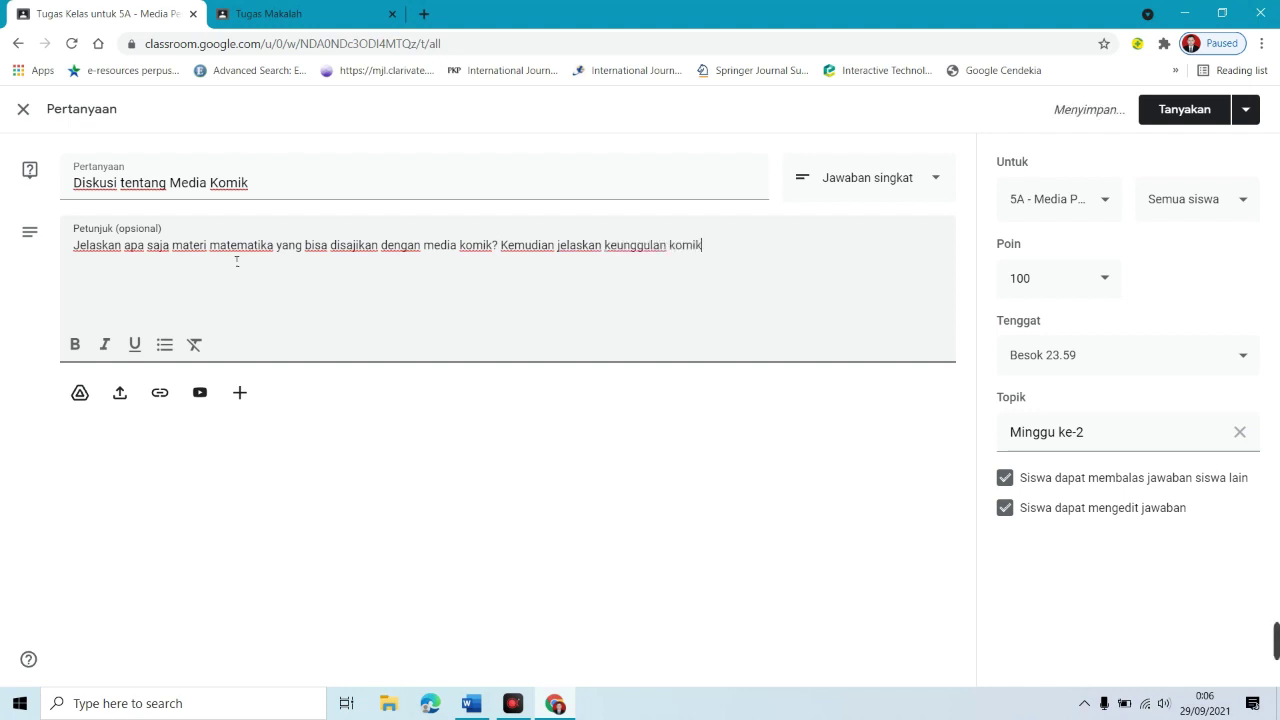
pyautogui.write(' dalam menyajikan materi tersebut!')
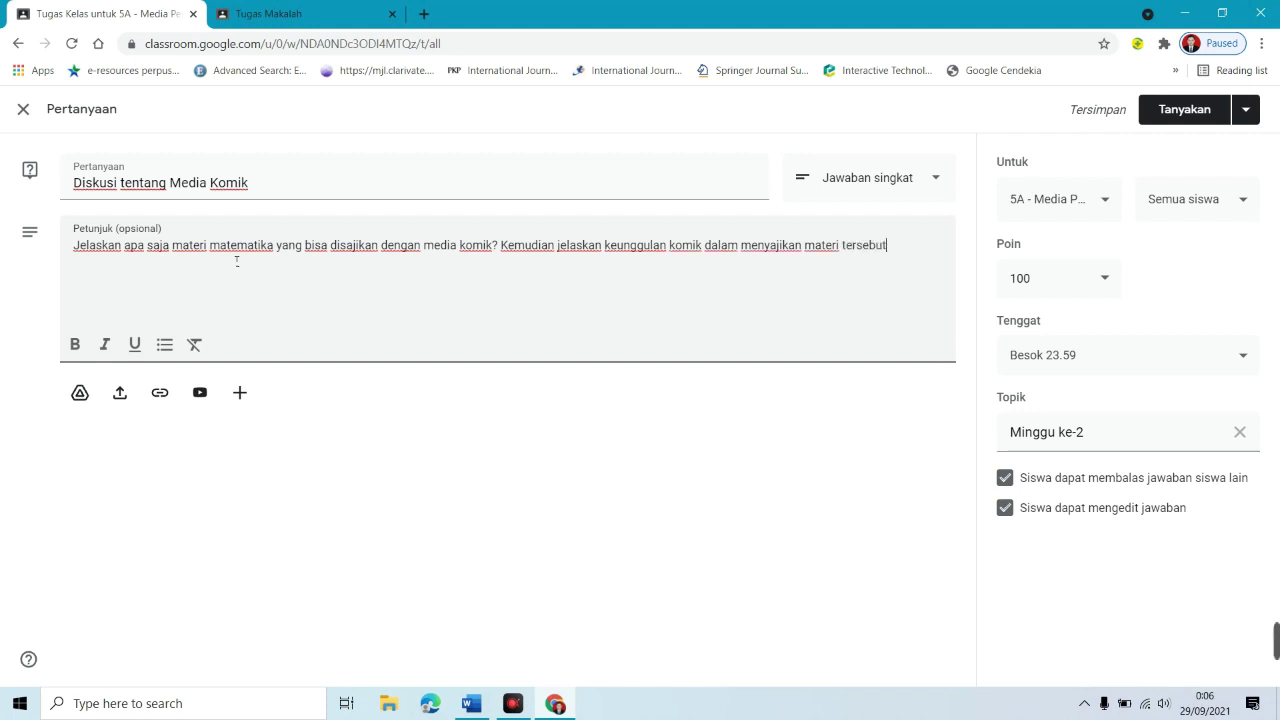
pyautogui.hotkey('ctrl', 'Left')
pyautogui.hotkey('ctrl', 'Left')
pyautogui.hotkey('ctrl', 'Left')
pyautogui.press('Return')
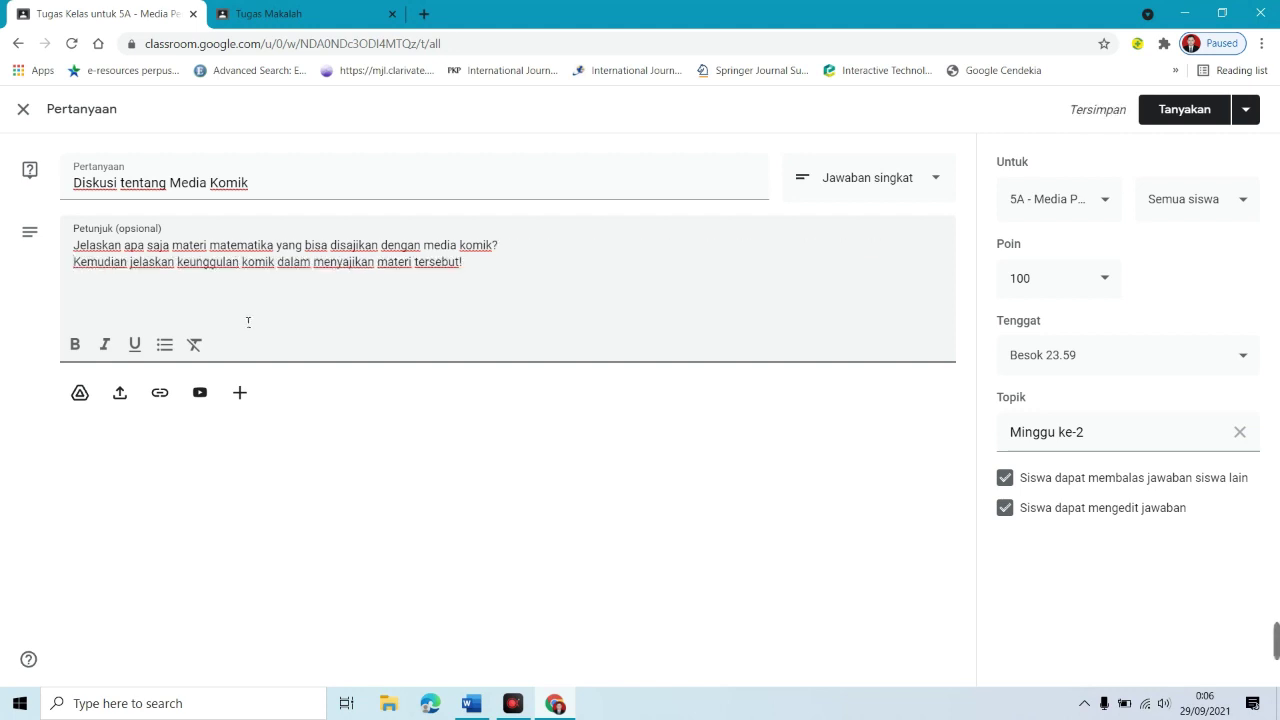
# Step: Keep students able to edit their answers and post the question with Tanyakan
pyautogui.rightClick(564, 257)
pyautogui.click(1237, 512)
pyautogui.click(1005, 507)
pyautogui.click(1006, 507)
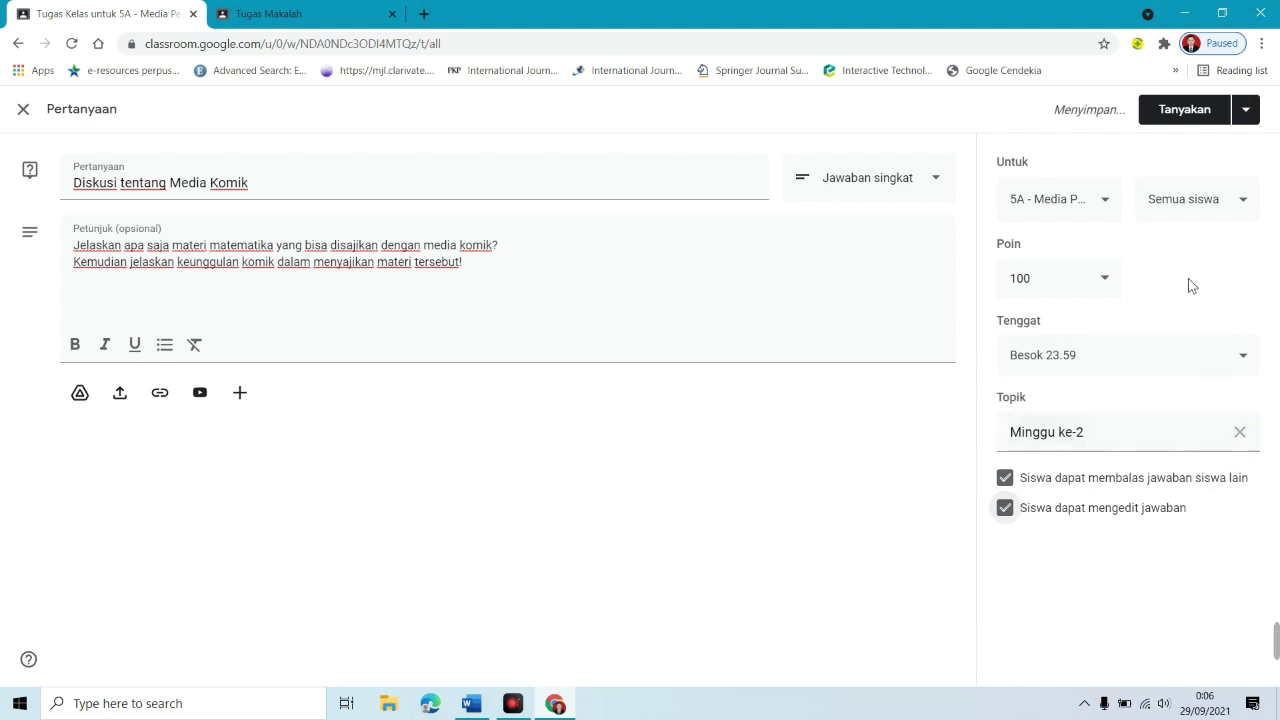
pyautogui.click(1210, 122)
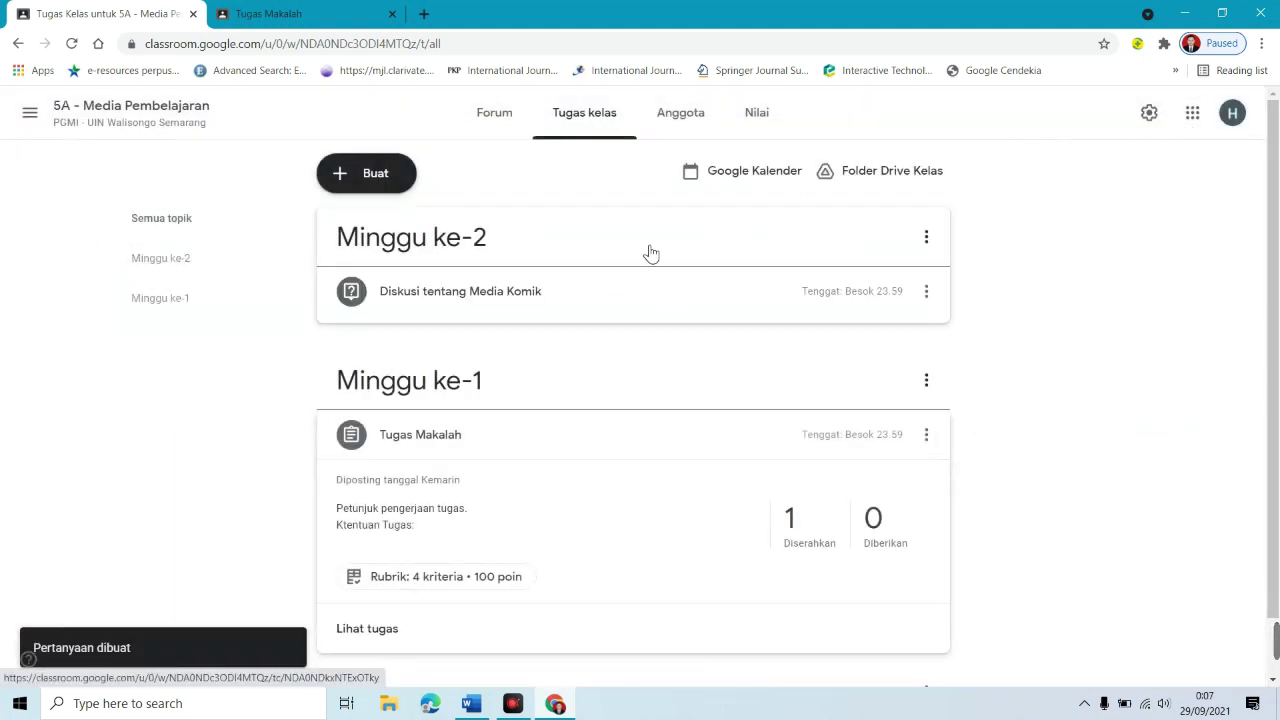
# Step: Expand the posted discussion question to check its instructions, then open the Buat menu
pyautogui.click(416, 298)
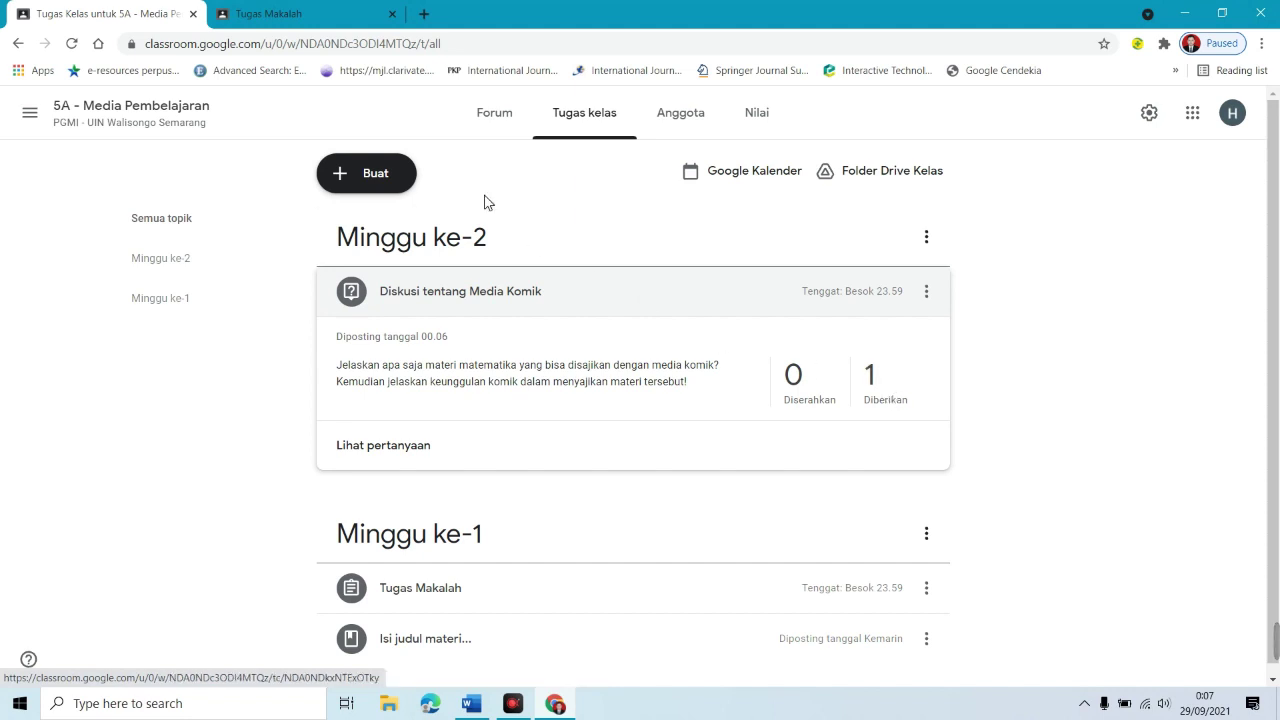
pyautogui.click(381, 181)
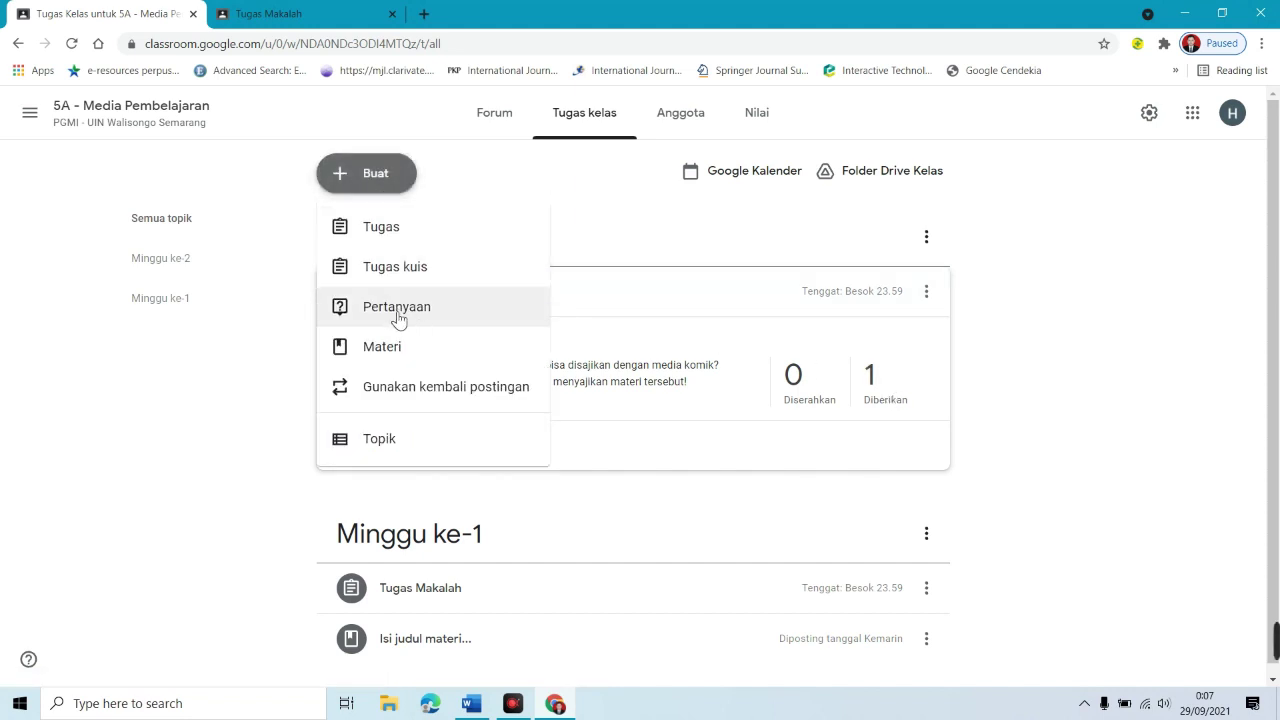
# Step: Create a question 'Apakah Saudara memiliki komputer/Laptop?' and set its answer type to Pilihan ganda
pyautogui.click(390, 313)
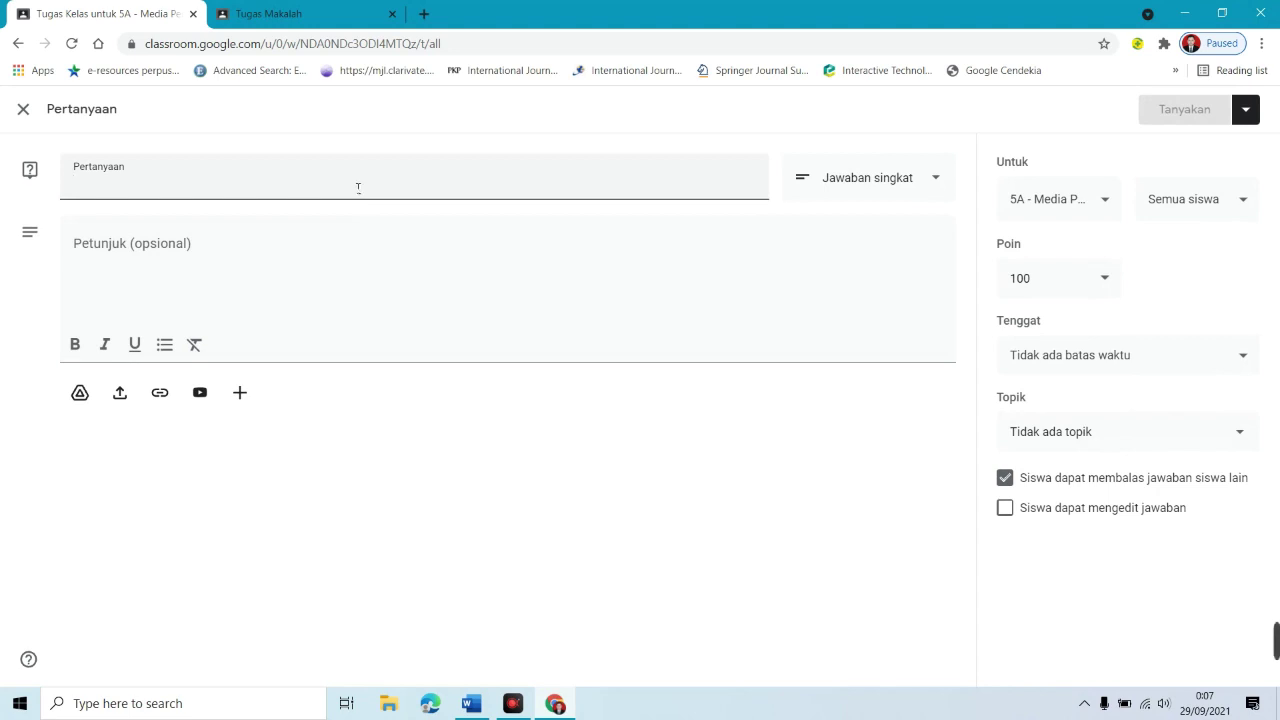
pyautogui.write('Ap')
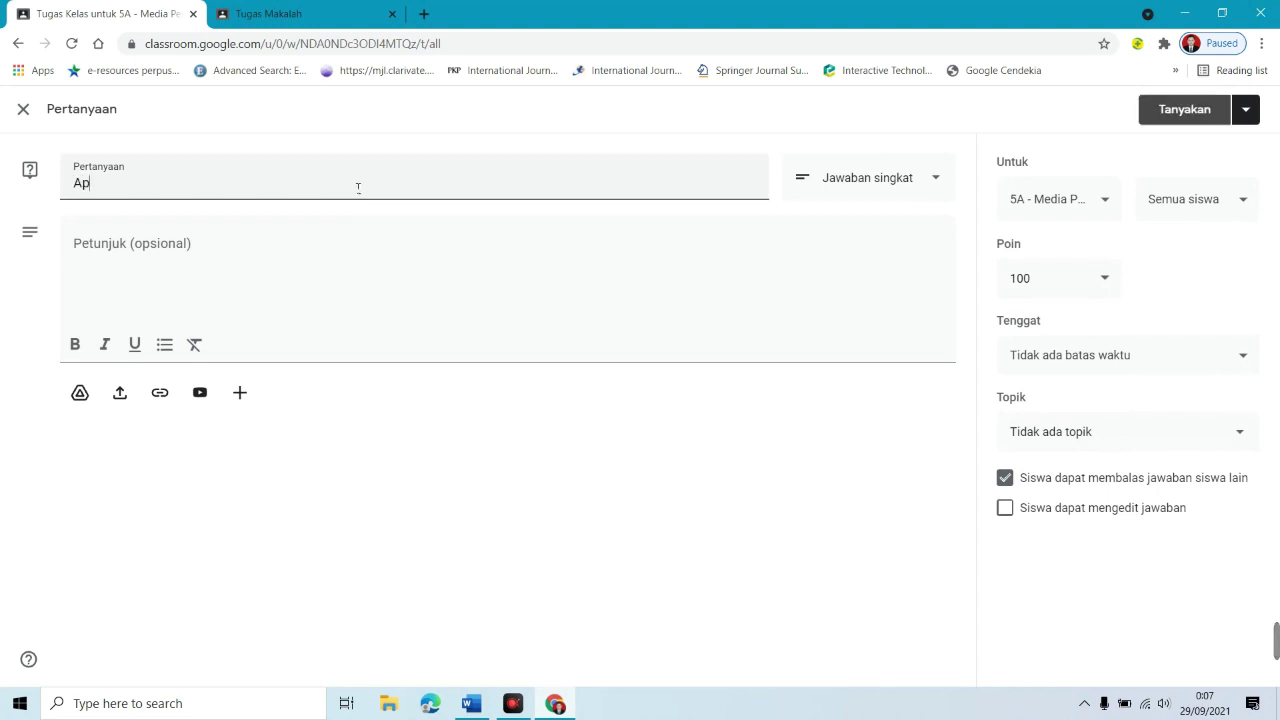
pyautogui.write('akah Saudara mem')
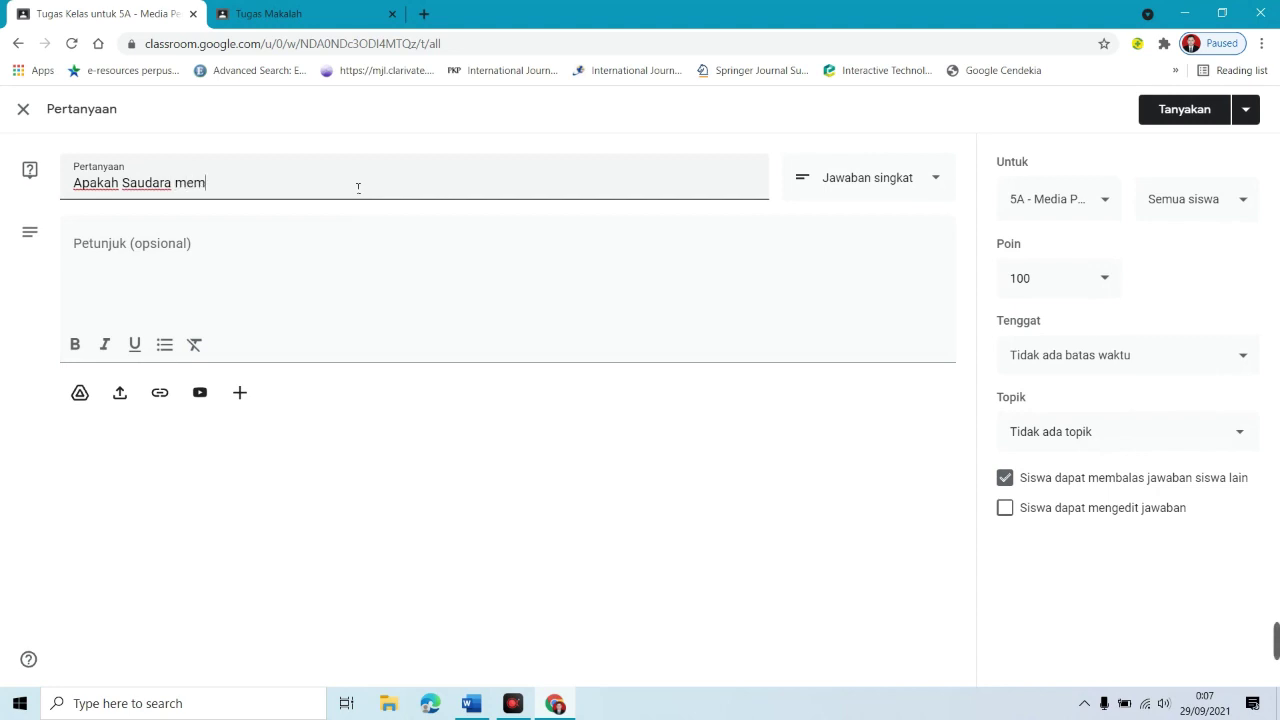
pyautogui.write('iliki kompuyter/Lap')
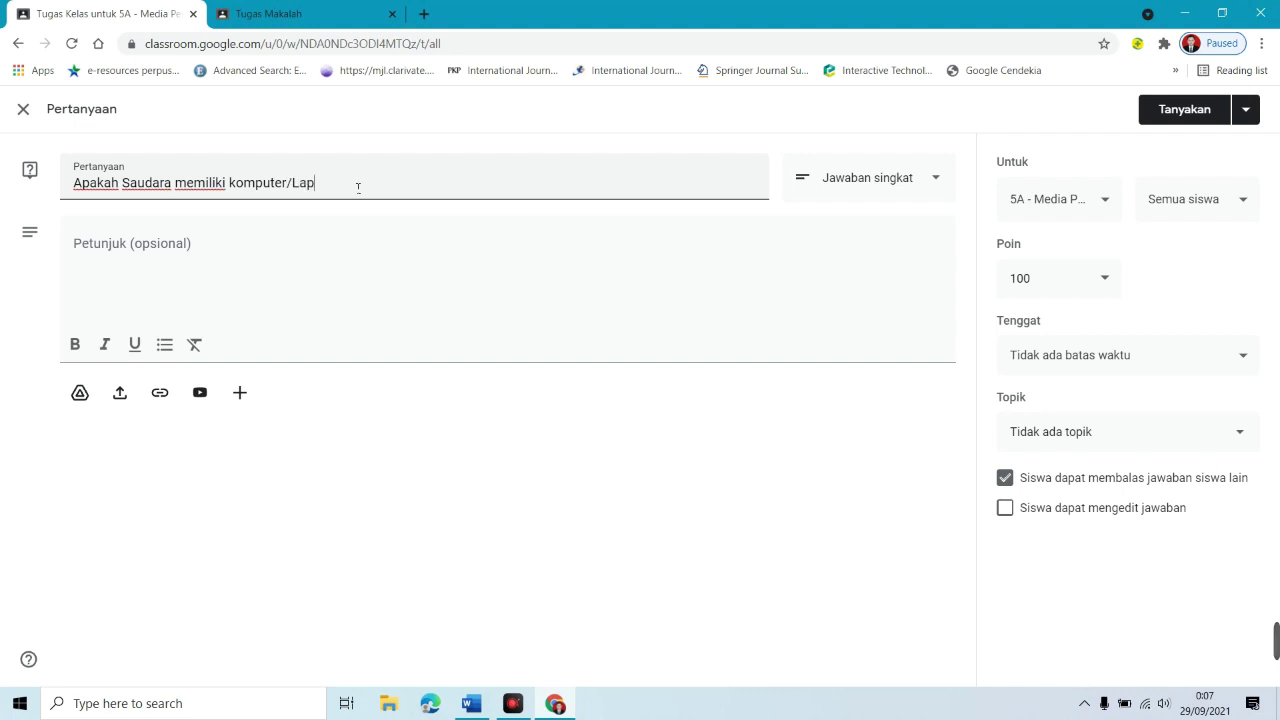
pyautogui.write('?')
pyautogui.click(862, 192)
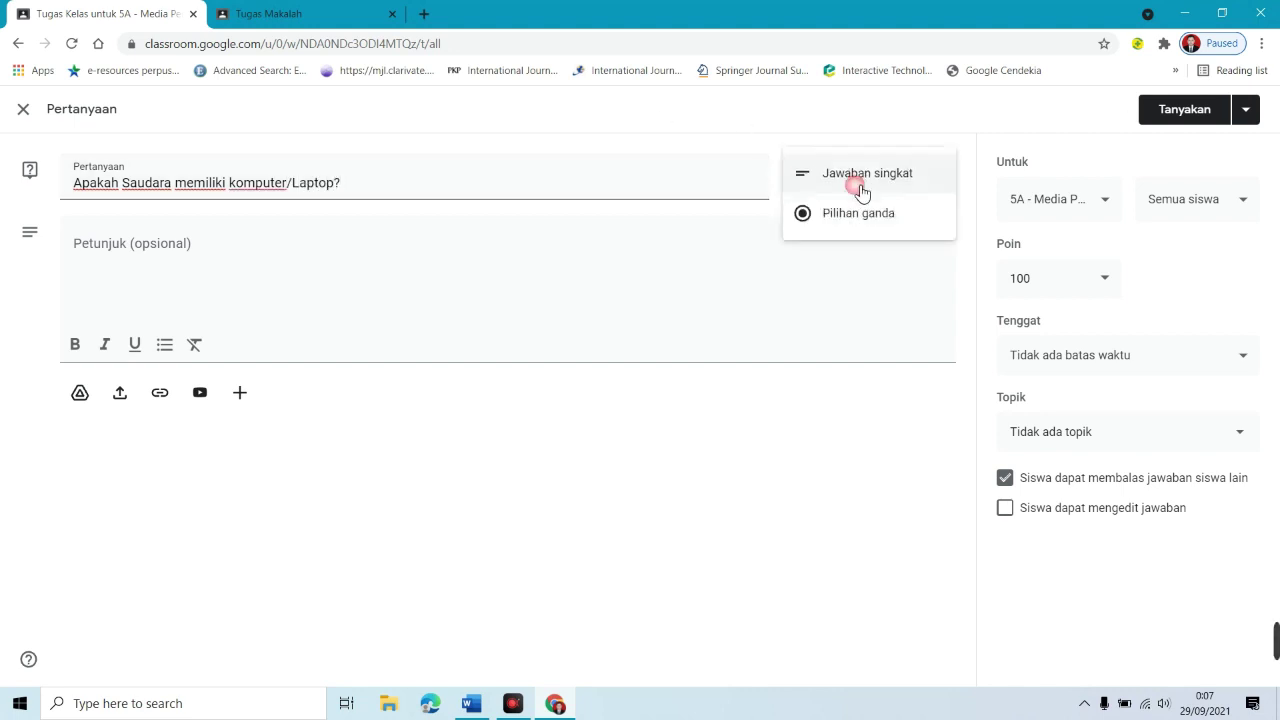
pyautogui.click(860, 220)
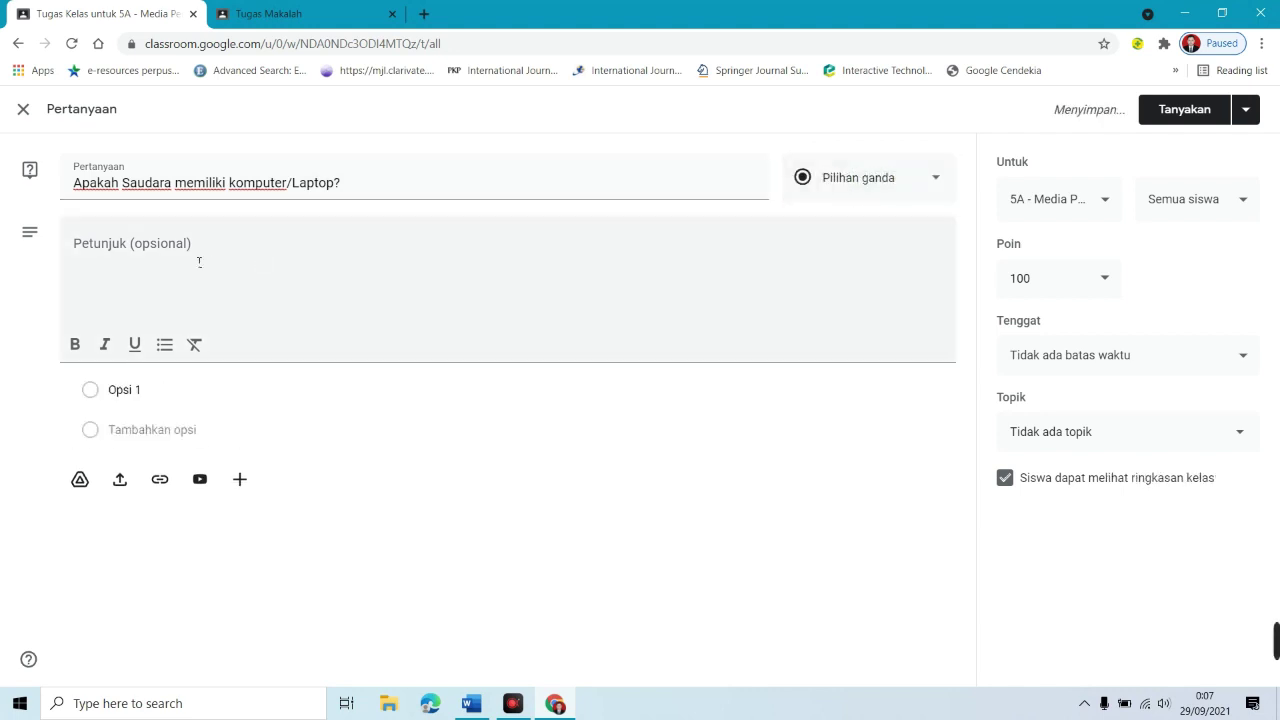
# Step: Enter the answer options Ya and Tidak
pyautogui.click(157, 394)
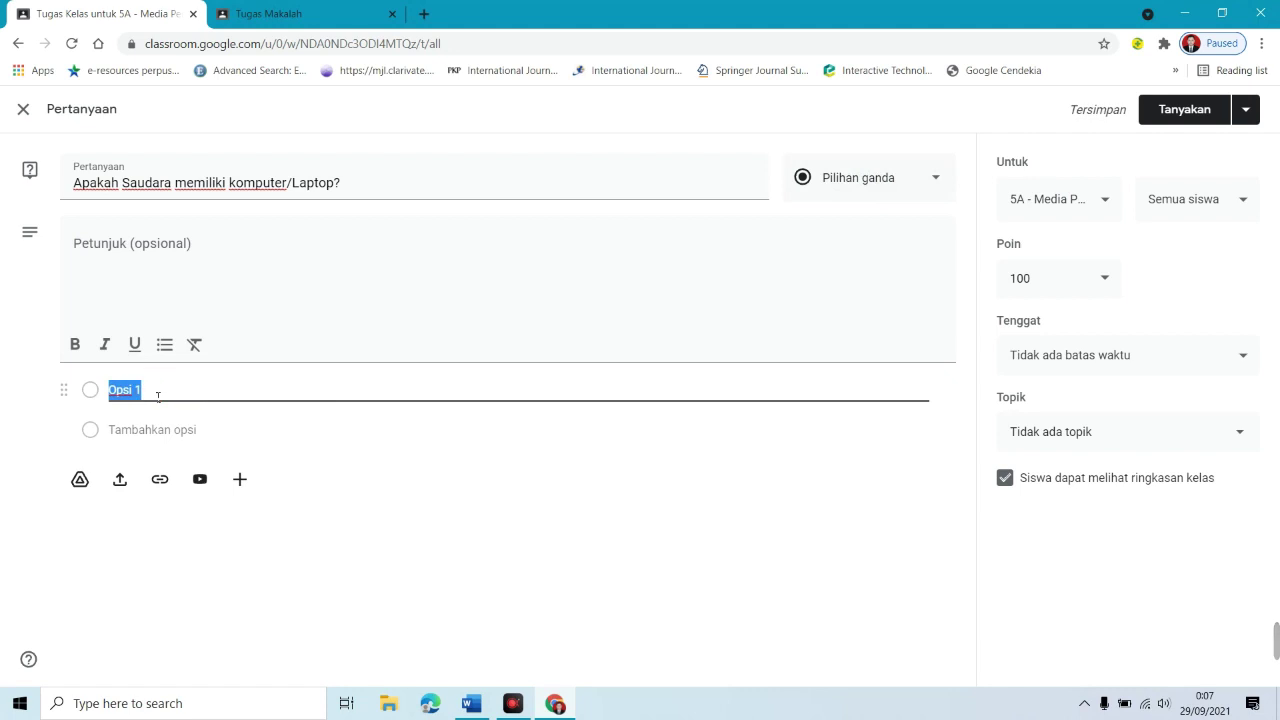
pyautogui.write('Ya')
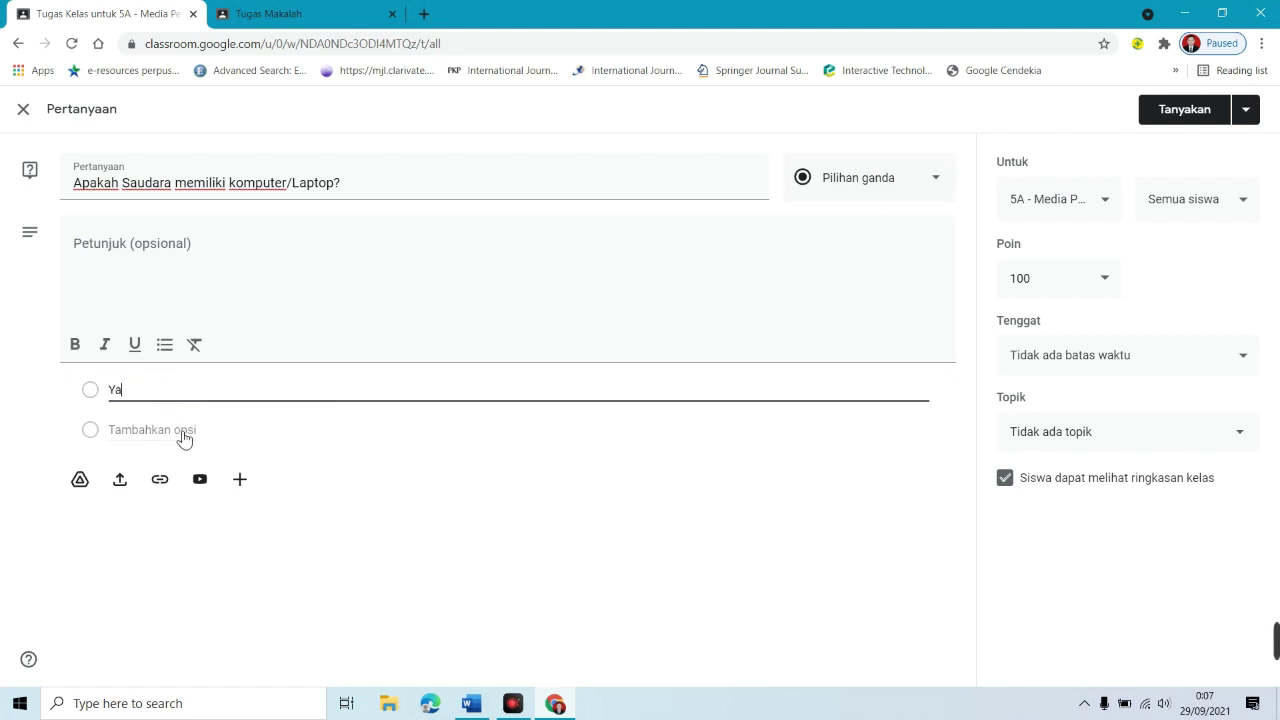
pyautogui.click(178, 433)
pyautogui.write('Tidak')
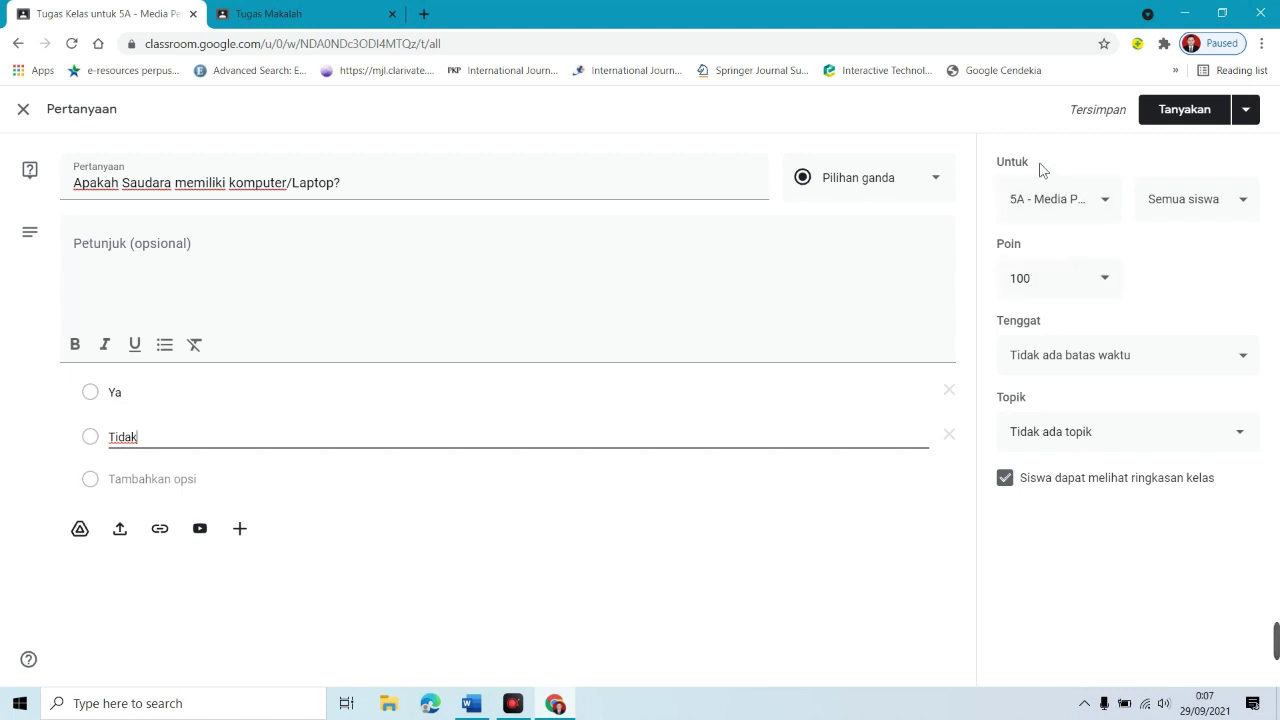
# Step: Set the due date to 30 September at 23.59, file it under Minggu ke-2, and post it
pyautogui.click(1059, 209)
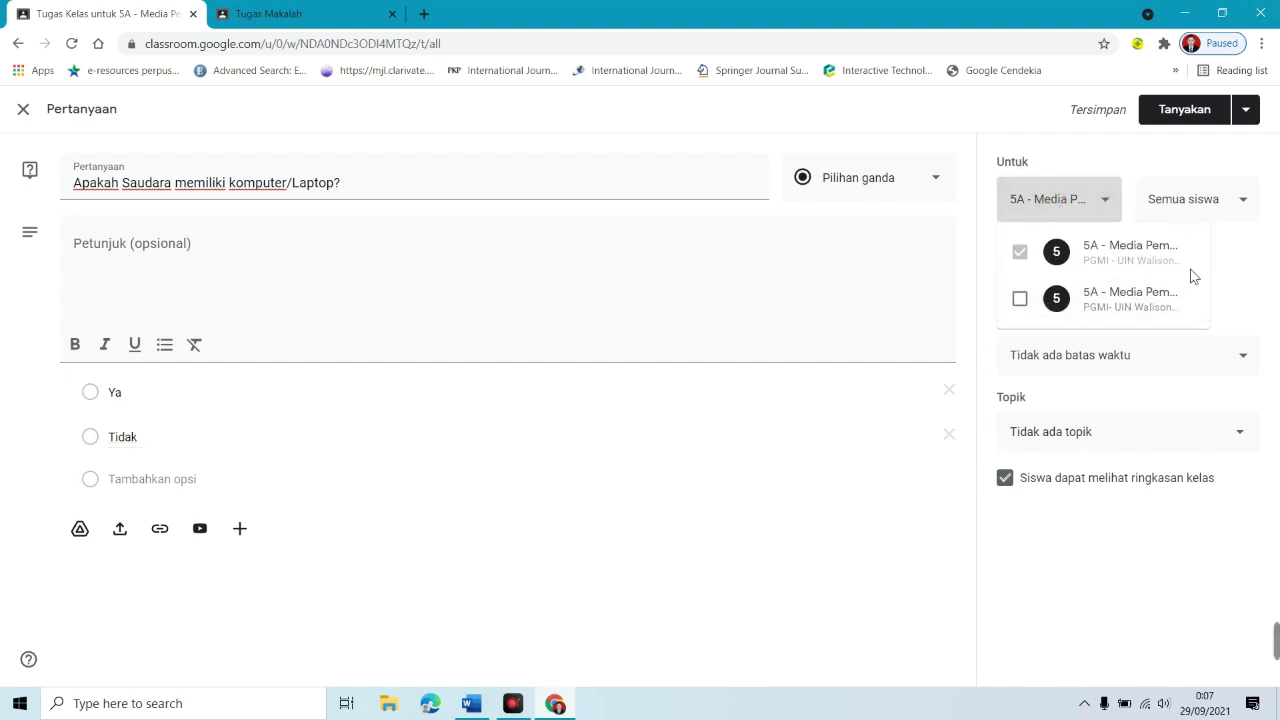
pyautogui.click(1235, 265)
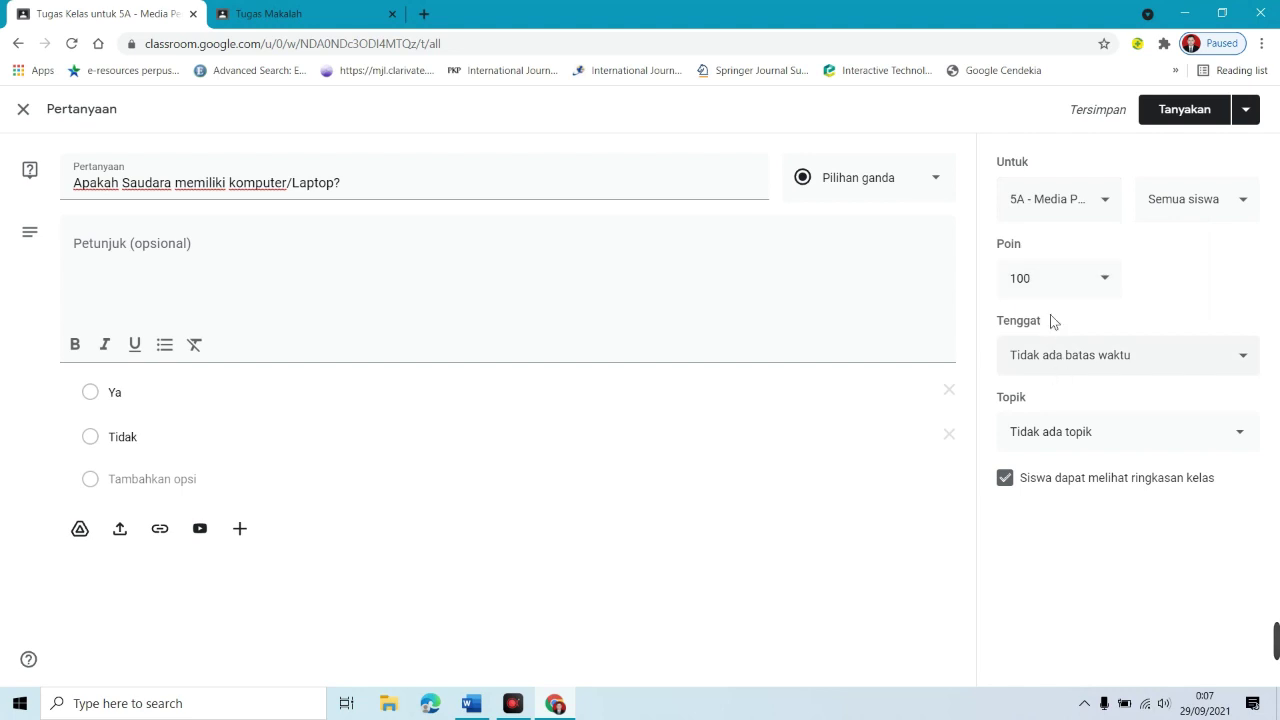
pyautogui.click(1146, 357)
pyautogui.click(1121, 419)
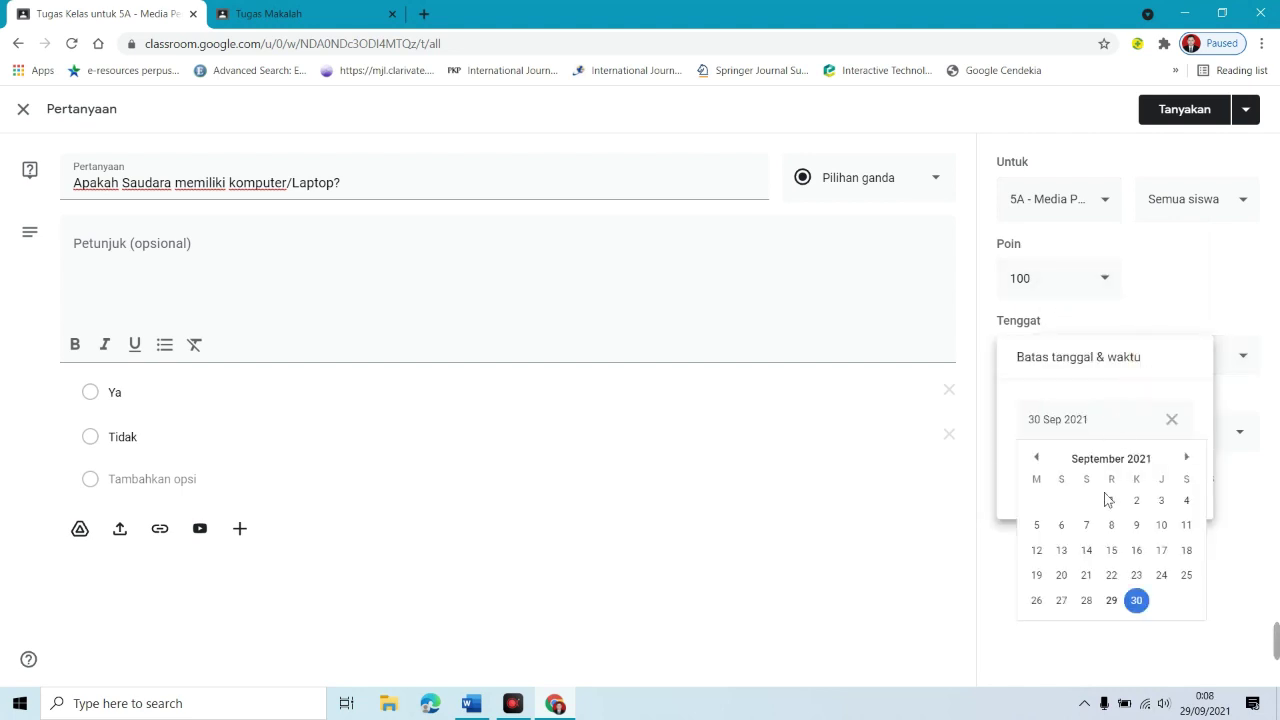
pyautogui.click(1137, 600)
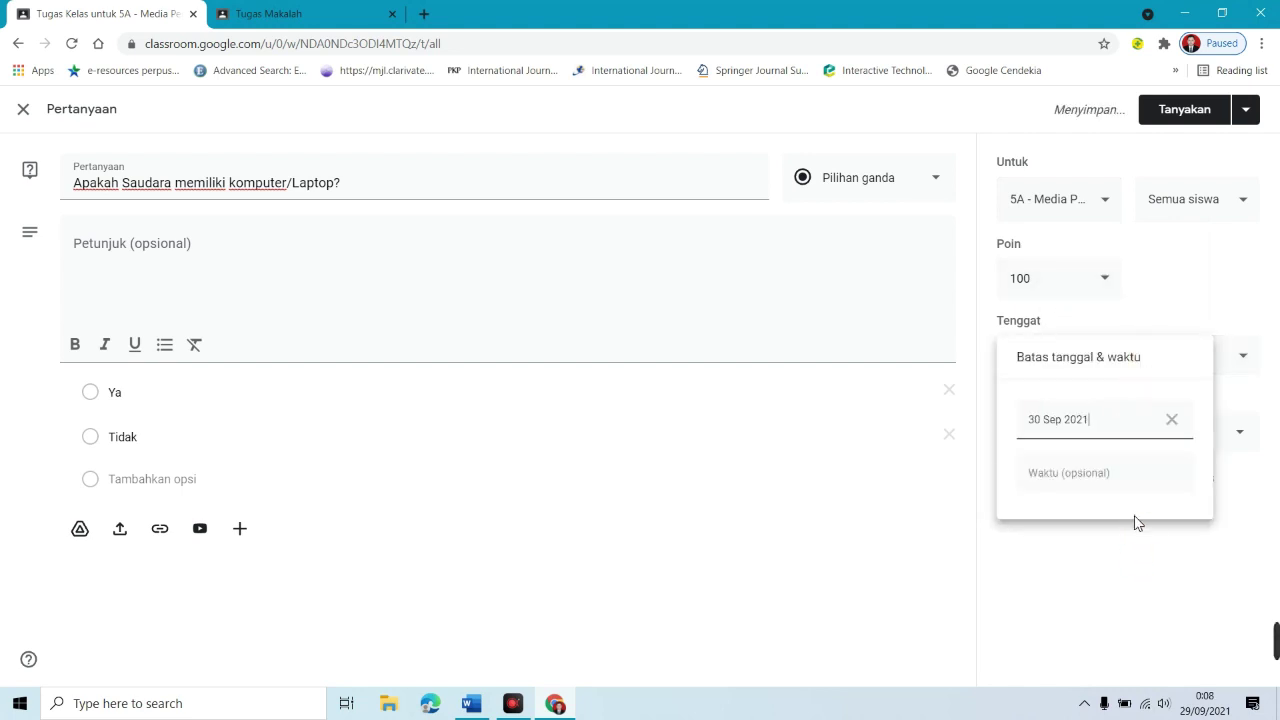
pyautogui.click(1111, 472)
pyautogui.click(1268, 398)
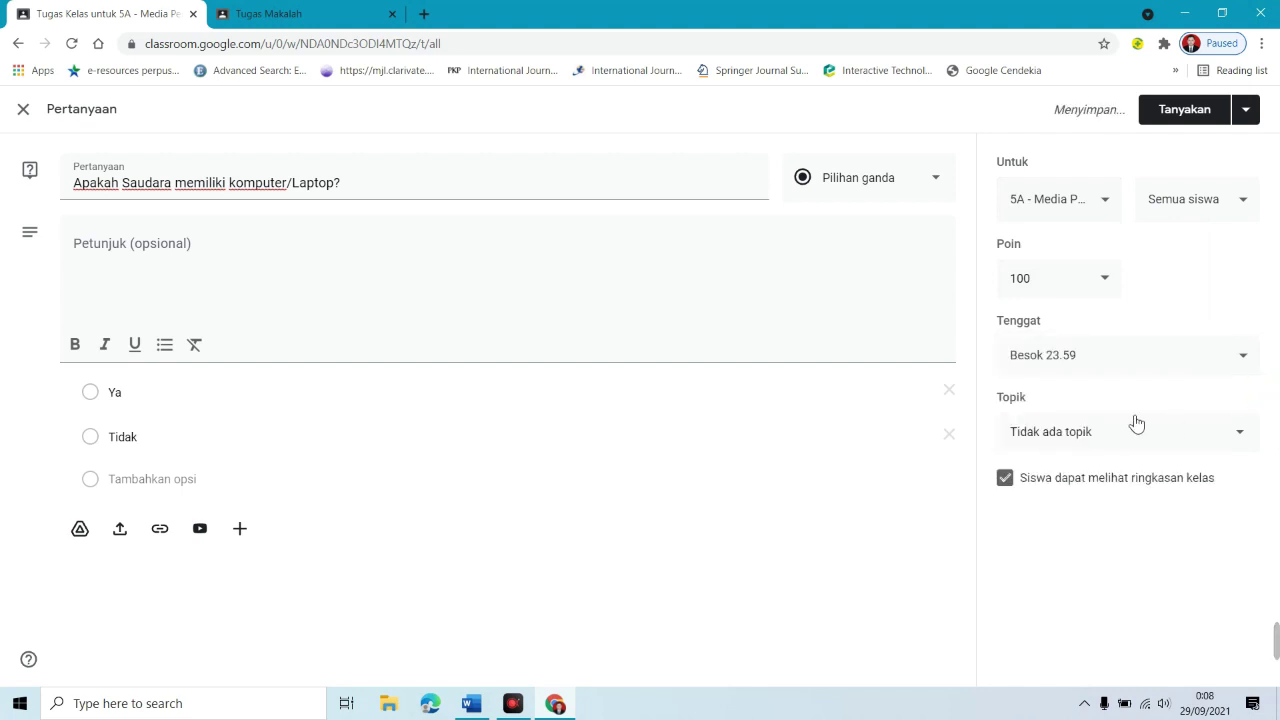
pyautogui.click(1092, 442)
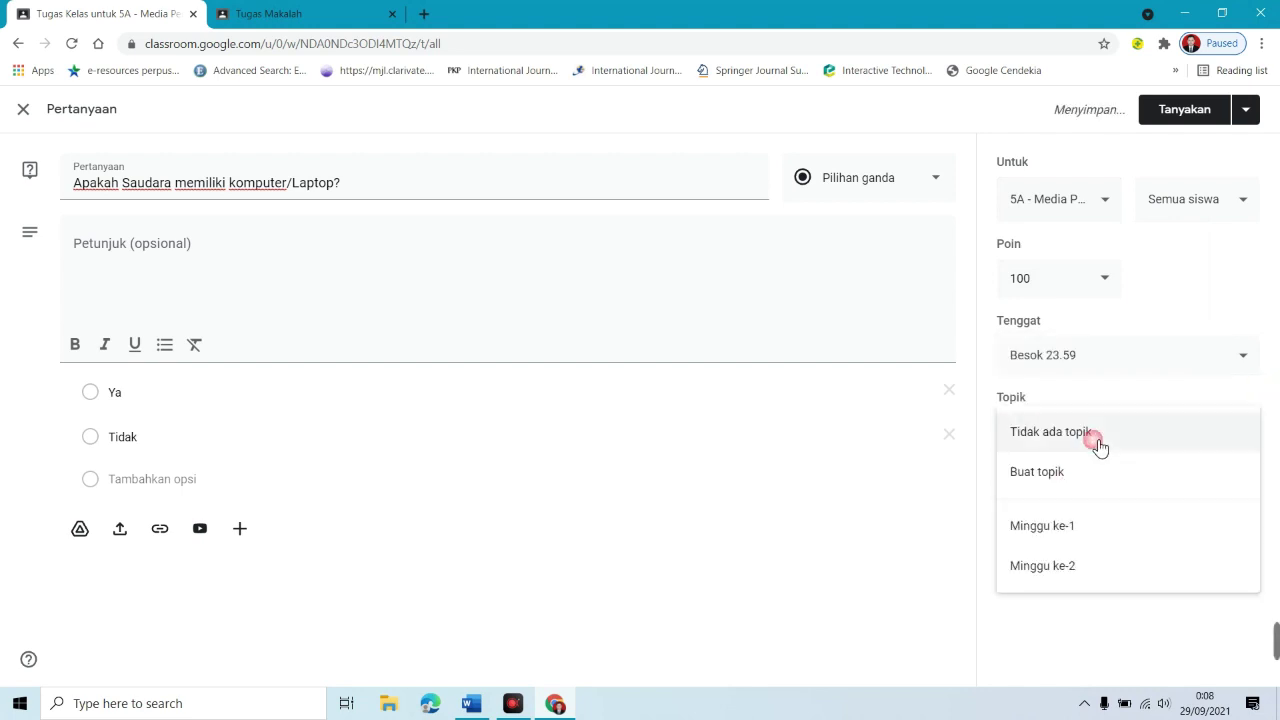
pyautogui.click(1062, 567)
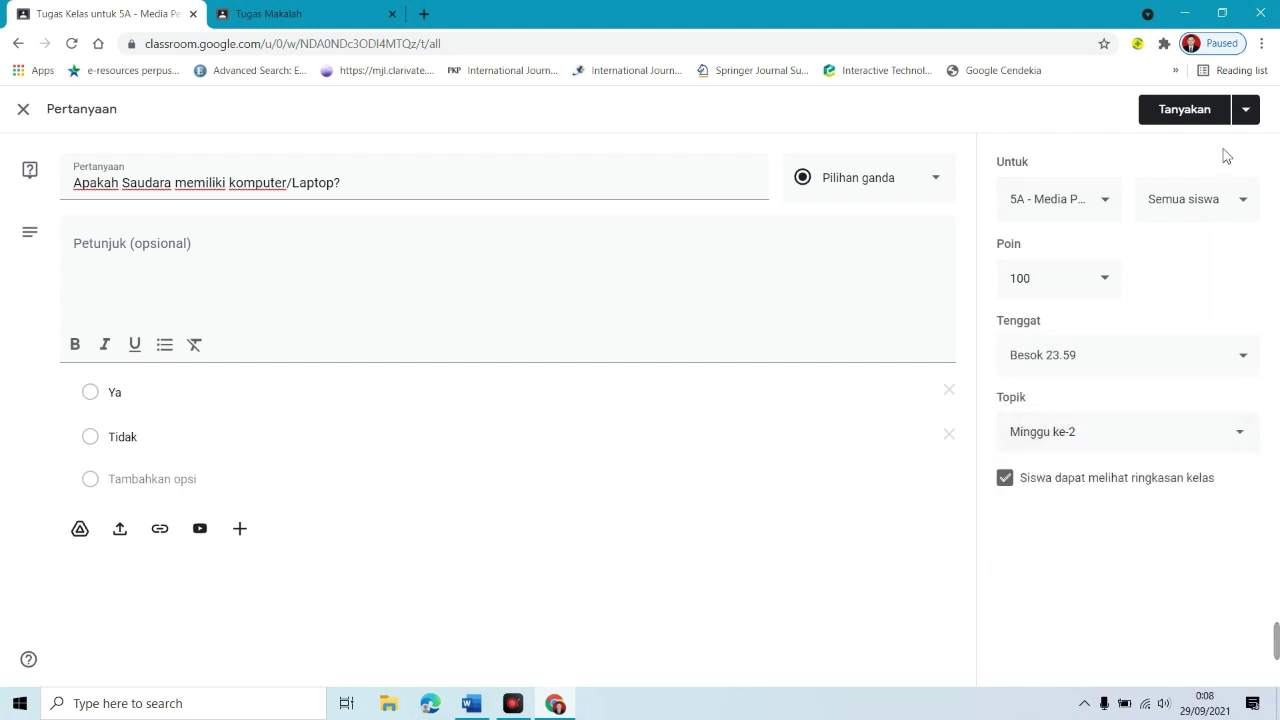
pyautogui.click(1205, 113)
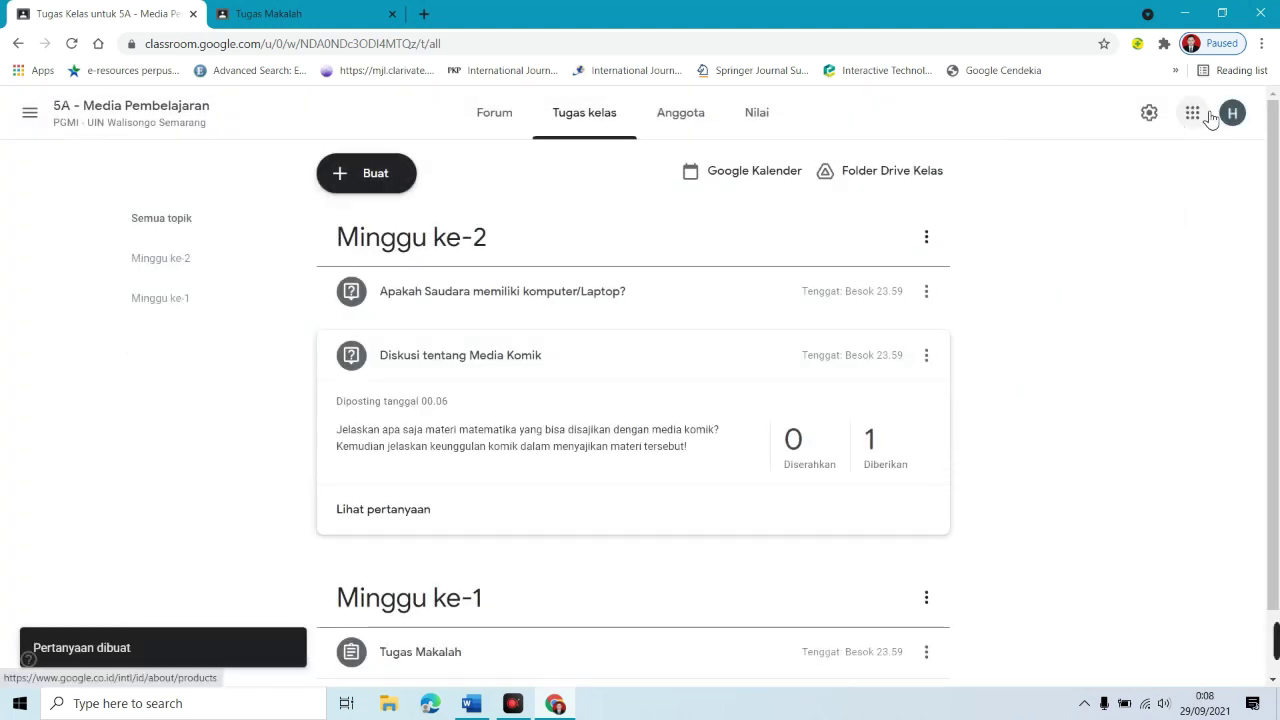
# Step: Expand the 'Isi judul materi...' material on the Tugas kelas page to see its two attachments
pyautogui.click(610, 305)
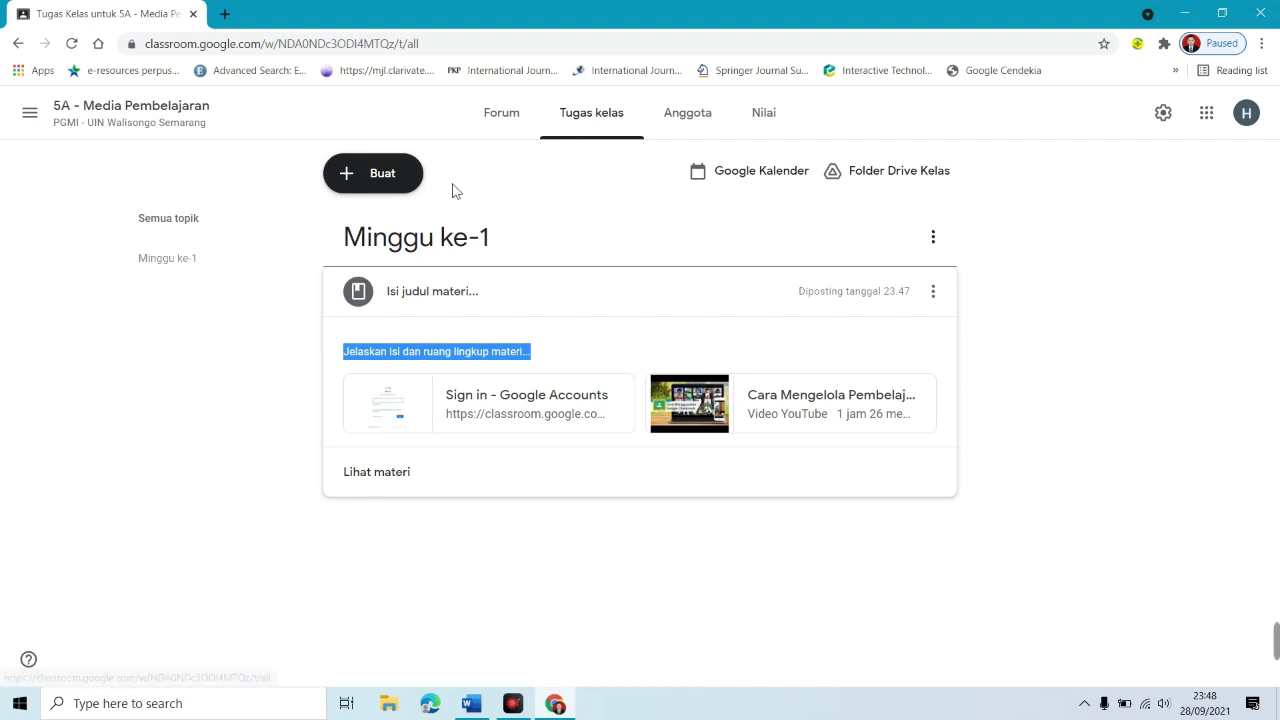
# Step: Start a new assignment titled 'Tugas Makalah'
pyautogui.click(374, 188)
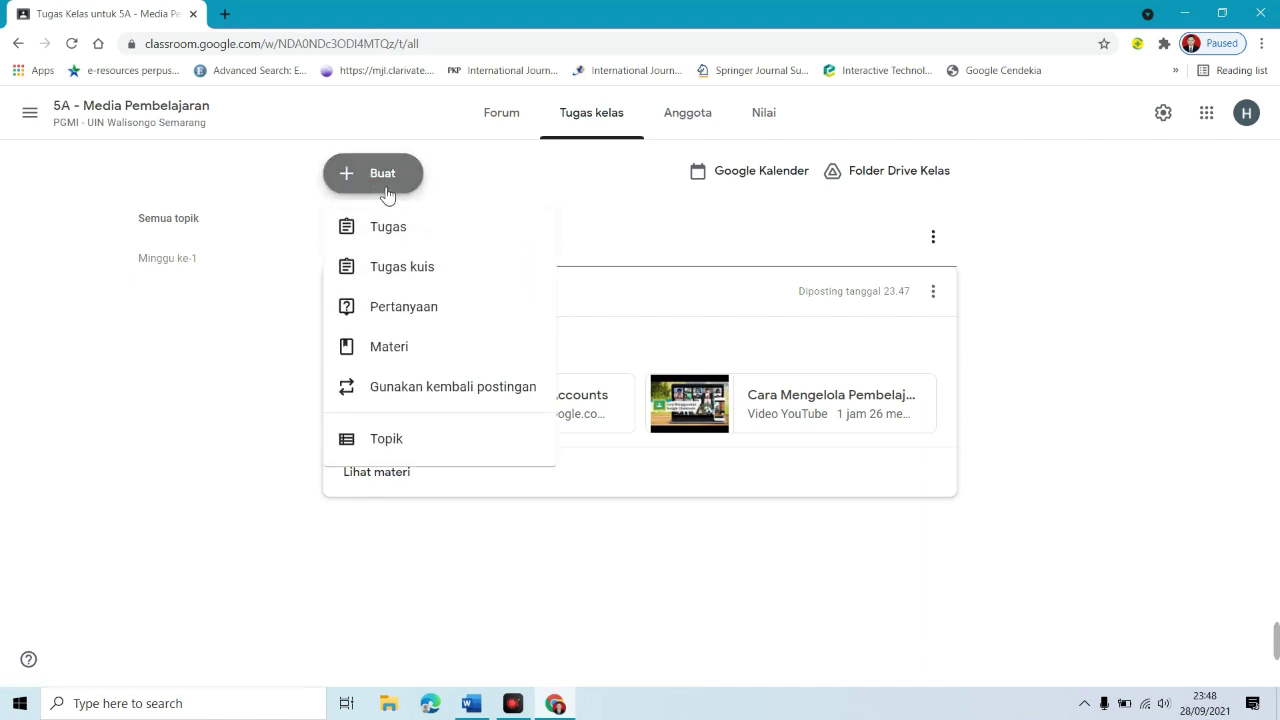
pyautogui.click(420, 240)
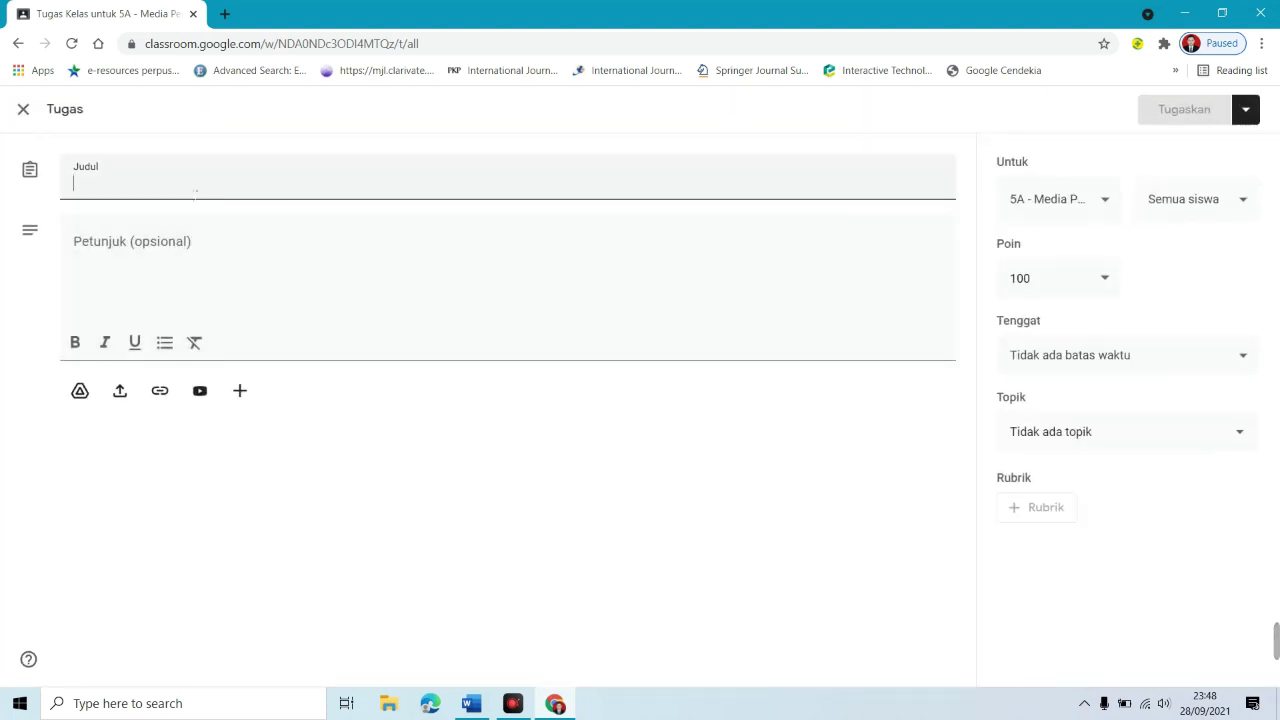
pyautogui.write('Judul')
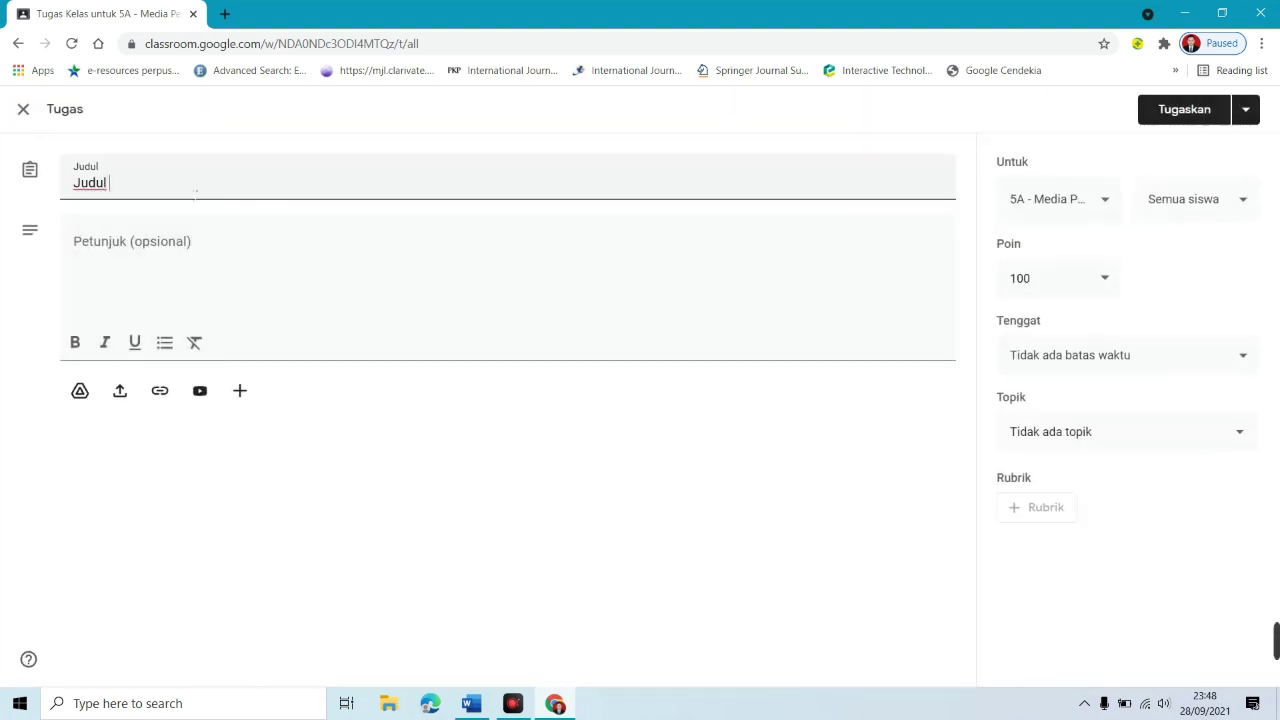
pyautogui.write(' Tugas')
pyautogui.hotkey('ctrl', 'a')
pyautogui.write('Tugas K=Makalah')
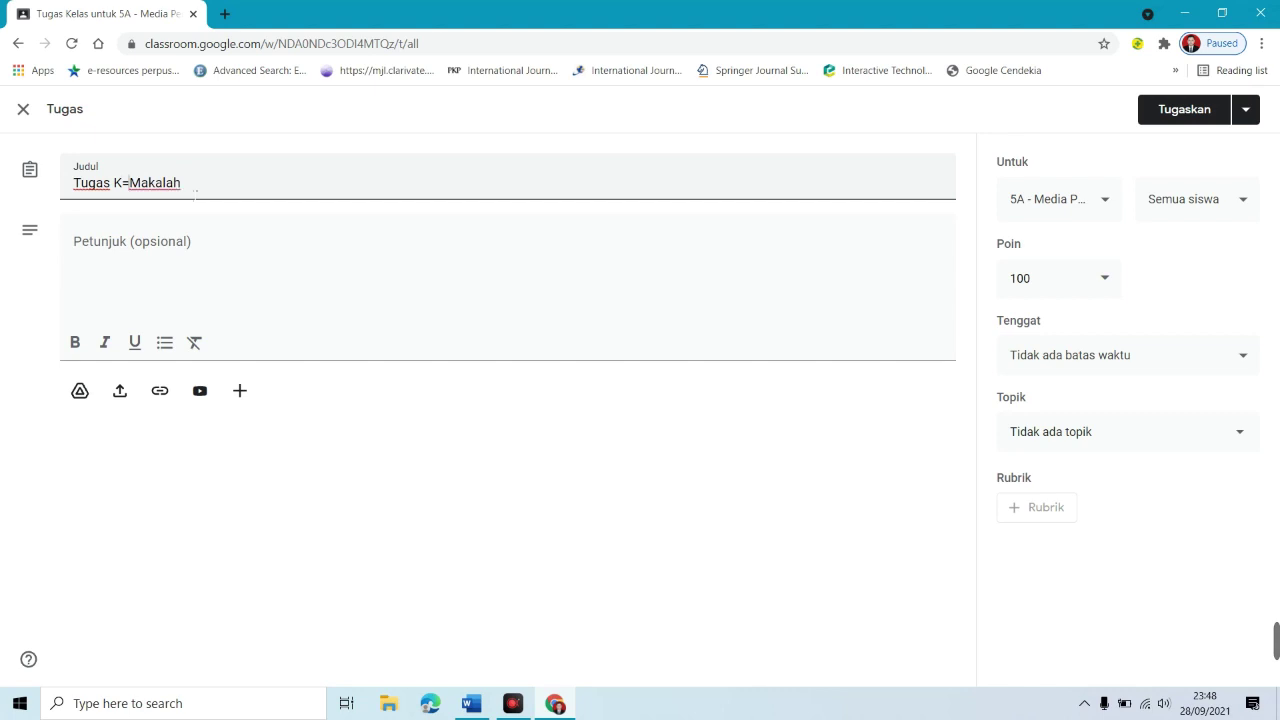
pyautogui.hotkey('ctrl', 'Left')
pyautogui.hotkey('shift', 'Left')
pyautogui.hotkey('shift', 'Left')
pyautogui.press('BackSpace')
# Step: Write the instructions 'Petunjuk pengerjaan tugas' with a second line 'Ktentuann Tugas'
pyautogui.click(216, 242)
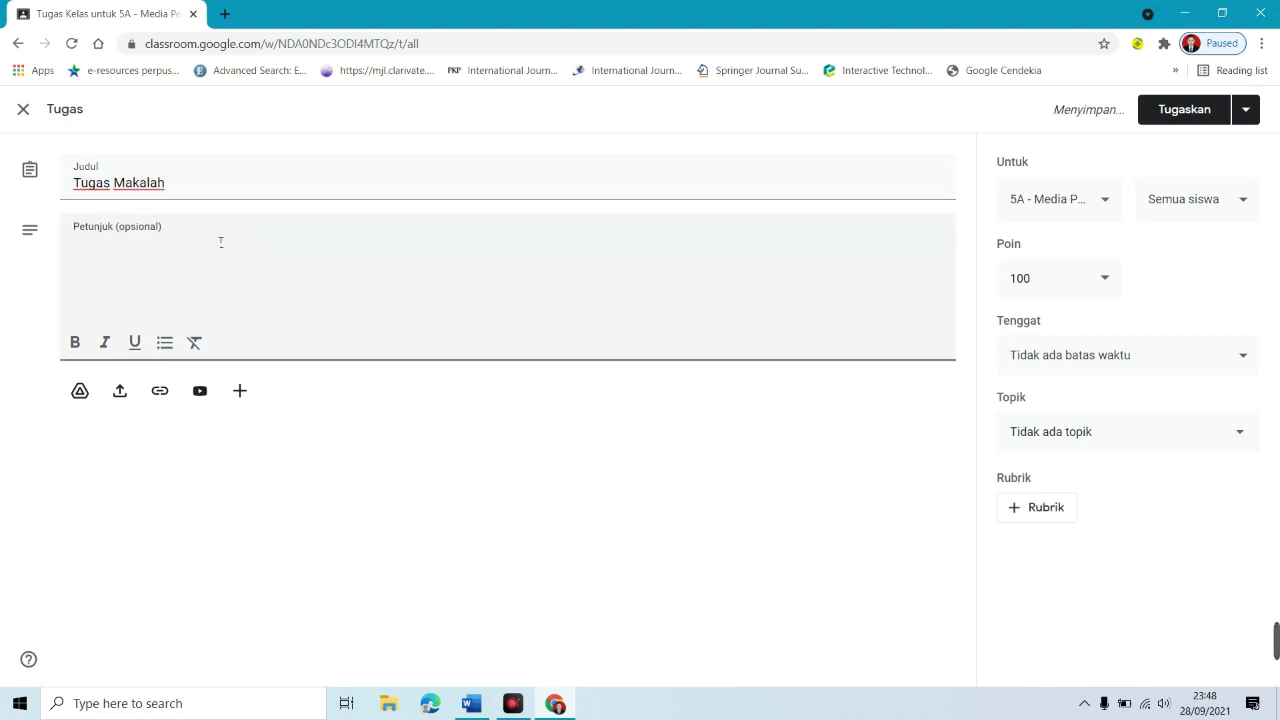
pyautogui.write('Petunjuk pengerjaan tugas')
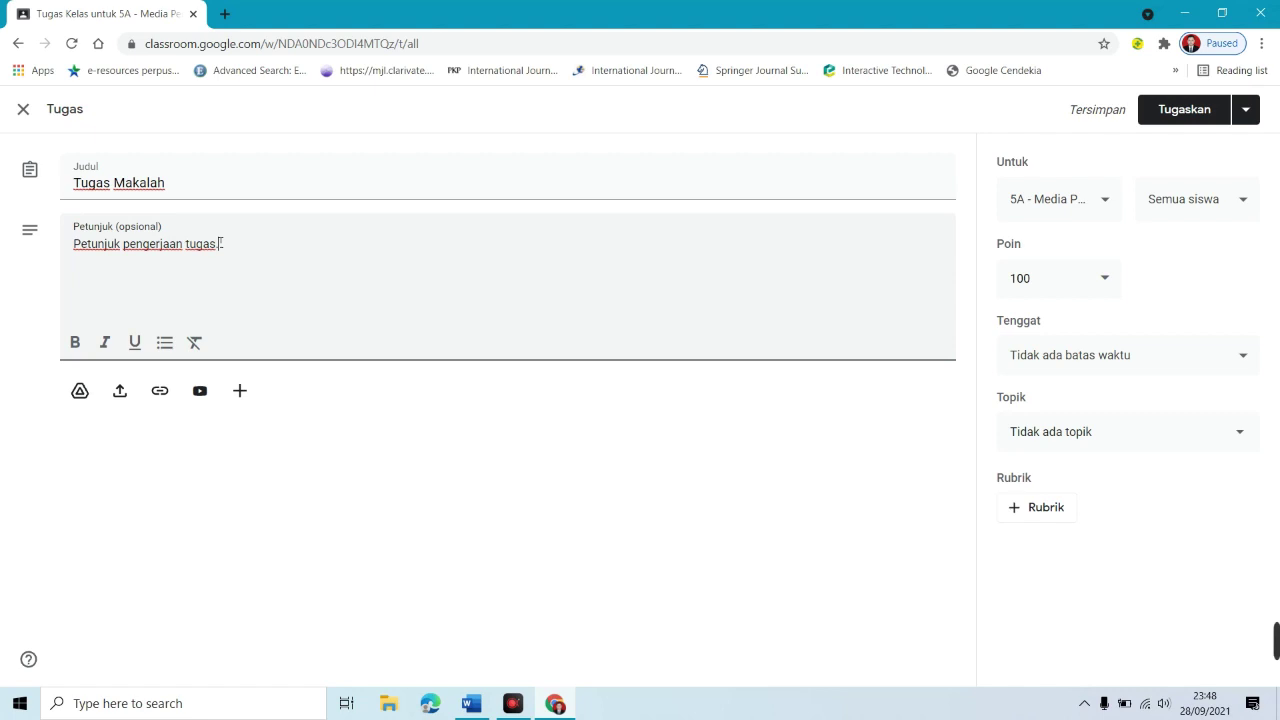
pyautogui.press('Return')
pyautogui.write('Ktentuannya')
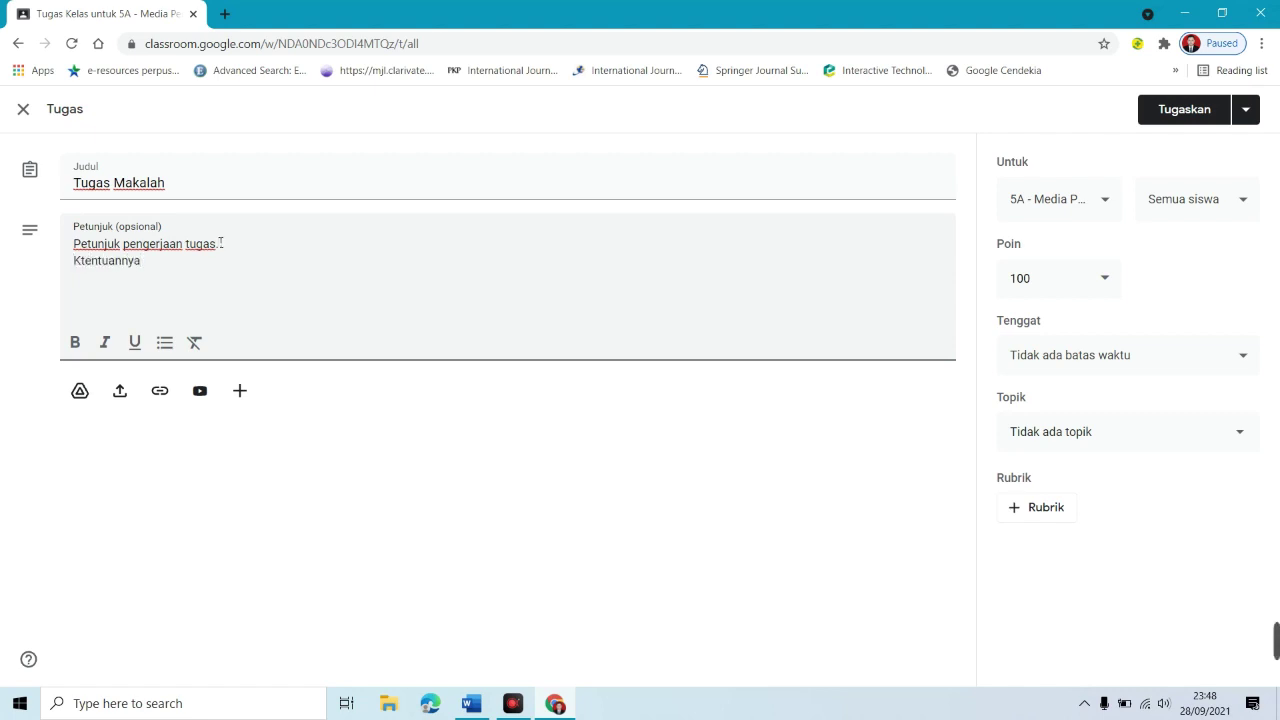
pyautogui.press('BackSpace')
pyautogui.press('BackSpace')
pyautogui.press('BackSpace')
pyautogui.write(' Tugas:')
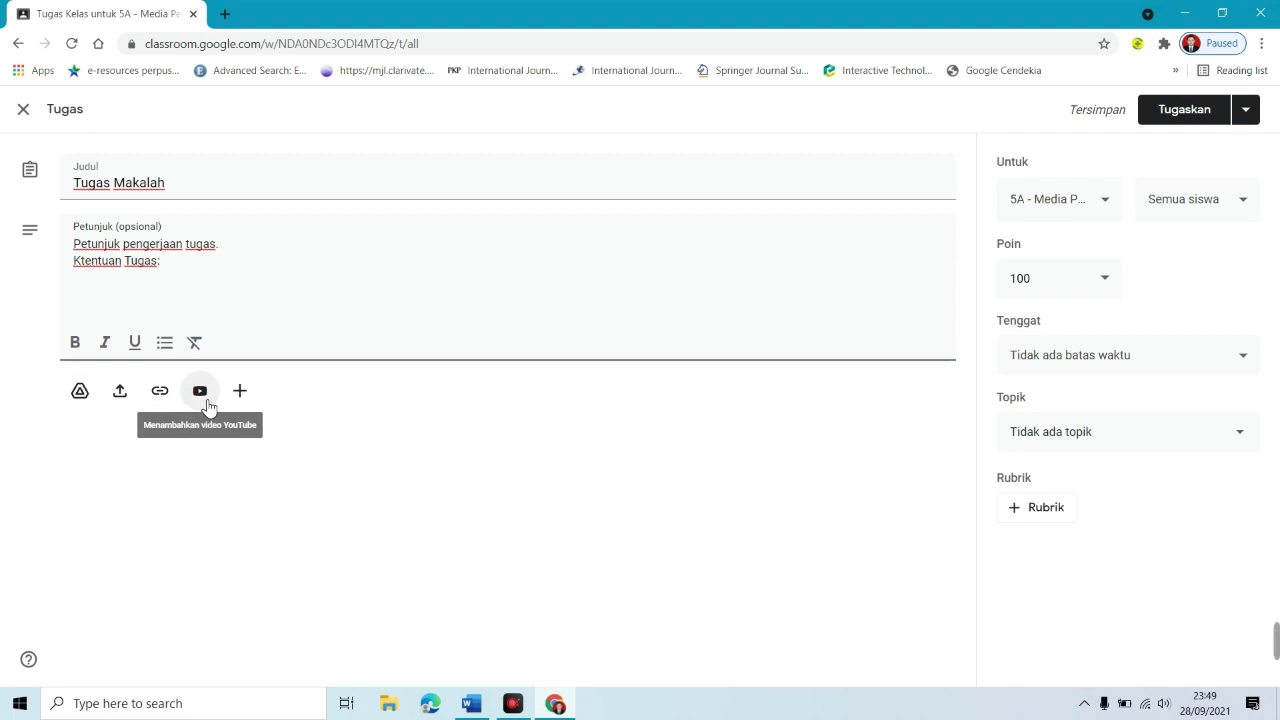
# Step: Assign the task to the second class as well, keeping it worth 100 points
pyautogui.click(1108, 204)
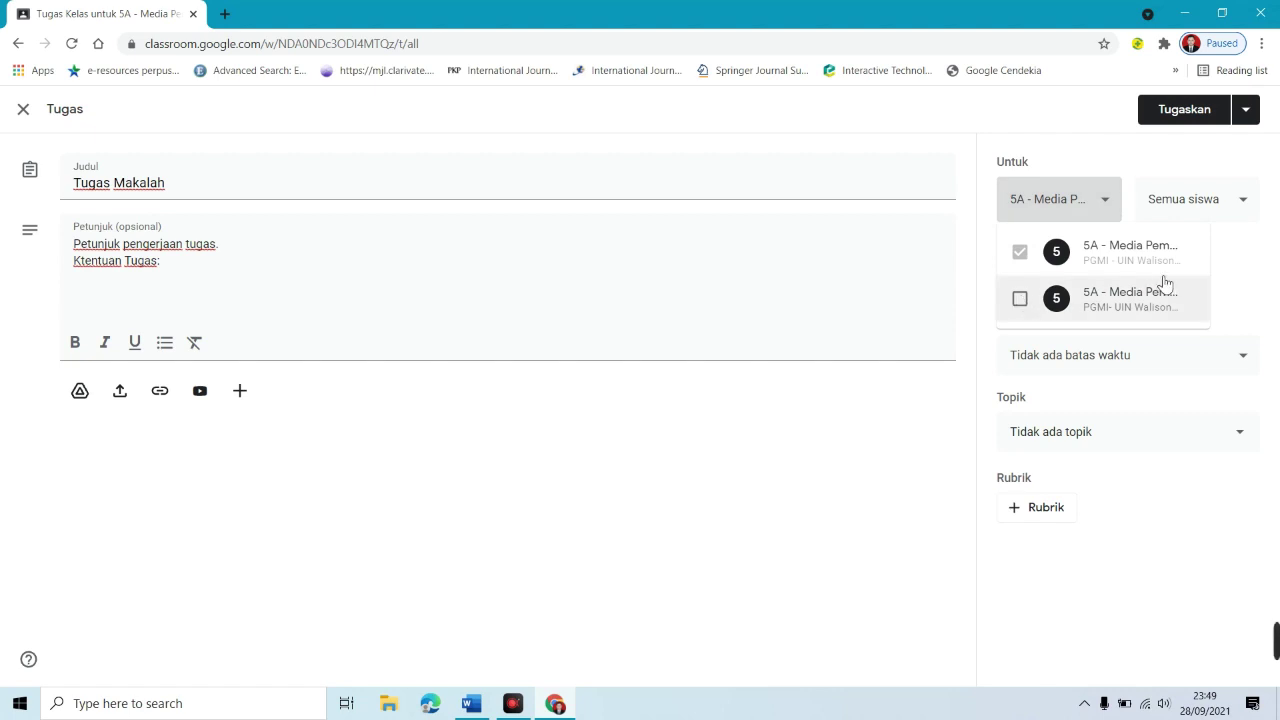
pyautogui.click(1021, 299)
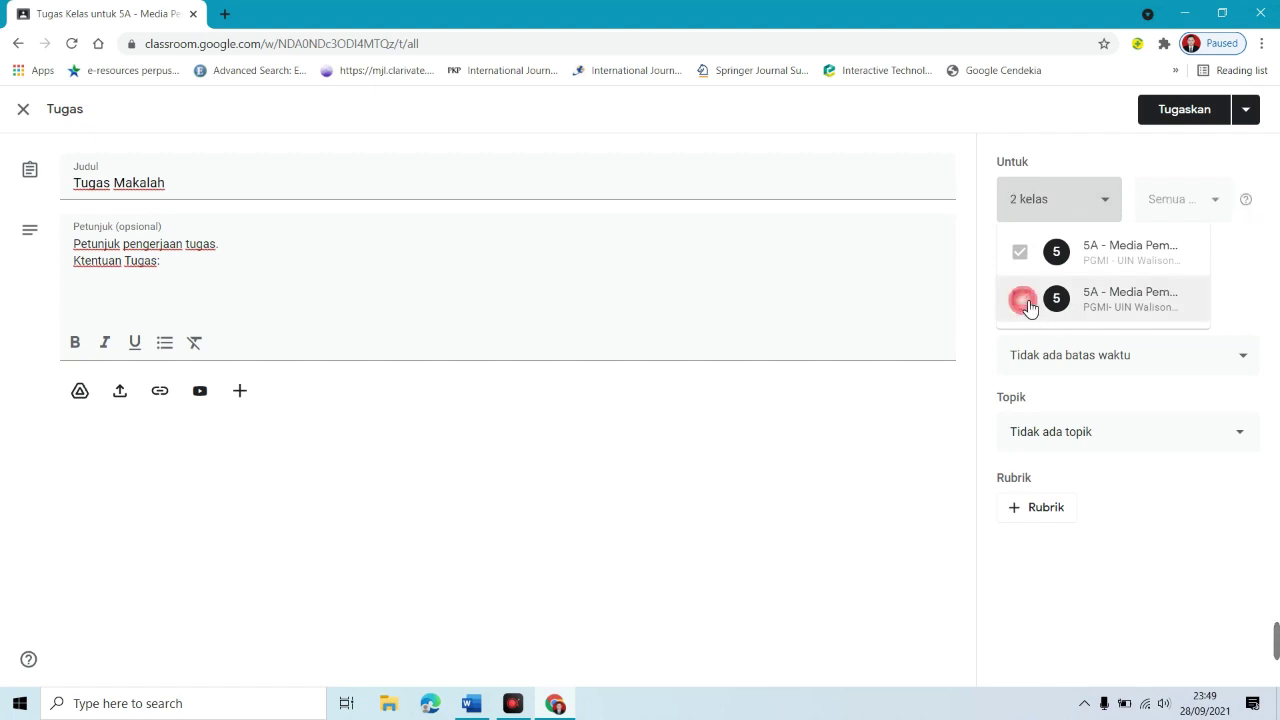
pyautogui.click(1230, 252)
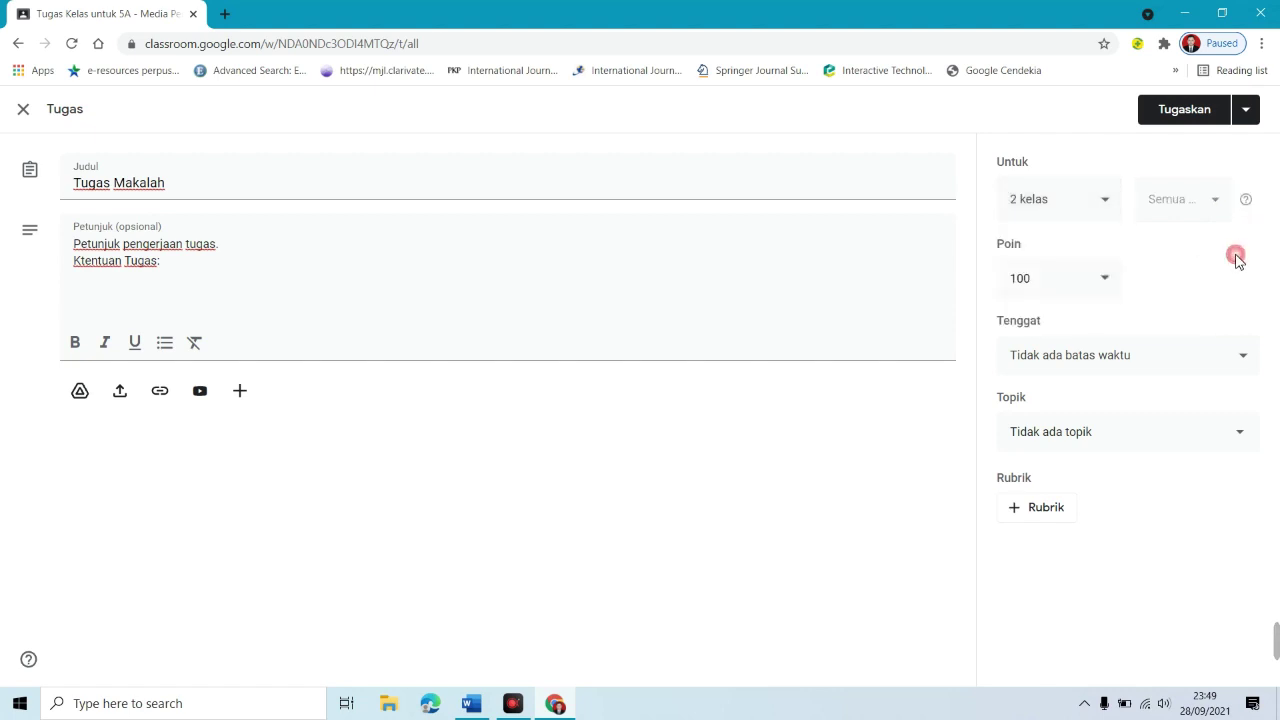
pyautogui.click(1089, 282)
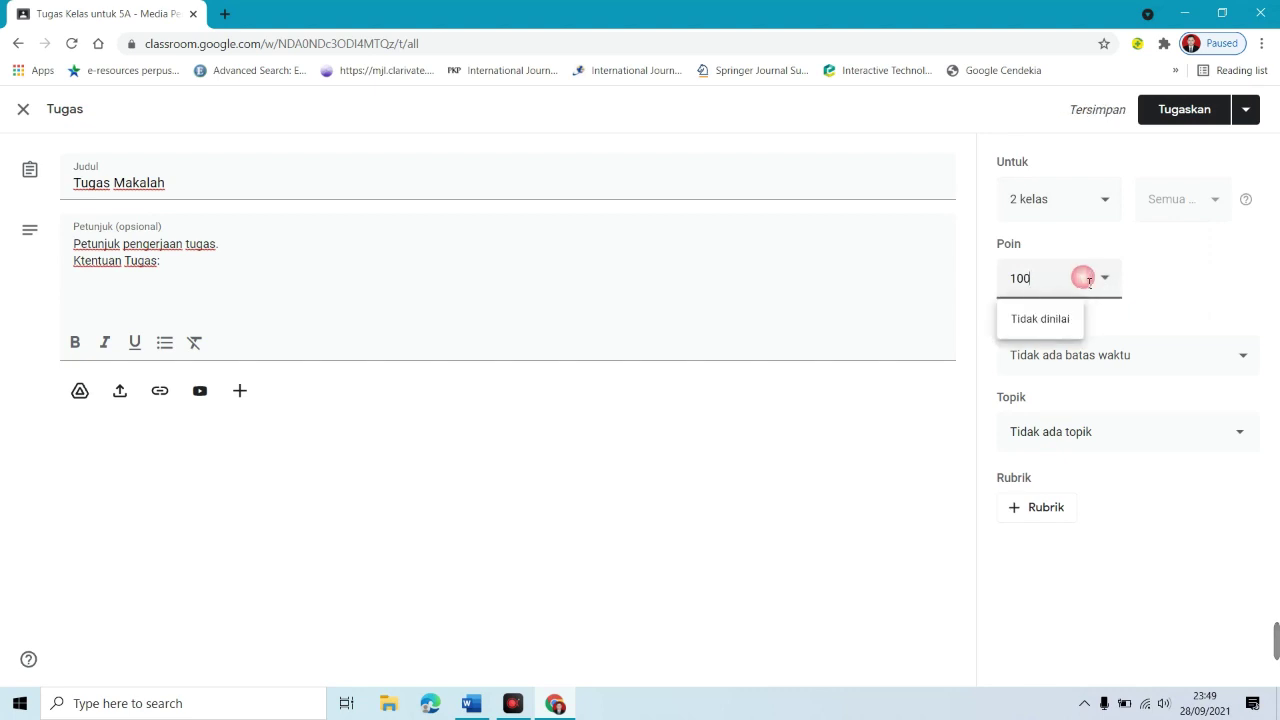
pyautogui.moveTo(1065, 291); pyautogui.dragTo(1018, 282)
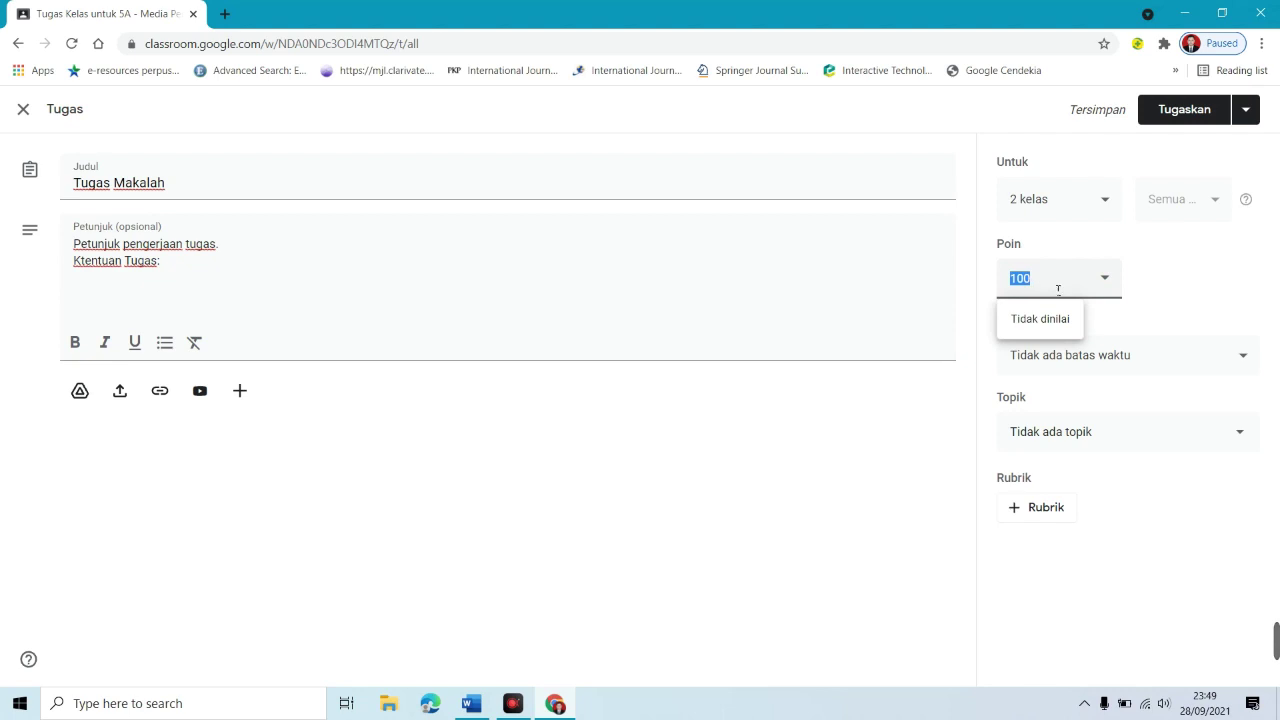
pyautogui.click(1151, 304)
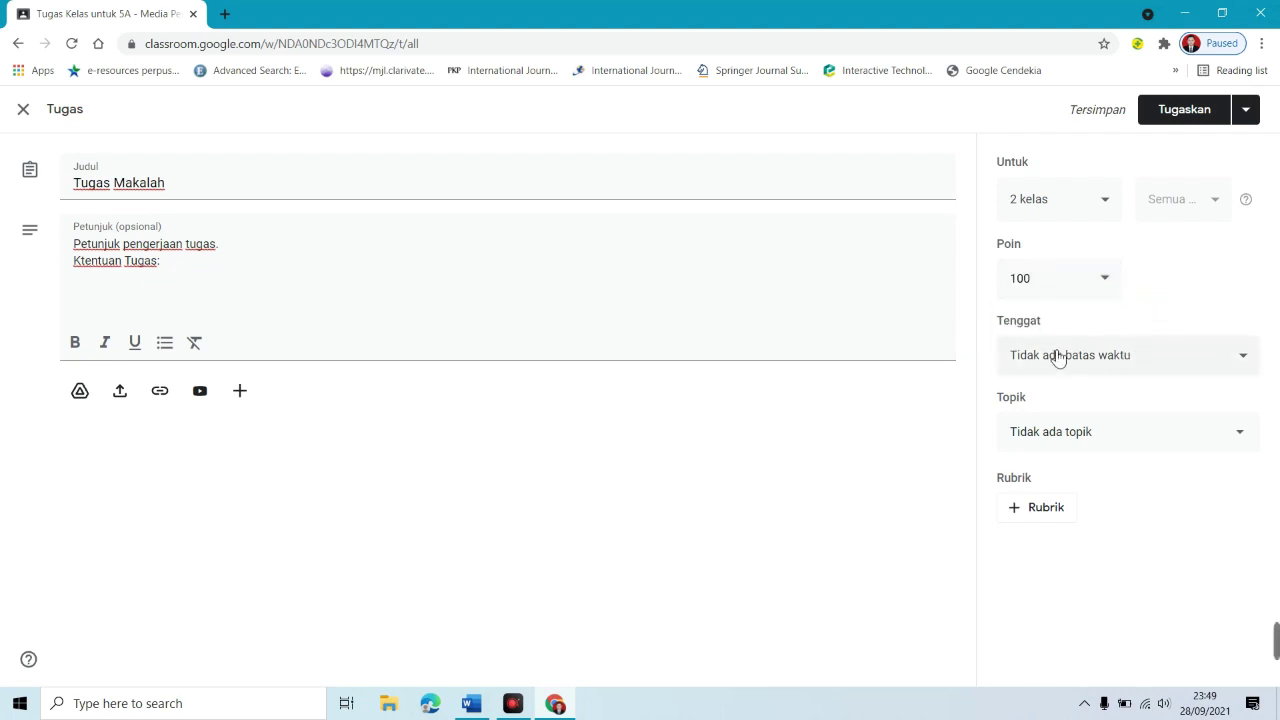
# Step: Set the due date to Thursday 30 Sep at 23.59 and file it under Minggu ke-1
pyautogui.click(1203, 370)
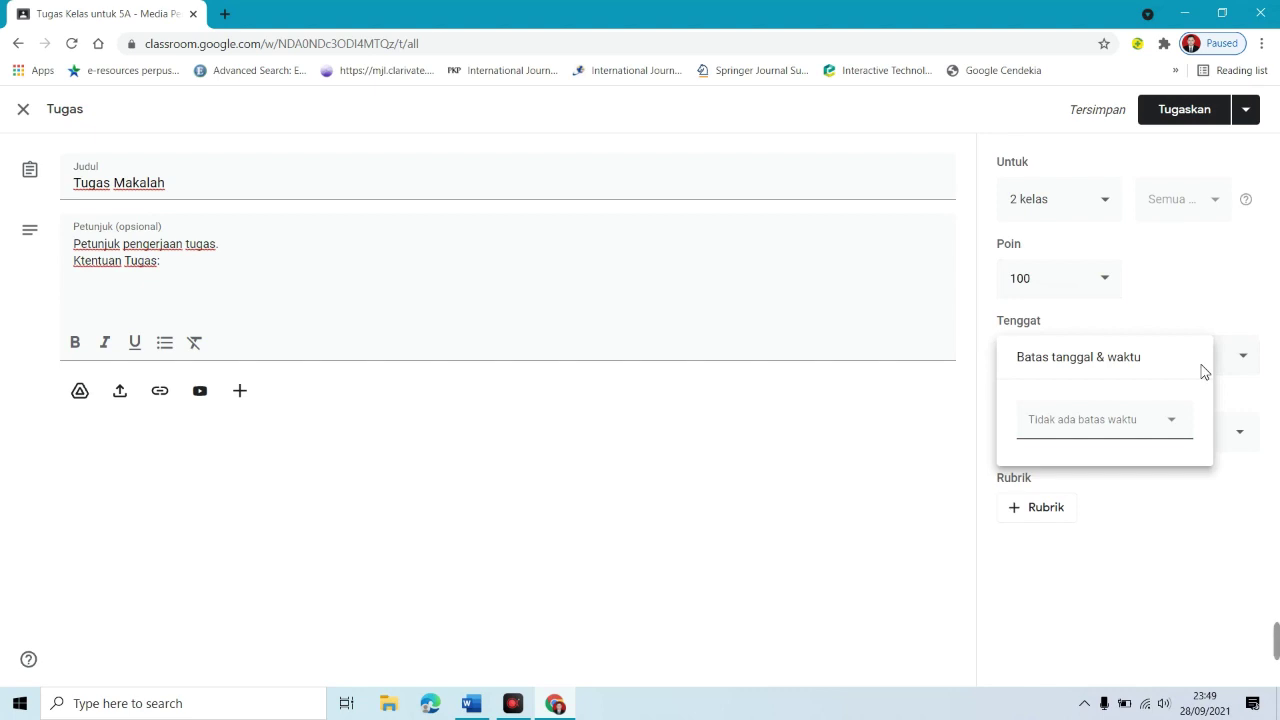
pyautogui.click(1240, 372)
pyautogui.click(1241, 372)
pyautogui.click(1180, 434)
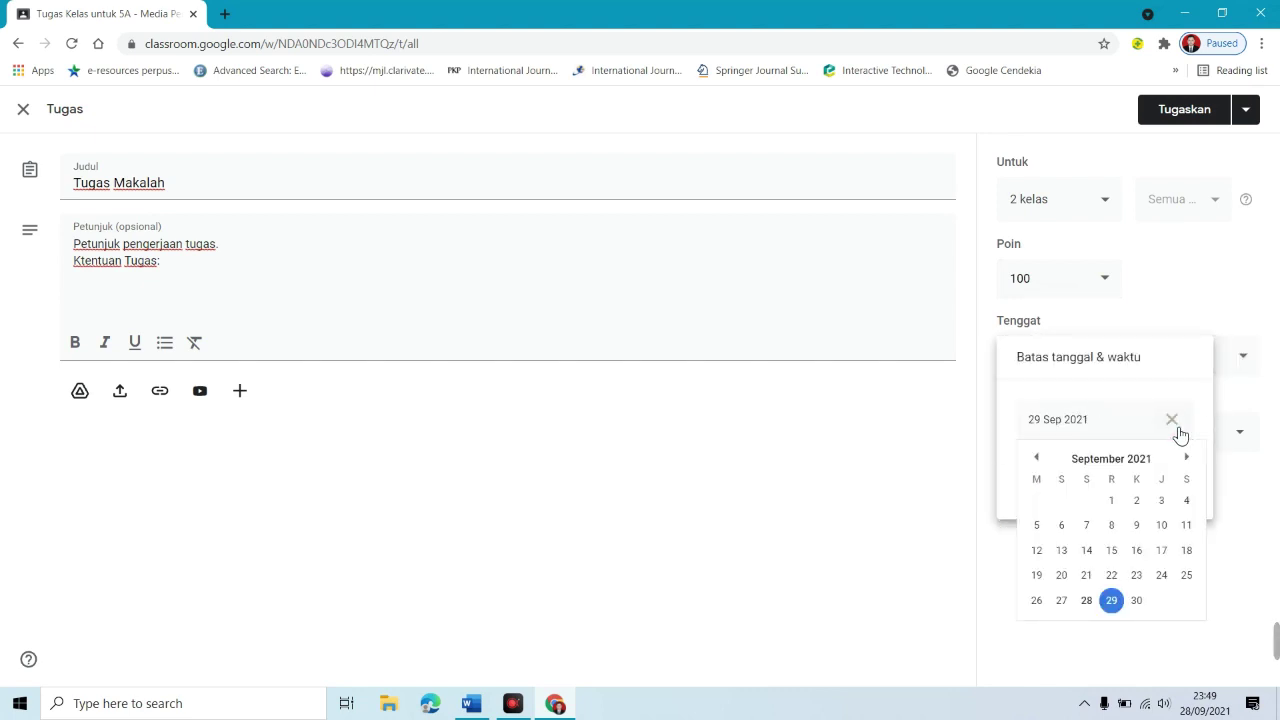
pyautogui.click(1137, 600)
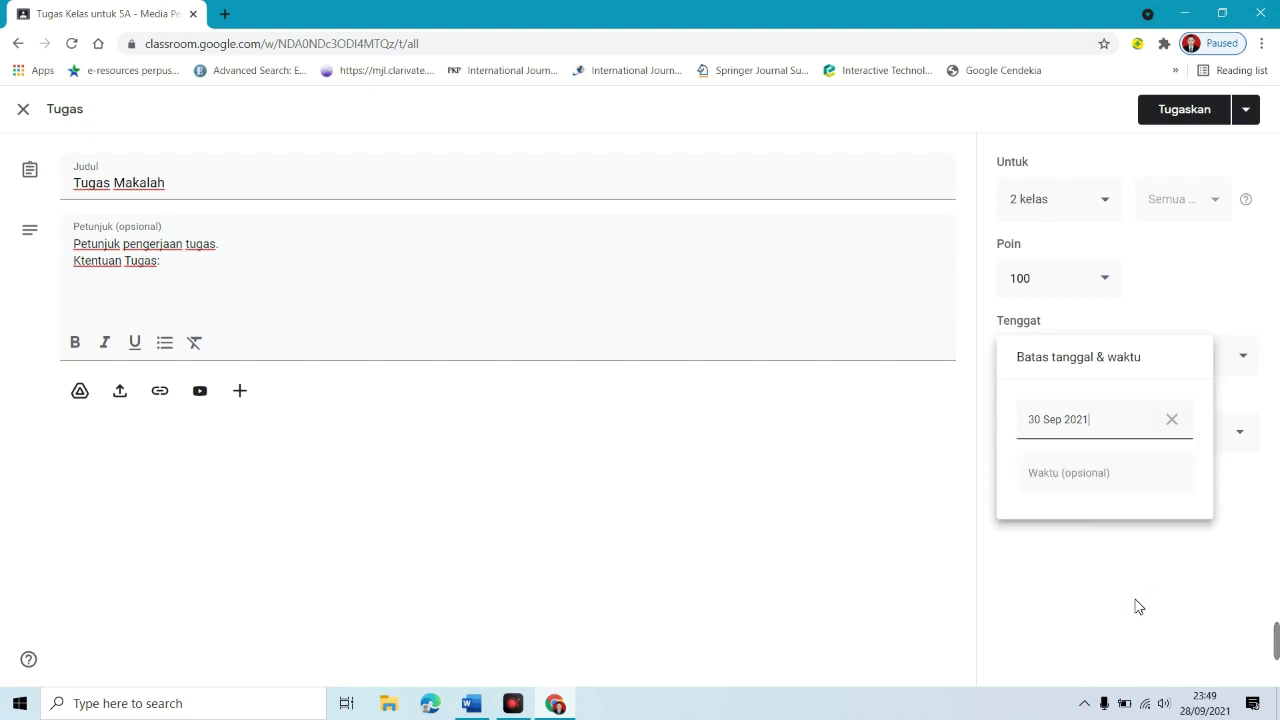
pyautogui.click(1086, 476)
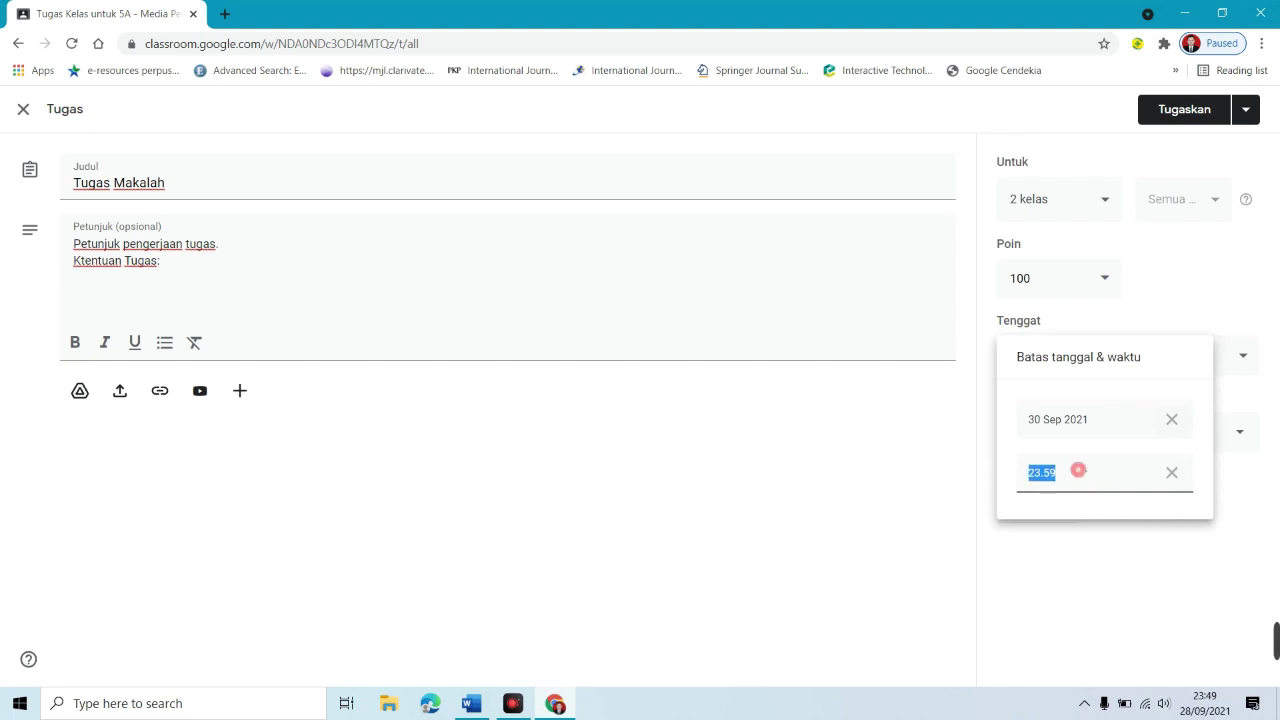
pyautogui.click(1069, 477)
pyautogui.click(1228, 396)
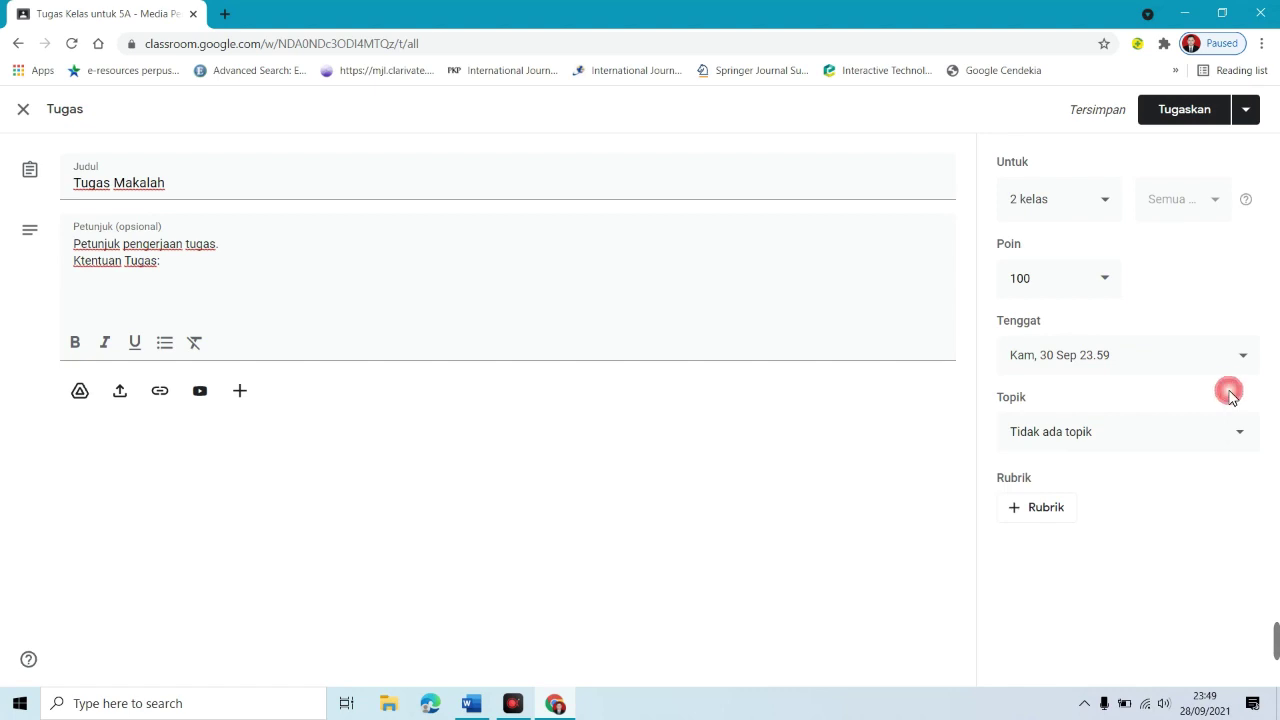
pyautogui.click(1180, 441)
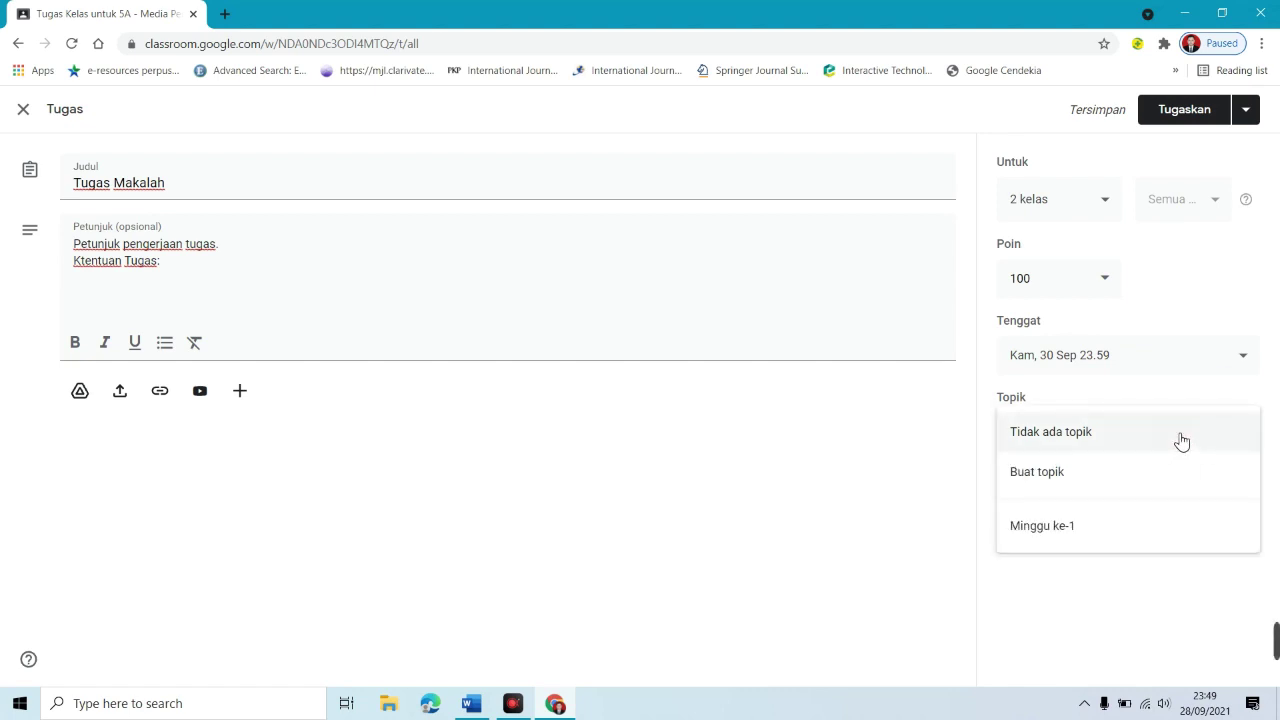
pyautogui.click(1056, 538)
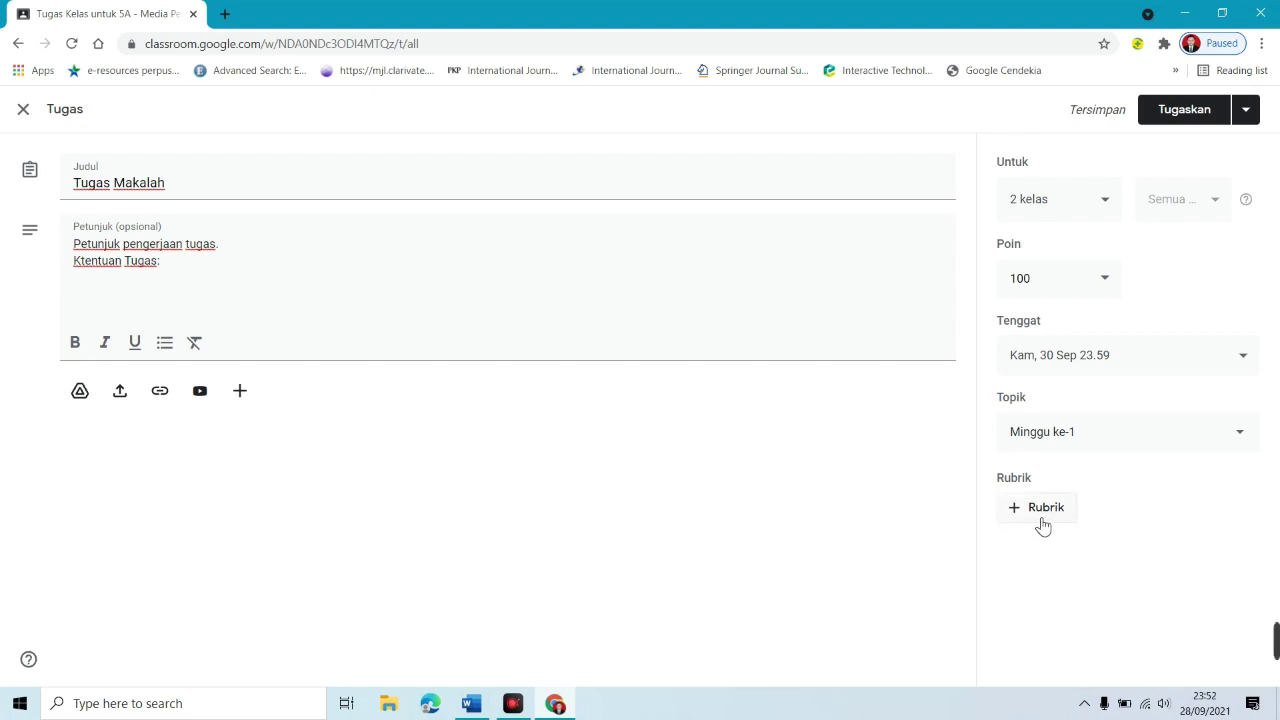
# Step: Create a new rubric with criterion 'Kelengkapan unsur makalah' and first level Lengkap, 30 points
pyautogui.click(1041, 520)
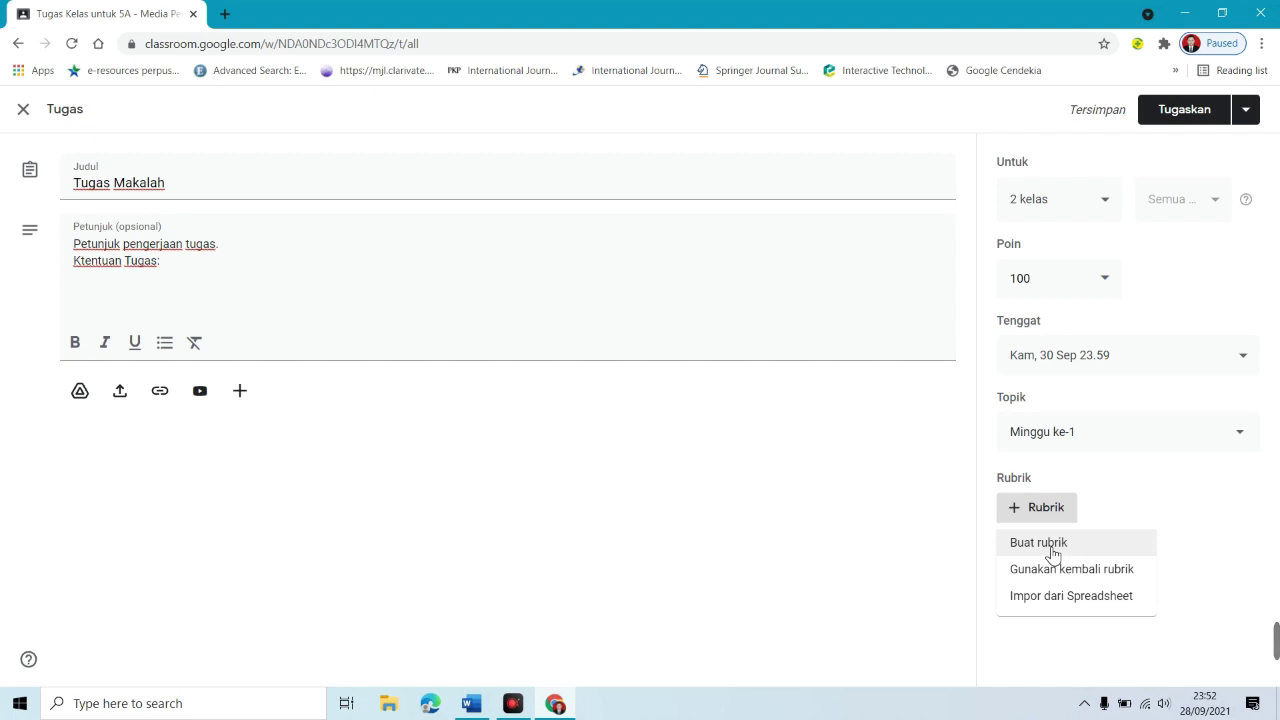
pyautogui.click(1052, 554)
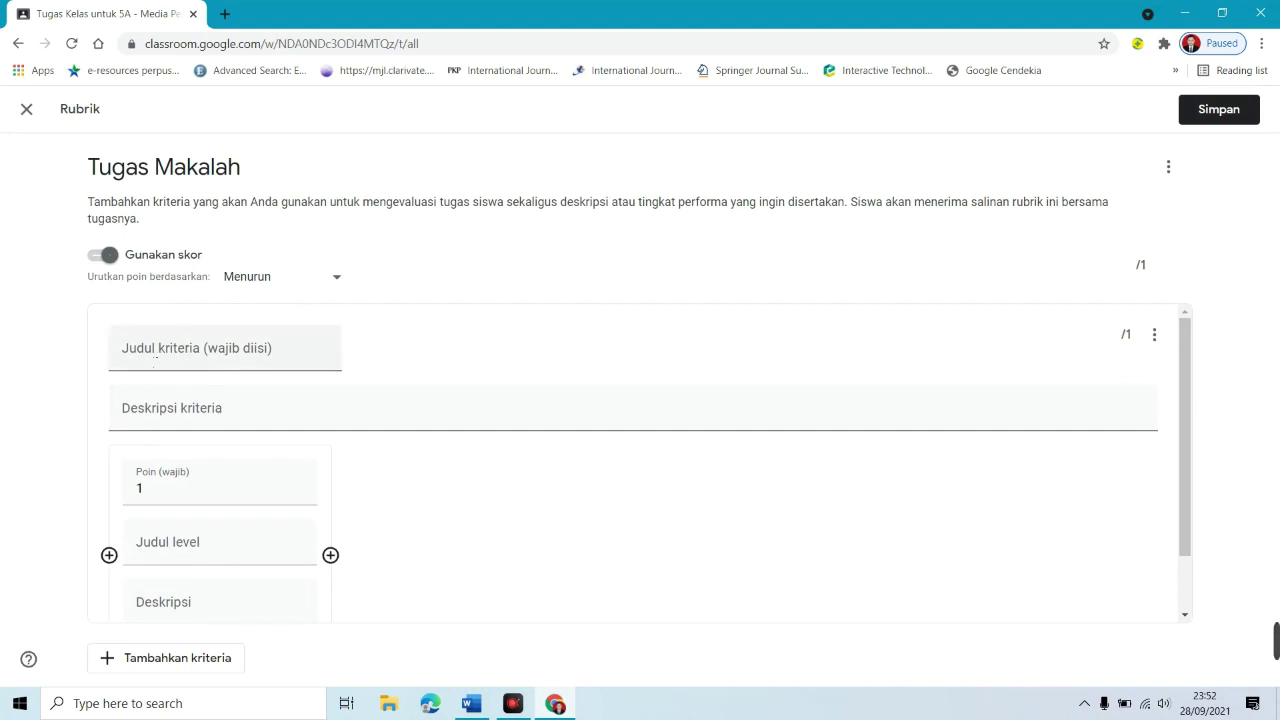
pyautogui.click(150, 361)
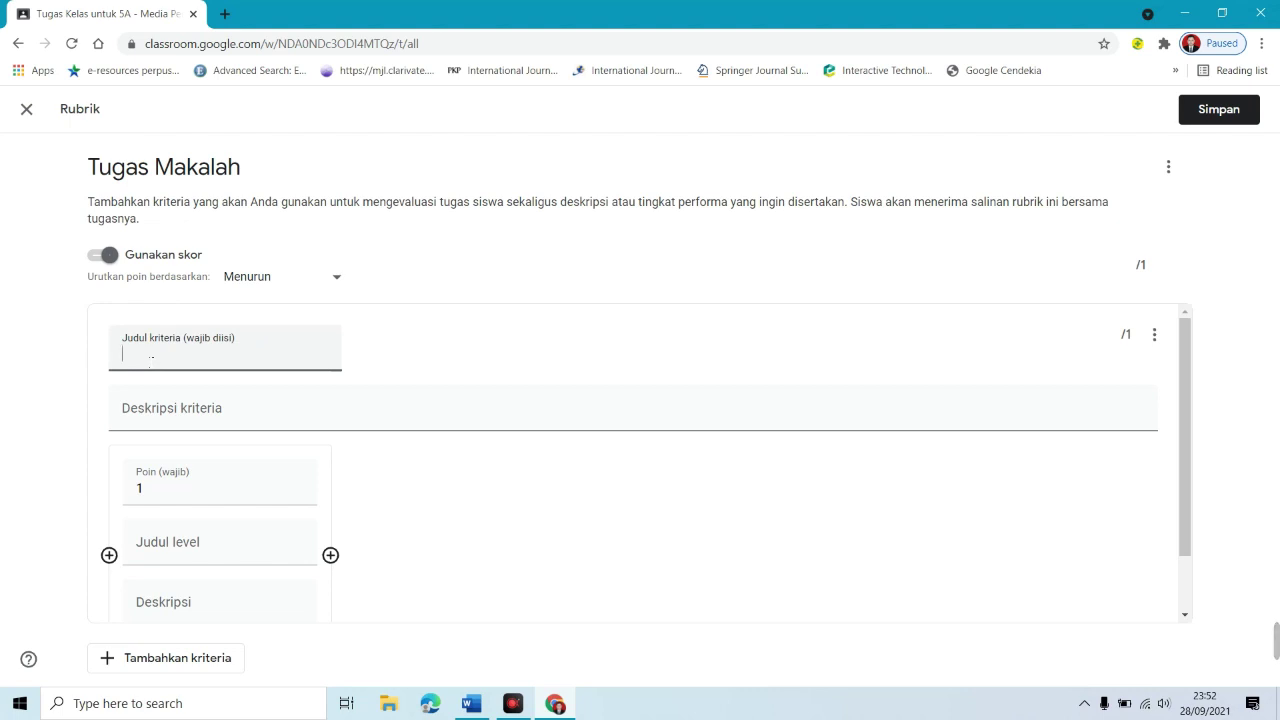
pyautogui.write('Kelen')
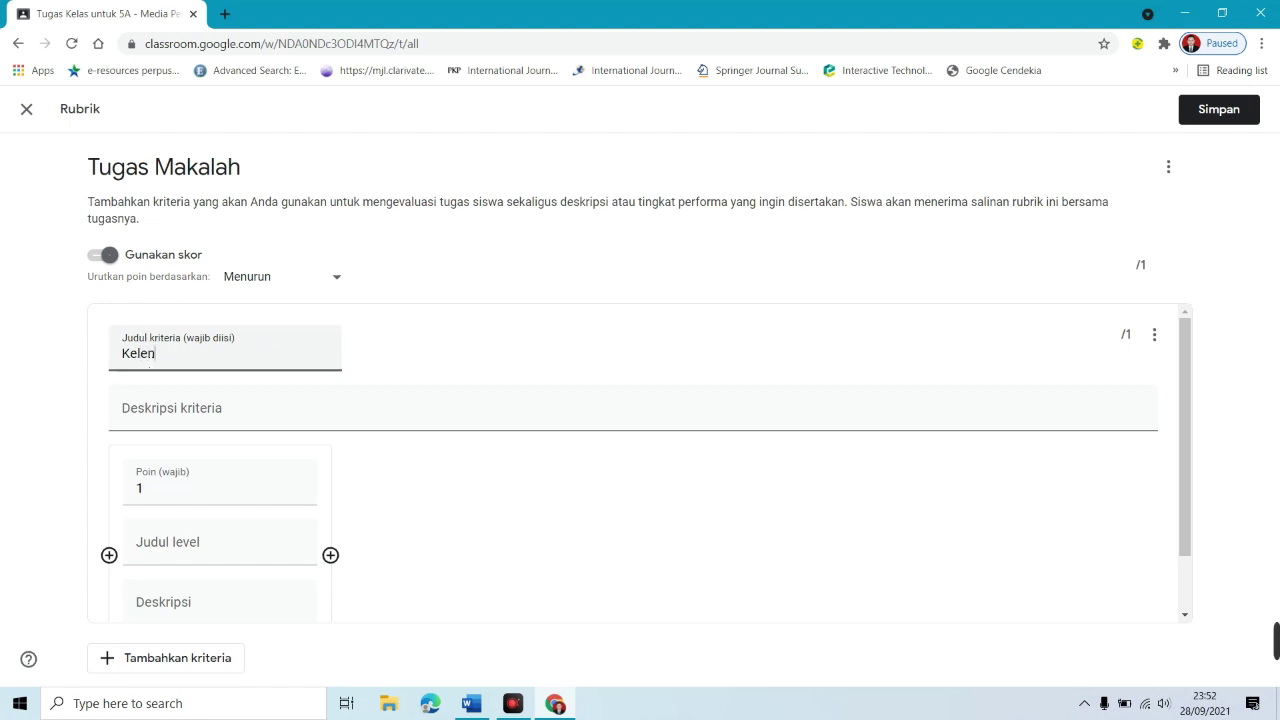
pyautogui.write('gkapan unsur makalah')
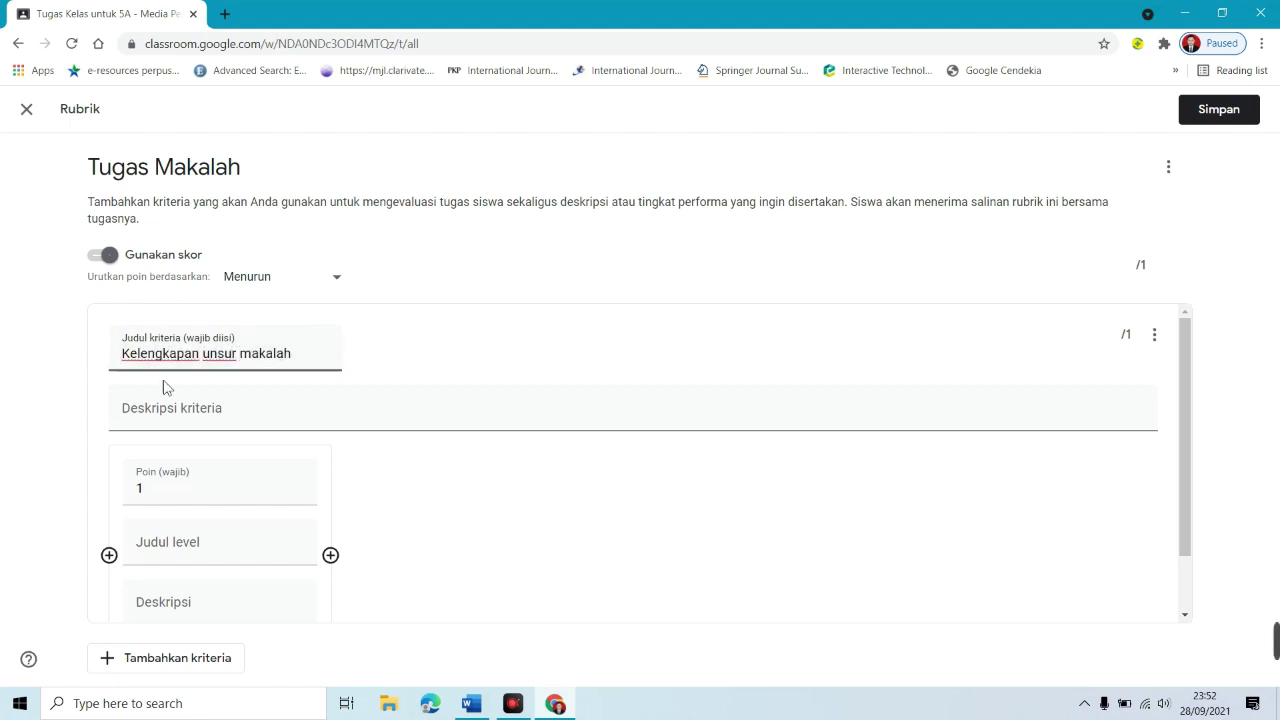
pyautogui.click(174, 414)
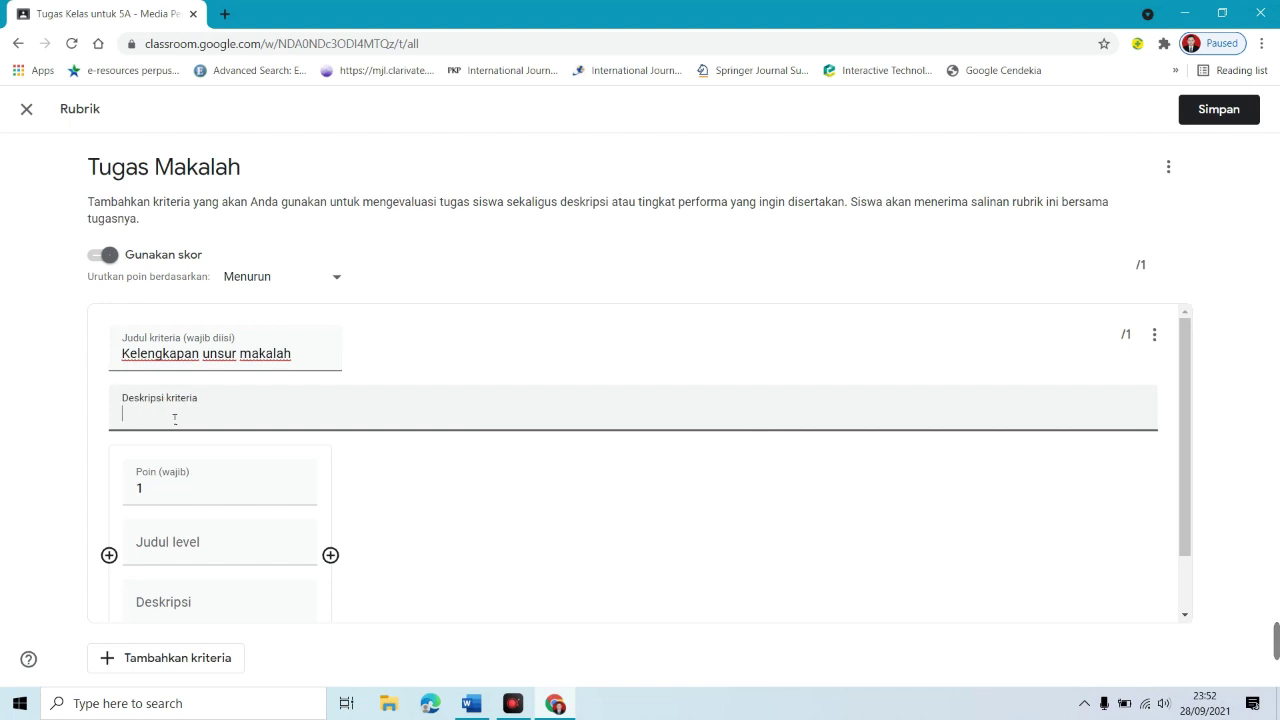
pyautogui.click(199, 488)
pyautogui.write('30')
pyautogui.click(212, 520)
pyautogui.write('Lengkap')
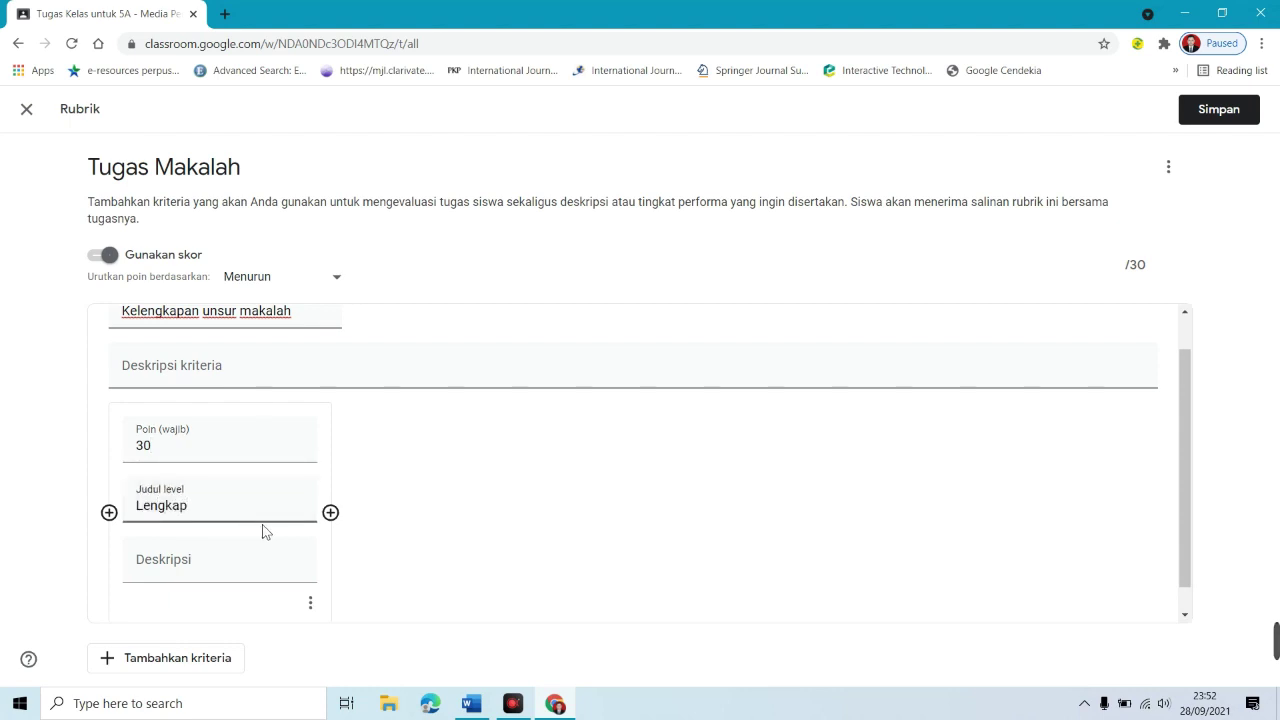
# Step: Add levels Kurang lengkap (20 points) and Tidak lengkap (10 points) to the criterion
pyautogui.click(330, 512)
pyautogui.write('20')
pyautogui.click(432, 492)
pyautogui.write('Ku')
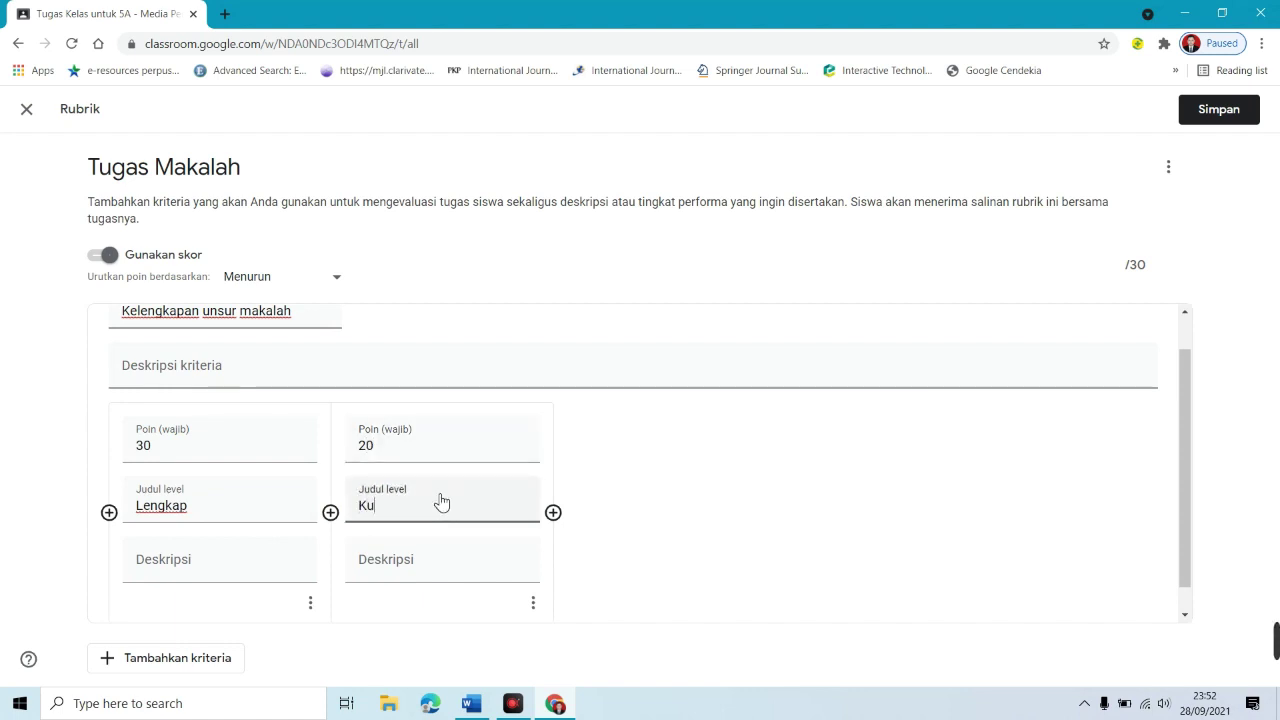
pyautogui.write('arng')
pyautogui.press('BackSpace')
pyautogui.press('BackSpace')
pyautogui.press('BackSpace')
pyautogui.write('rang lengkap')
pyautogui.click(553, 513)
pyautogui.write('10')
pyautogui.click(657, 497)
pyautogui.write('Tidak lengkap')
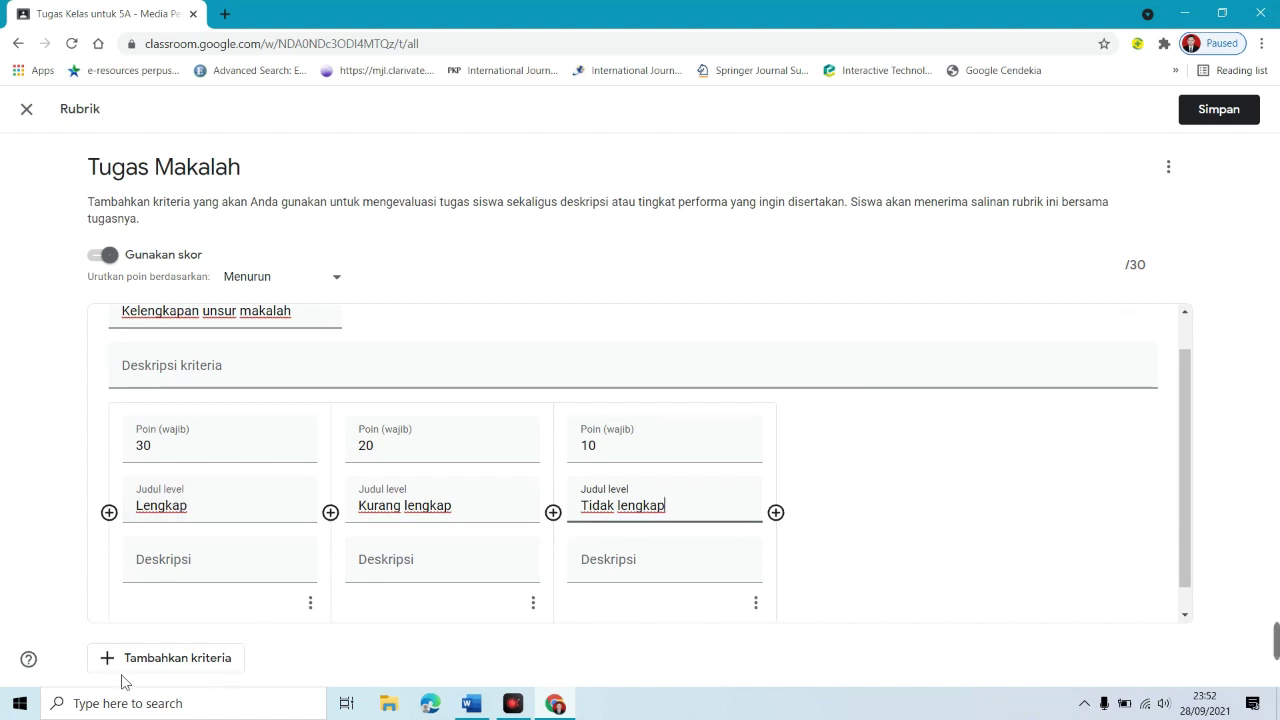
# Step: Add criterion 'Kebaruan referensinya' with levels Terbaru (20 points) and Kurang baru (10 points)
pyautogui.click(175, 668)
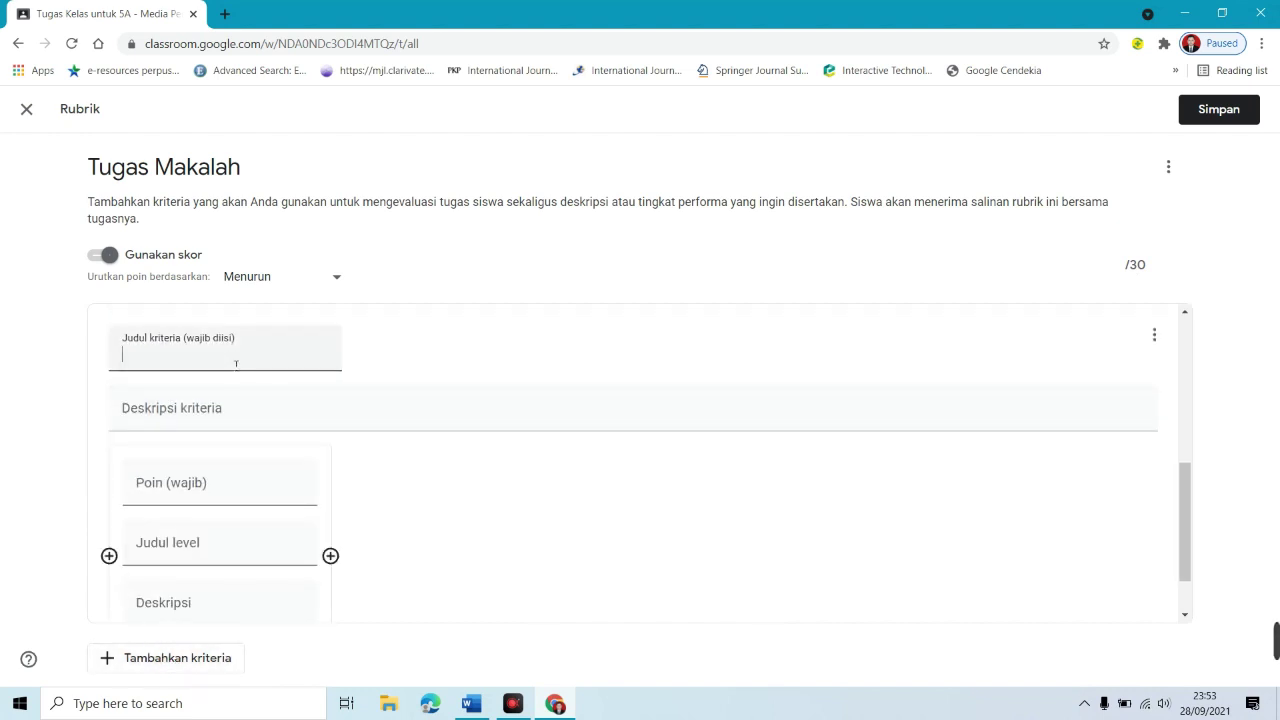
pyautogui.write('Kebaruan referensinya')
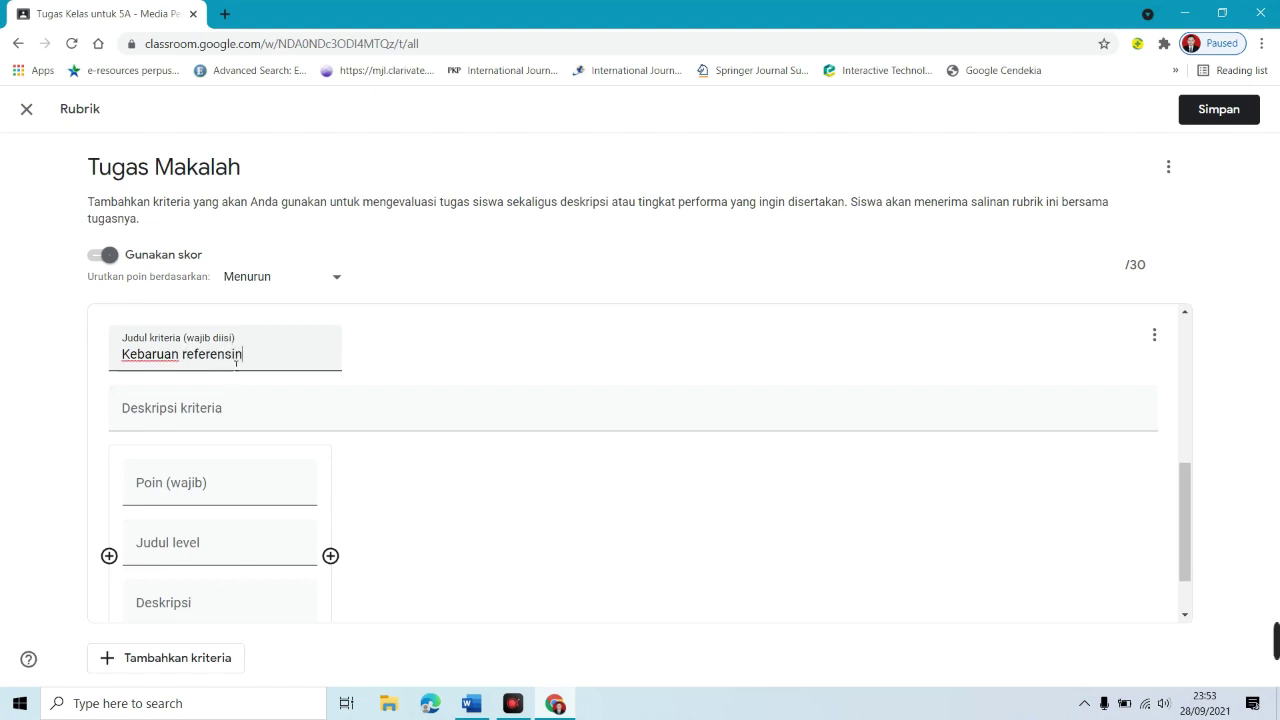
pyautogui.click(180, 492)
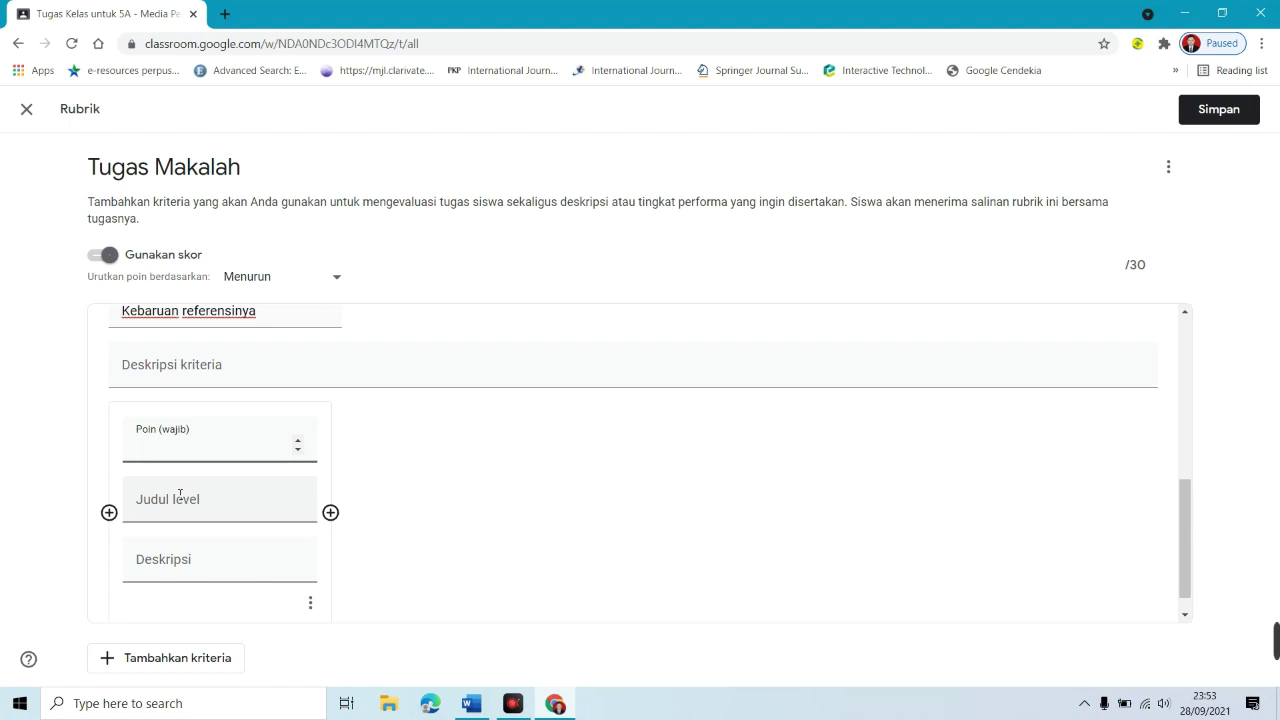
pyautogui.write('20')
pyautogui.click(196, 513)
pyautogui.write('Terbaru')
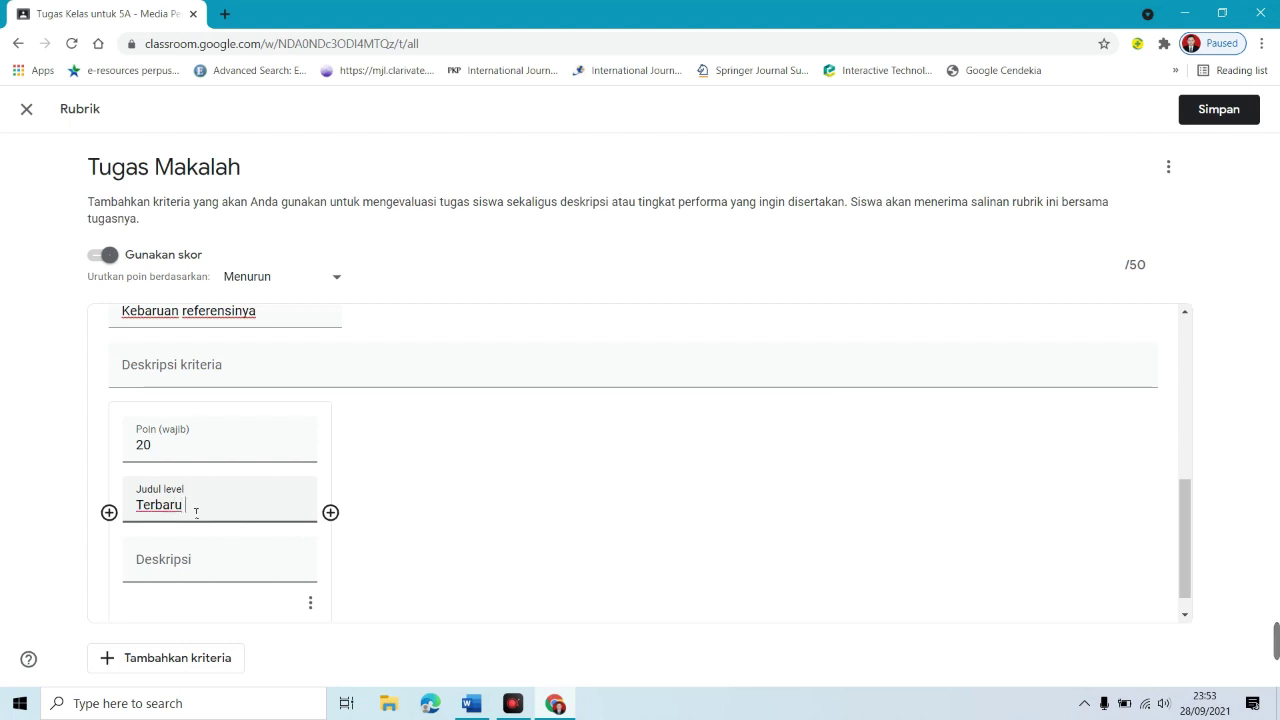
pyautogui.click(330, 512)
pyautogui.write('10')
pyautogui.click(425, 497)
pyautogui.write('Kurang baru')
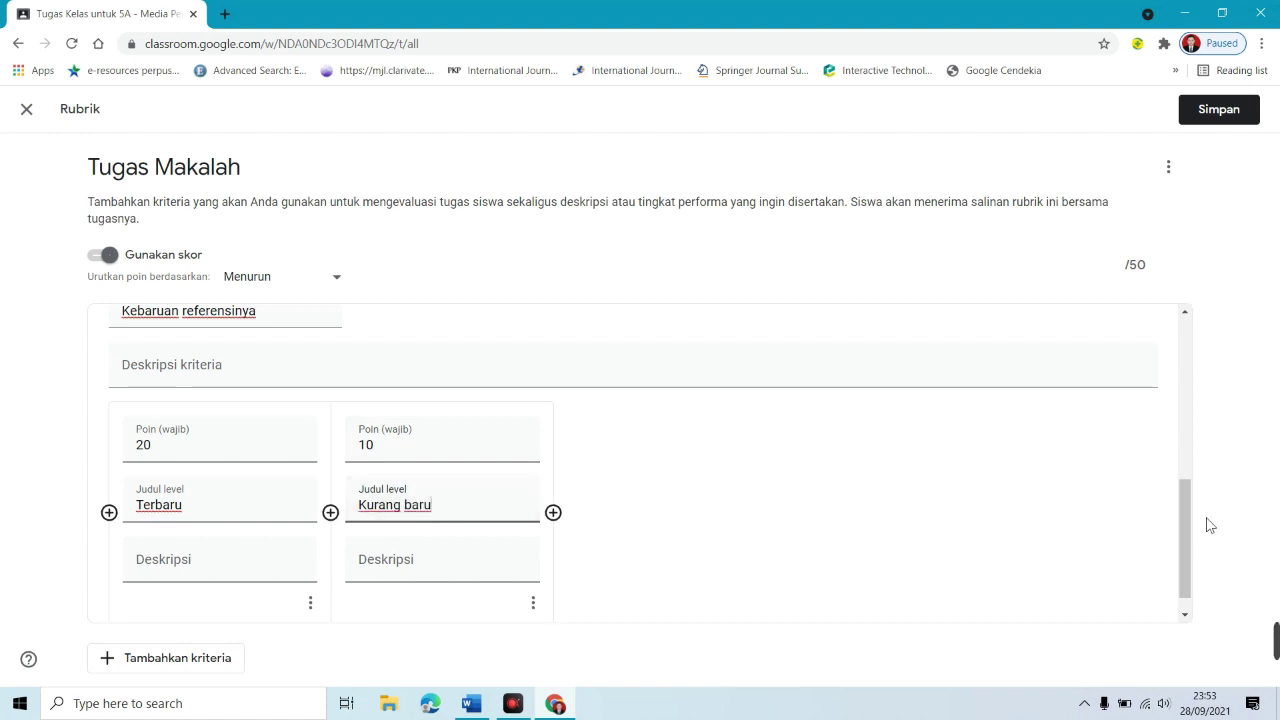
# Step: Add criterion 'Kualitas referensi' with a 20-point first level titled Sumber primer
pyautogui.click(176, 670)
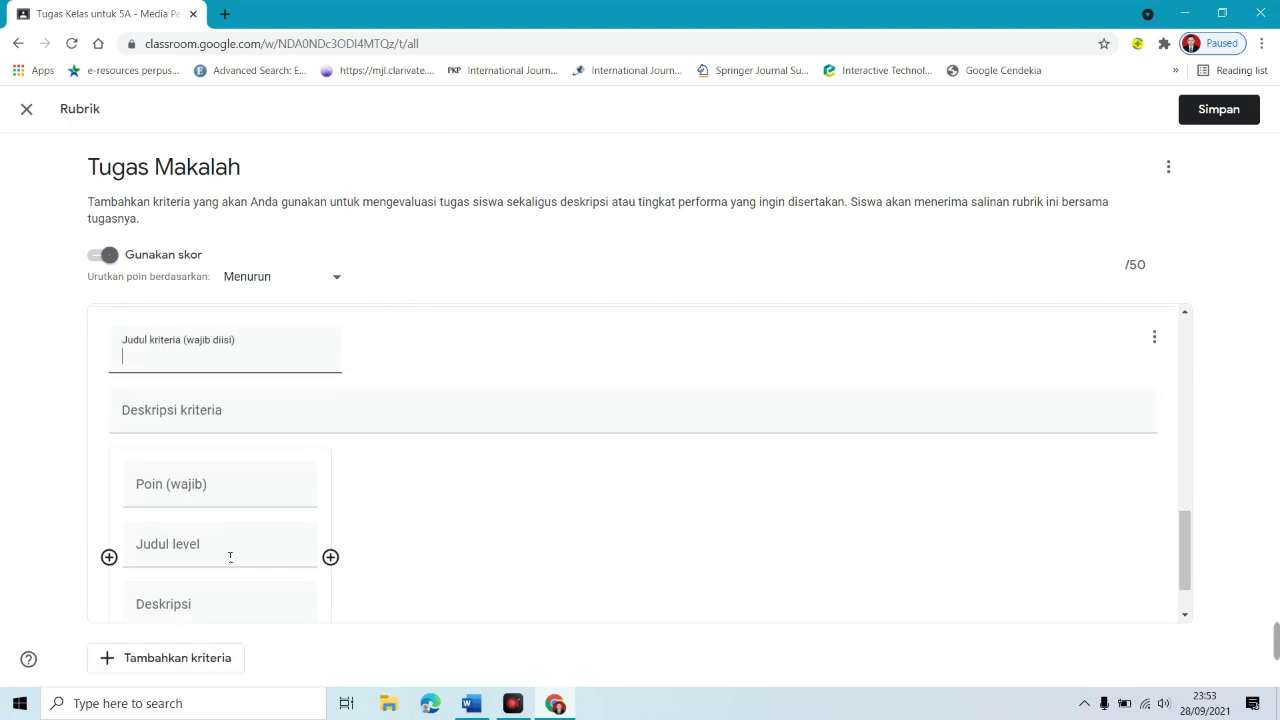
pyautogui.write('Kualitas referensi')
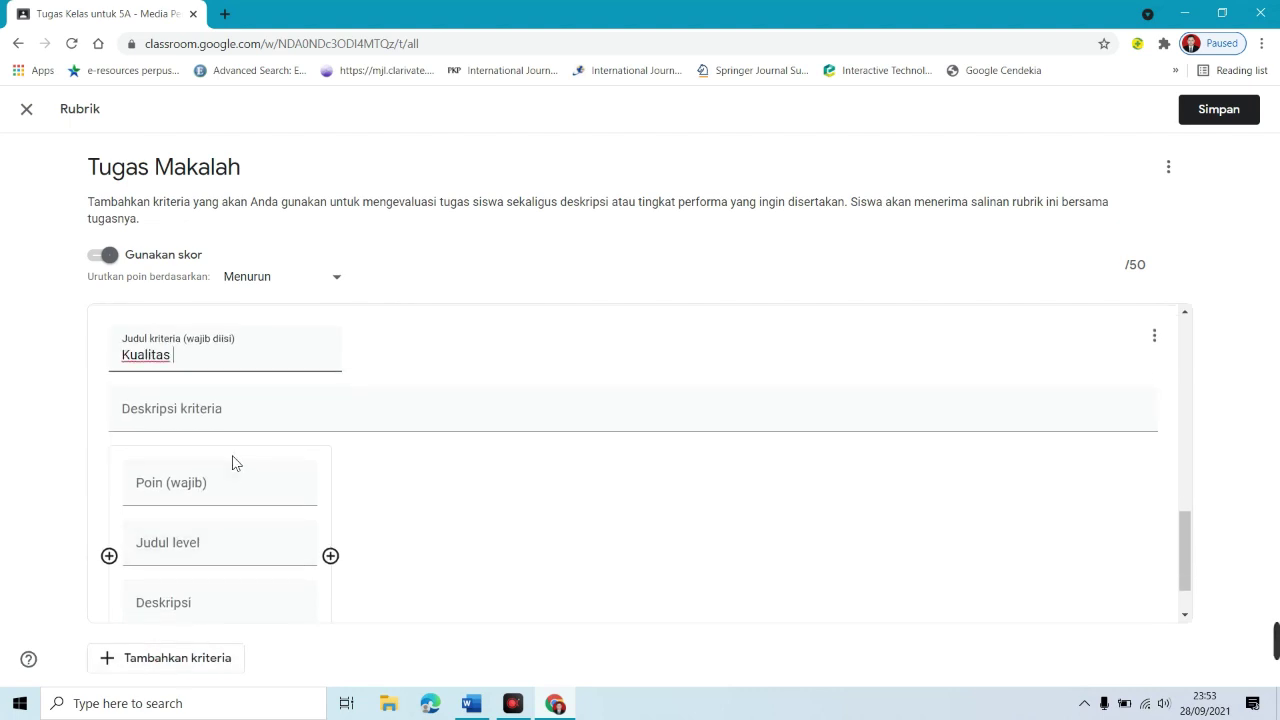
pyautogui.click(209, 505)
pyautogui.write('20')
pyautogui.press('Tab')
pyautogui.write('Sumbe r')
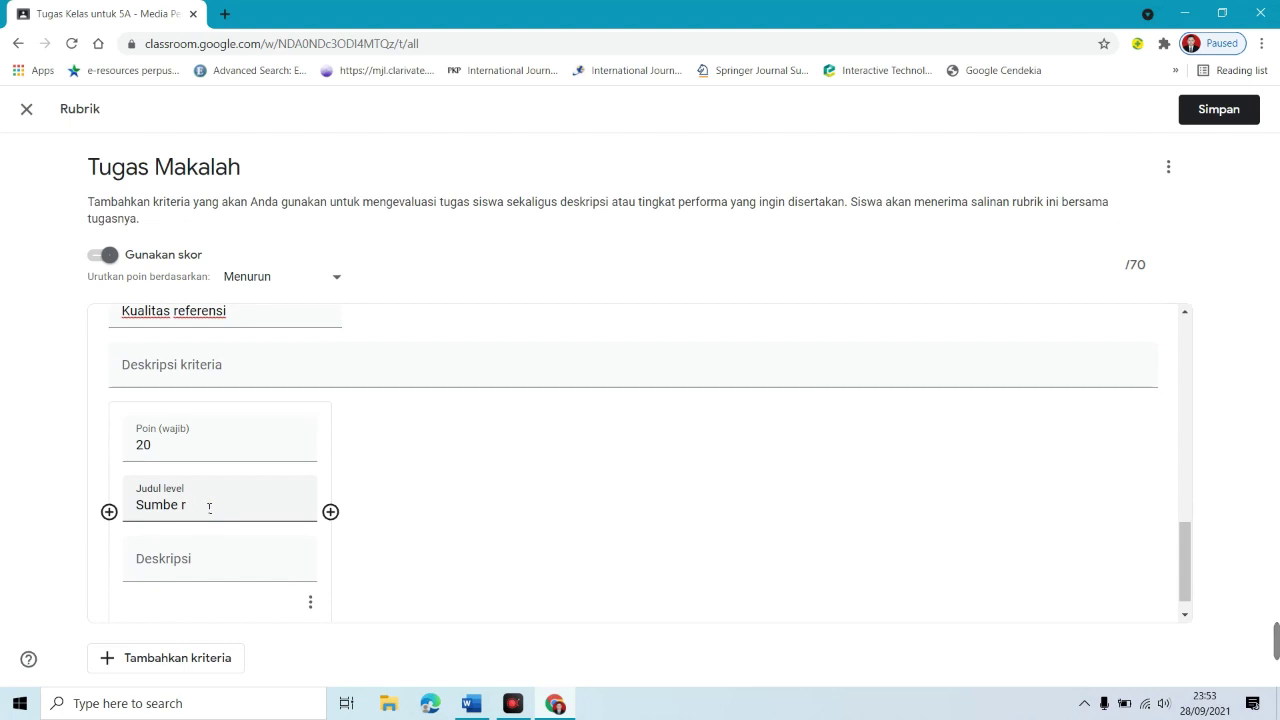
pyautogui.write('pr primer')
# Step: Add a second level 'Buku dan Hasil Penelitian' (10) and rename the first 'Artikel Jurnal'
pyautogui.click(330, 511)
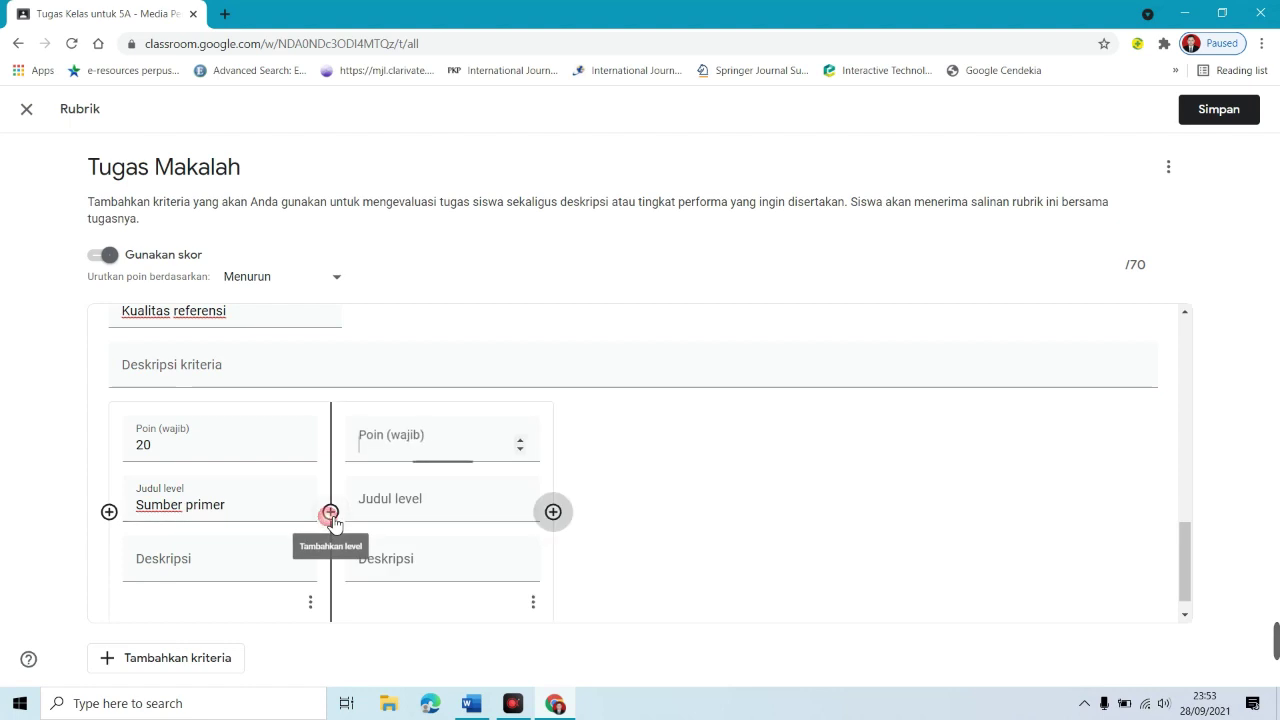
pyautogui.click(423, 497)
pyautogui.write('Sumber p')
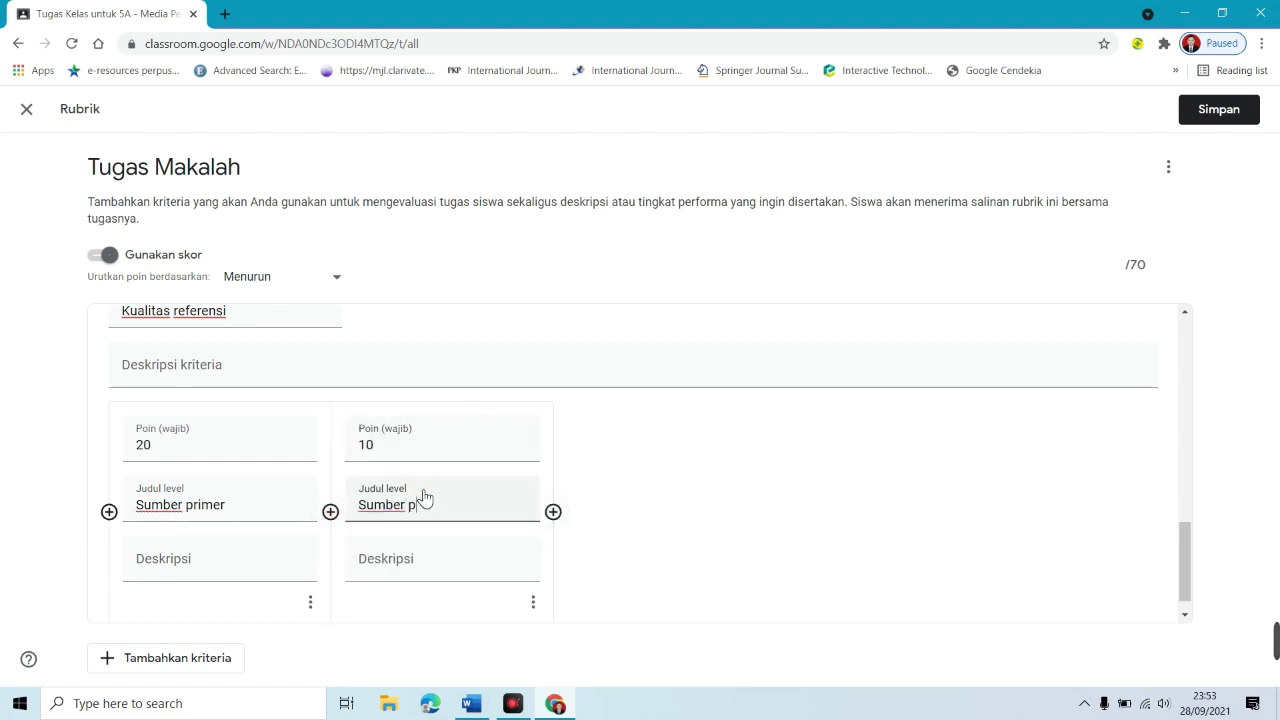
pyautogui.write('elengkap')
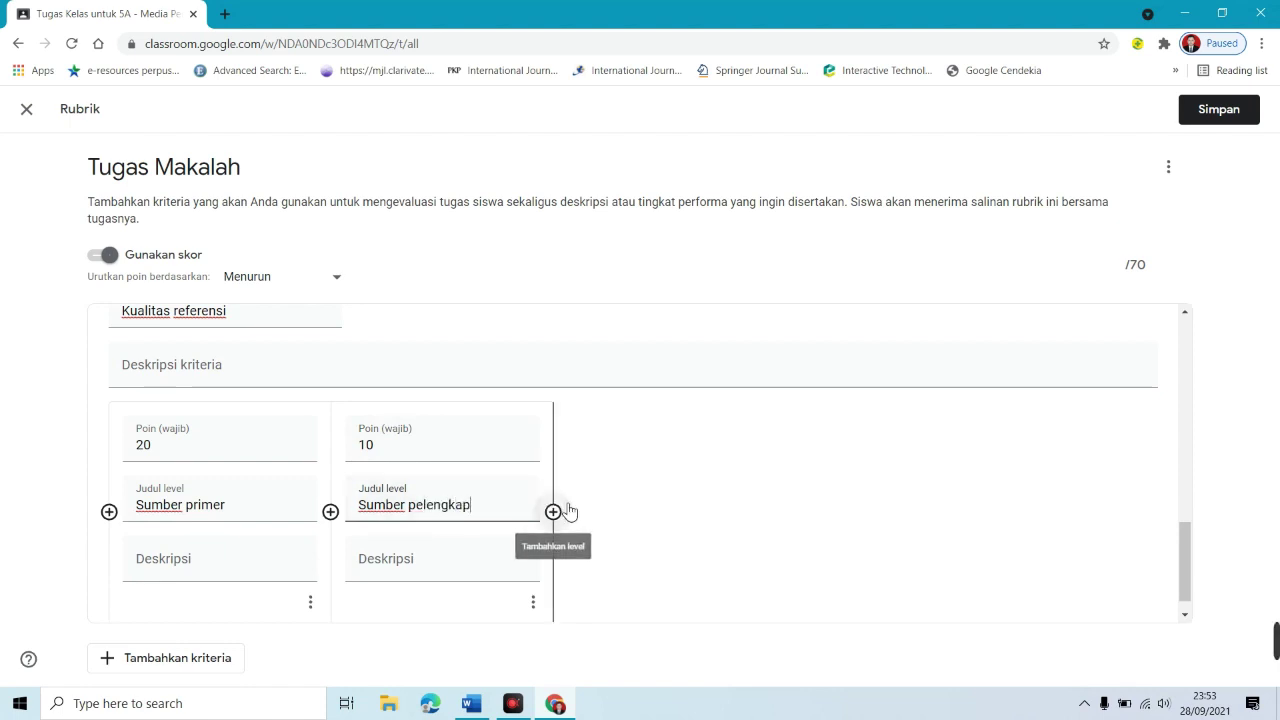
pyautogui.hotkey('ctrl', 'a')
pyautogui.write('Buku dan ')
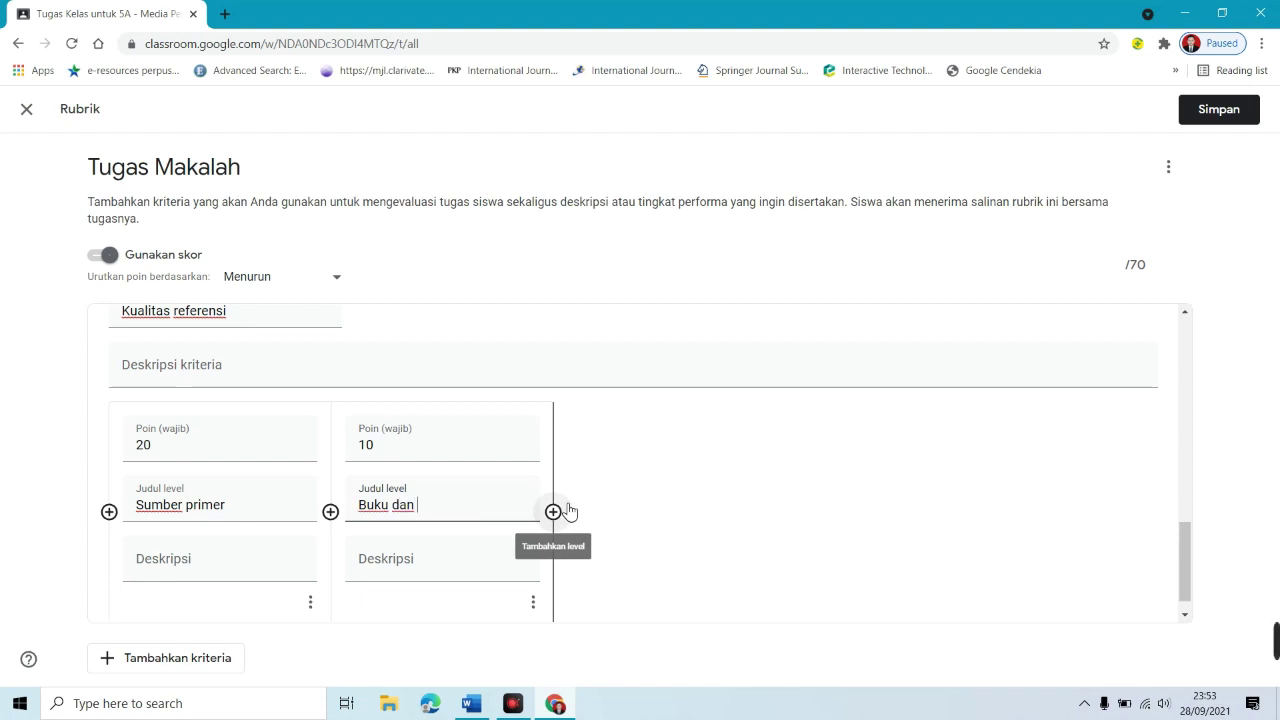
pyautogui.write('Hasil Penelitian')
pyautogui.click(173, 504)
pyautogui.hotkey('ctrl', 'a')
pyautogui.write('Artik')
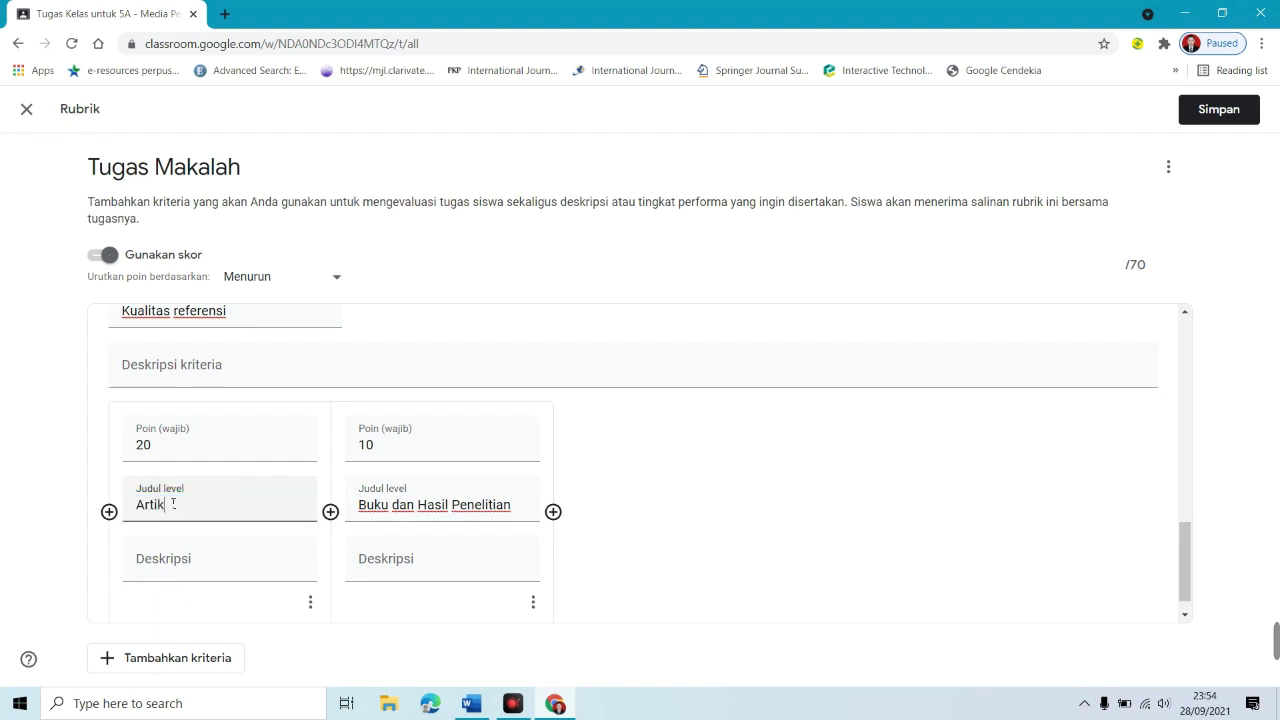
pyautogui.write('el Jurnal')
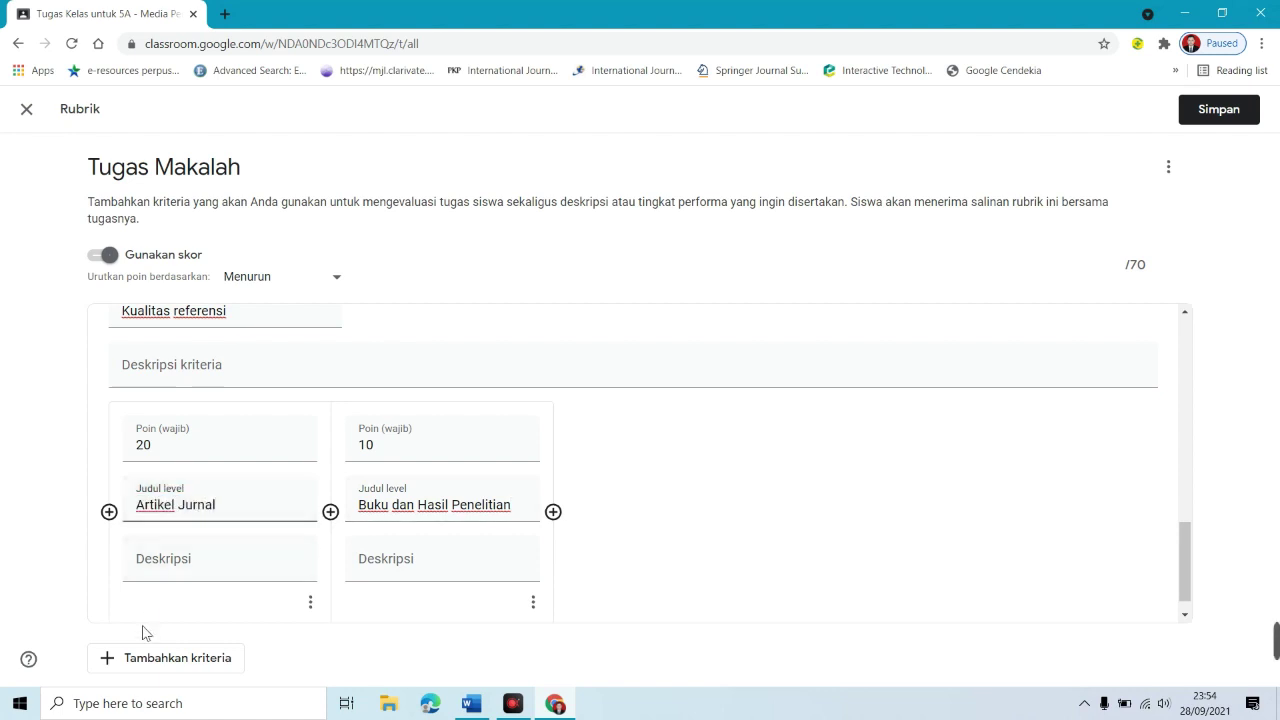
pyautogui.click(141, 660)
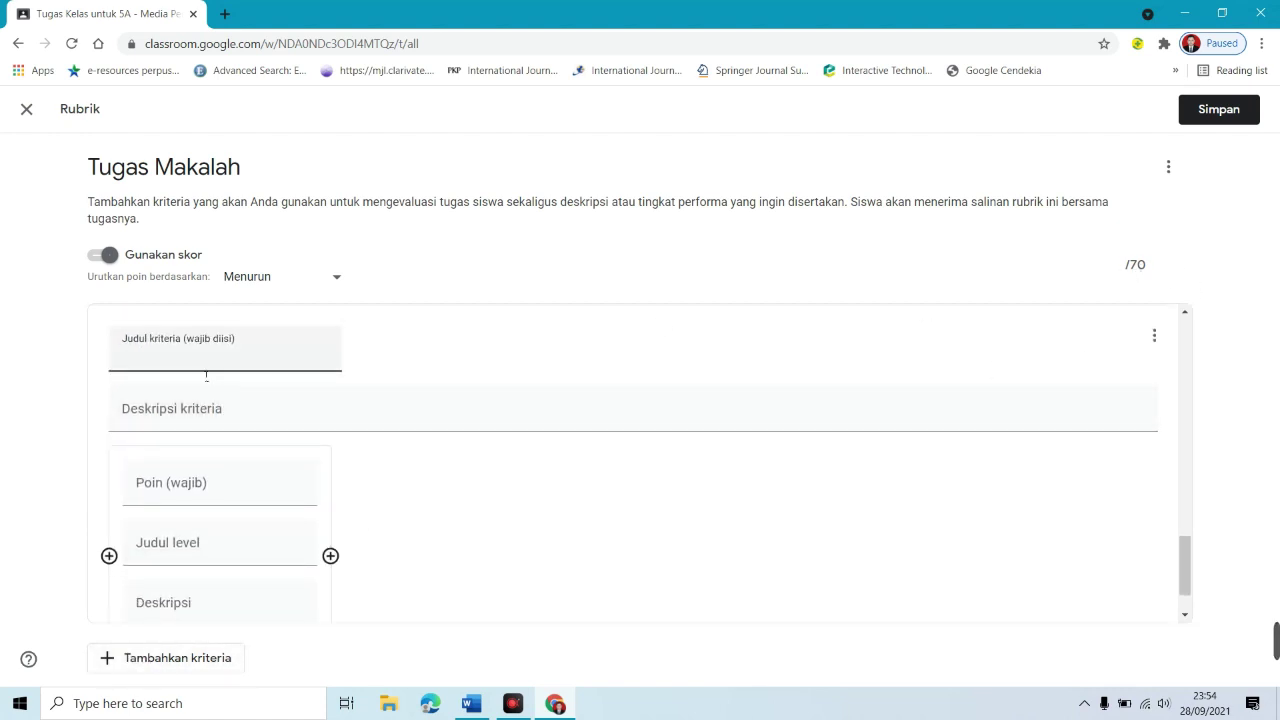
# Step: Title the fourth criterion 'Substansi/ Isi Makalahnya' with first level Sangat Bagus, 30 points
pyautogui.write('Substansi/ Isi ')
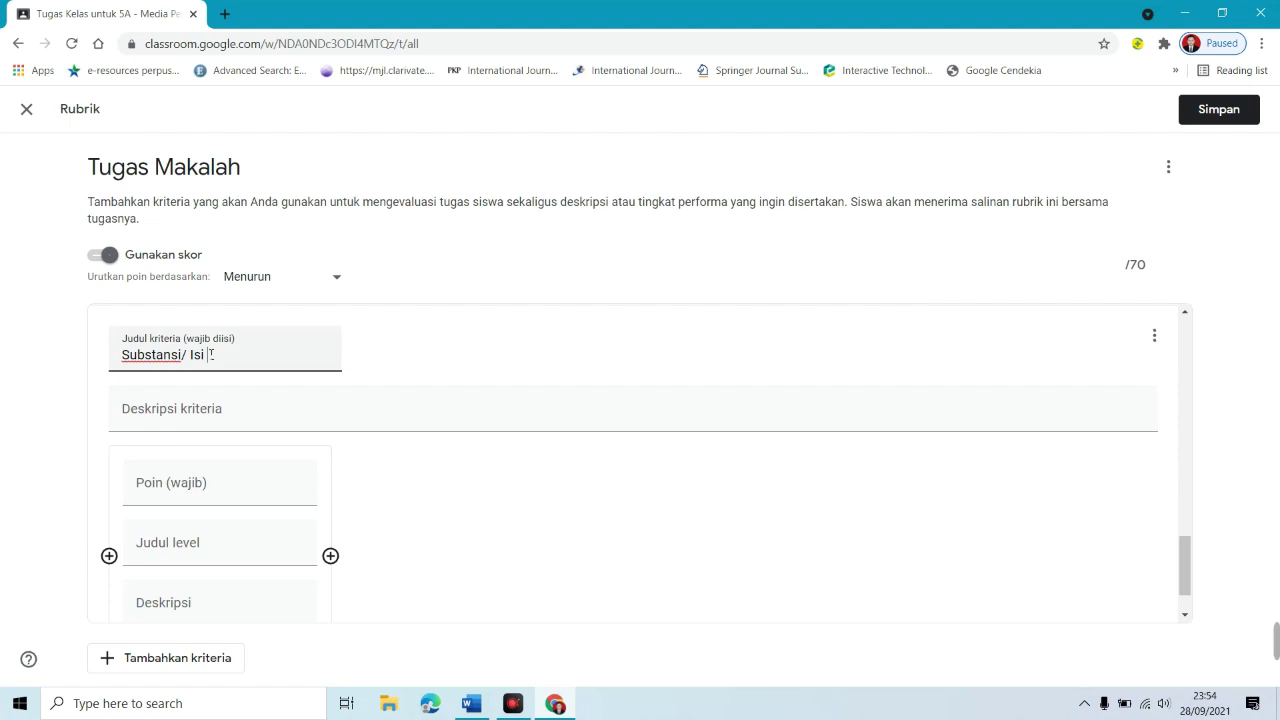
pyautogui.write('Makalahnya')
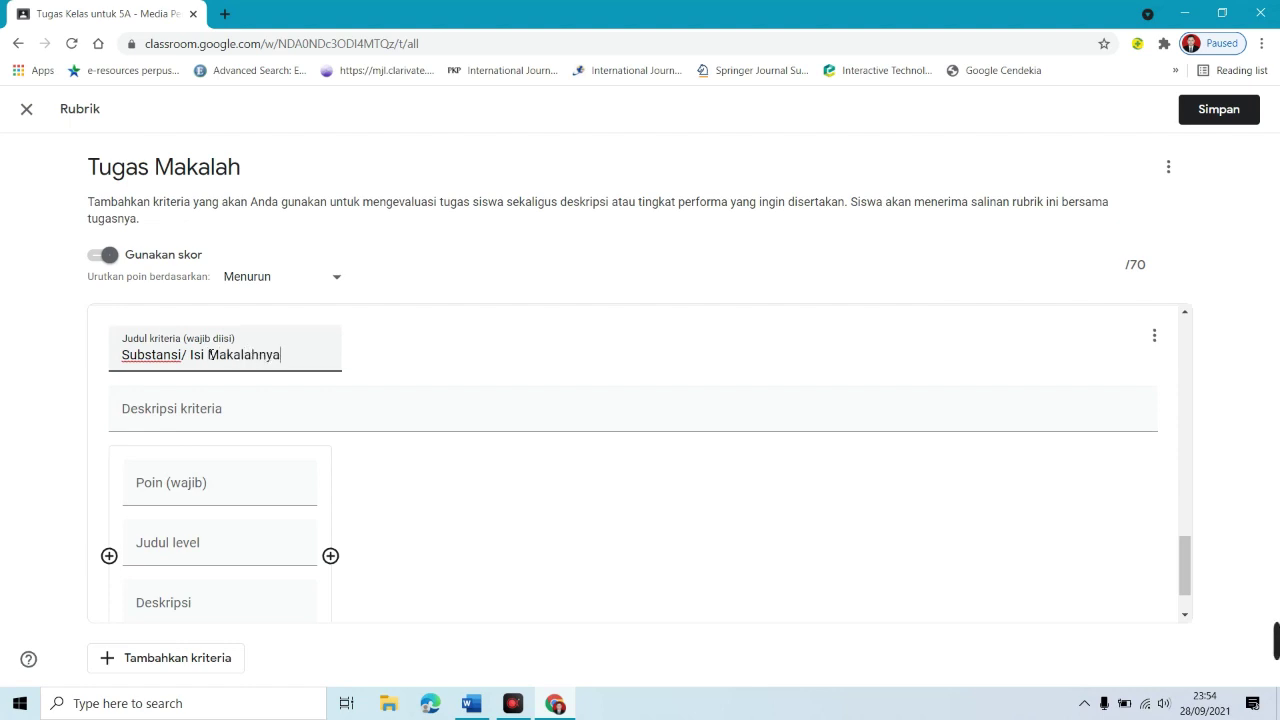
pyautogui.click(170, 480)
pyautogui.write('30')
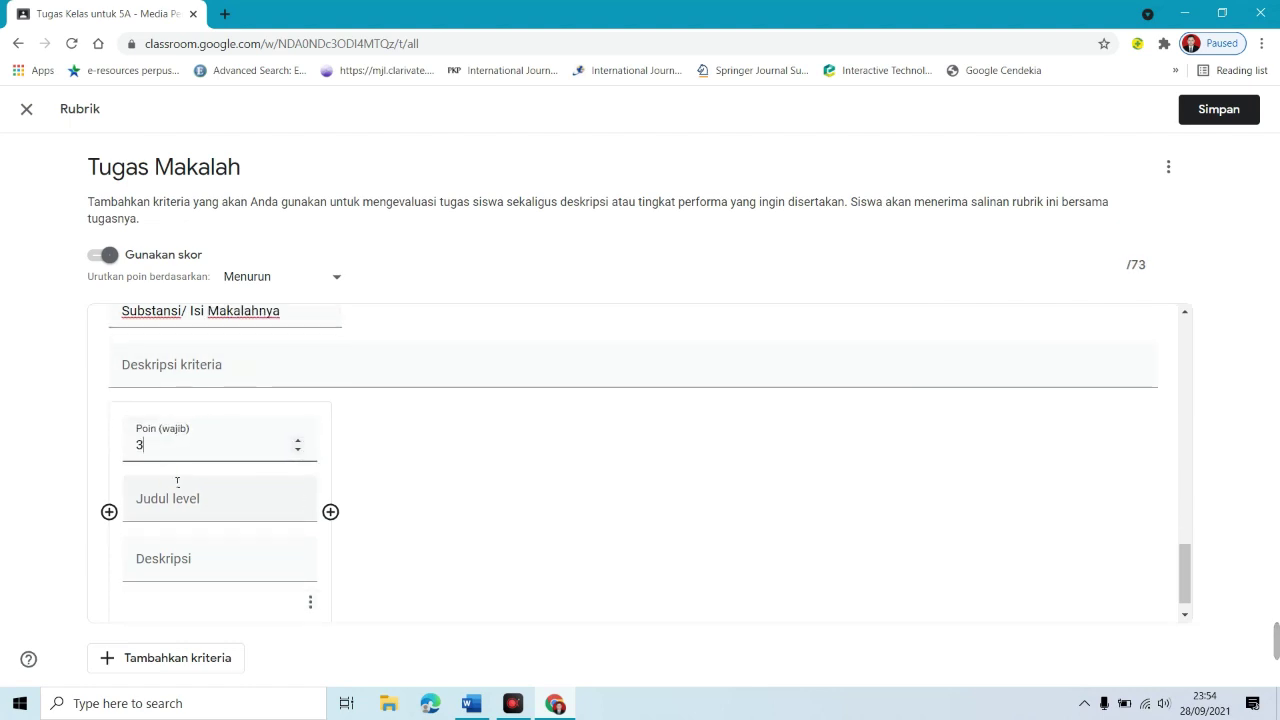
pyautogui.click(195, 512)
pyautogui.write('Sangat Bagus')
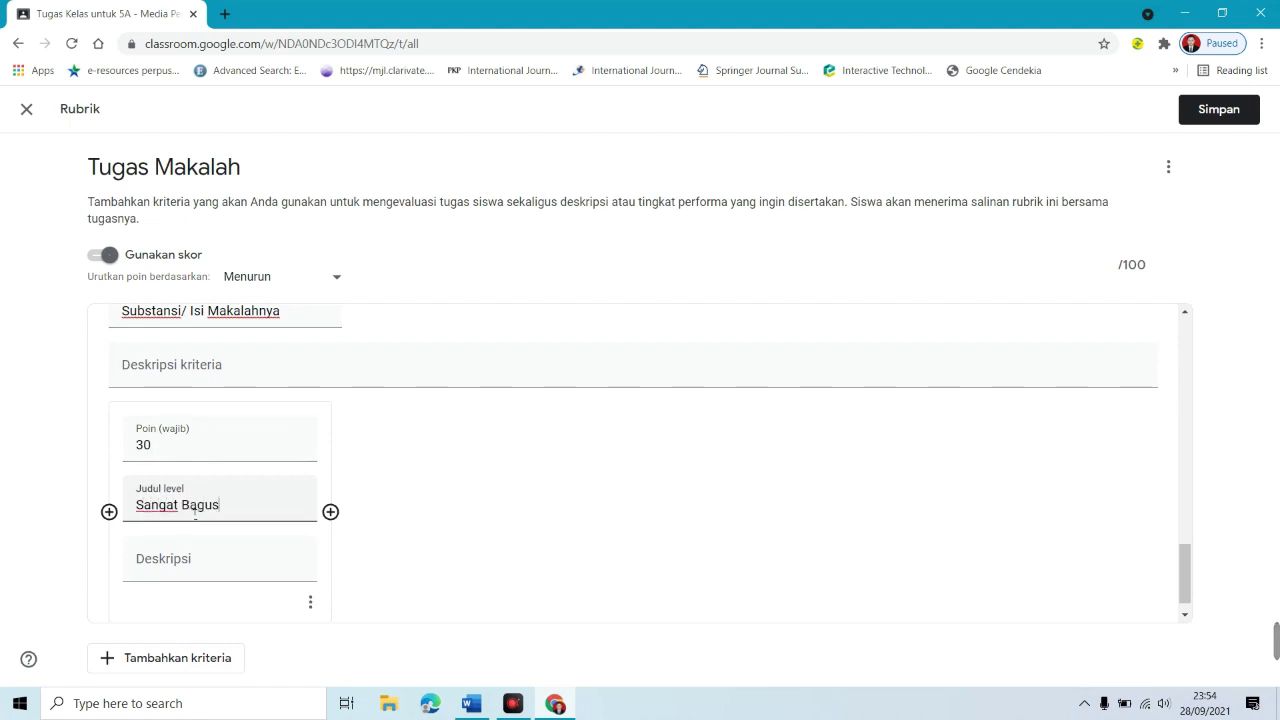
# Step: Add levels Kurang bagus (20 points) and Tidak Bagis (10 points) to the criterion
pyautogui.click(330, 511)
pyautogui.click(400, 449)
pyautogui.write('20')
pyautogui.click(419, 507)
pyautogui.write('Kurang bagius')
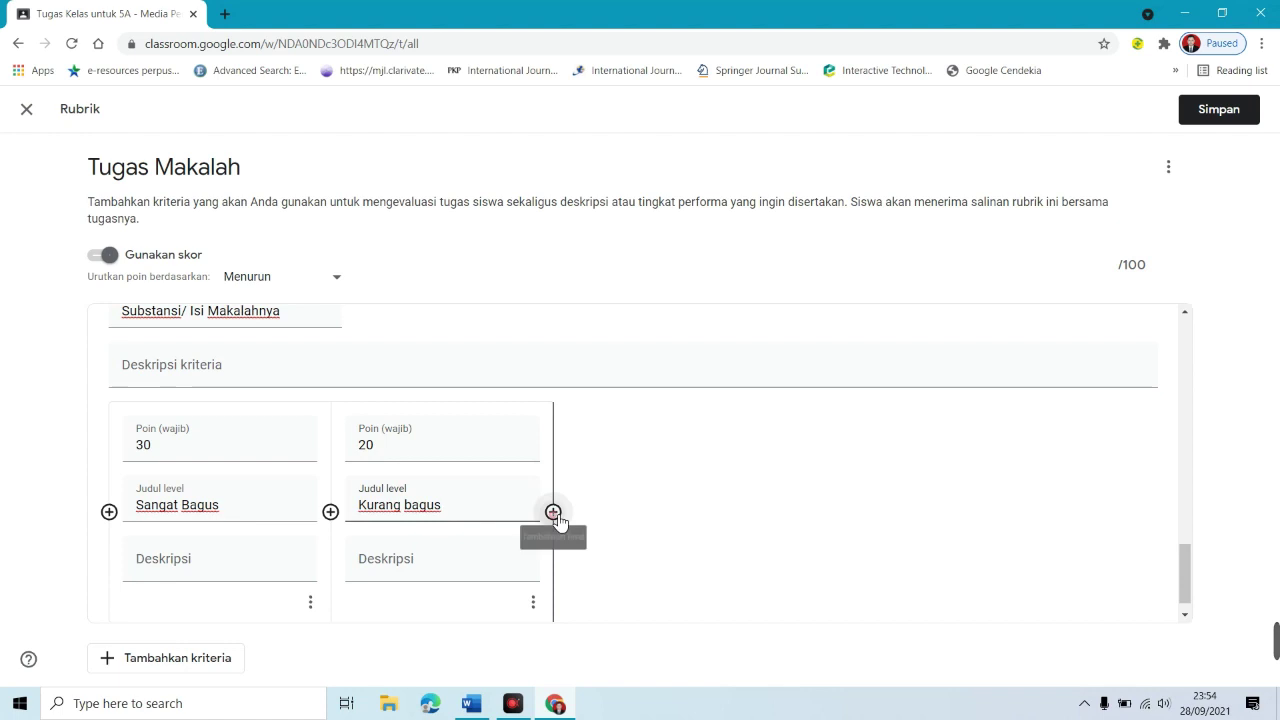
pyautogui.click(553, 511)
pyautogui.write('10')
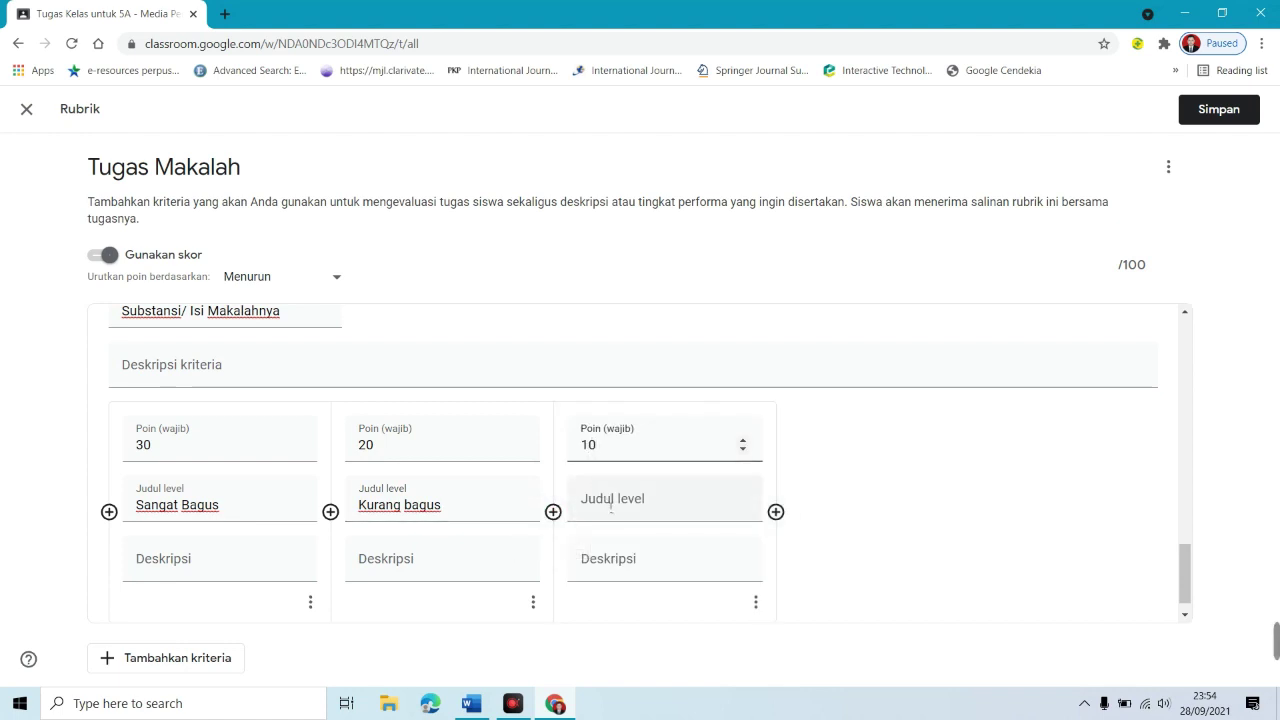
pyautogui.click(611, 506)
pyautogui.write('Tidak Bagis')
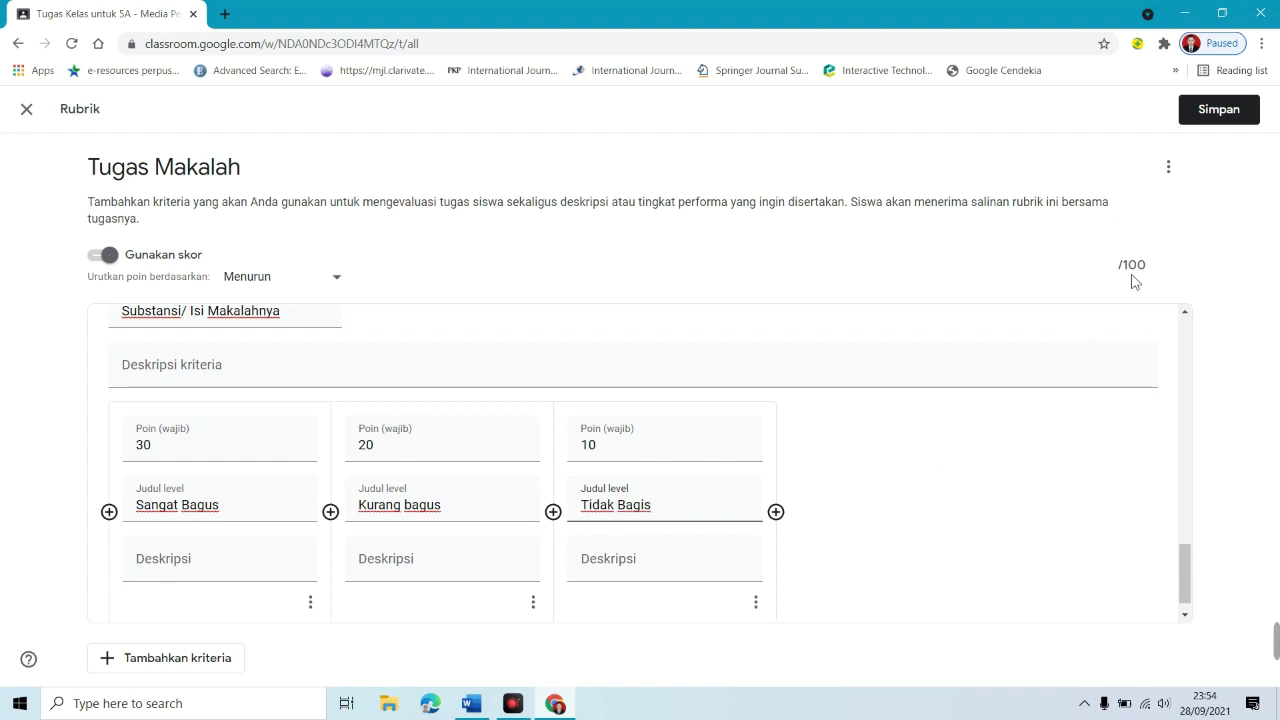
pyautogui.moveTo(1176, 576); pyautogui.dragTo(1185, 135)
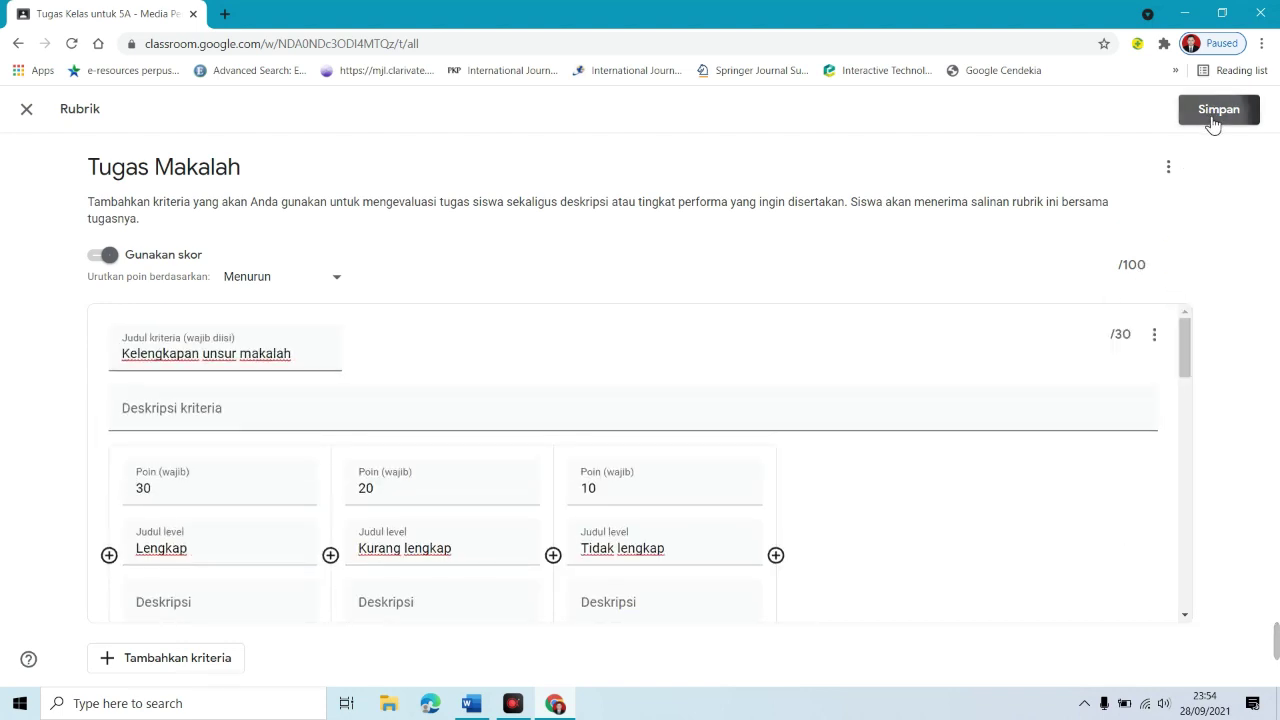
# Step: Save the 100-point rubric and assign Tugas Makalah to both classes
pyautogui.click(1205, 116)
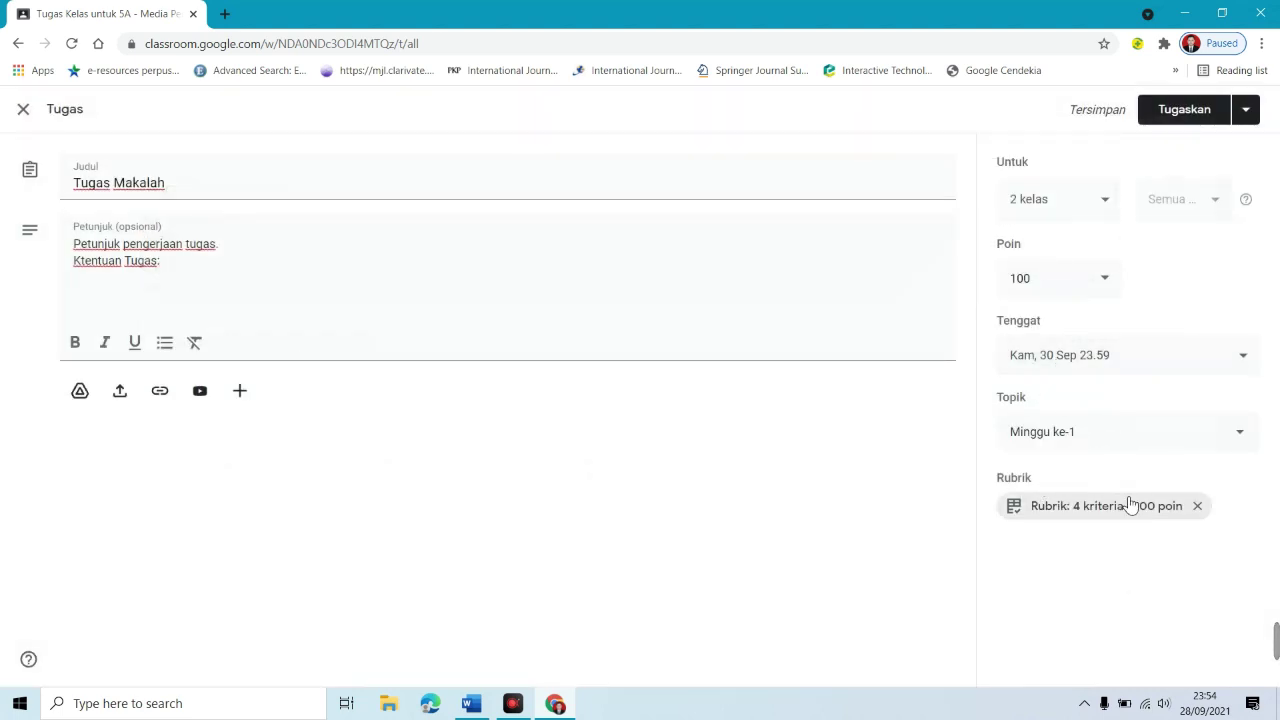
pyautogui.moveTo(1276, 619)
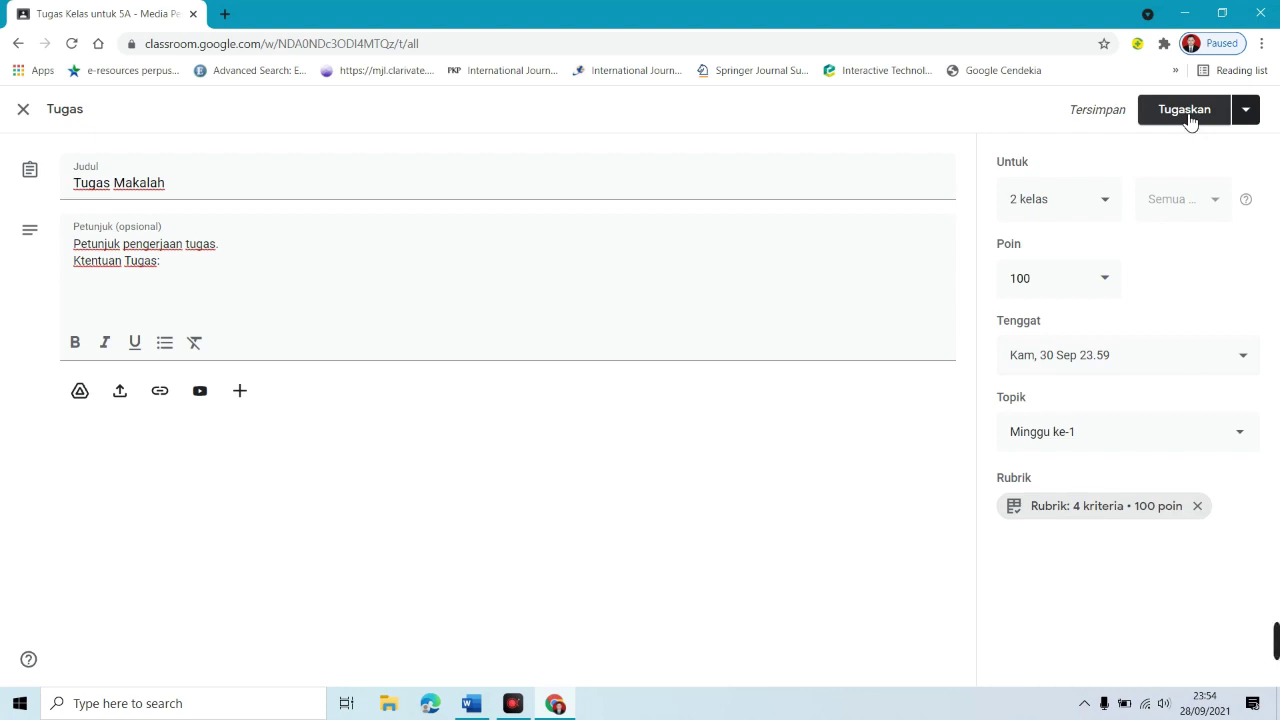
pyautogui.click(1249, 117)
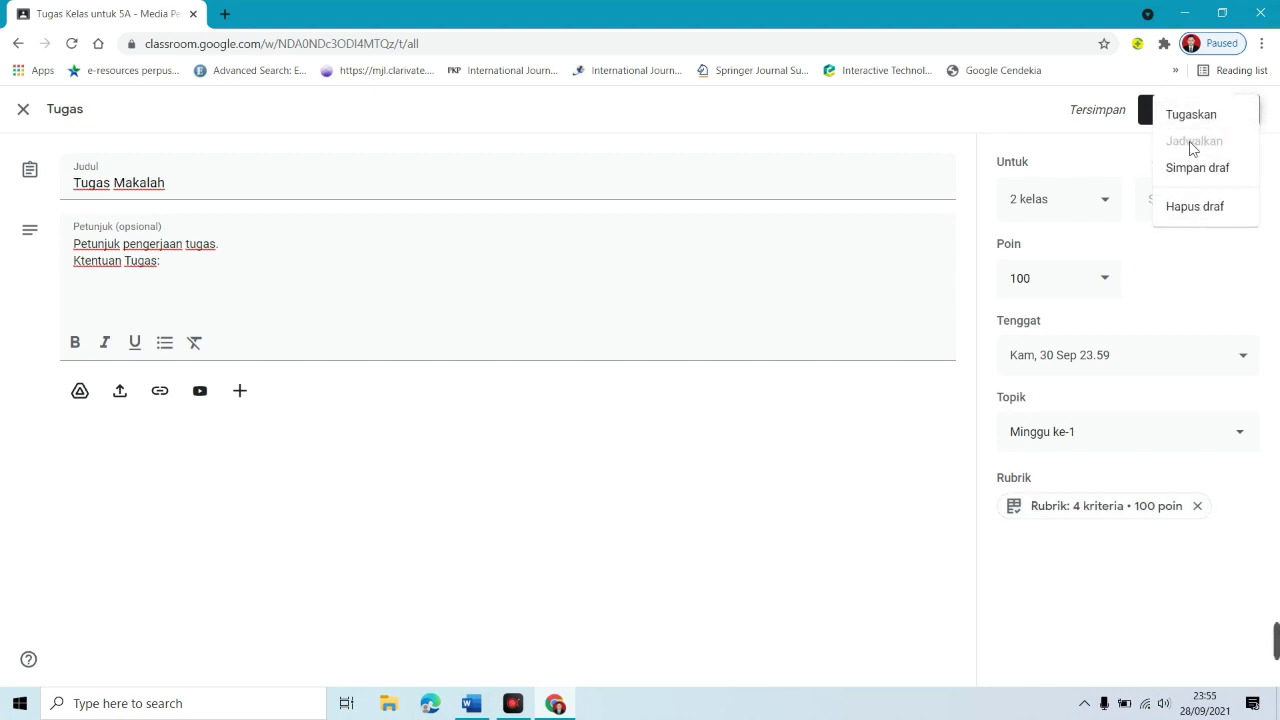
pyautogui.click(1078, 210)
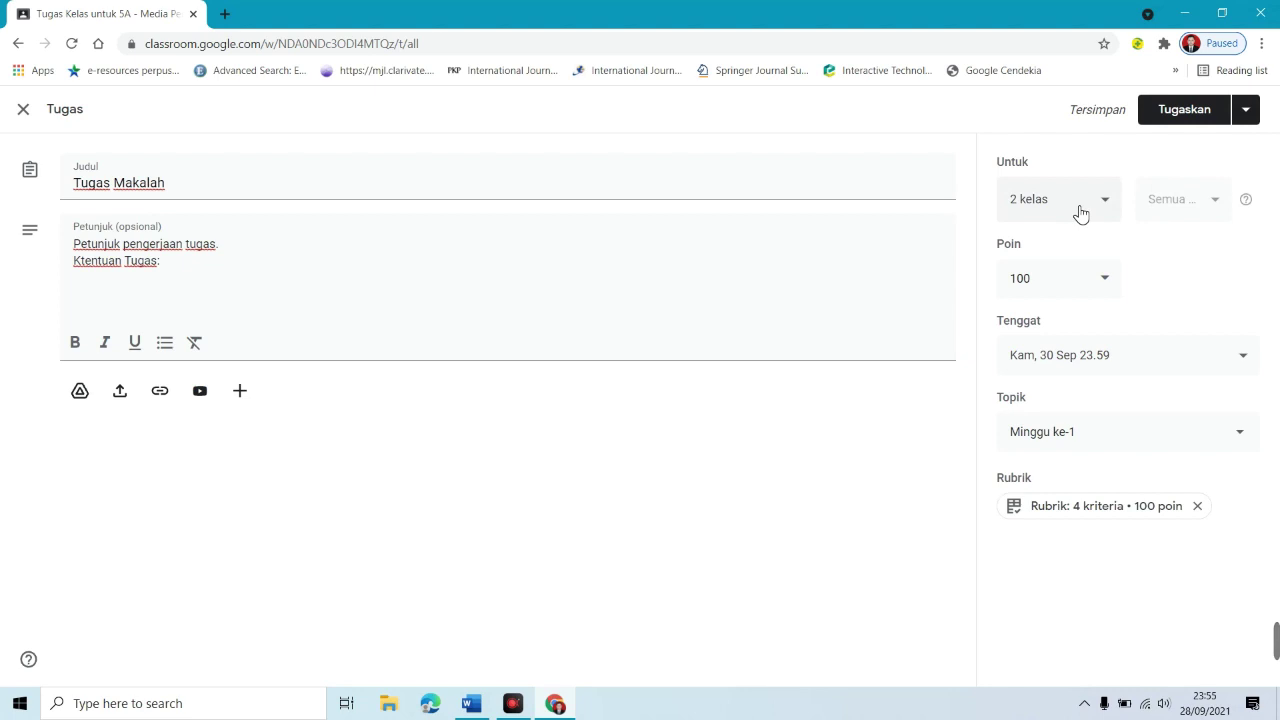
pyautogui.click(1069, 214)
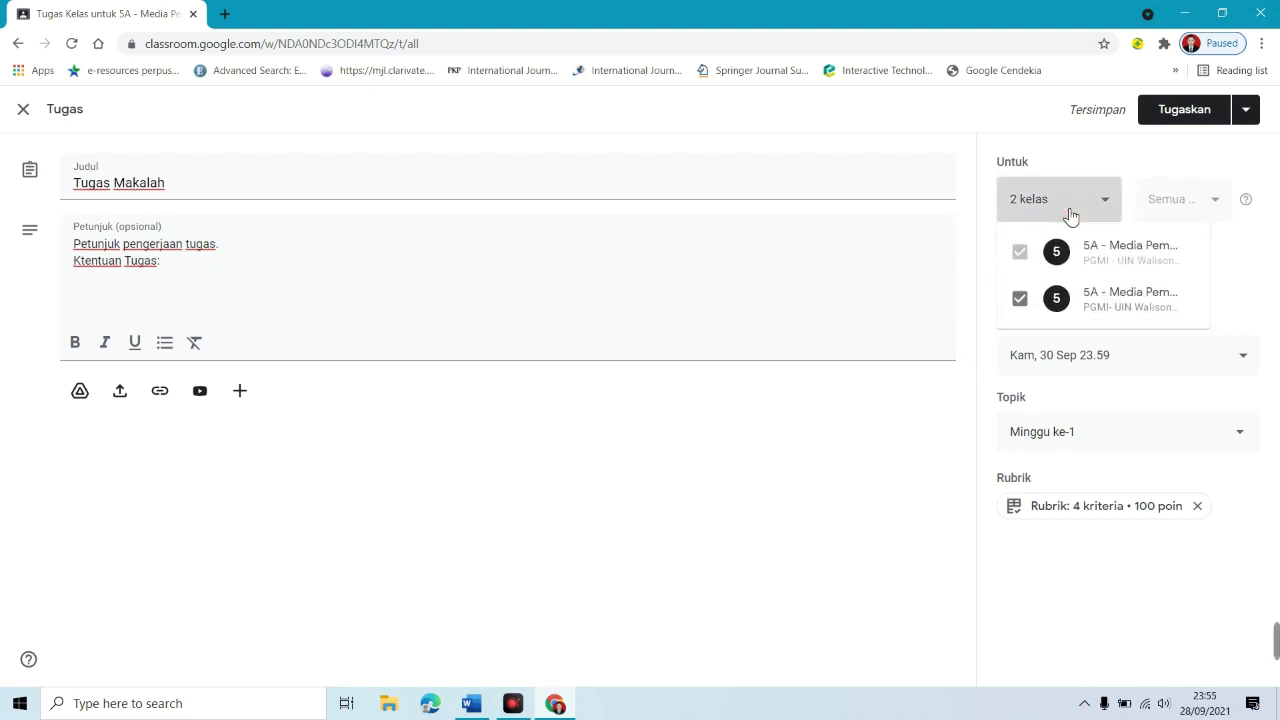
pyautogui.click(1264, 123)
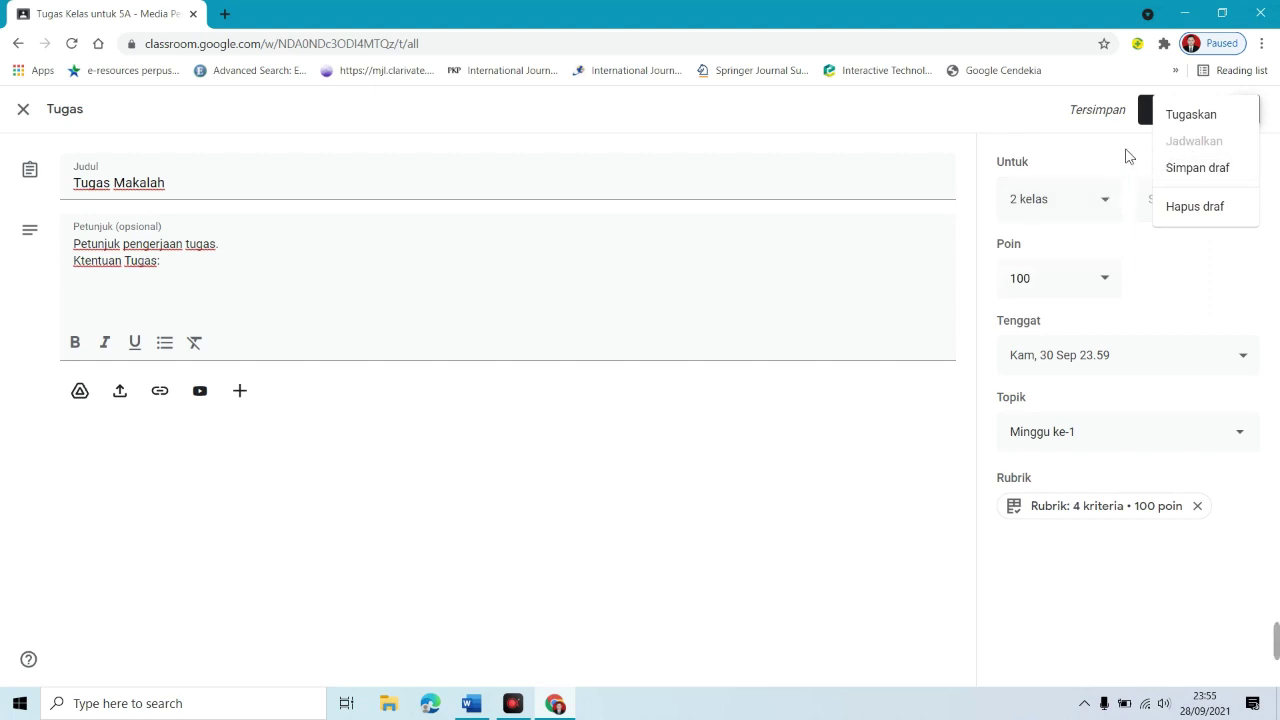
pyautogui.click(1195, 120)
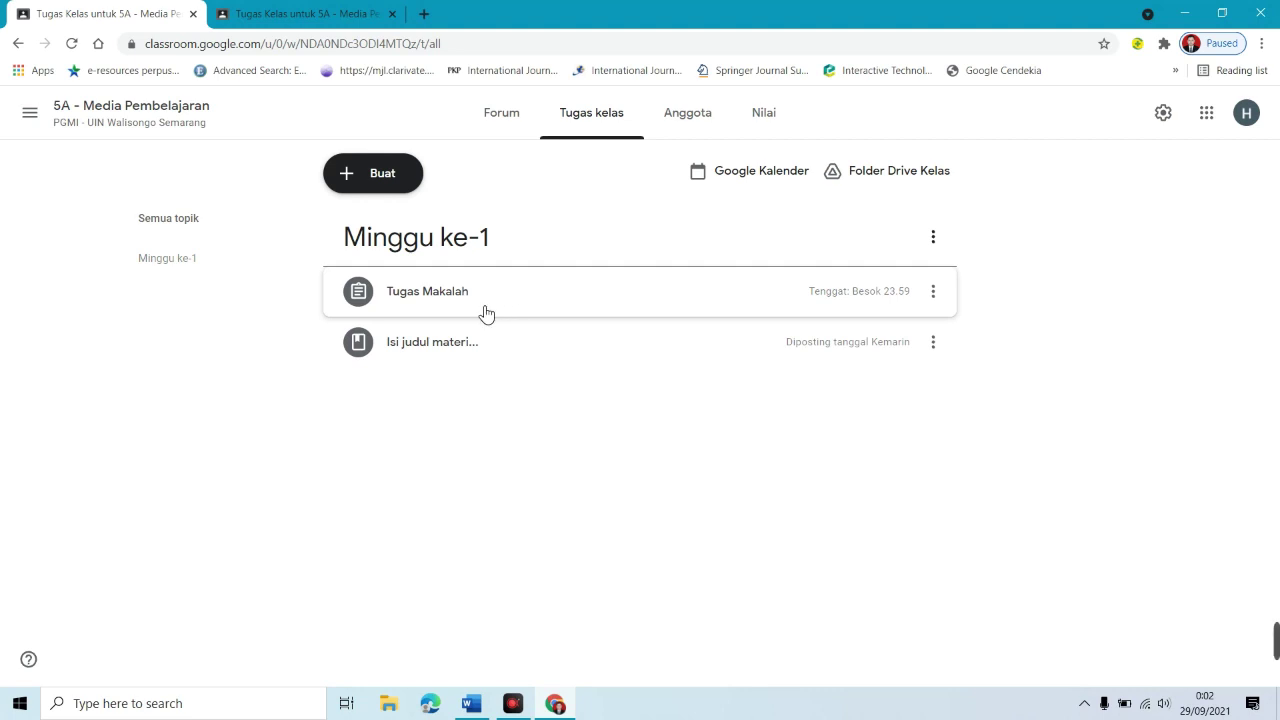
# Step: Expand the Tugas Makalah row, then switch to the student account's browser tab
pyautogui.click(421, 303)
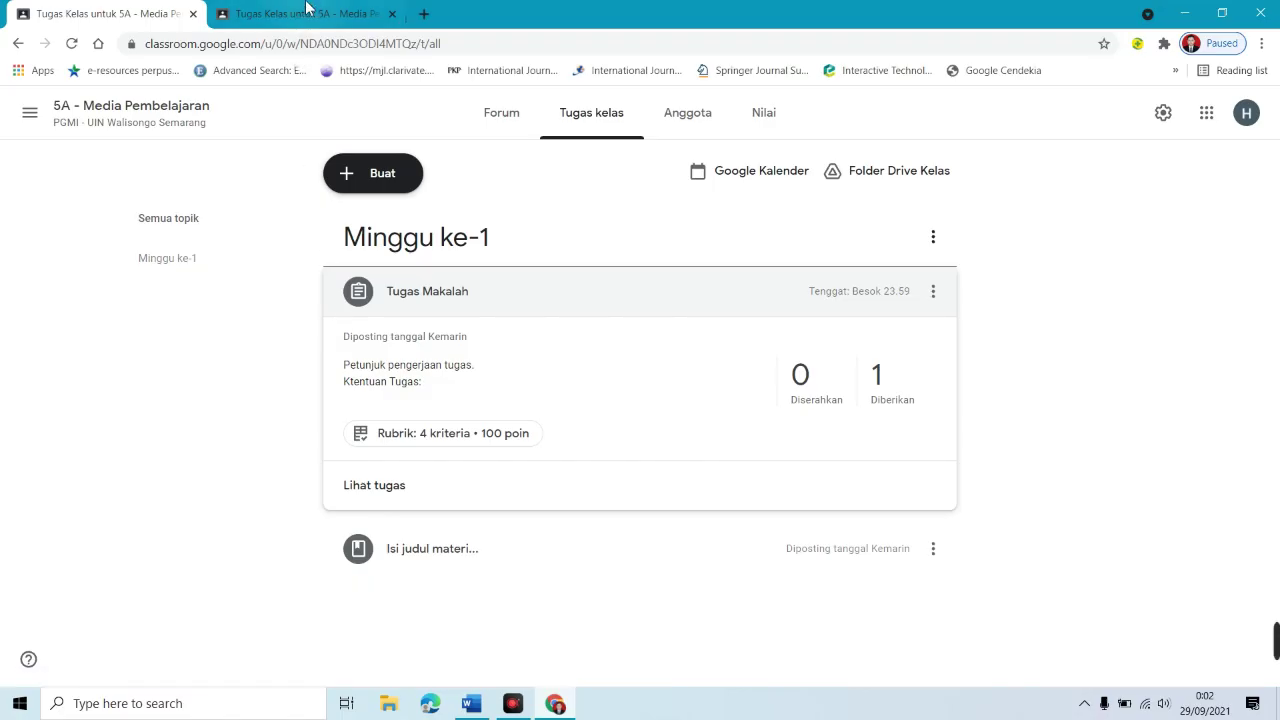
pyautogui.click(305, 12)
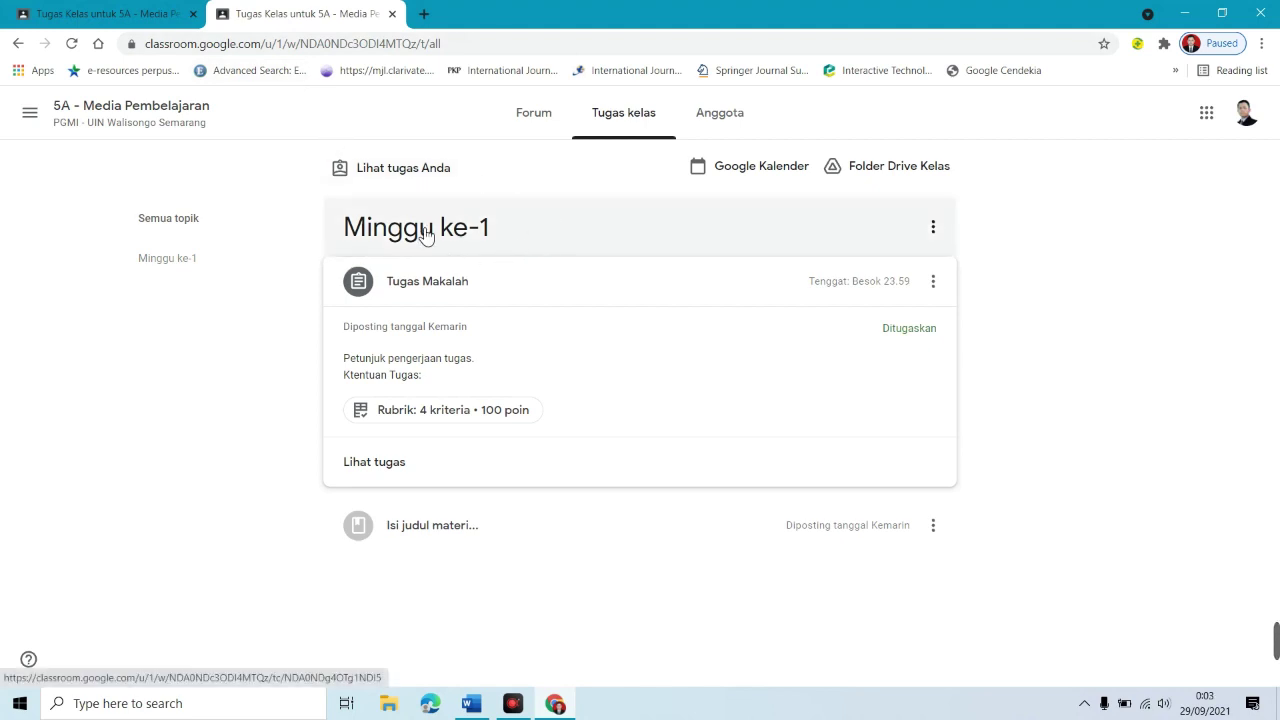
# Step: As the student, open Tugas Makalah, review its 100-point rubric, and open Tambah atau buat
pyautogui.click(377, 470)
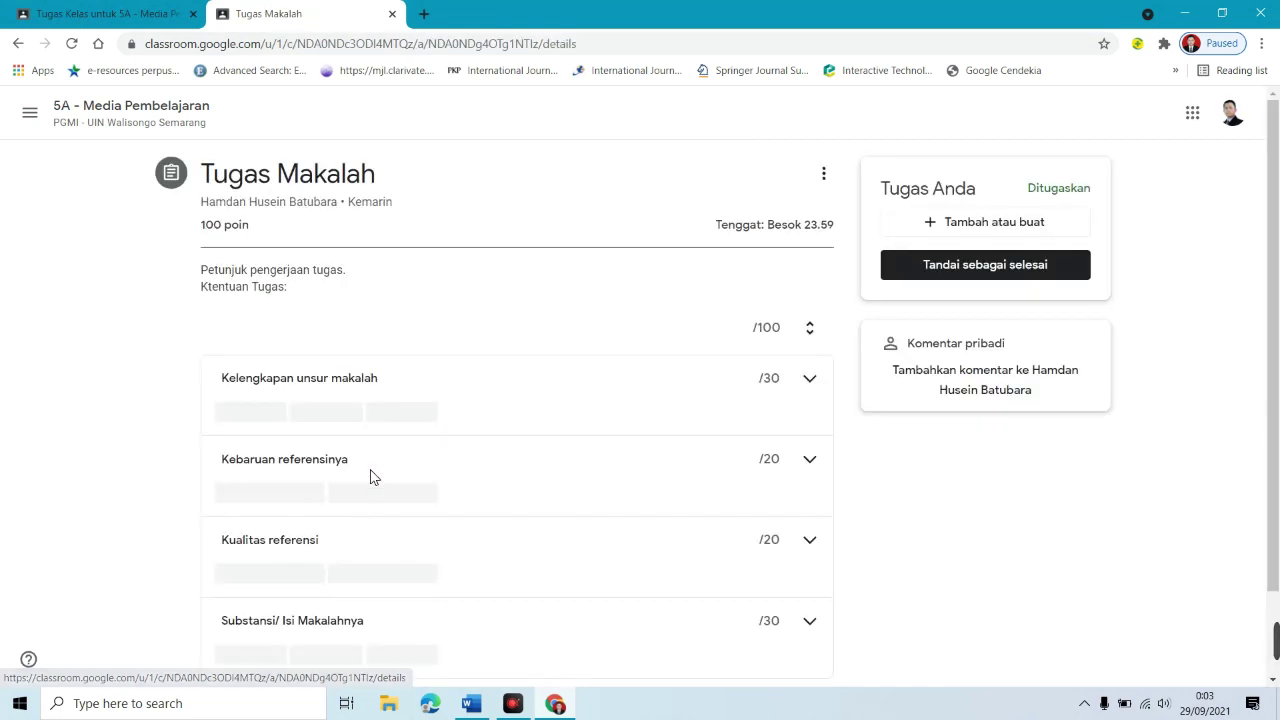
pyautogui.moveTo(1277, 148); pyautogui.dragTo(1274, 96)
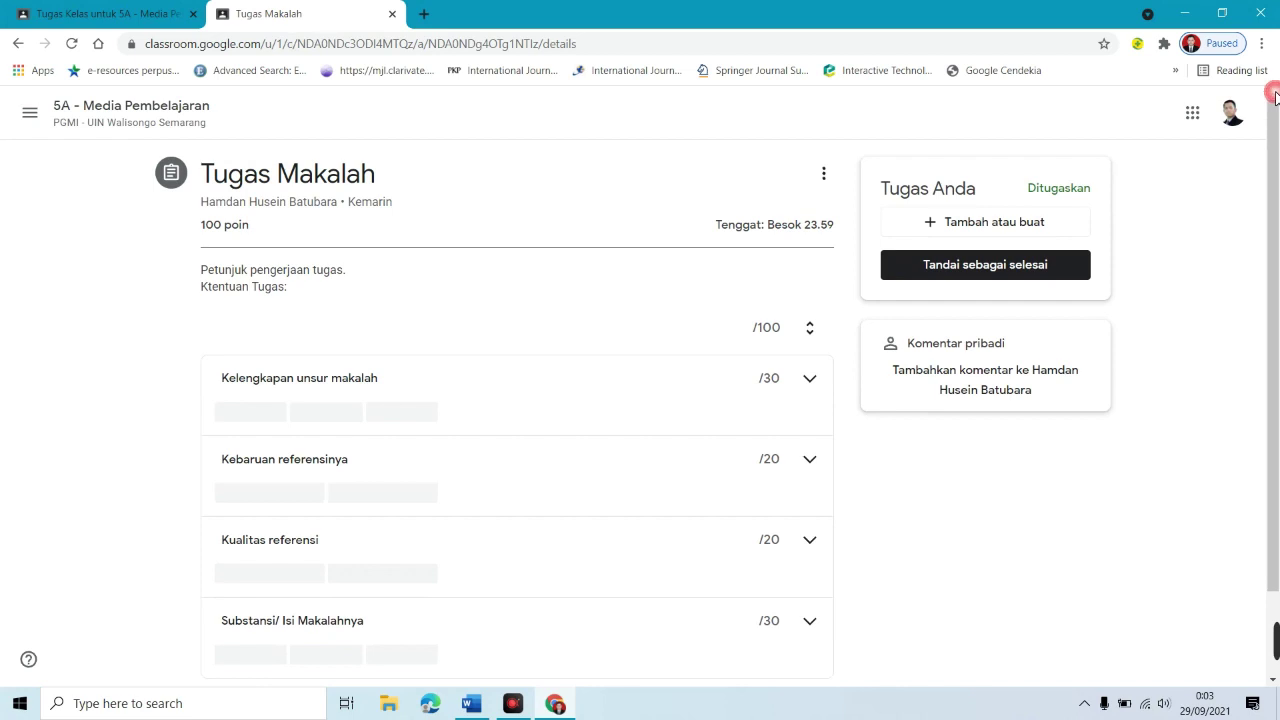
pyautogui.moveTo(200, 230); pyautogui.dragTo(318, 296)
pyautogui.click(234, 277)
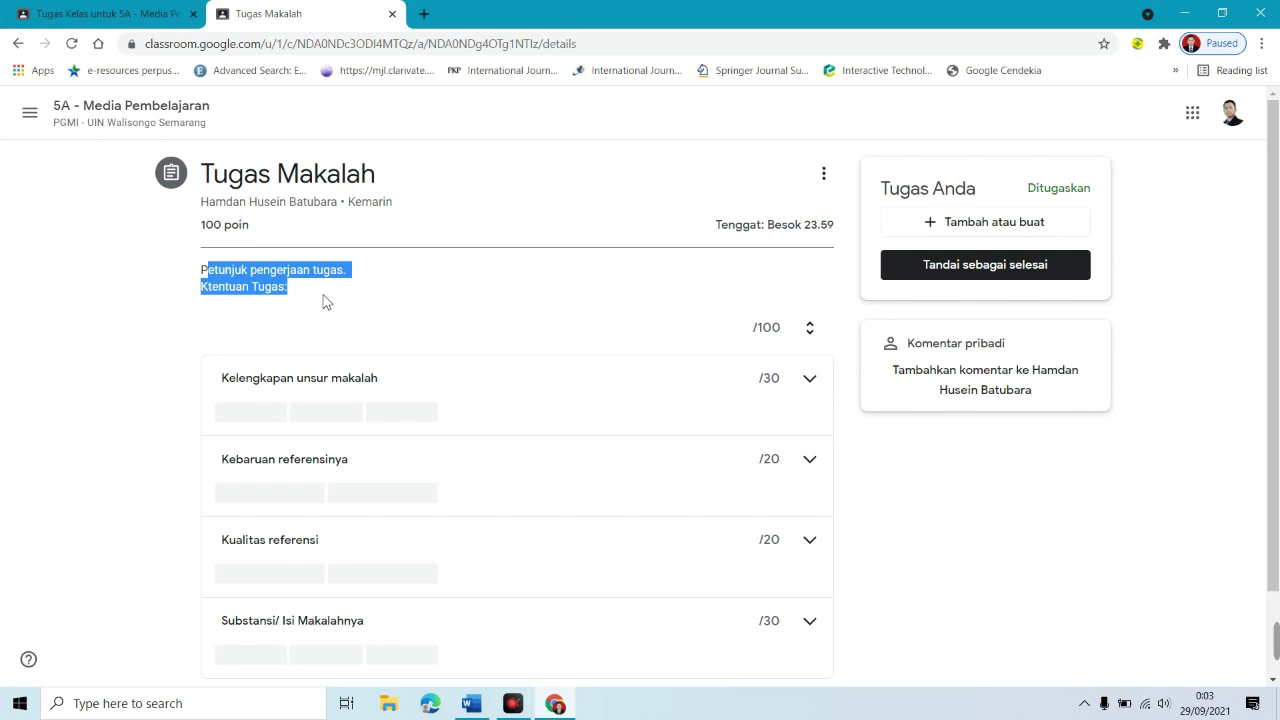
pyautogui.scroll(-1, 1000, 318)
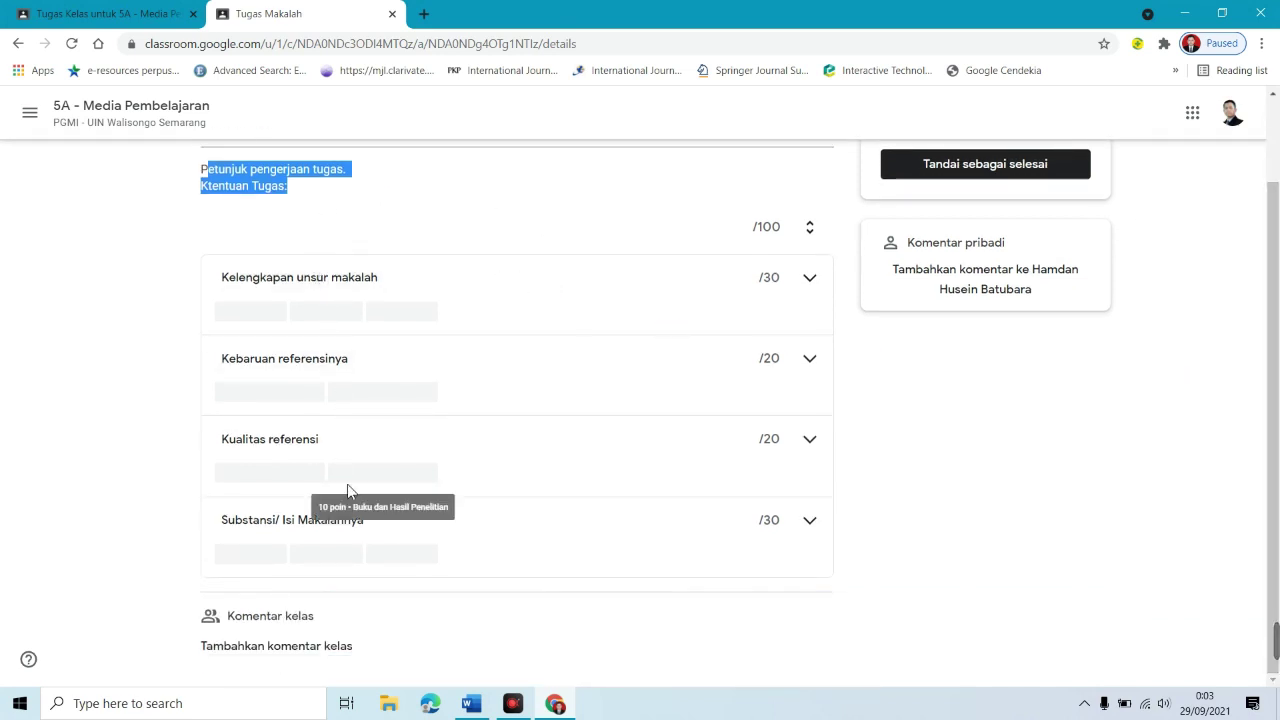
pyautogui.scroll(1, 1243, 271)
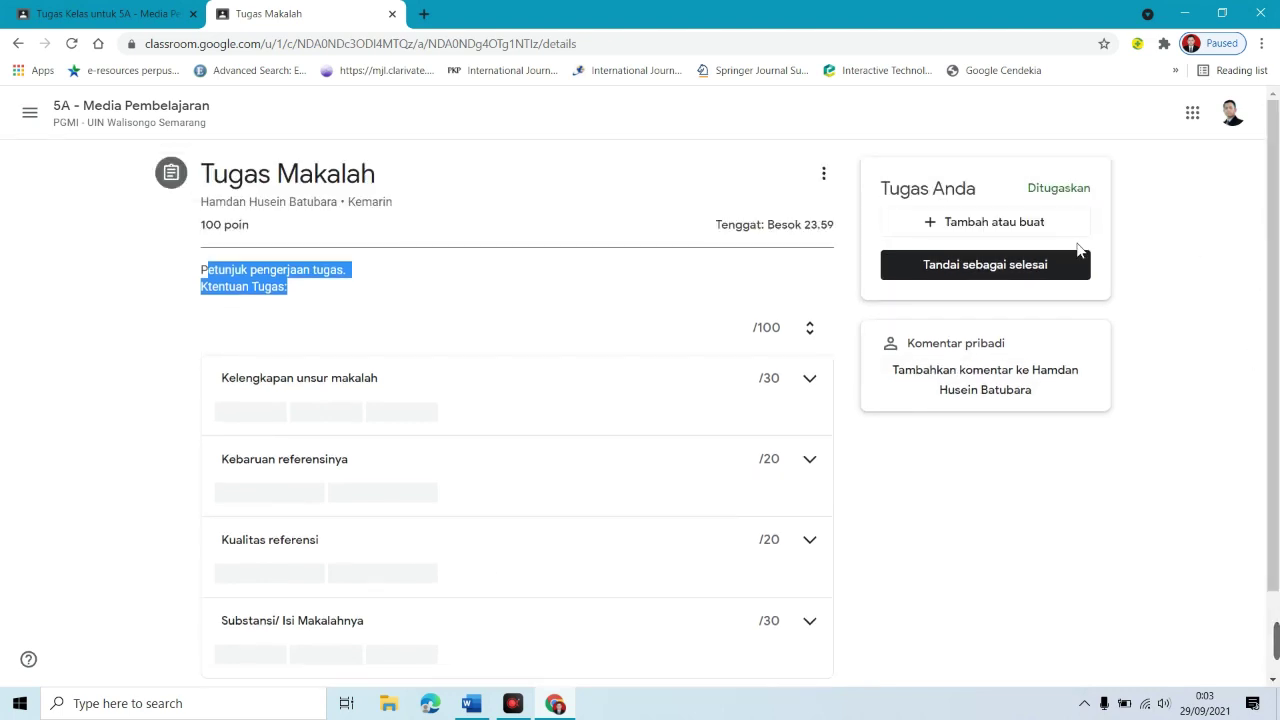
pyautogui.click(1003, 231)
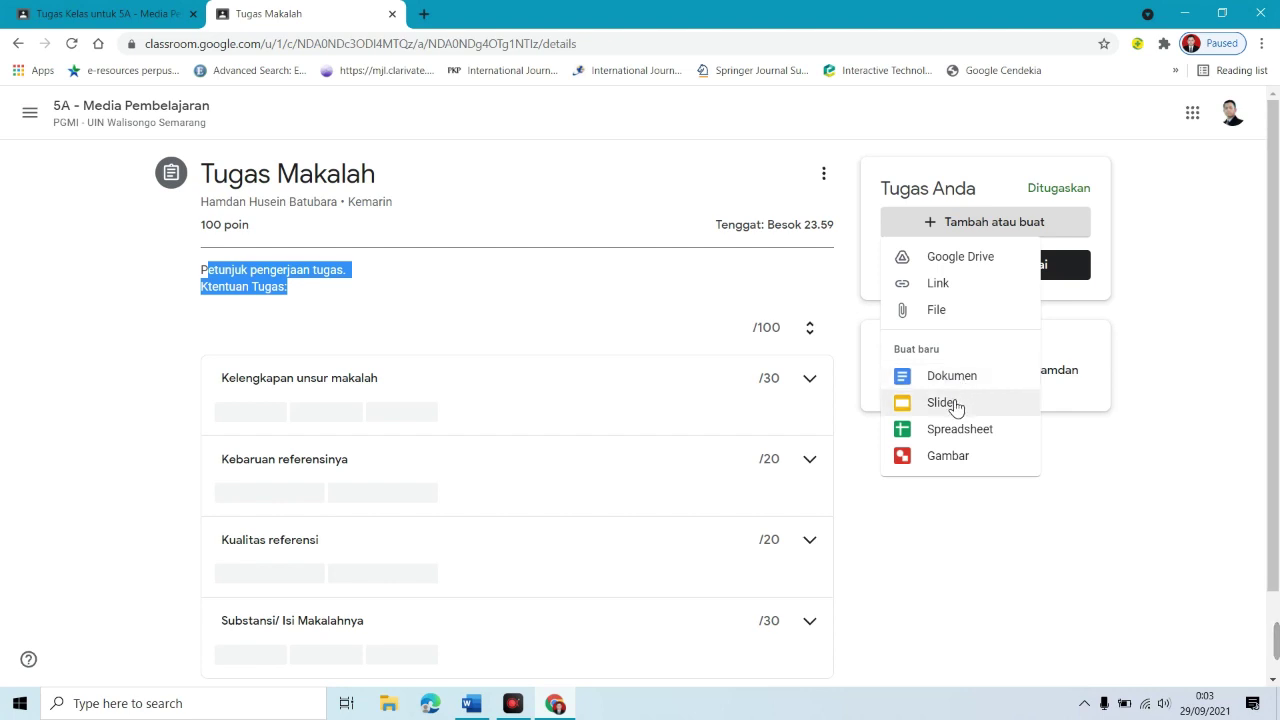
# Step: Attach the Merdeka Belajar implementation guide PDF uploaded from the computer
pyautogui.click(937, 318)
pyautogui.click(634, 495)
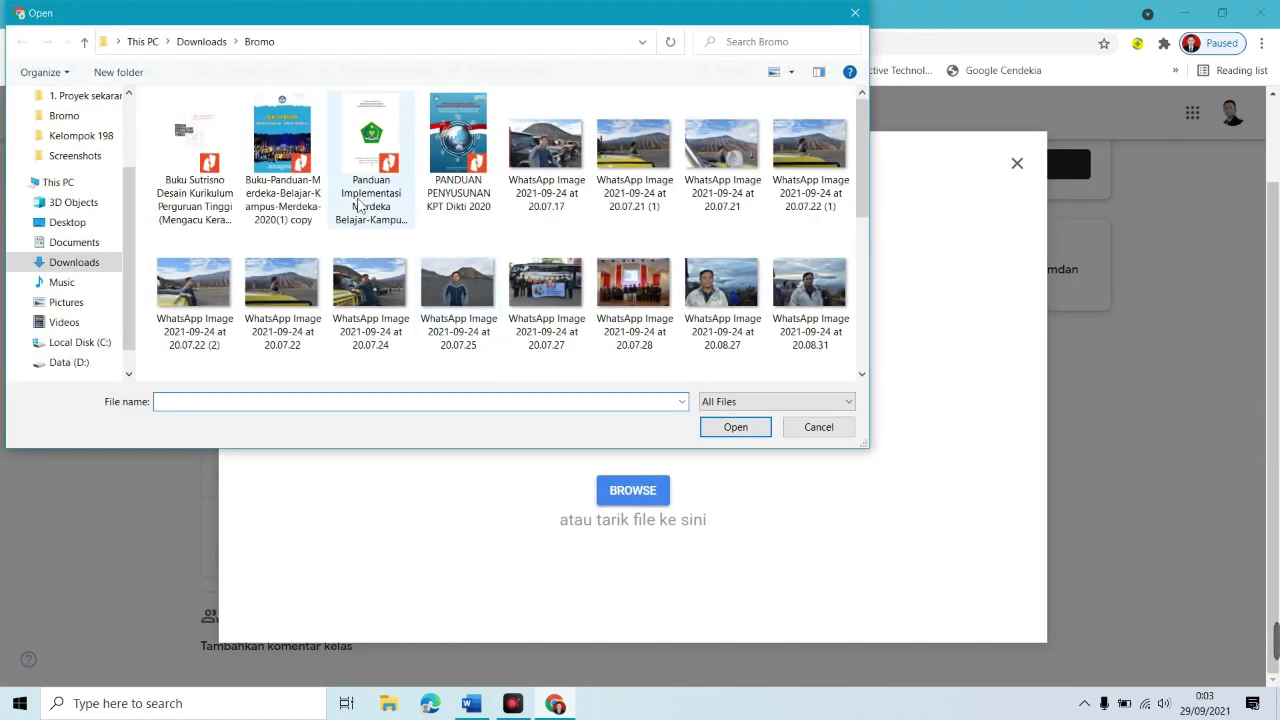
pyautogui.click(205, 162)
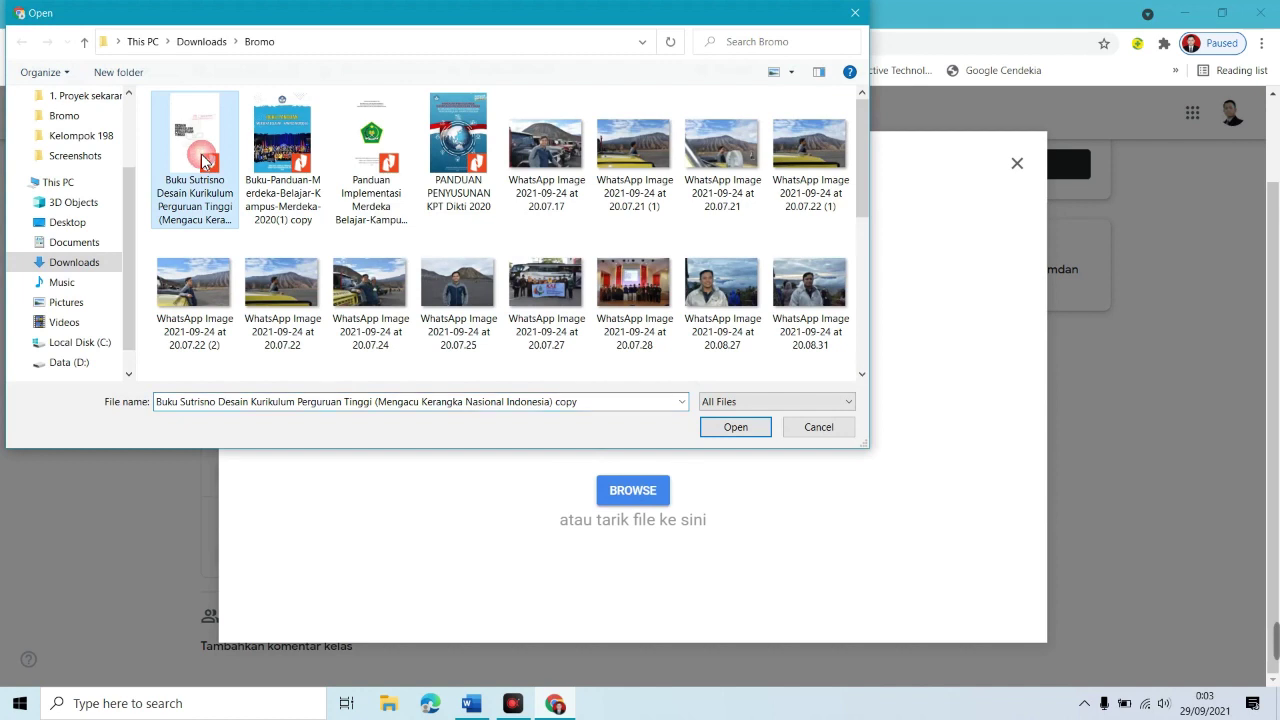
pyautogui.click(372, 170)
pyautogui.click(730, 430)
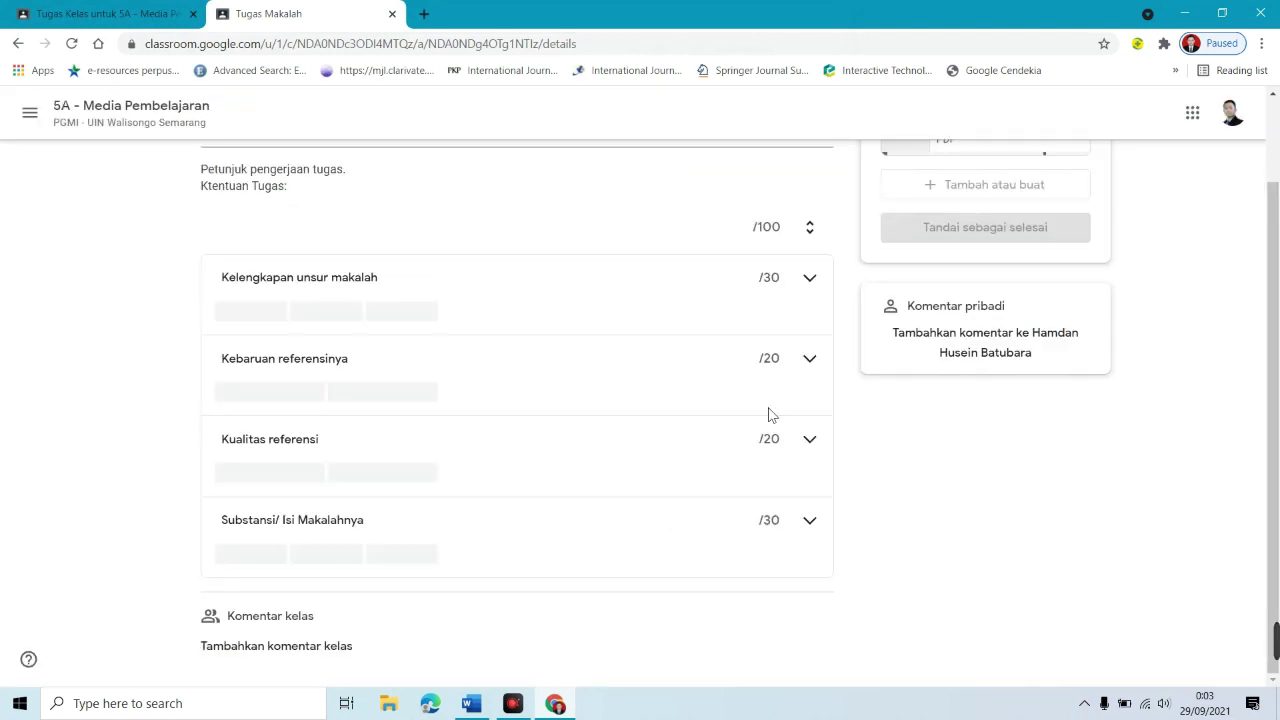
pyautogui.scroll(1, 1259, 330)
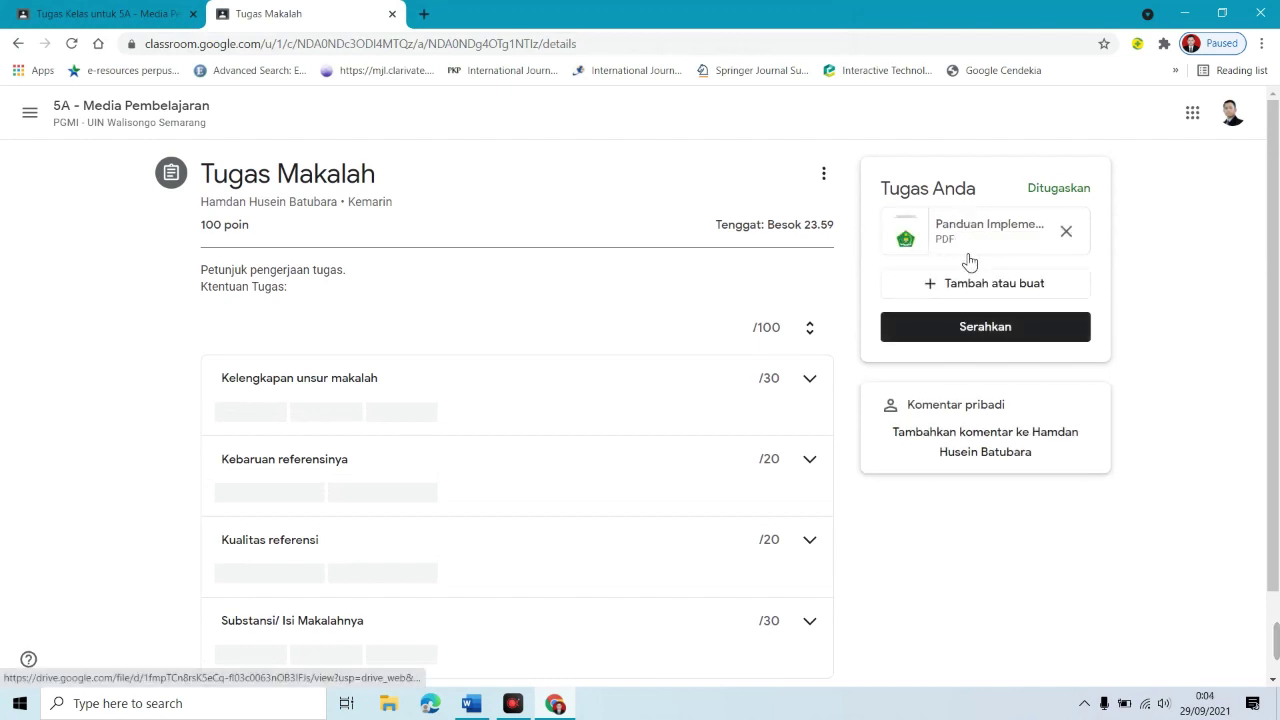
# Step: Hand in Tugas Makalah and confirm the submission with Serahkan
pyautogui.click(1021, 331)
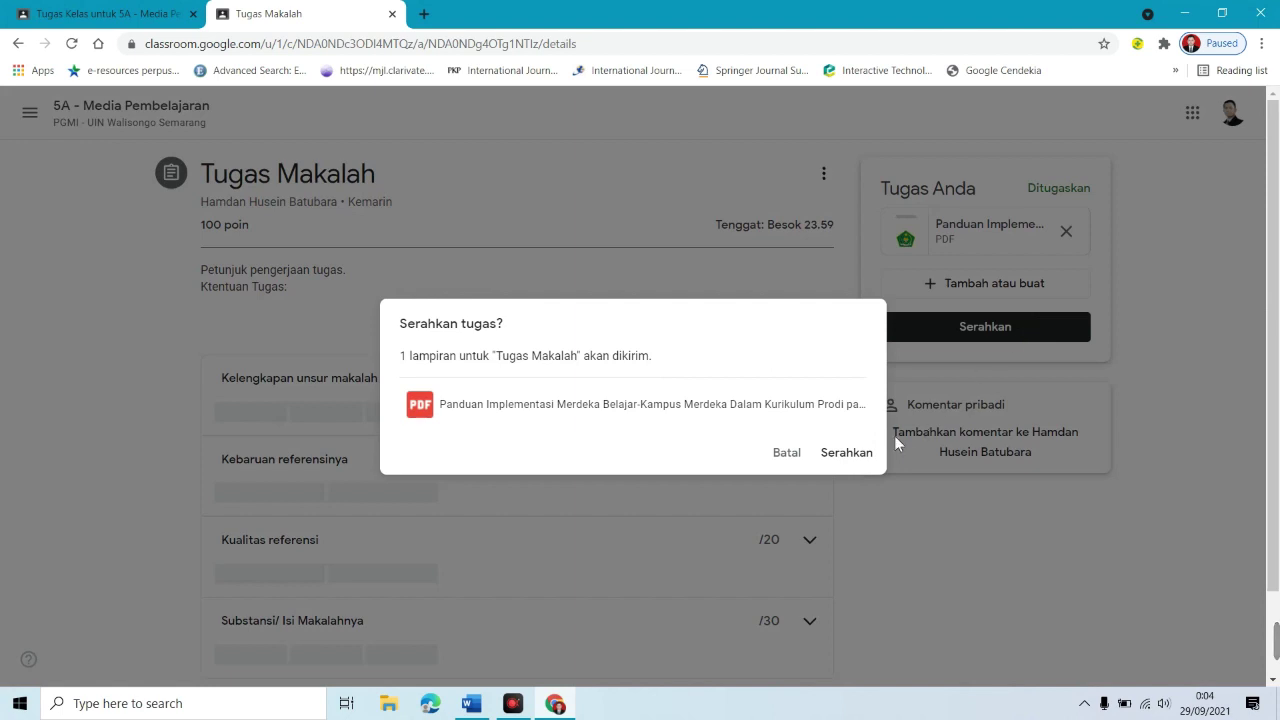
pyautogui.click(848, 457)
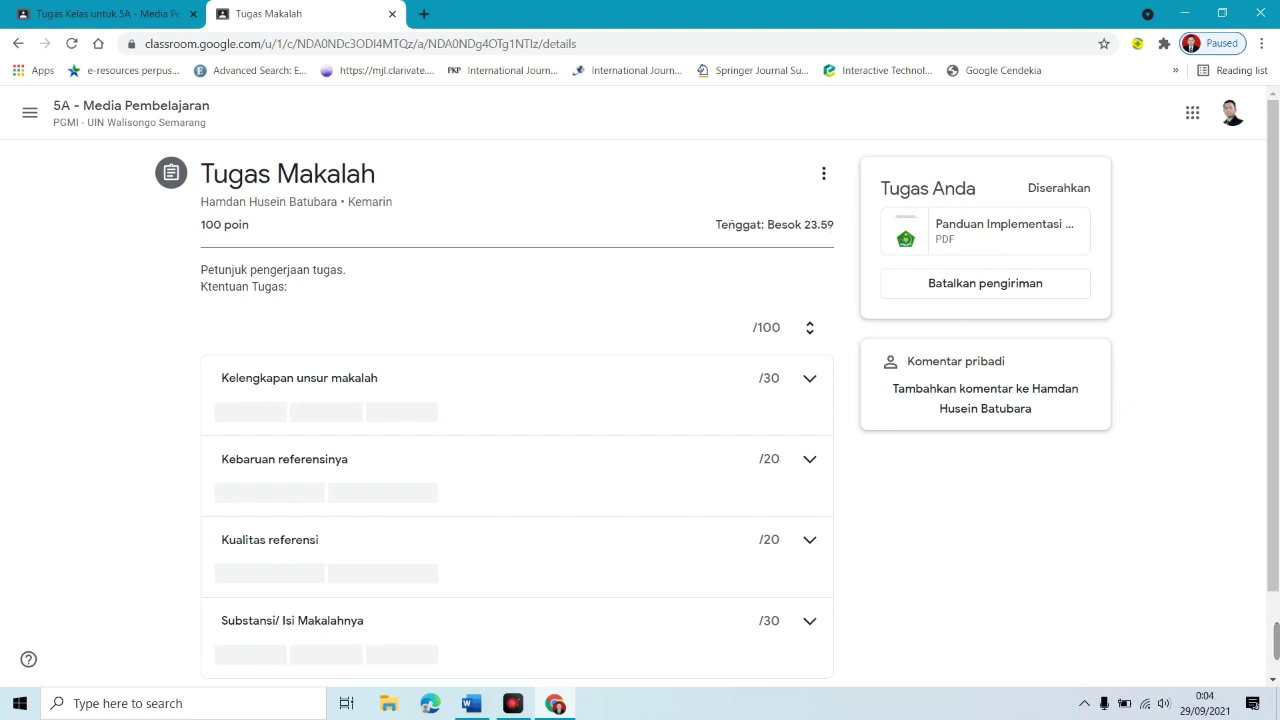
pyautogui.moveTo(731, 228); pyautogui.dragTo(840, 233)
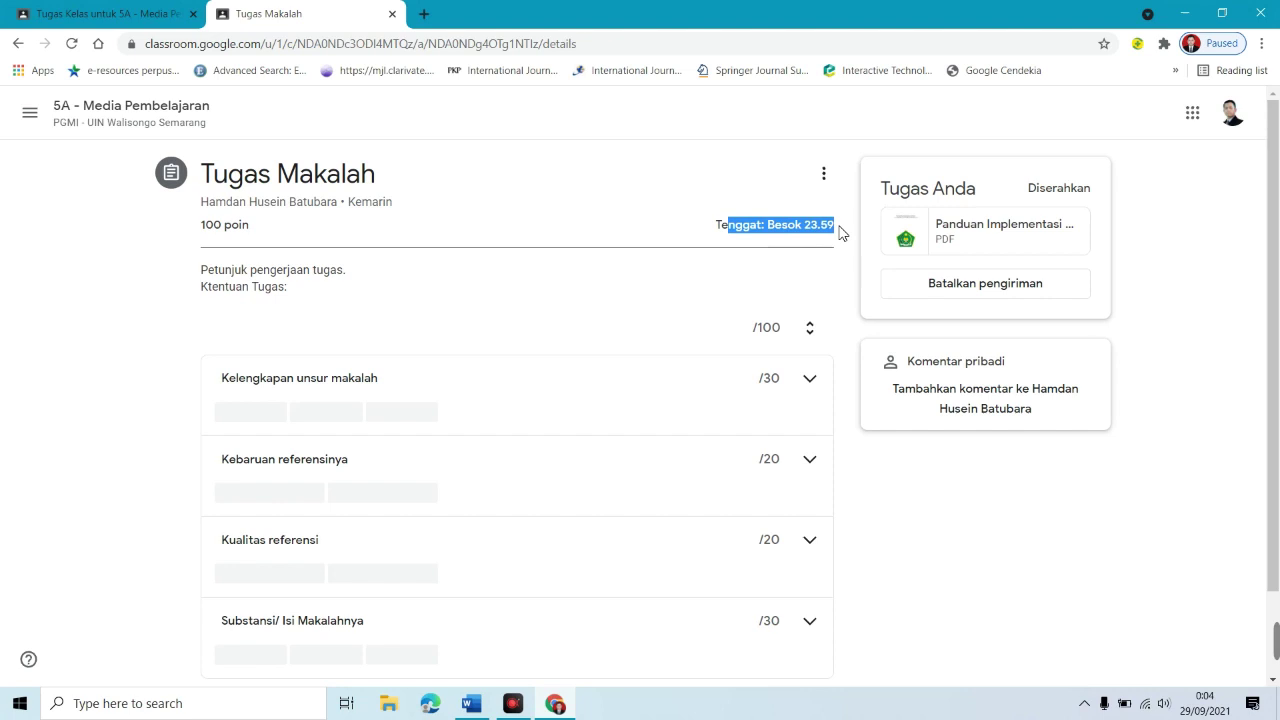
pyautogui.click(836, 231)
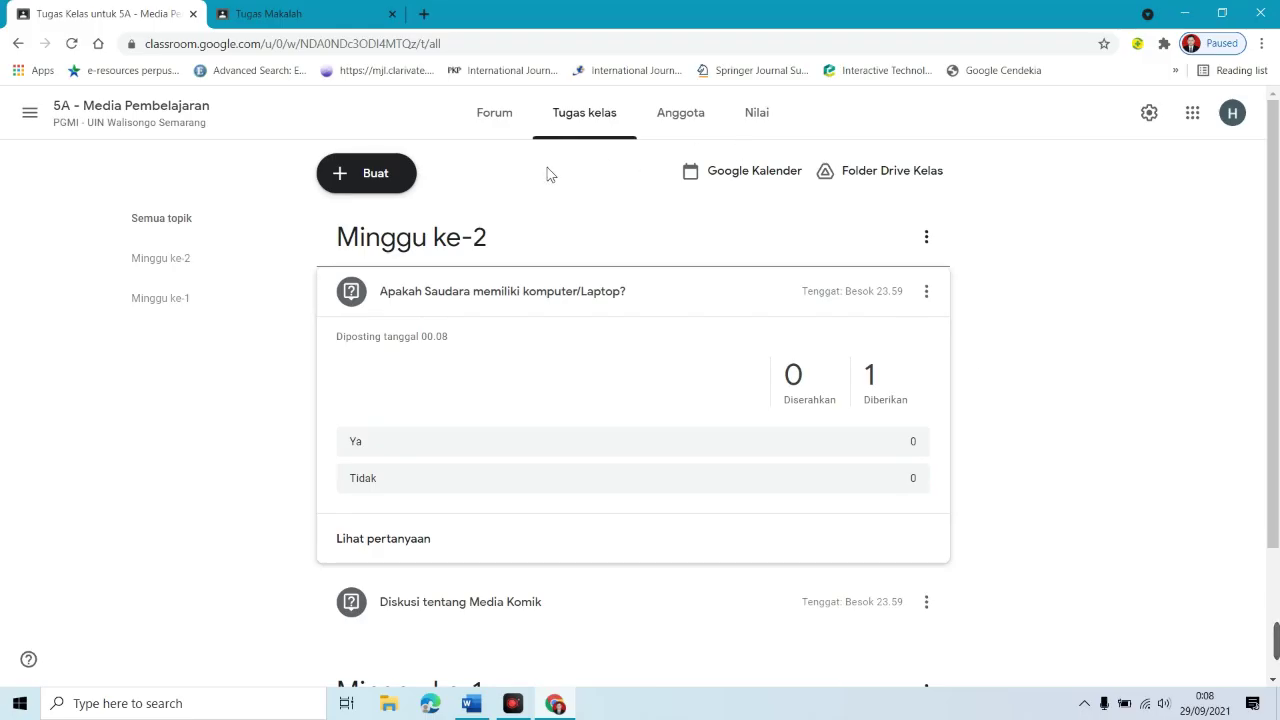
# Step: Create a new quiz assignment titled 'Ujian Tengah Semester'
pyautogui.click(377, 192)
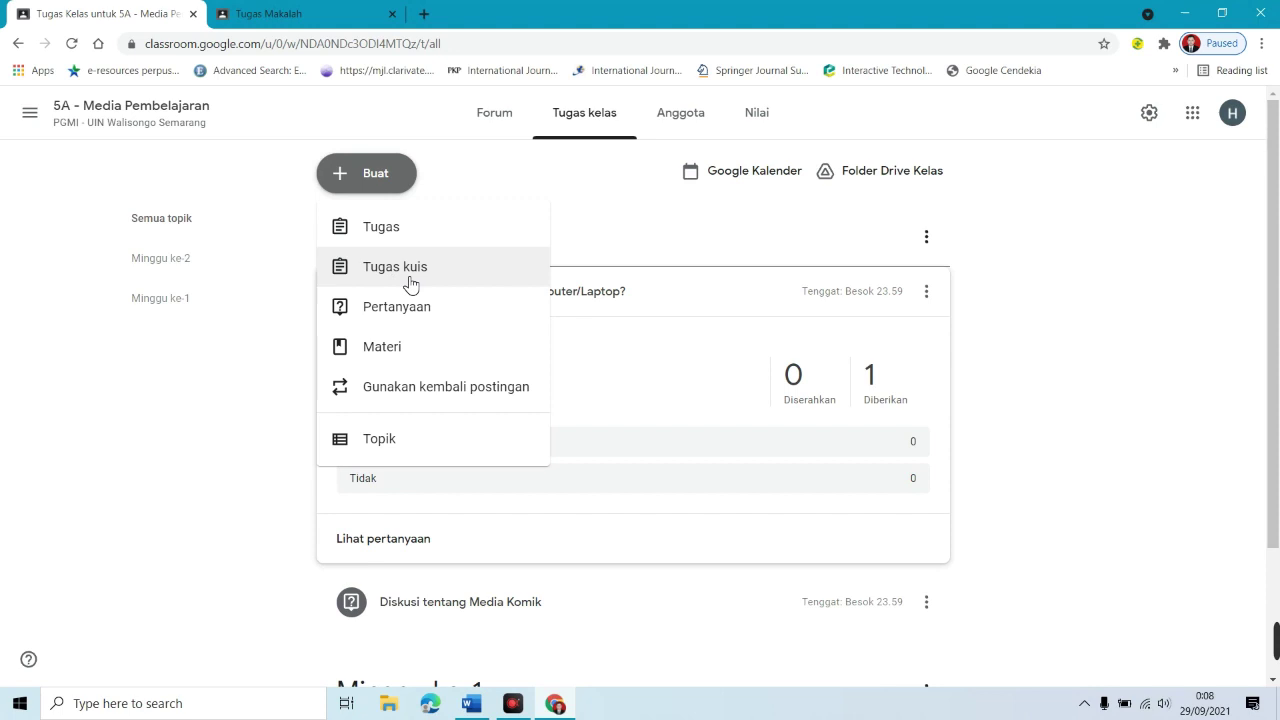
pyautogui.click(411, 285)
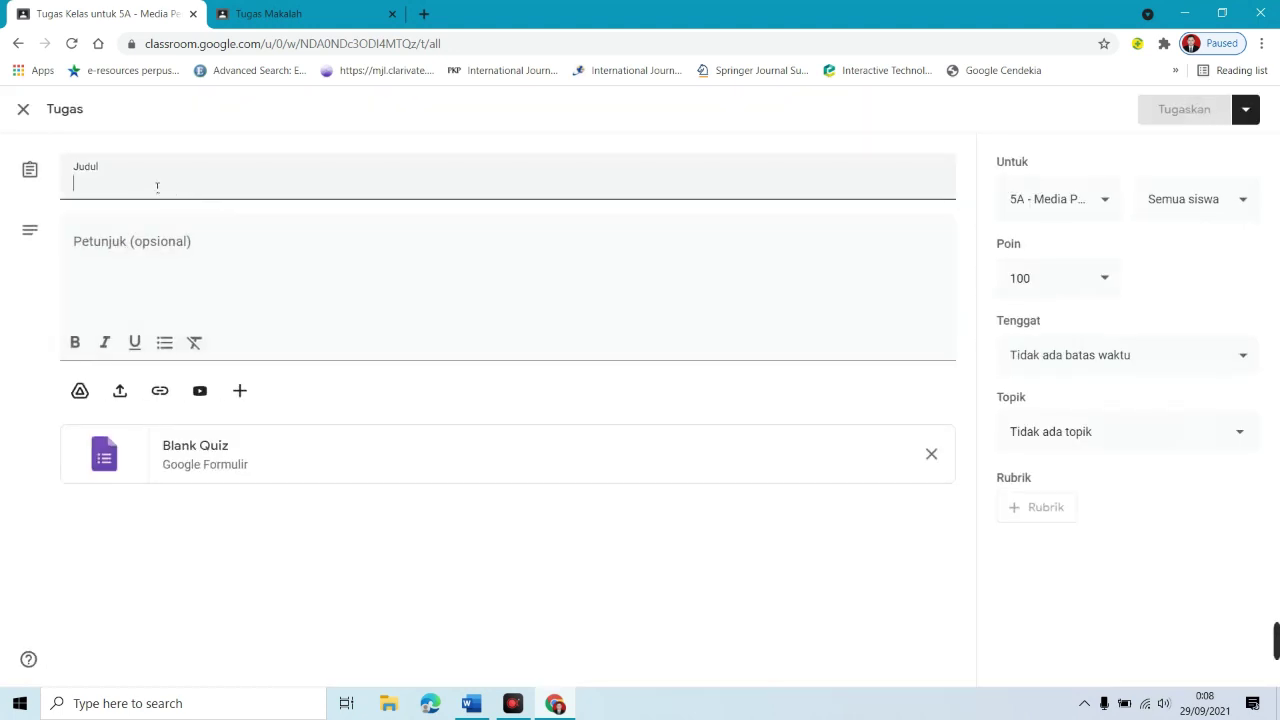
pyautogui.write('Uj')
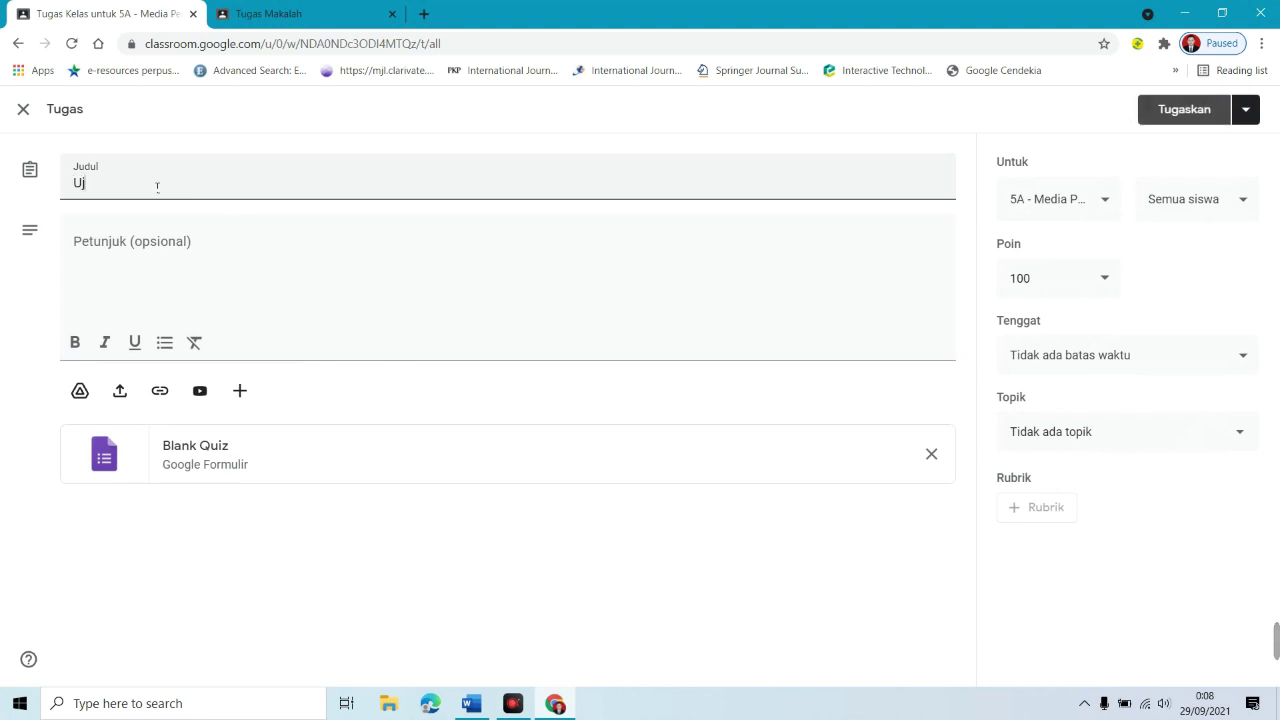
pyautogui.write('ian Tengha Semester')
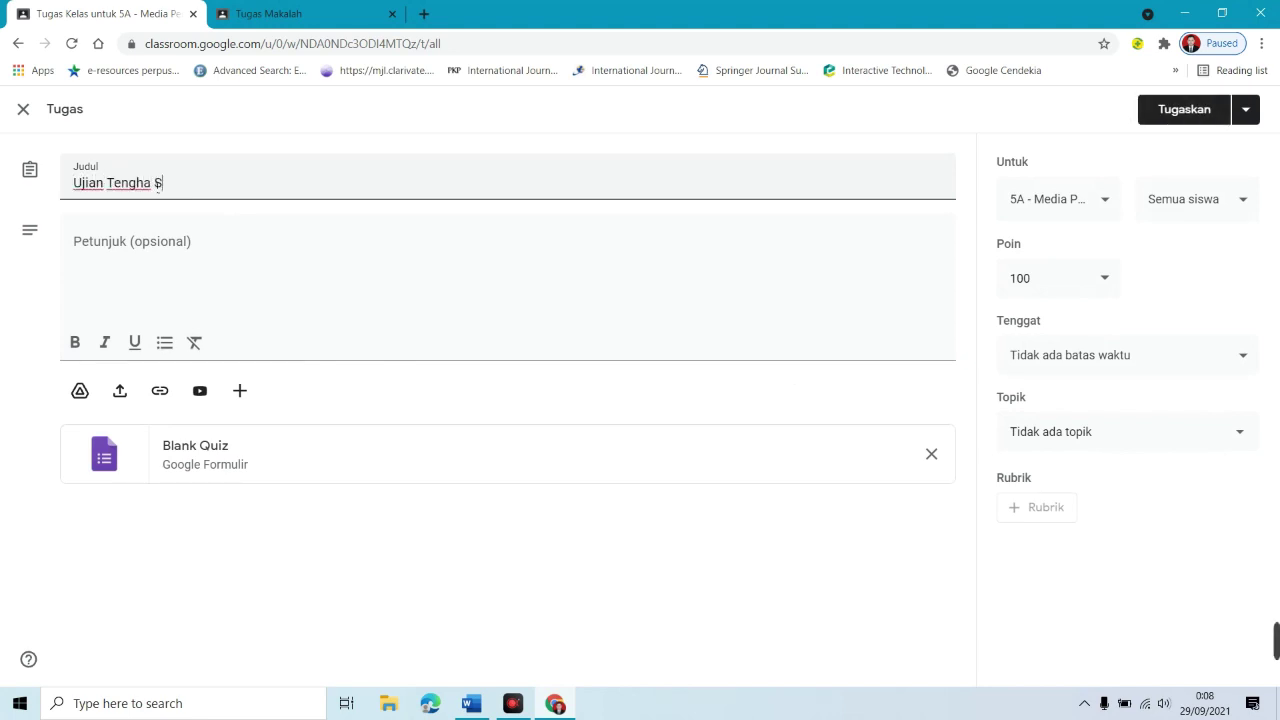
pyautogui.click(145, 238)
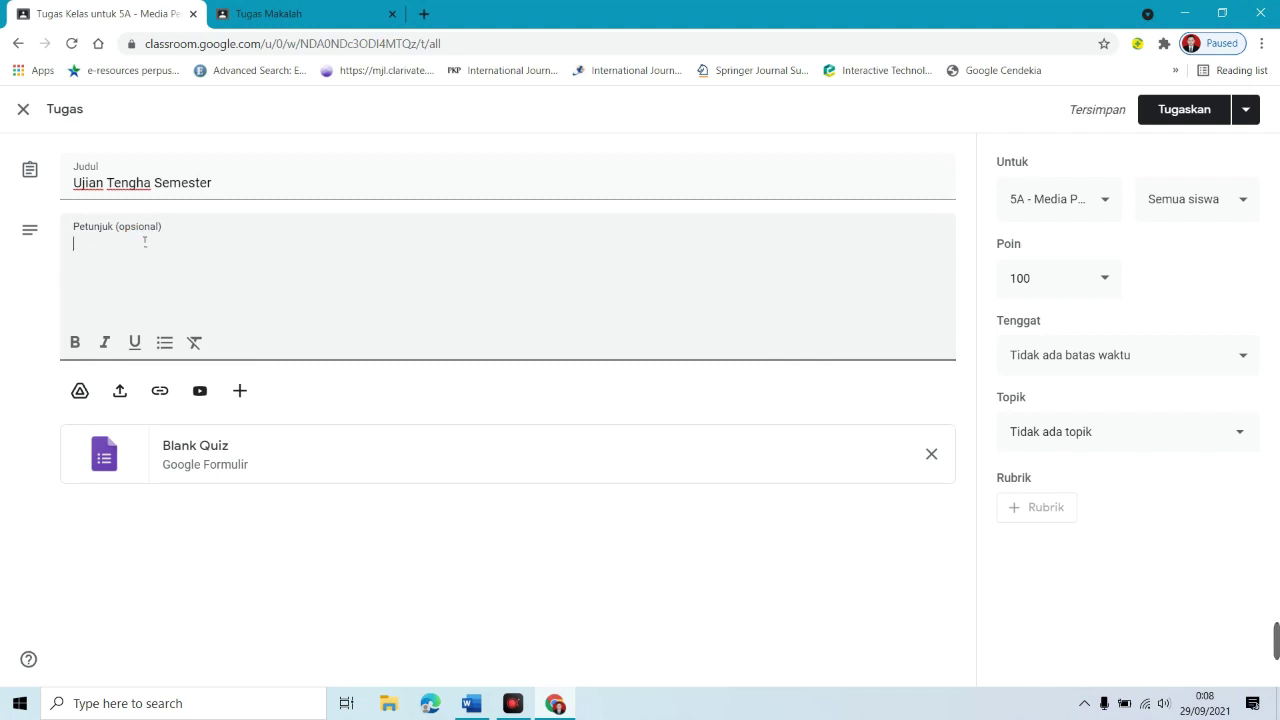
pyautogui.click(152, 184)
pyautogui.press('BackSpace')
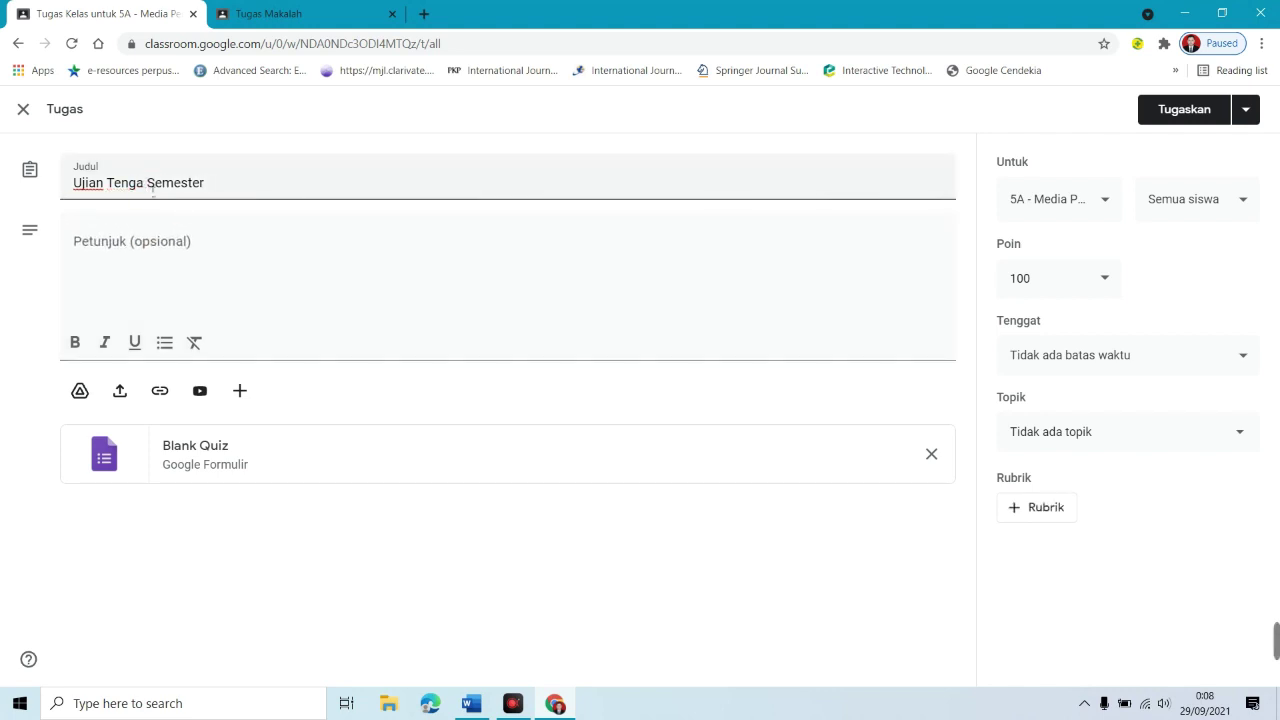
pyautogui.write('h')
pyautogui.click(158, 241)
# Step: Write instructions listing Jumlah Soal 20, Tipe Pilihan Ganda, and Waktu Pengerjaan 20 minutes
pyautogui.write('JUmlah')
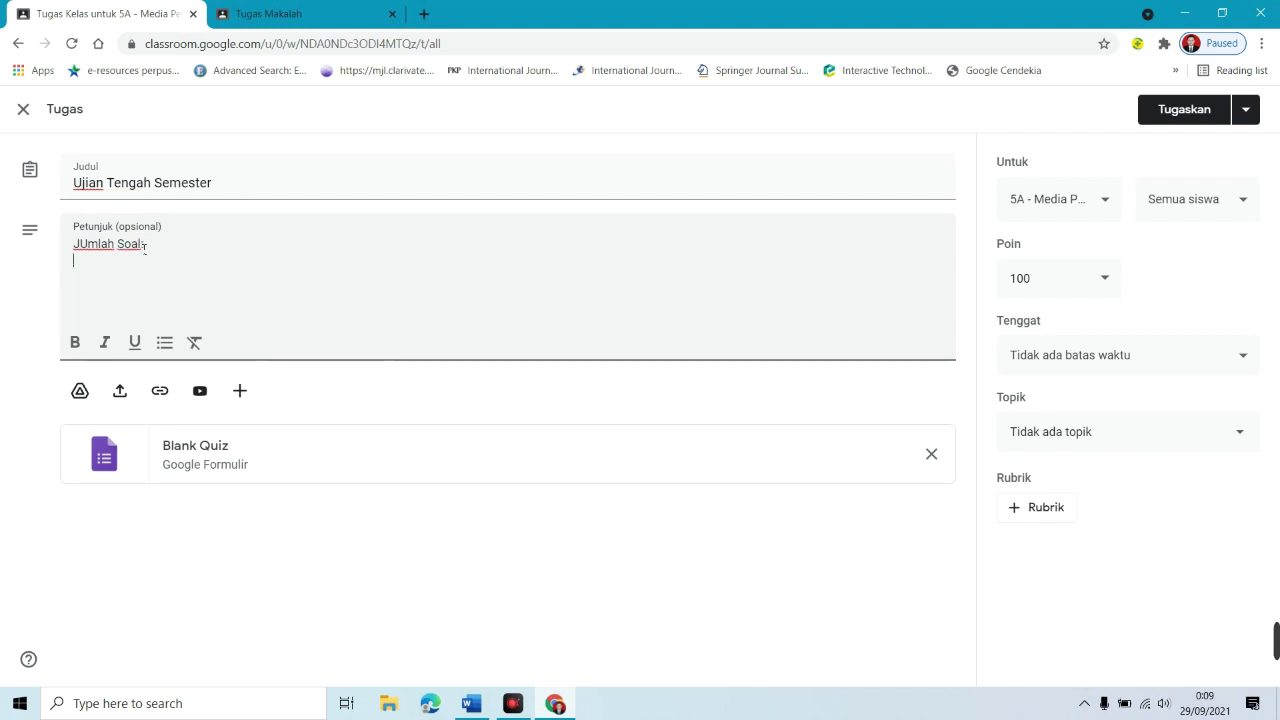
pyautogui.press('Return')
pyautogui.write('Tipe Soal')
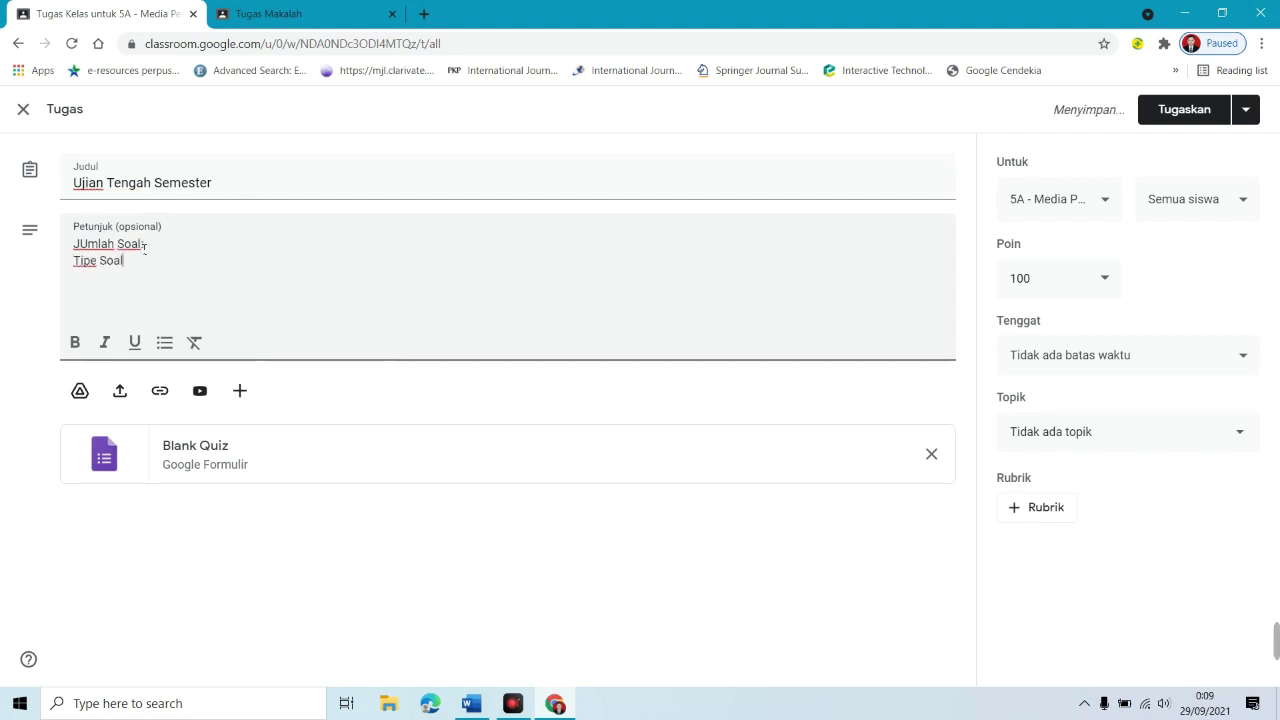
pyautogui.press('Right')
pyautogui.press('Right')
pyautogui.press('Right')
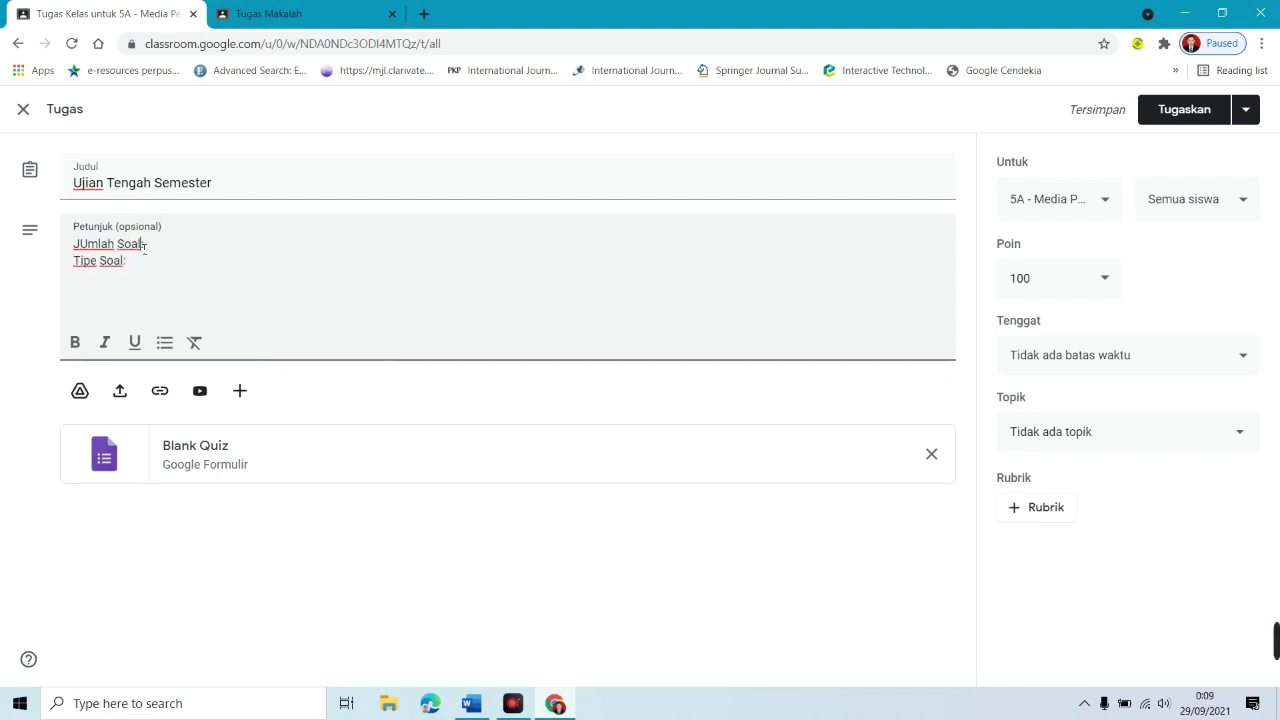
pyautogui.press('Down')
pyautogui.write('Pilihan W=Ganda')
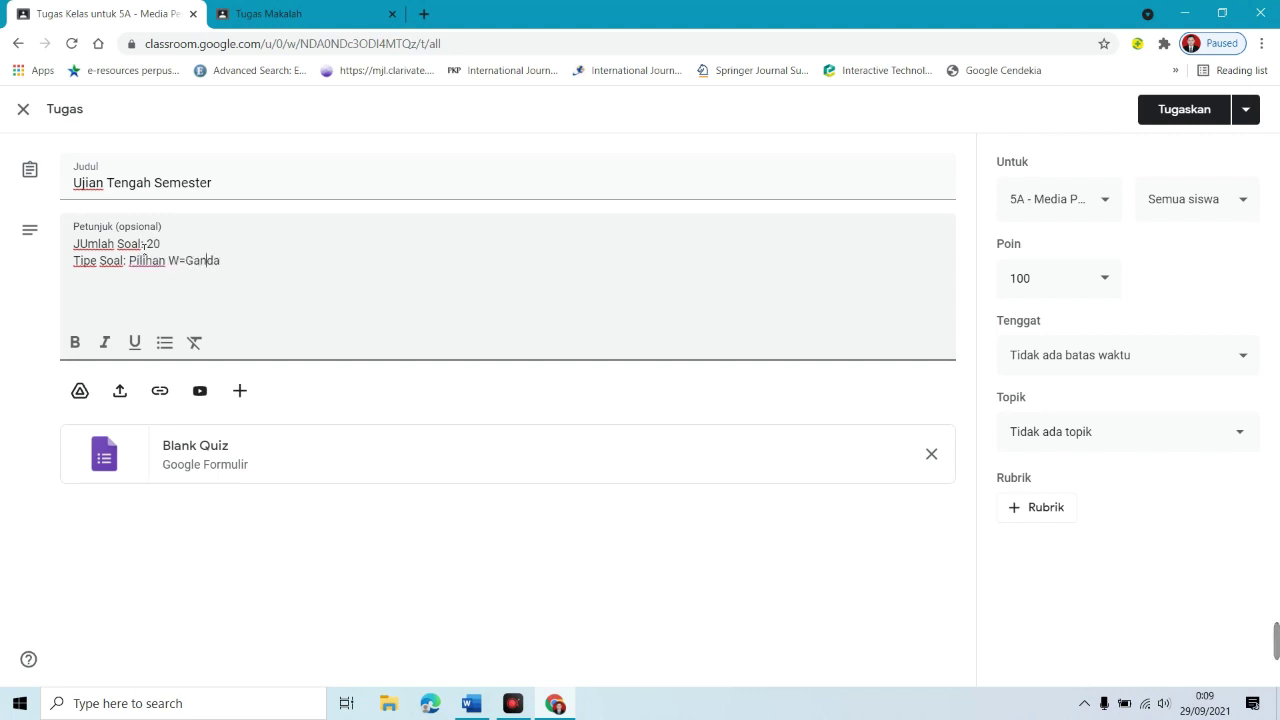
pyautogui.press('Left')
pyautogui.press('Left')
pyautogui.press('Left')
pyautogui.press('BackSpace')
pyautogui.press('BackSpace')
pyautogui.press('End')
pyautogui.write('Waktu Pengerjaan: 20 m')
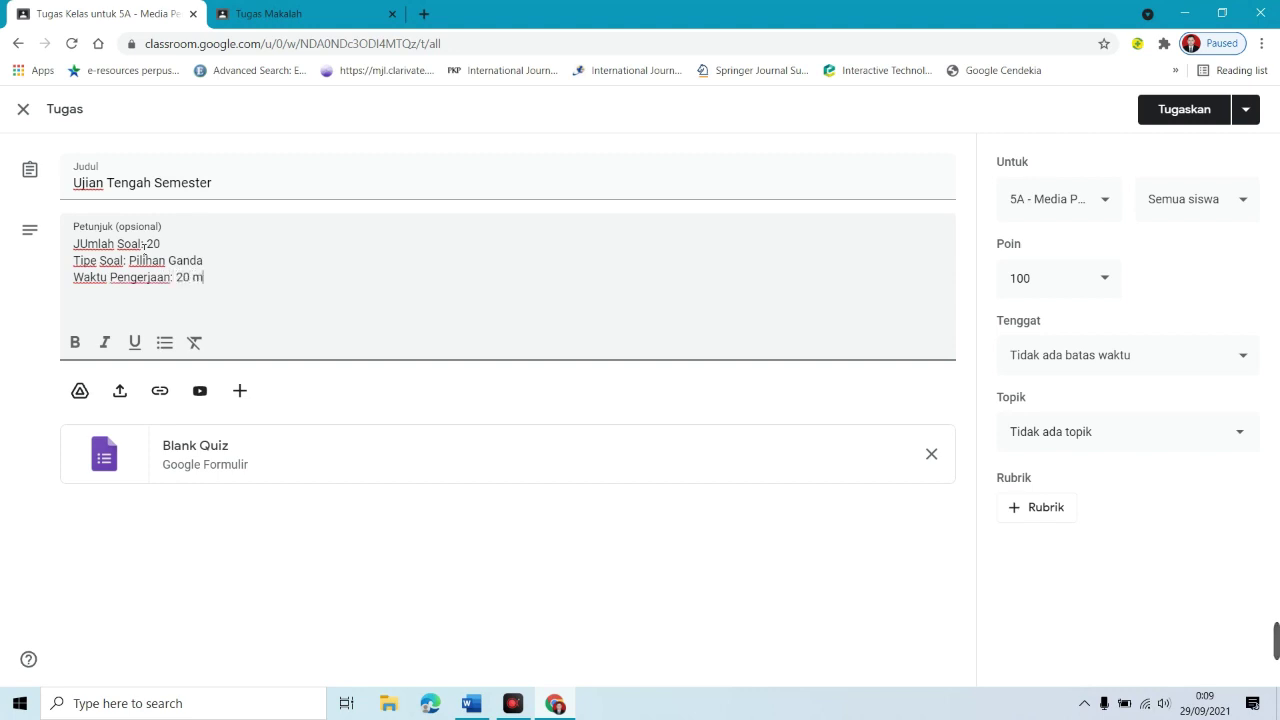
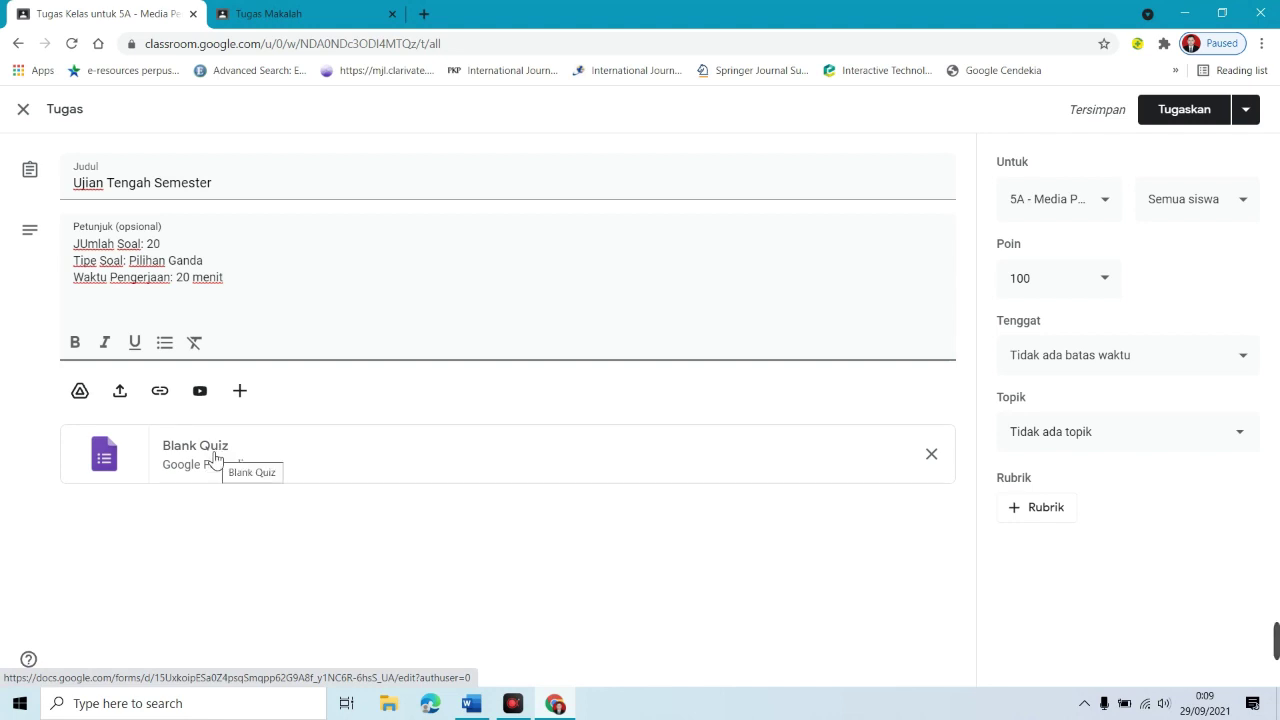
# Step: Open the attached Blank Quiz in Google Forms
pyautogui.click(196, 459)
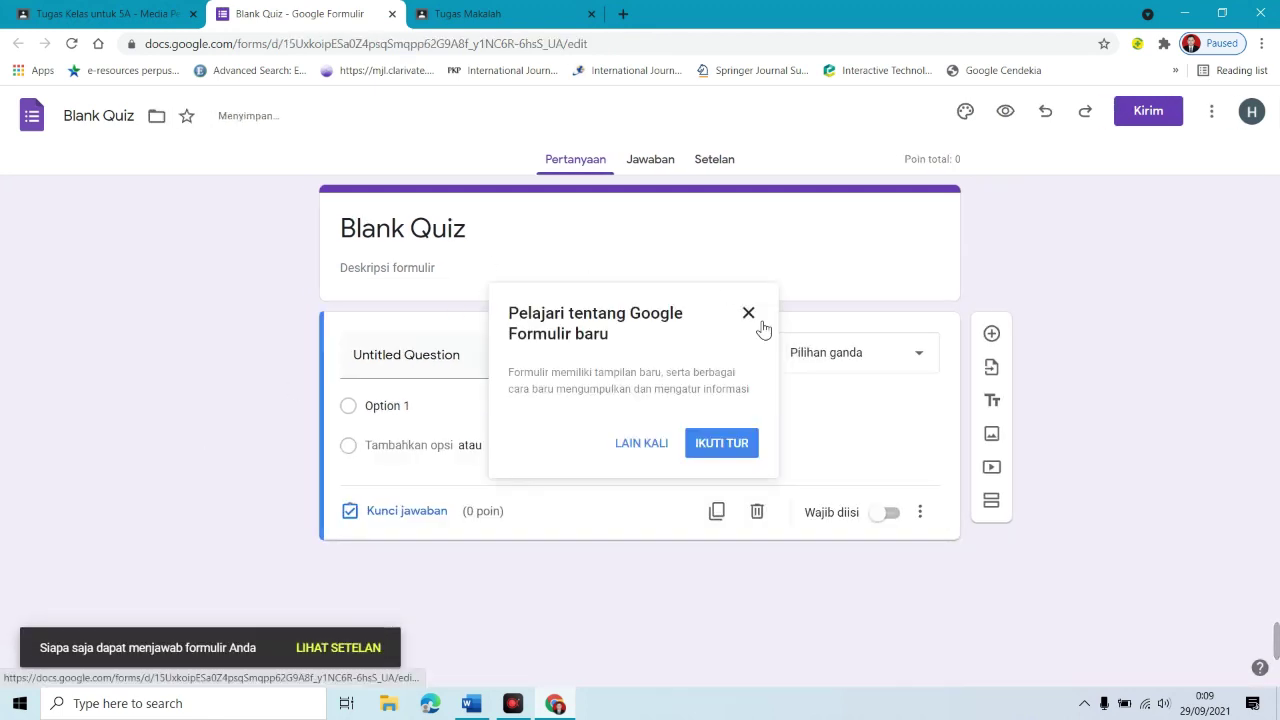
# Step: Change the quiz heading to 'Ujisn Tengah Semester'
pyautogui.click(757, 321)
pyautogui.click(469, 245)
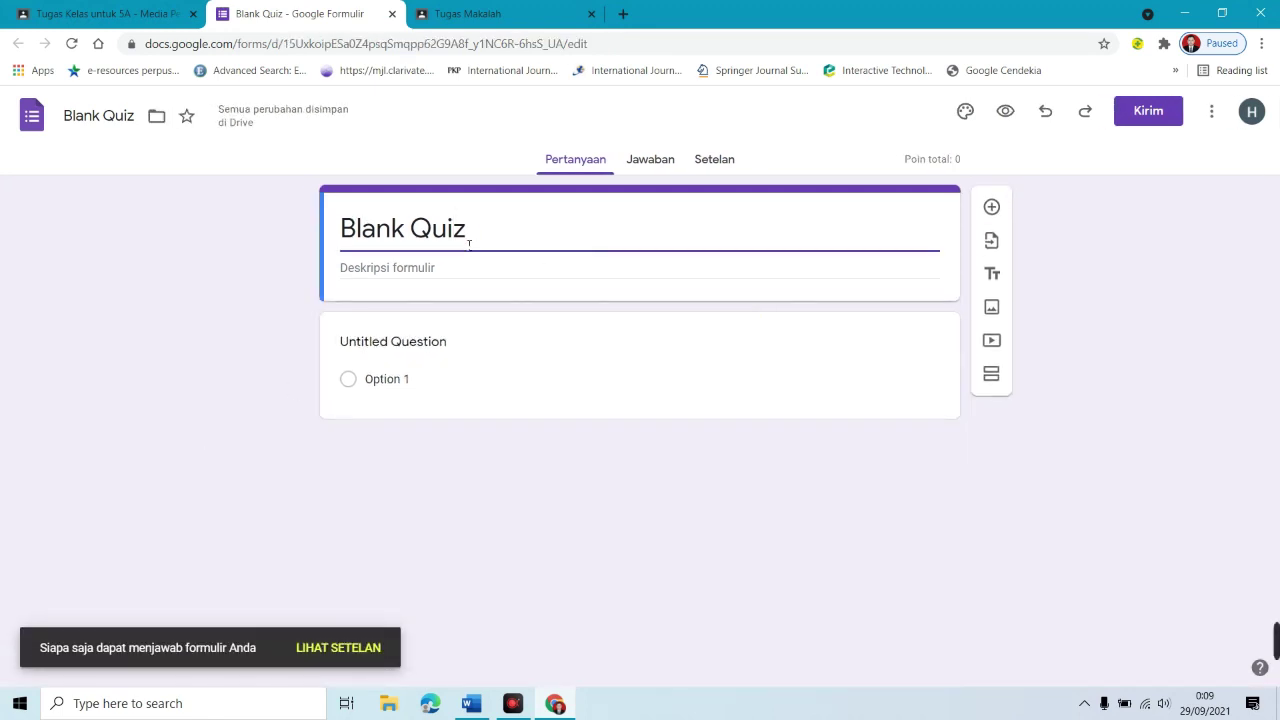
pyautogui.tripleClick(439, 241)
pyautogui.write('Ujin')
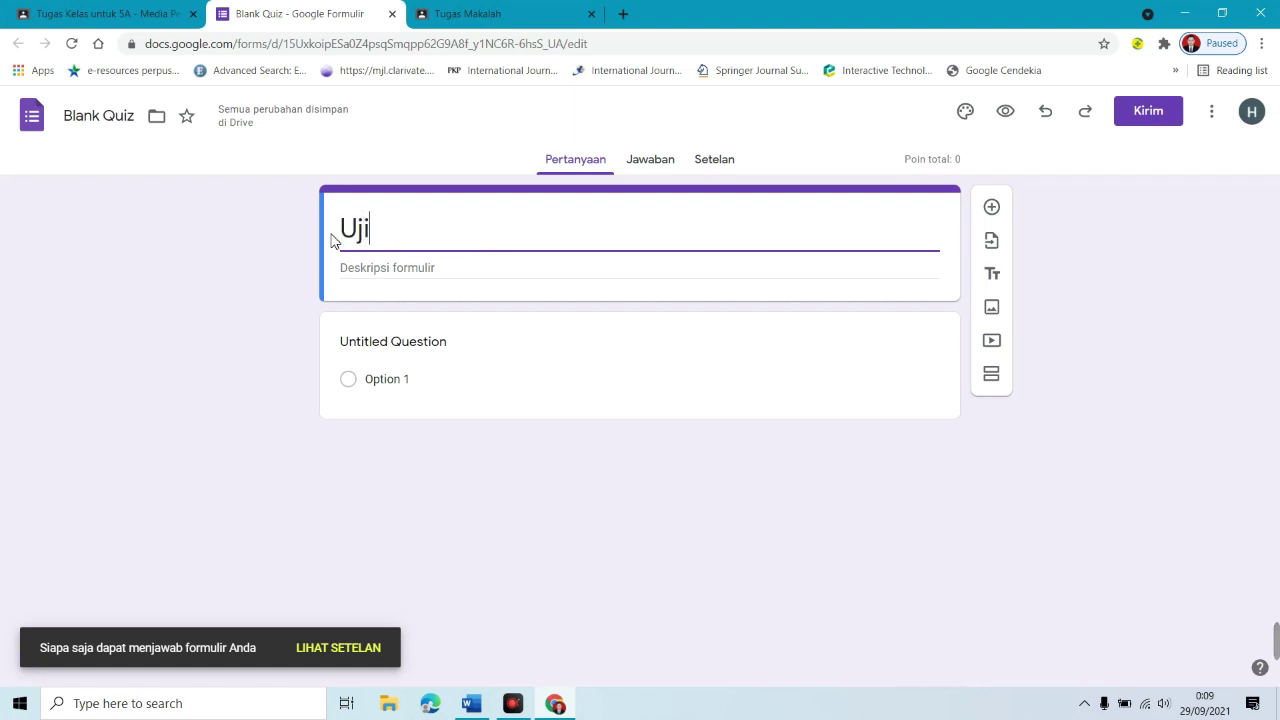
pyautogui.press('BackSpace')
pyautogui.write('sn Trng')
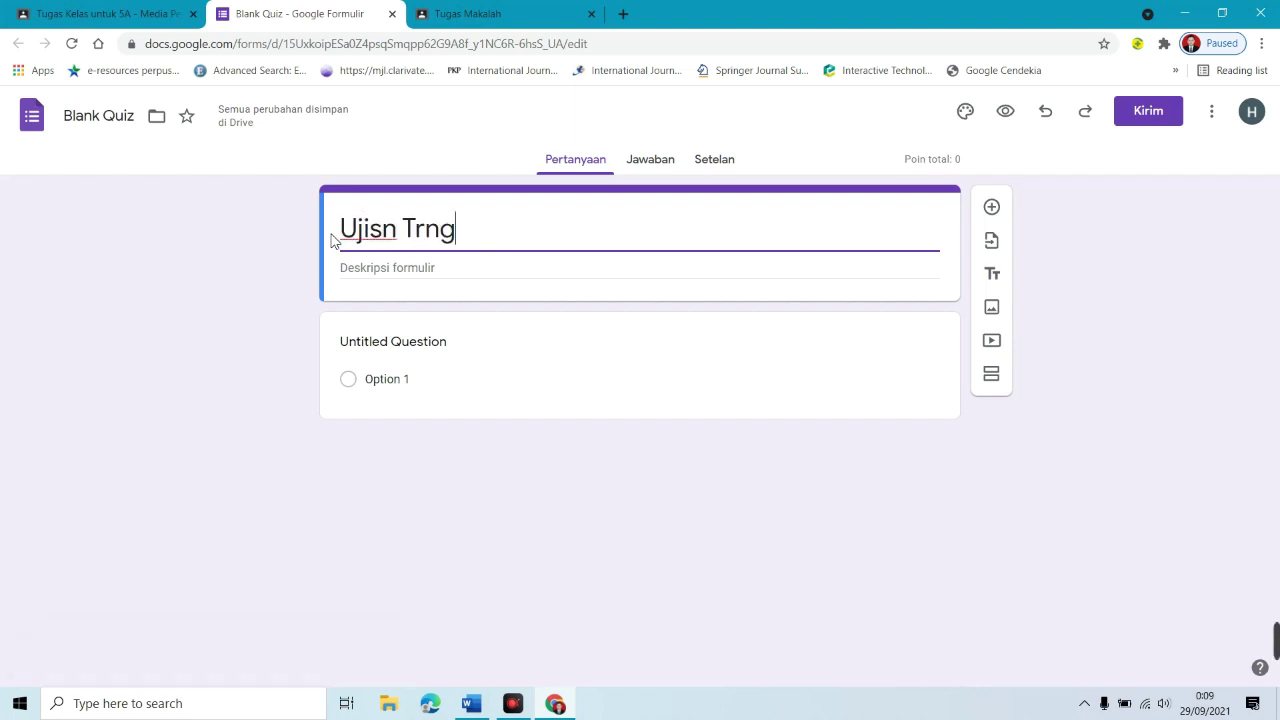
pyautogui.press('BackSpace')
pyautogui.press('BackSpace')
pyautogui.press('BackSpace')
pyautogui.write('enga')
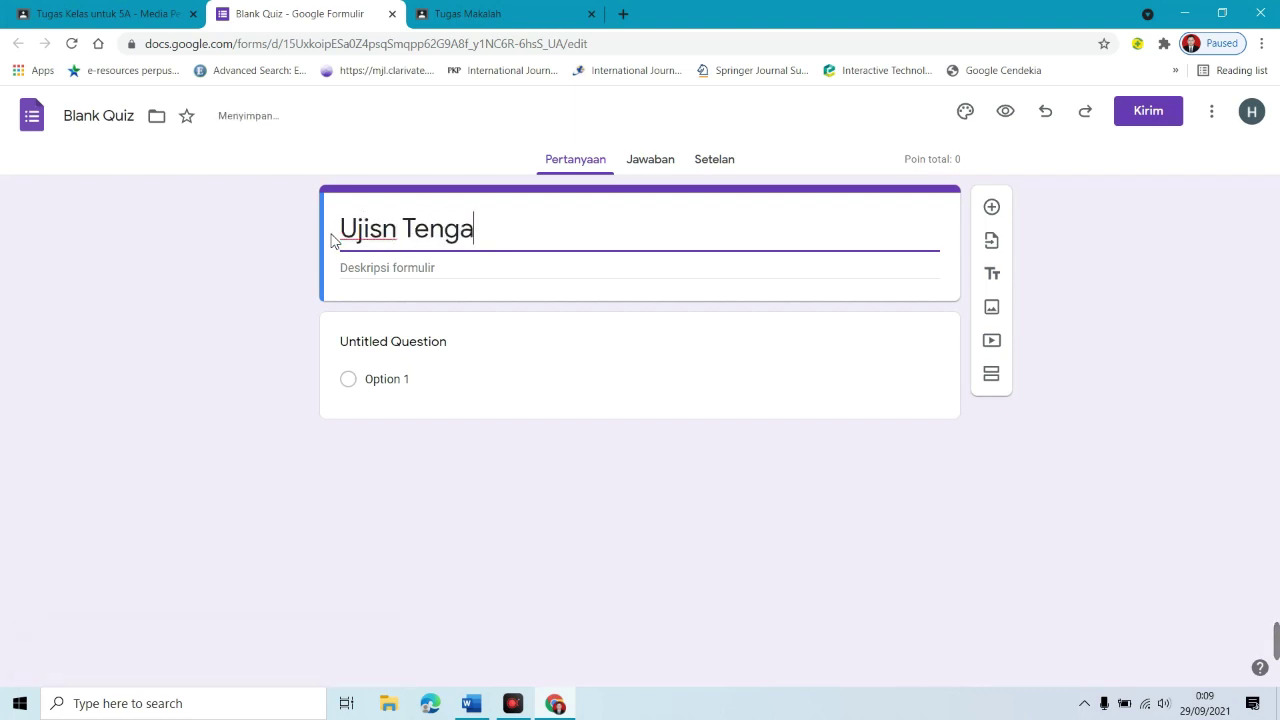
pyautogui.write('h Semester')
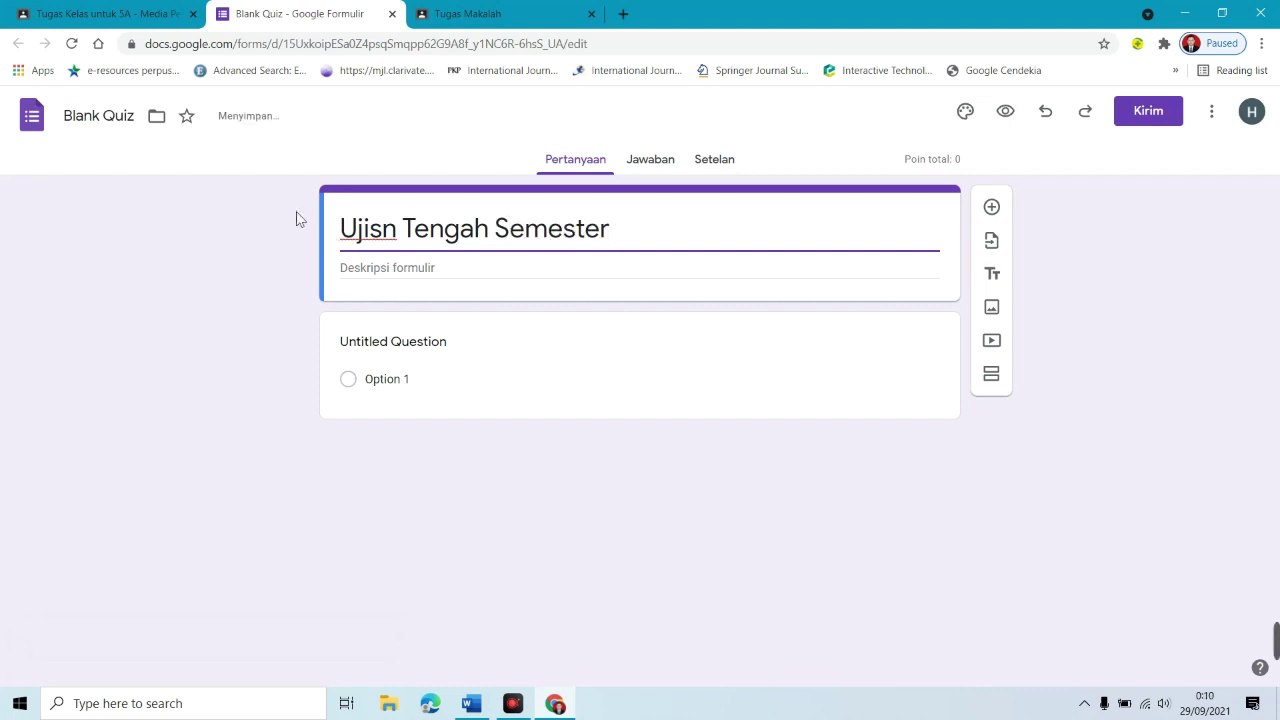
# Step: Rename the form file to 'Ujian Tengah Semester'
pyautogui.click(108, 123)
pyautogui.moveTo(132, 124); pyautogui.dragTo(57, 140)
pyautogui.write('Ujia')
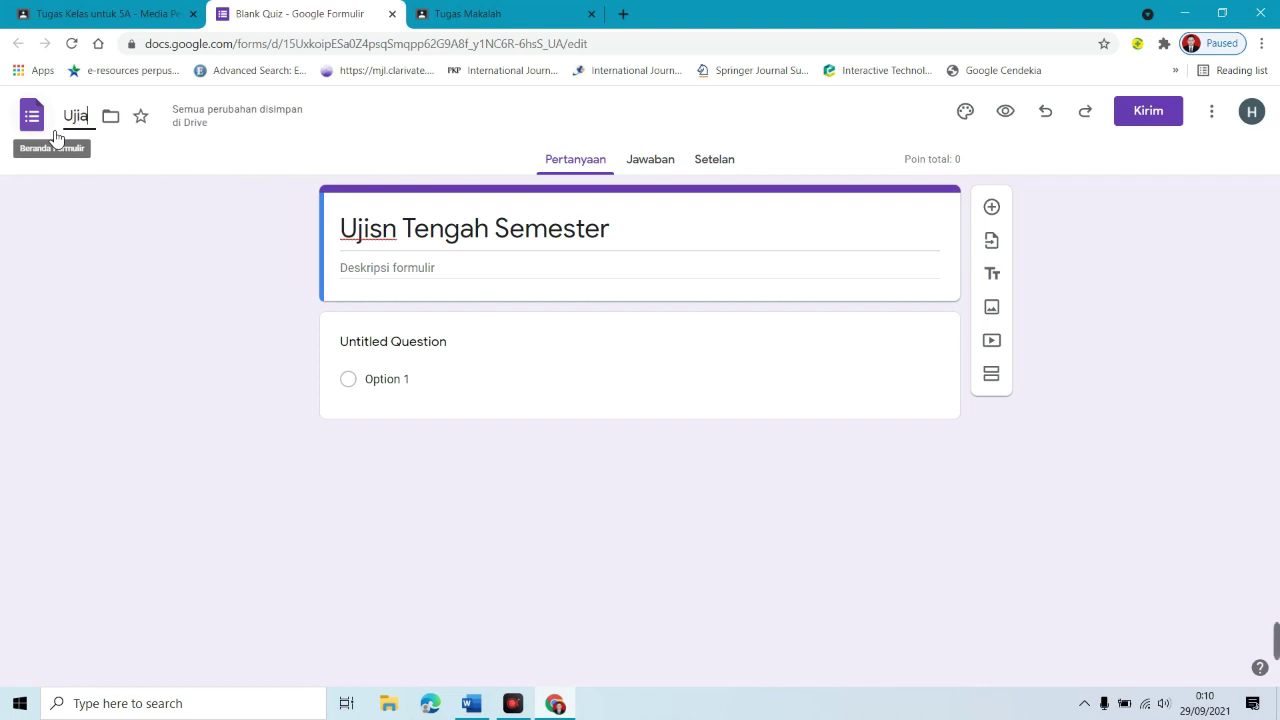
pyautogui.write('n Tengah Semester')
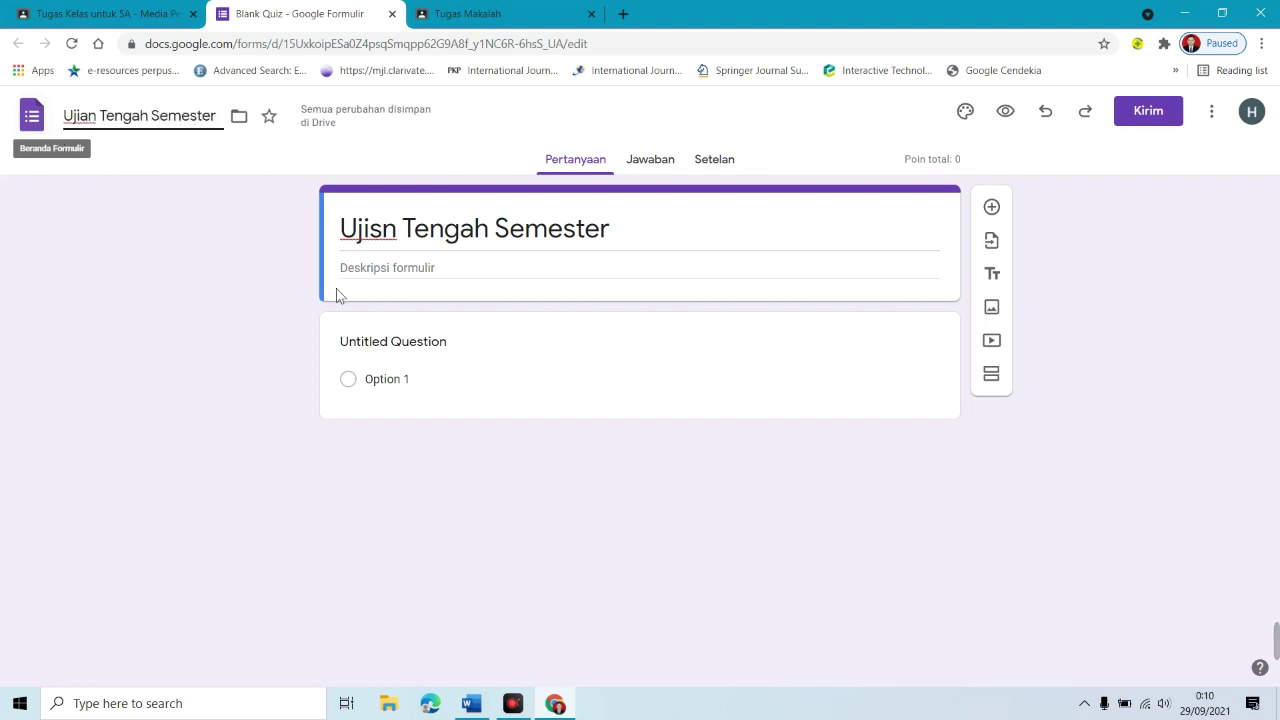
pyautogui.click(397, 266)
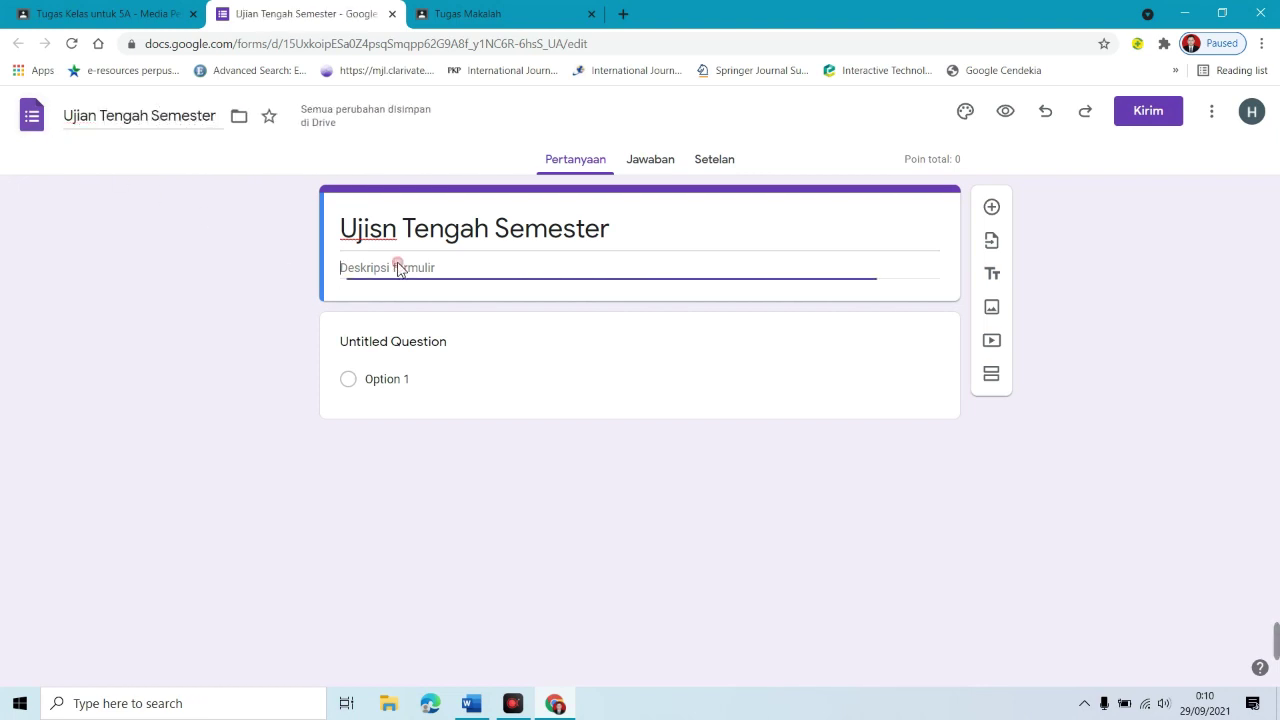
# Step: Write the description: Waktu Pengerjaan 20 menit, 20 Soal Pilihan Ganda, 'Jawablah soal berikut dengan teliti dan jujur!'
pyautogui.write('Uj')
pyautogui.press('BackSpace')
pyautogui.press('BackSpace')
pyautogui.write('Waktu ')
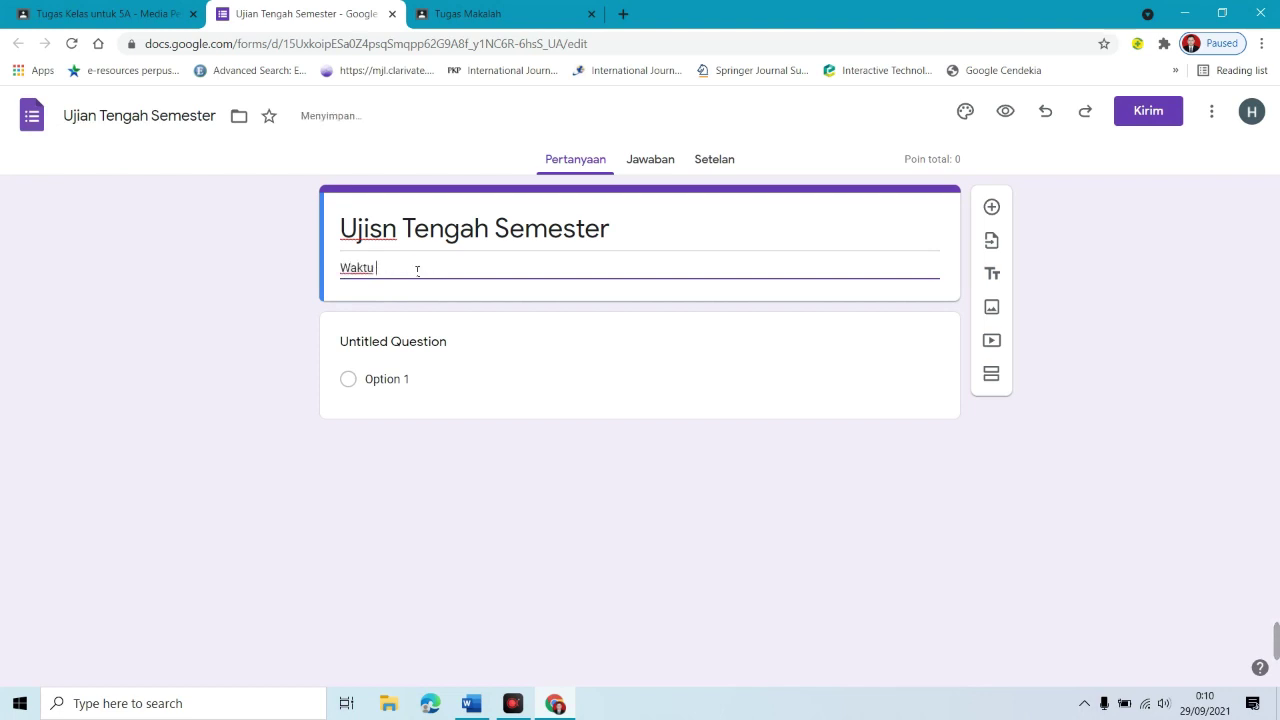
pyautogui.write('Pengerjaan : 20 menit')
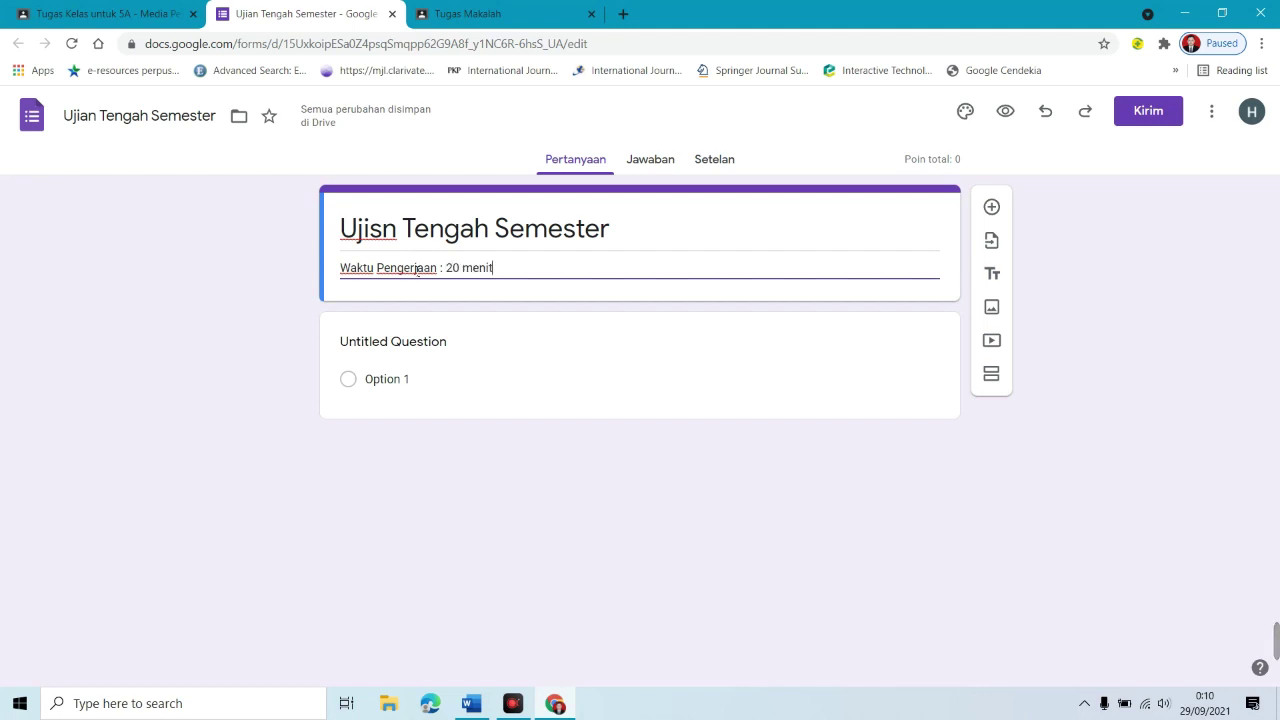
pyautogui.press('Return')
pyautogui.write('Jumlah Soal')
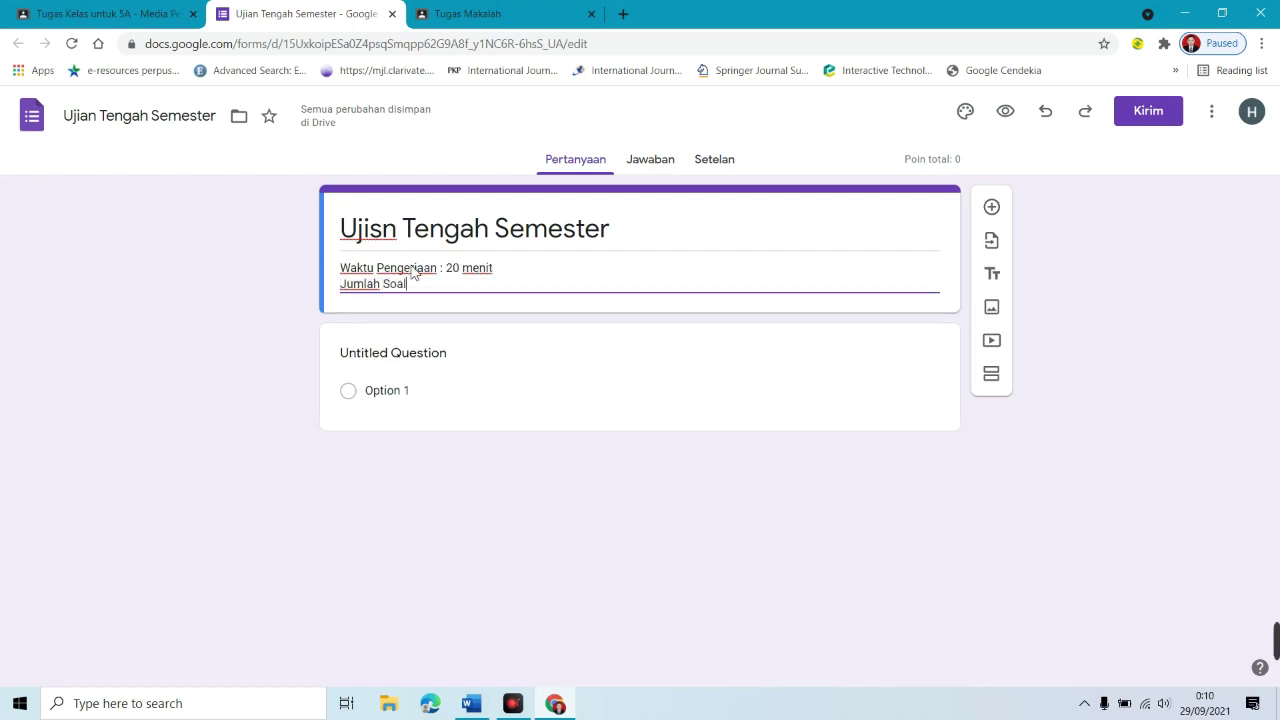
pyautogui.write(': 20 Soal')
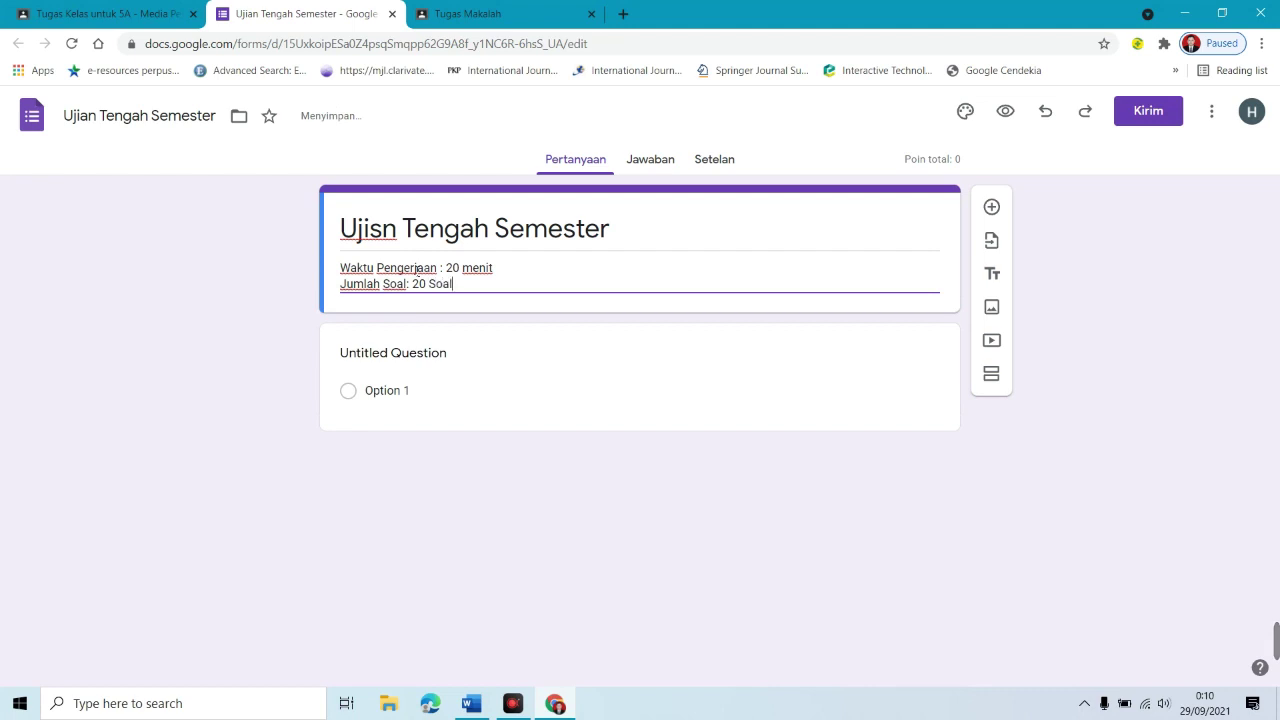
pyautogui.write(' Piloha')
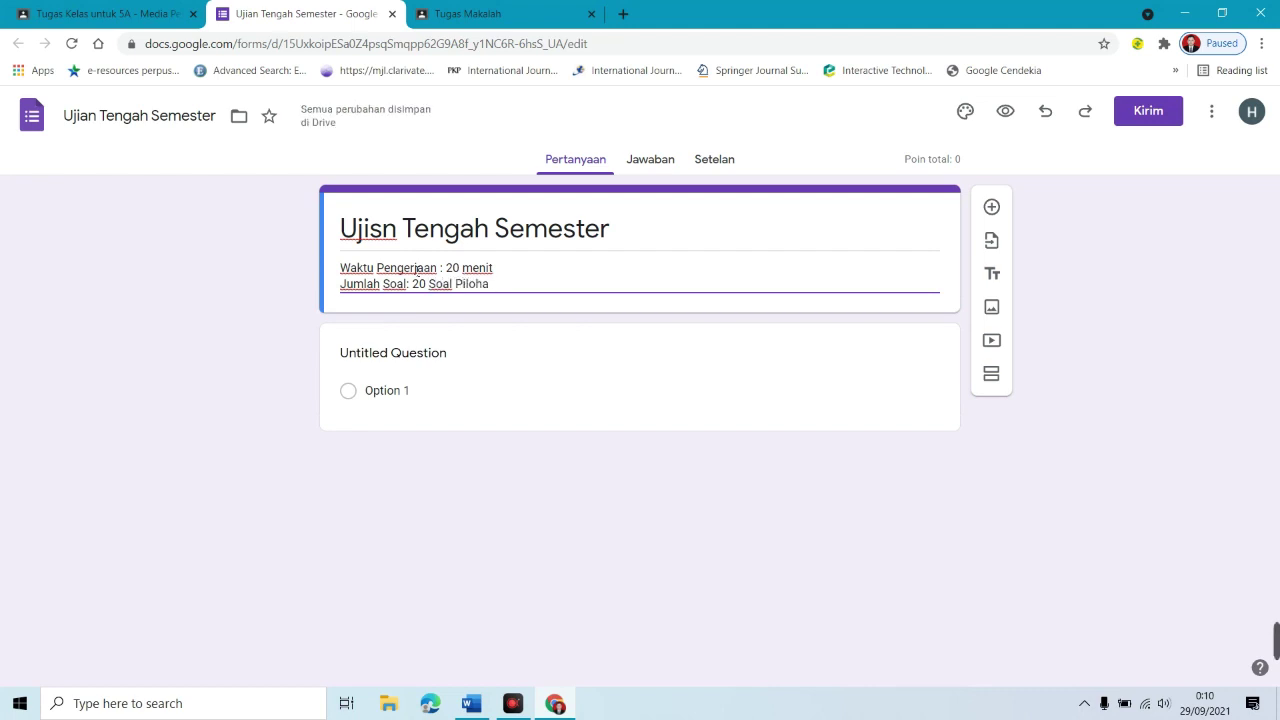
pyautogui.write('han Gamnda')
pyautogui.press('Return')
pyautogui.press('Return')
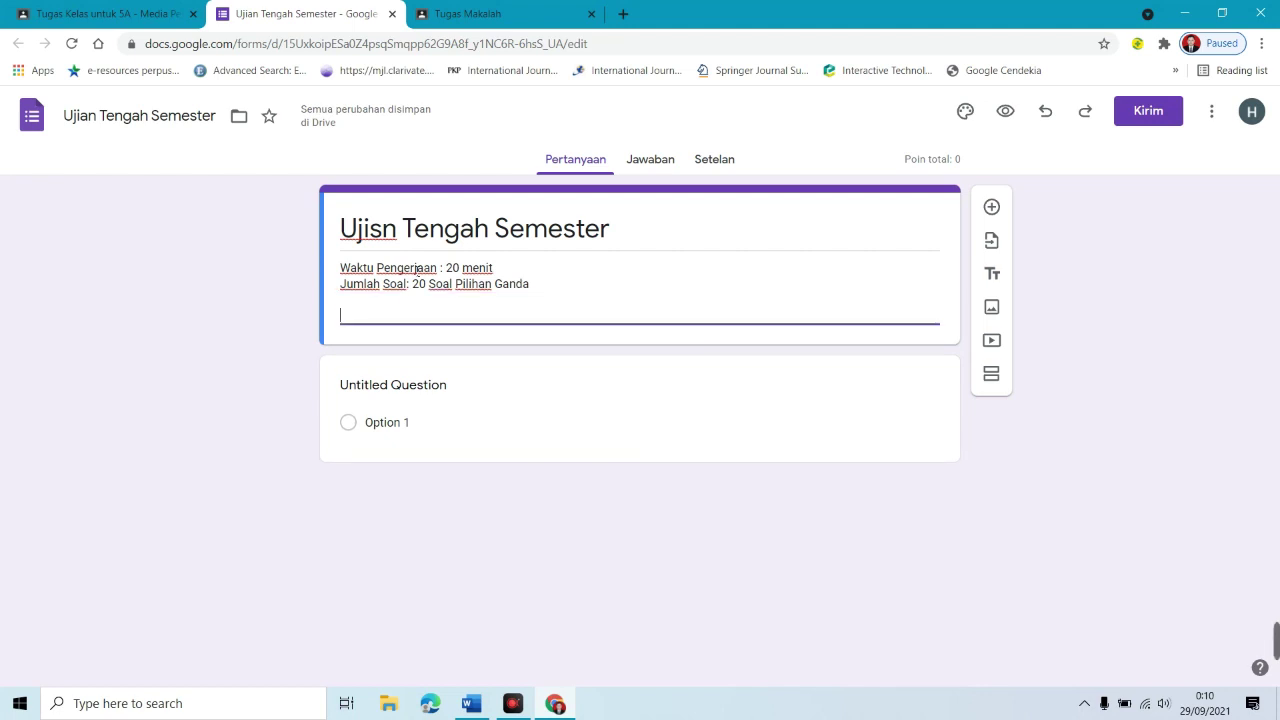
pyautogui.write('Jawablah soal berikut dengan teliti dan jujur!')
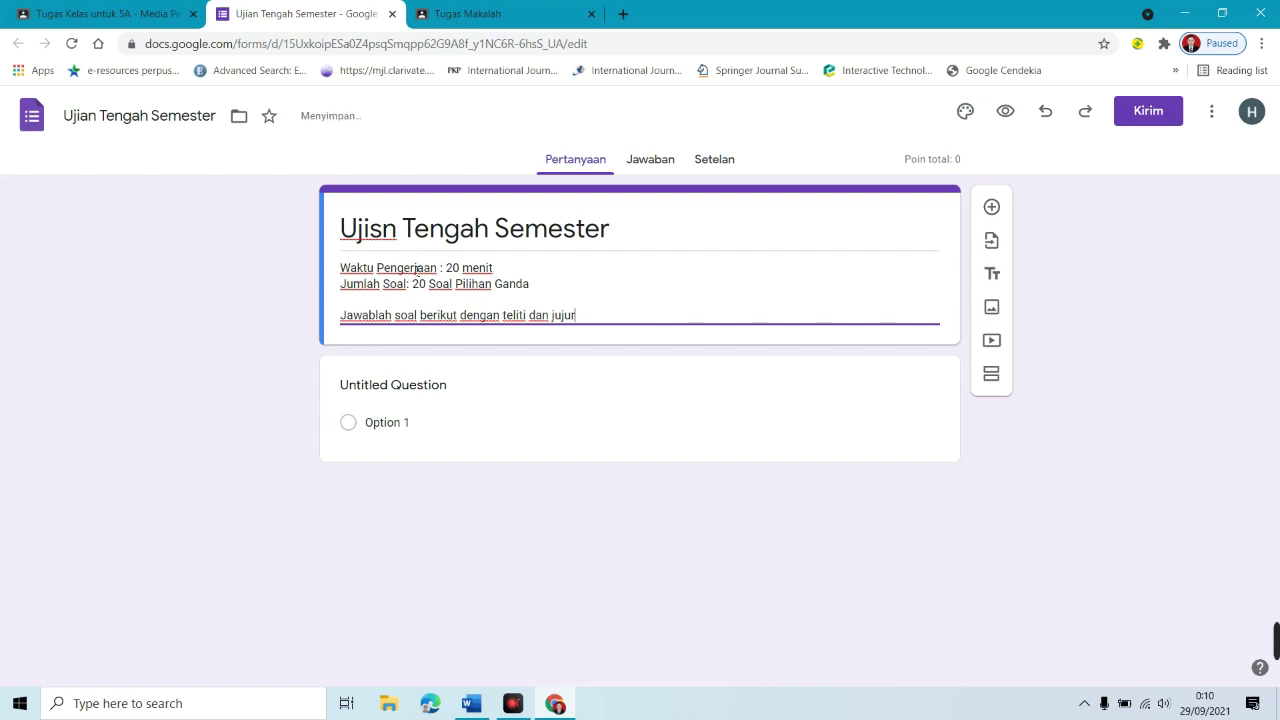
pyautogui.click(465, 390)
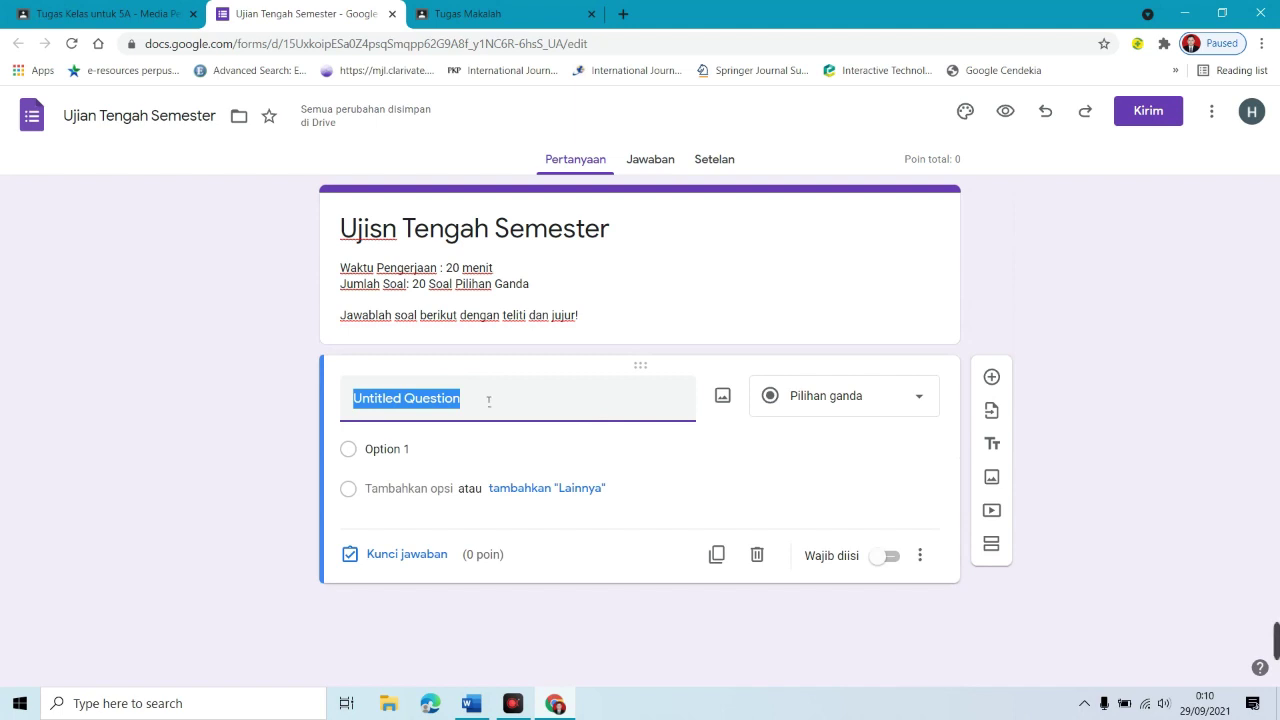
# Step: Fix the heading typo to 'Ujian' and enter the question 'Apa yang dimaksud dengan komik?'
pyautogui.click(385, 230)
pyautogui.press('BackSpace')
pyautogui.write('a')
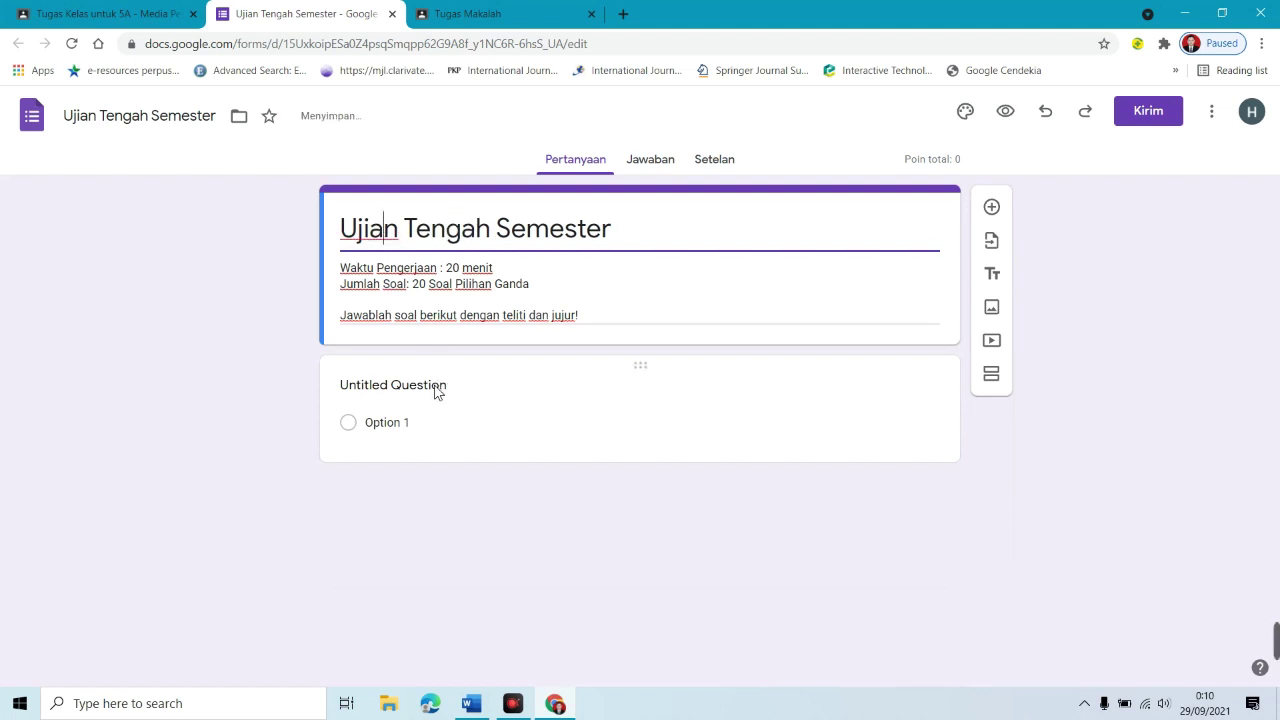
pyautogui.click(440, 391)
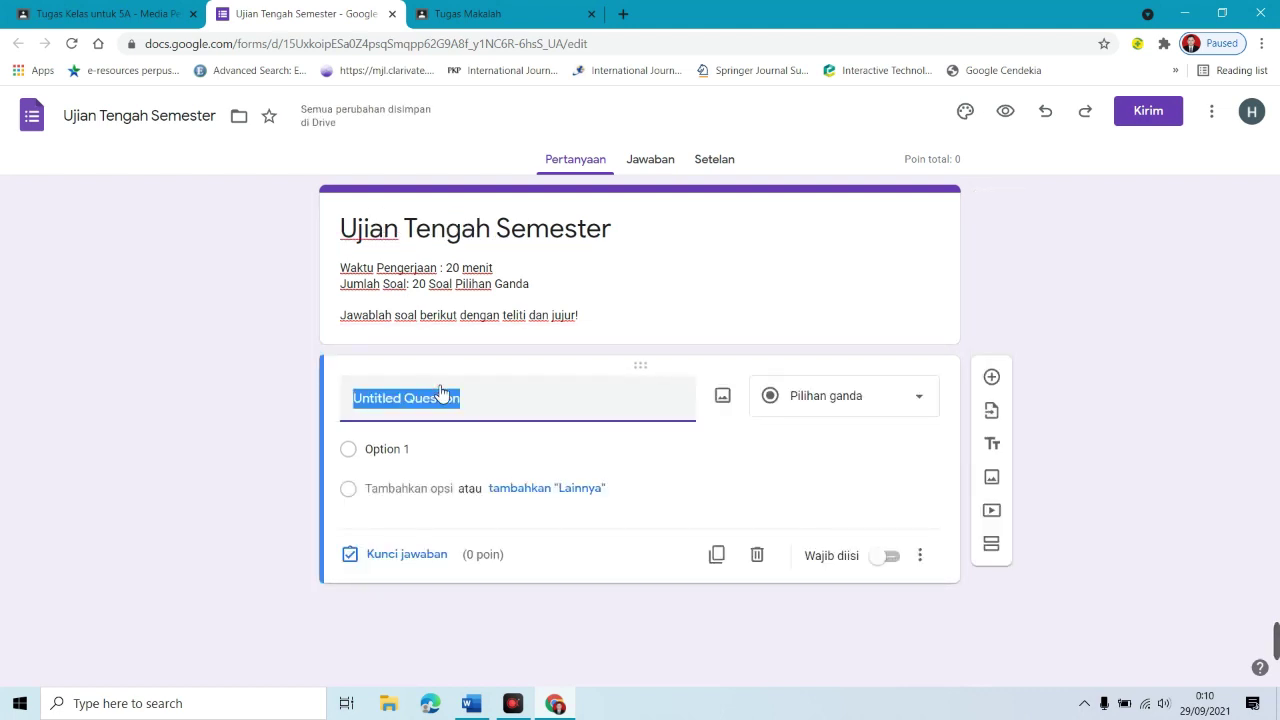
pyautogui.write('Apa yang dimaksud')
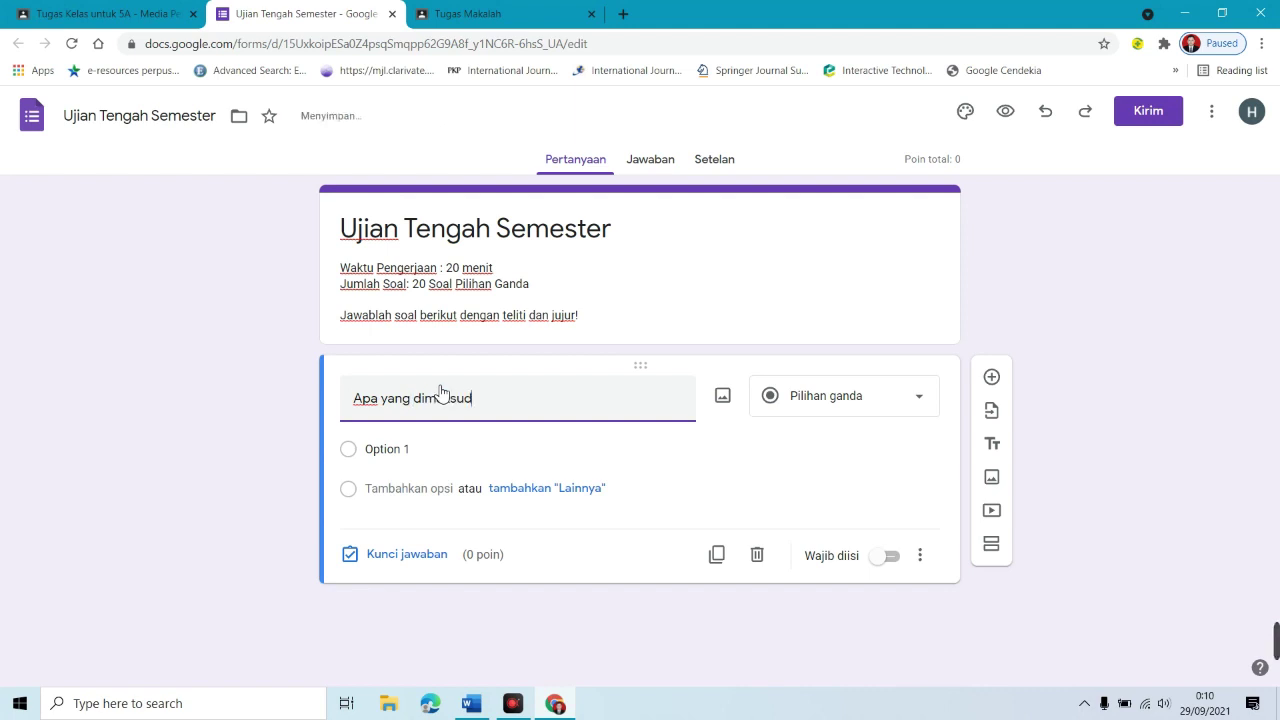
pyautogui.write(' dengan komik?')
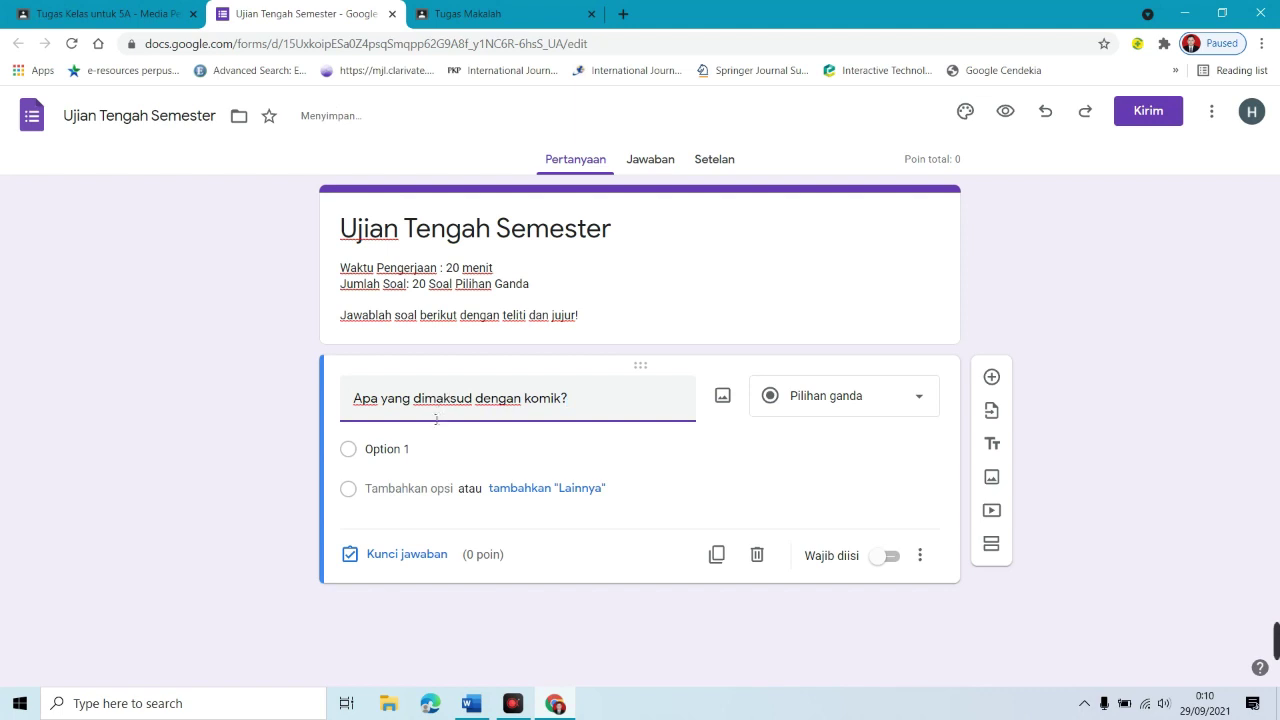
# Step: Fill in the first four answer options, including Buku referensi and Gambar lucu
pyautogui.click(390, 449)
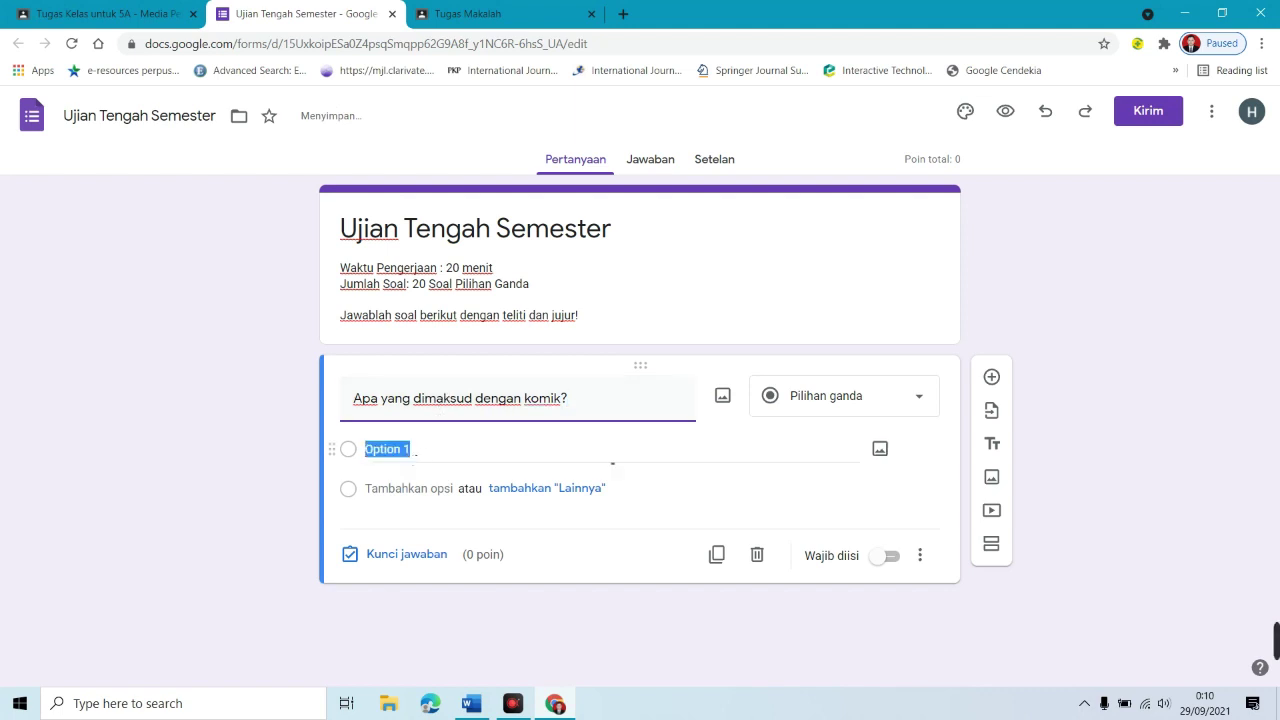
pyautogui.write('Buku')
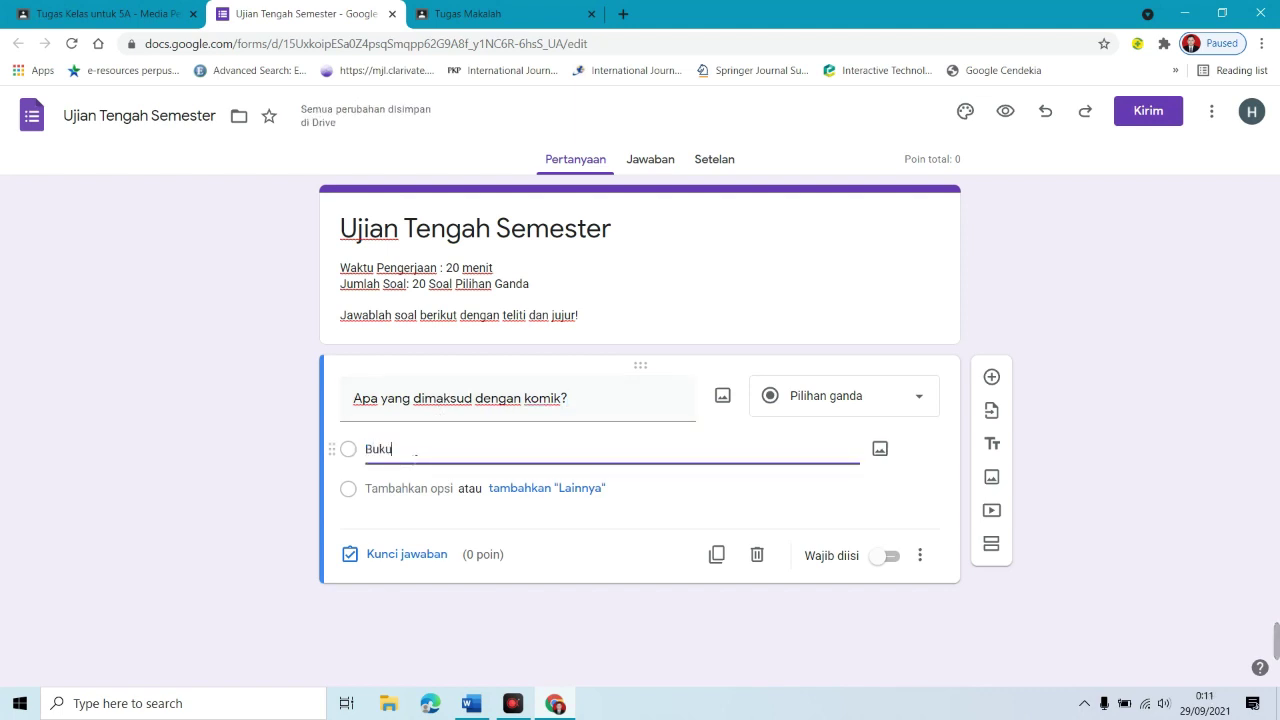
pyautogui.write(' ceta')
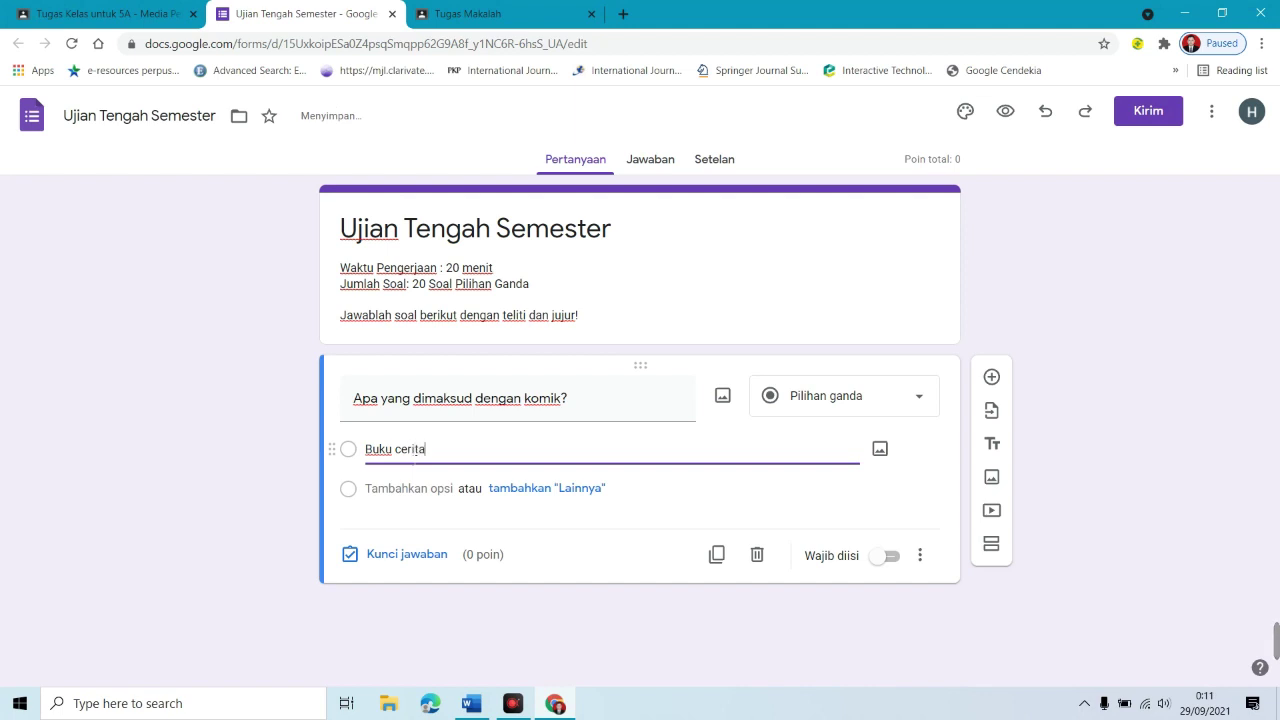
pyautogui.click(418, 487)
pyautogui.write('Buku referensi')
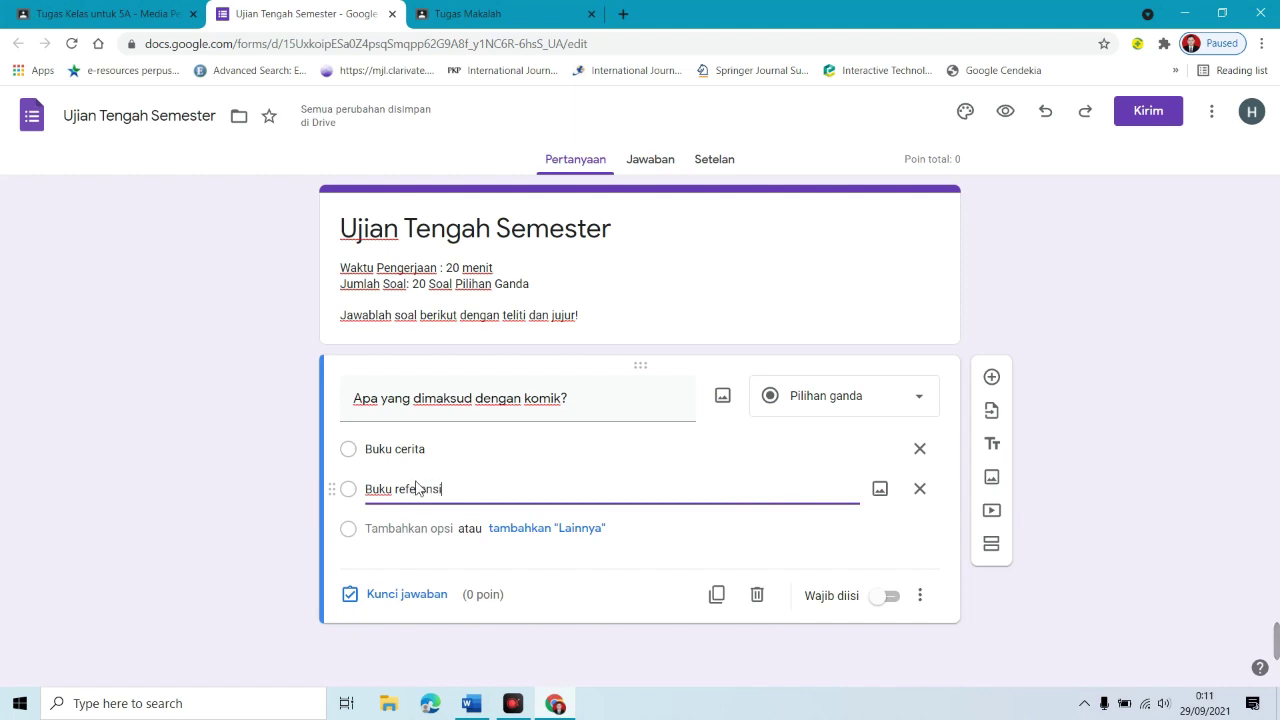
pyautogui.click(413, 533)
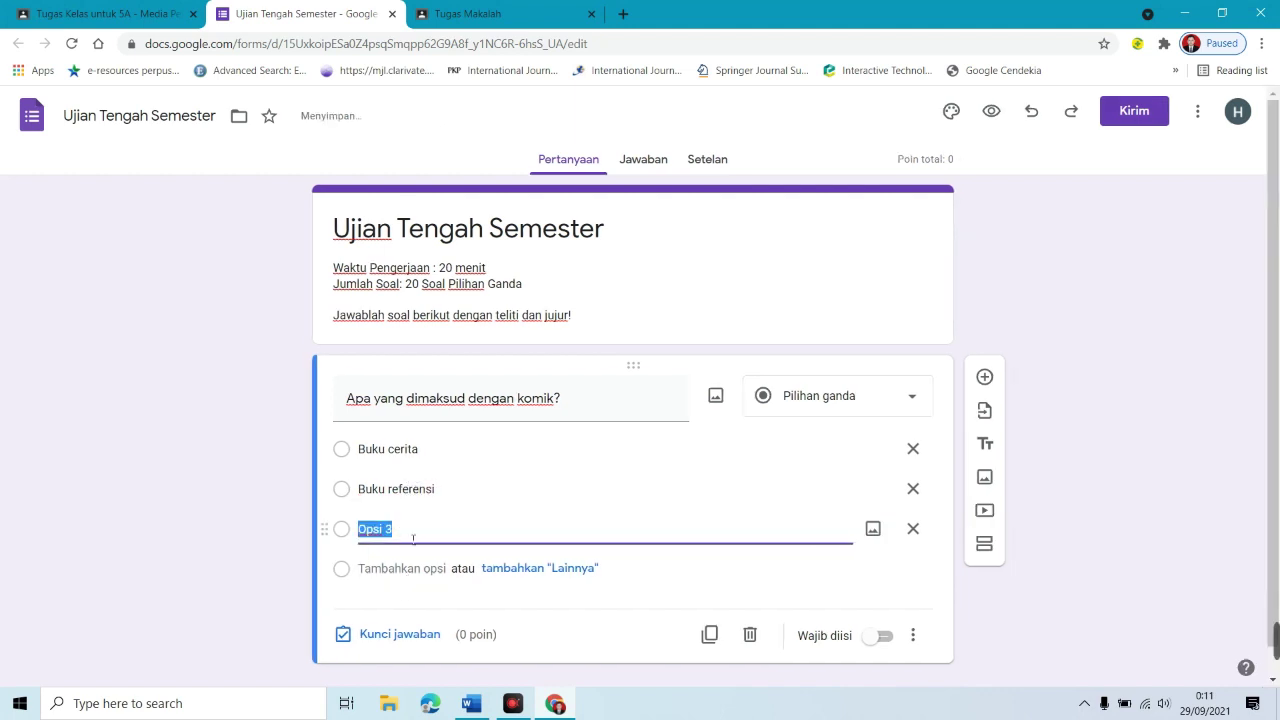
pyautogui.write('Gam')
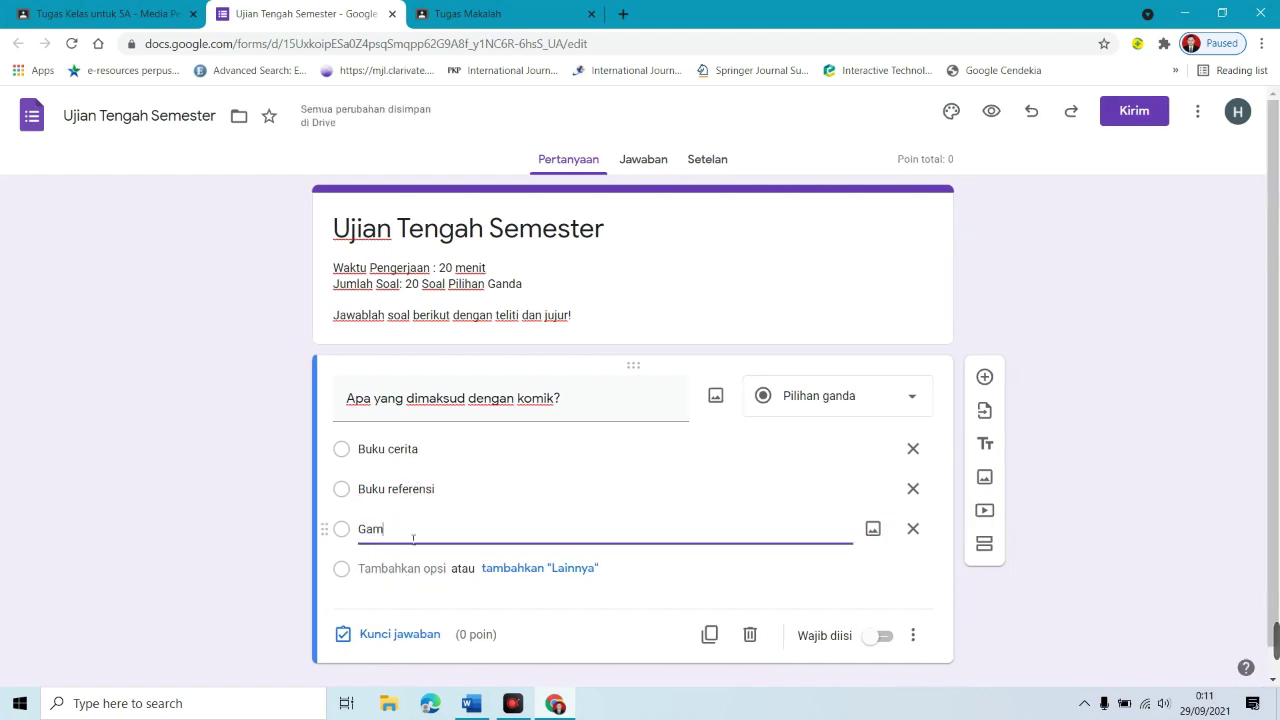
pyautogui.write('ar yang menarik')
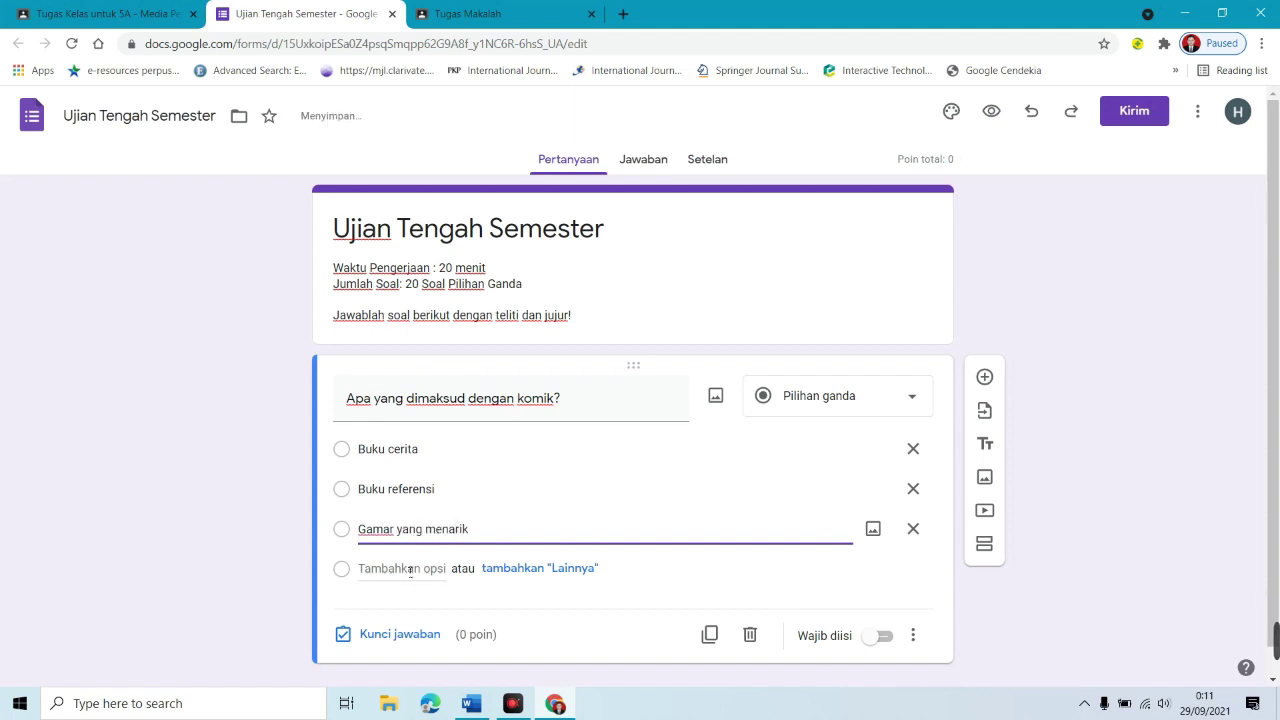
pyautogui.click(410, 570)
pyautogui.write('G')
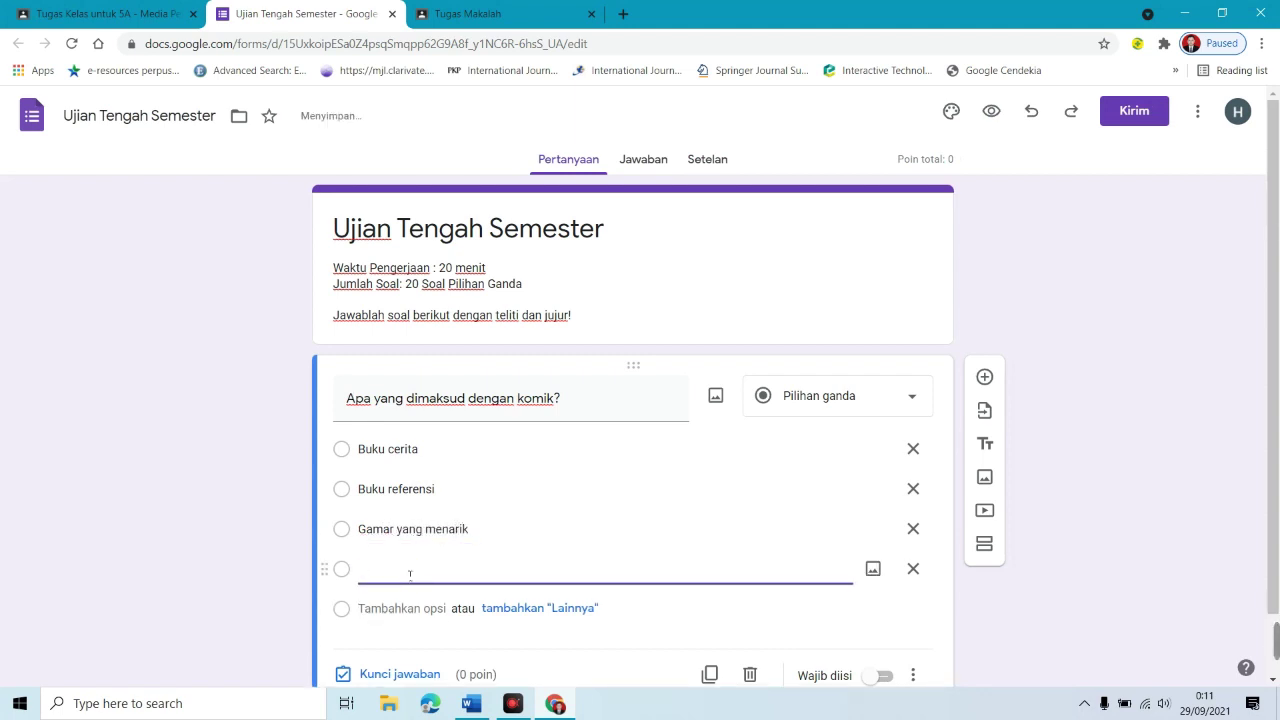
pyautogui.write('Gambar lucu')
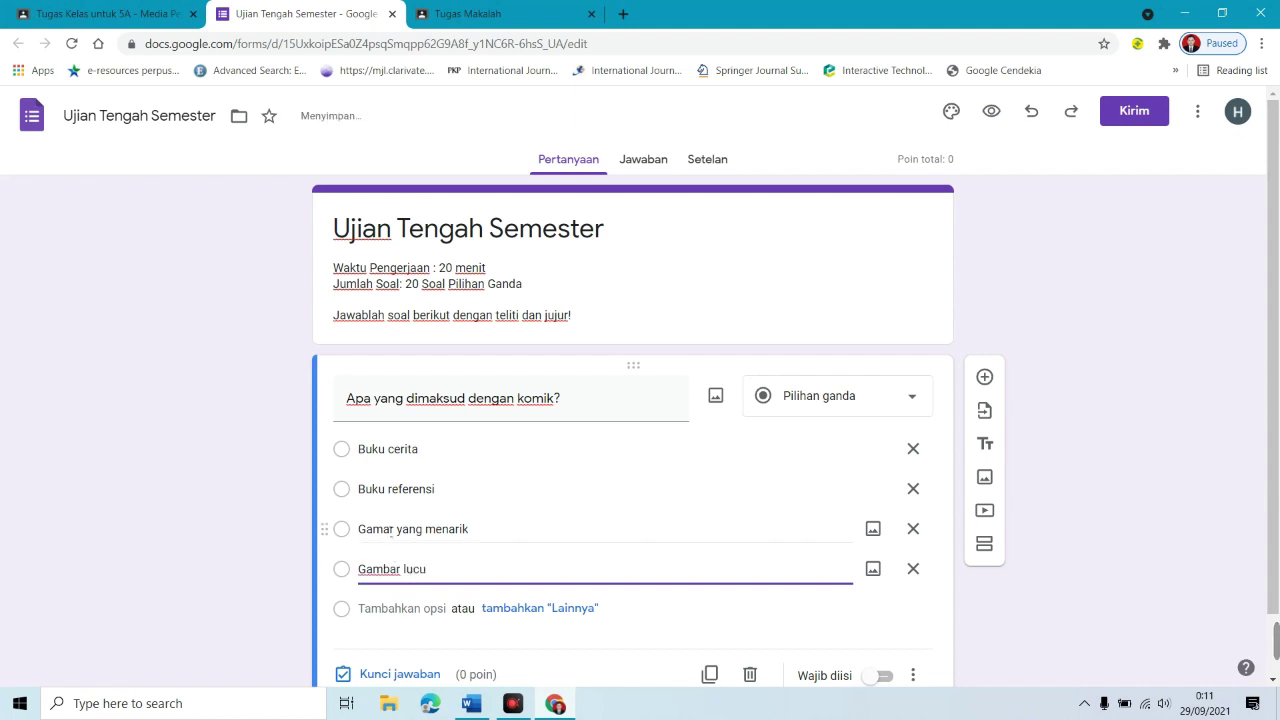
# Step: Correct the third option to 'Gambar yang menarik' and add 'Media visual dengan balon dialog'
pyautogui.click(395, 529)
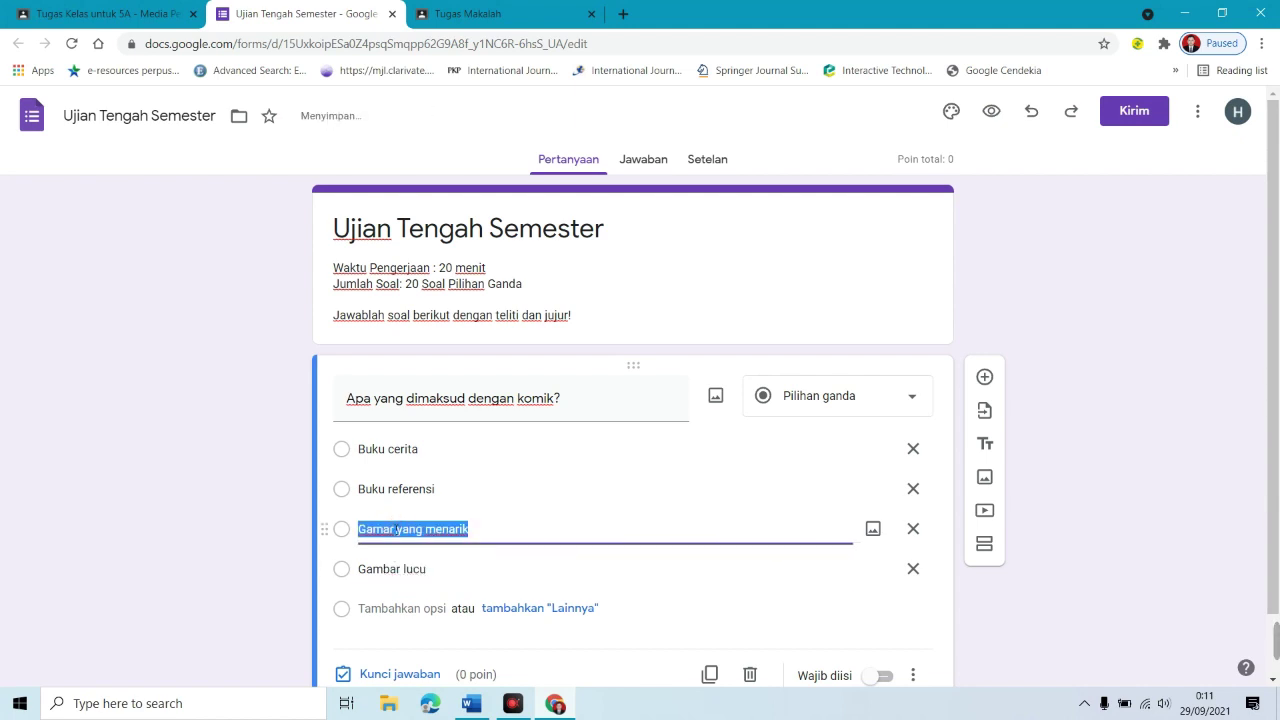
pyautogui.write('Gambar y')
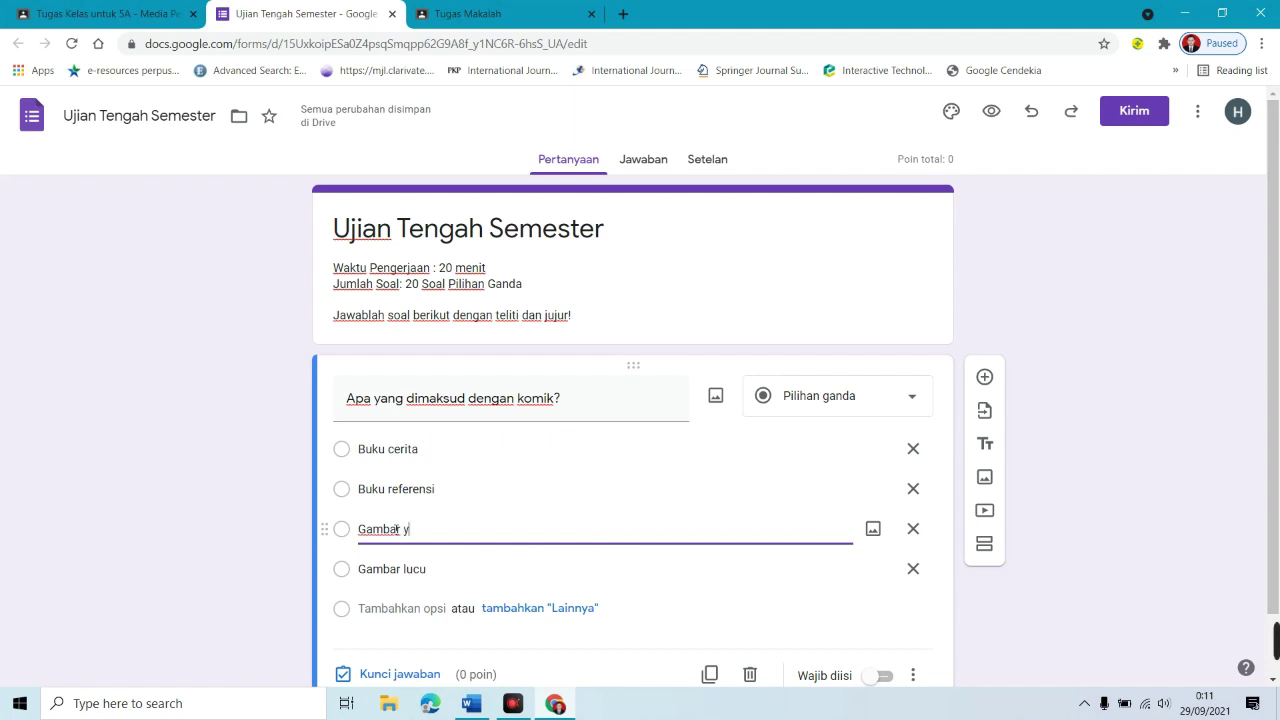
pyautogui.write('ang menarik')
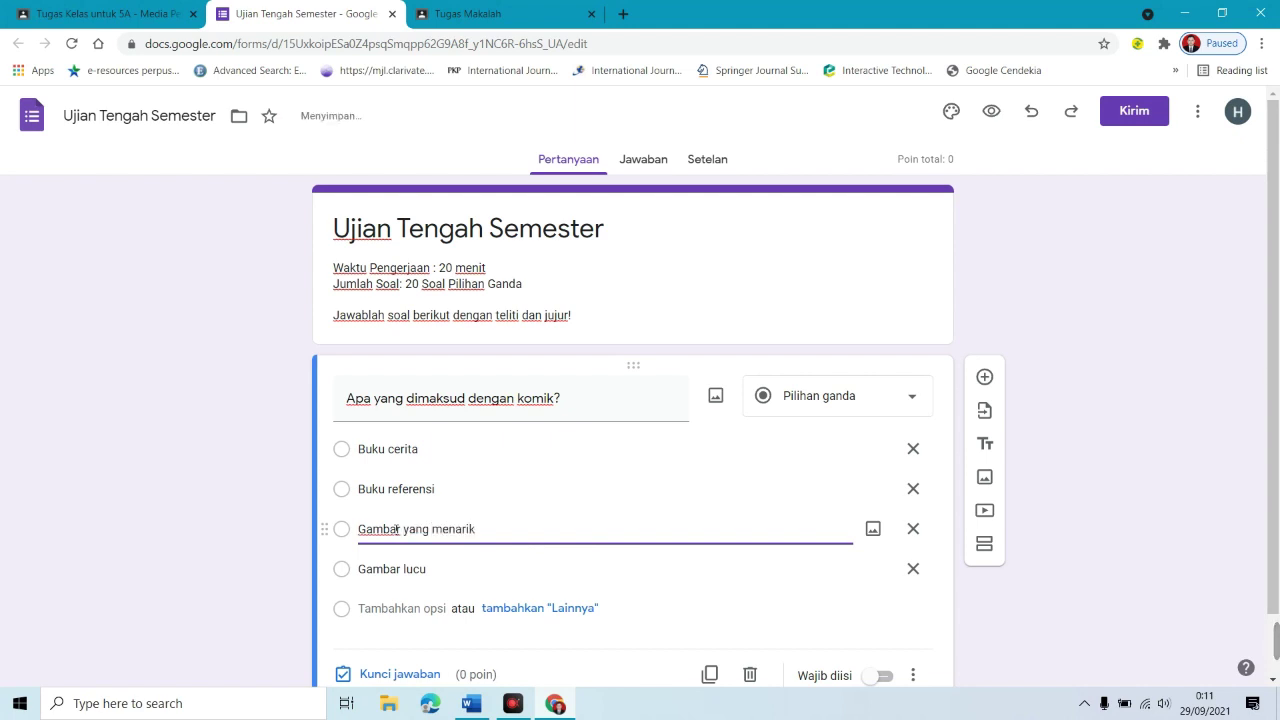
pyautogui.click(413, 608)
pyautogui.write('Medi')
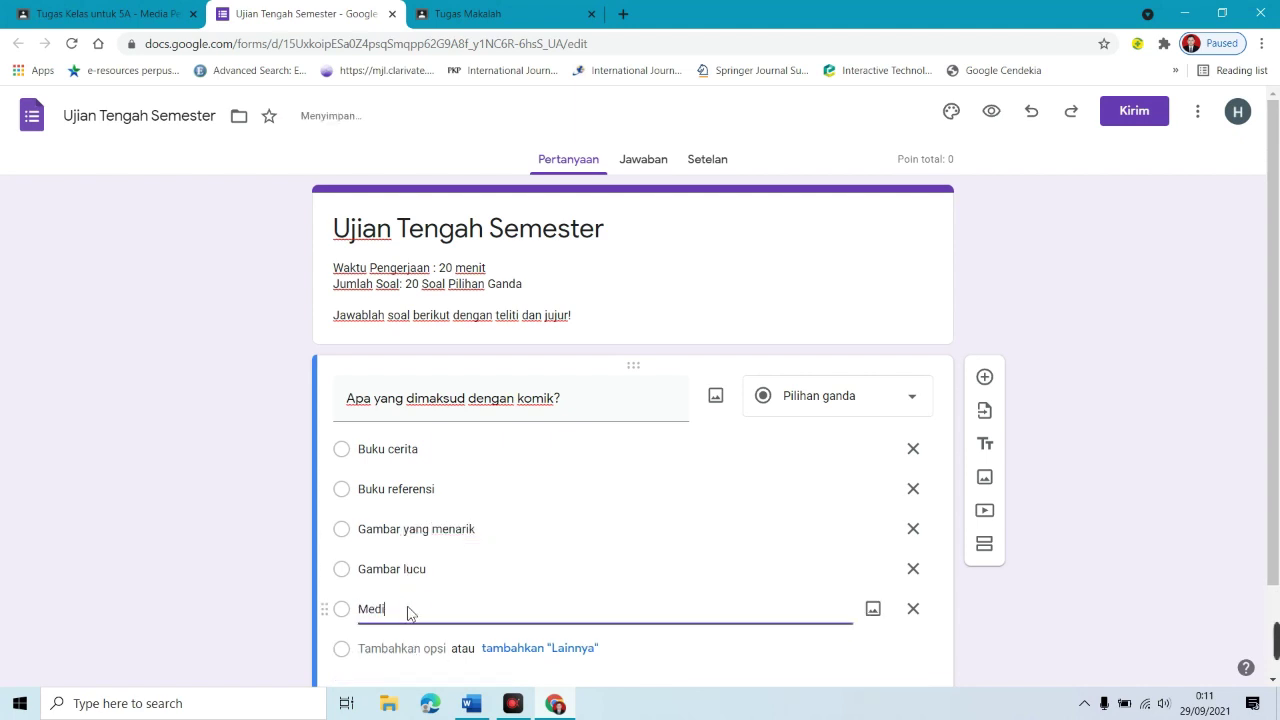
pyautogui.write('a visual dengan balon dialog')
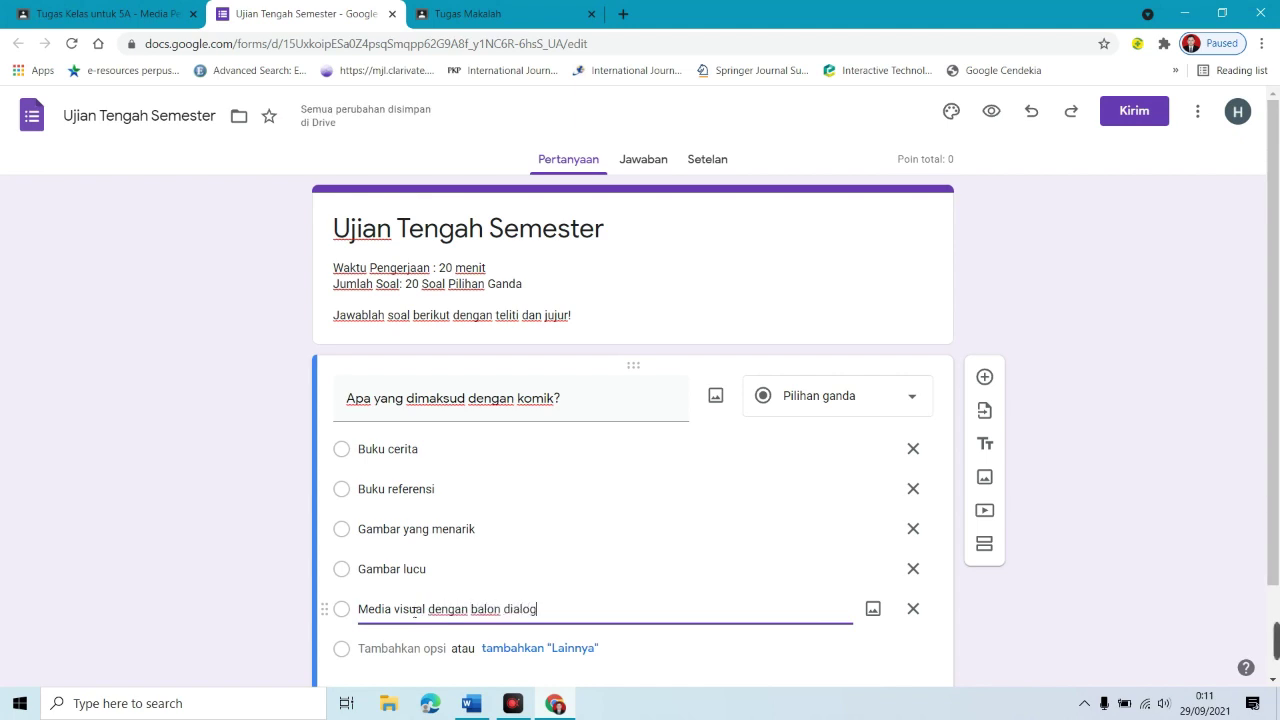
pyautogui.hotkey('ctrl', 'a')
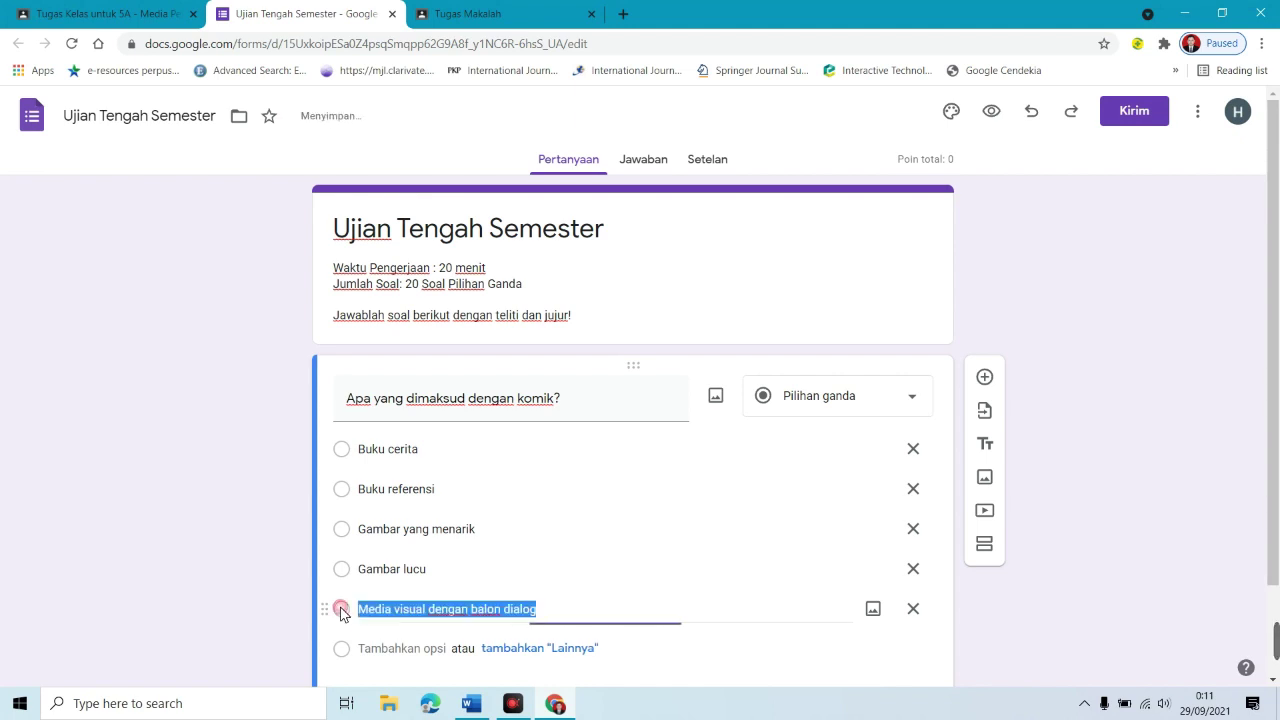
pyautogui.scroll(-1, 1278, 455)
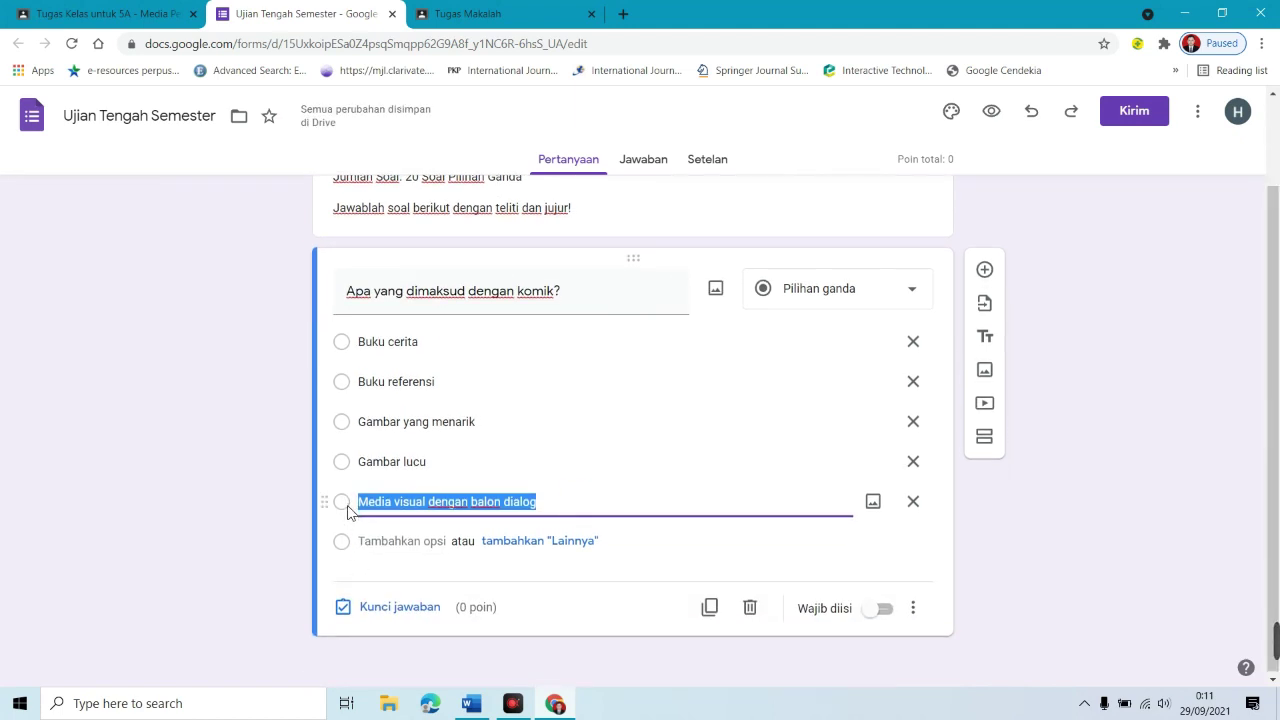
# Step: Key 'Media visual dengan balon dialog' as correct for 10 points and make the question required
pyautogui.click(386, 614)
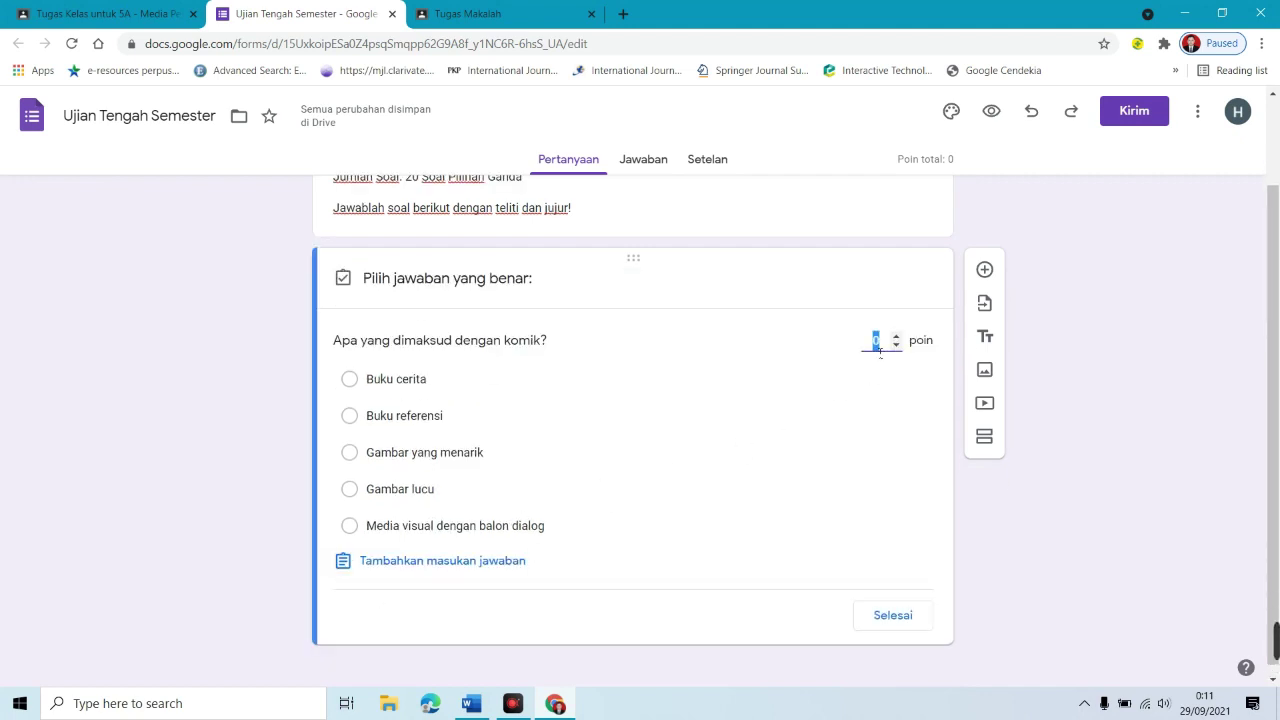
pyautogui.write('10')
pyautogui.click(349, 526)
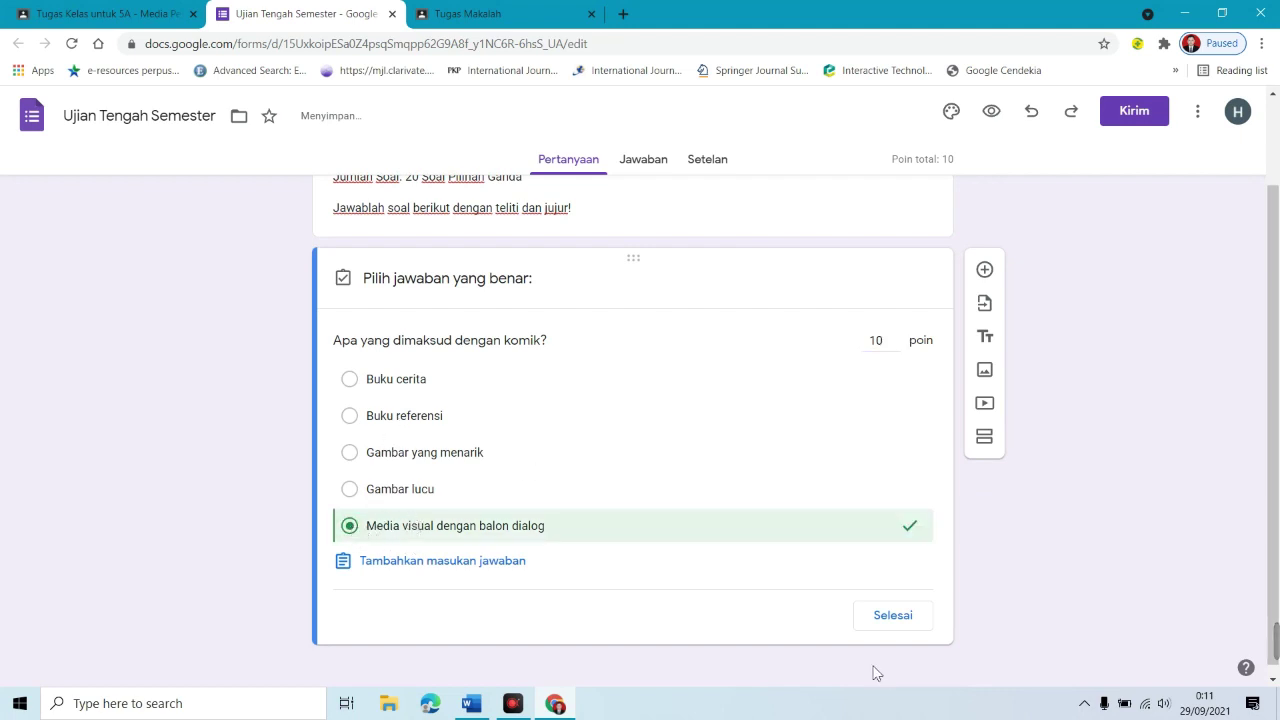
pyautogui.click(894, 622)
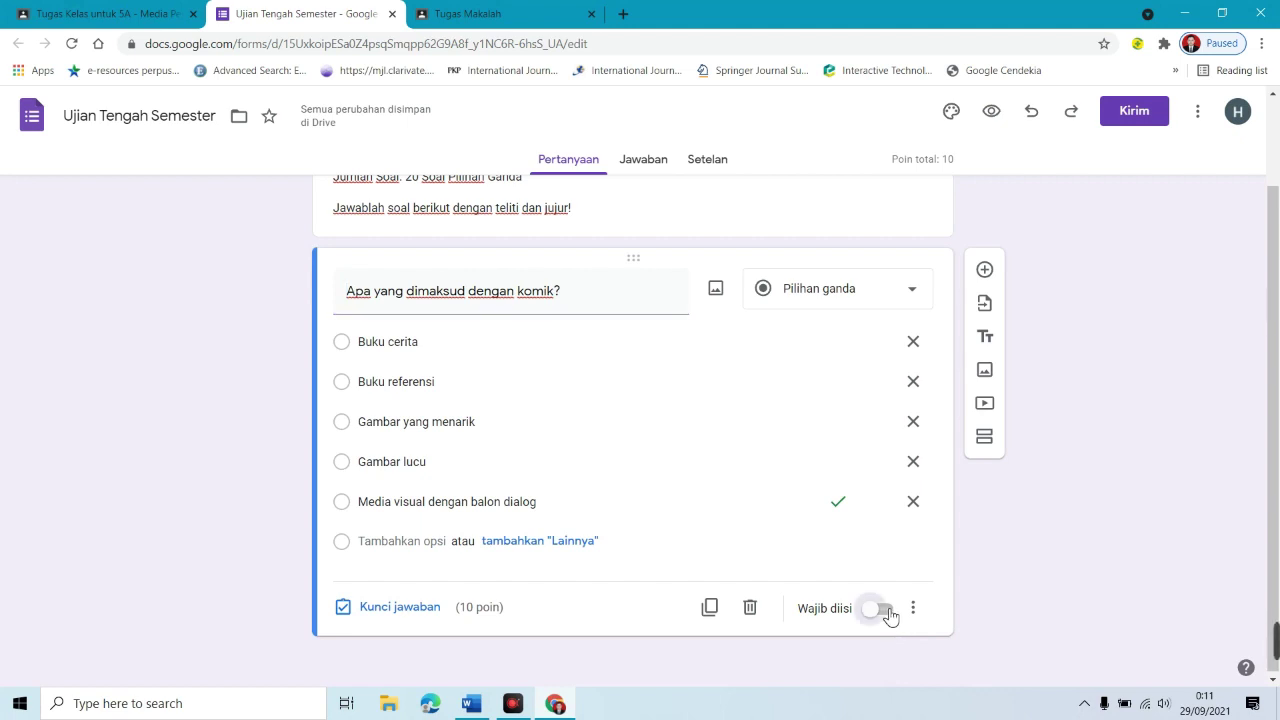
pyautogui.click(888, 613)
# Step: Add the question 'Apa saja elemen komik' with option 'Parit, Panel, Balon Dialog, dan Ilustrasi'
pyautogui.click(985, 271)
pyautogui.moveTo(1277, 344); pyautogui.dragTo(1277, 415)
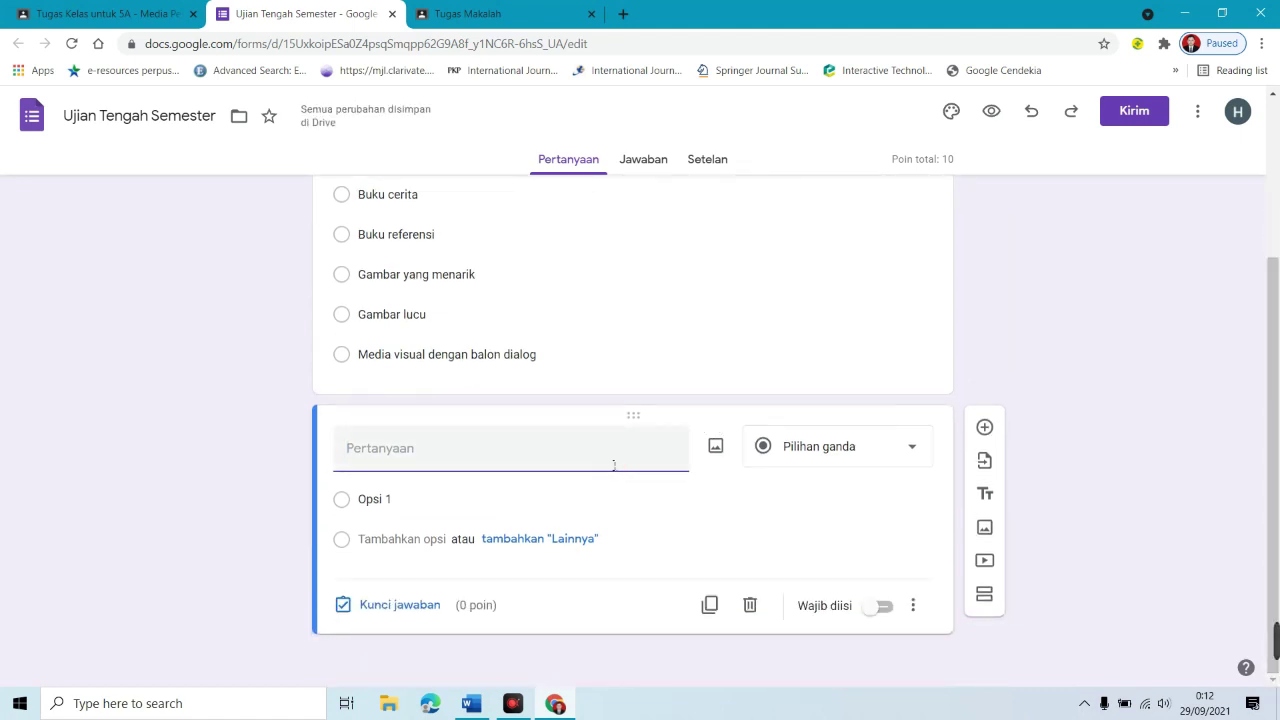
pyautogui.write('Apa saja elemen komik')
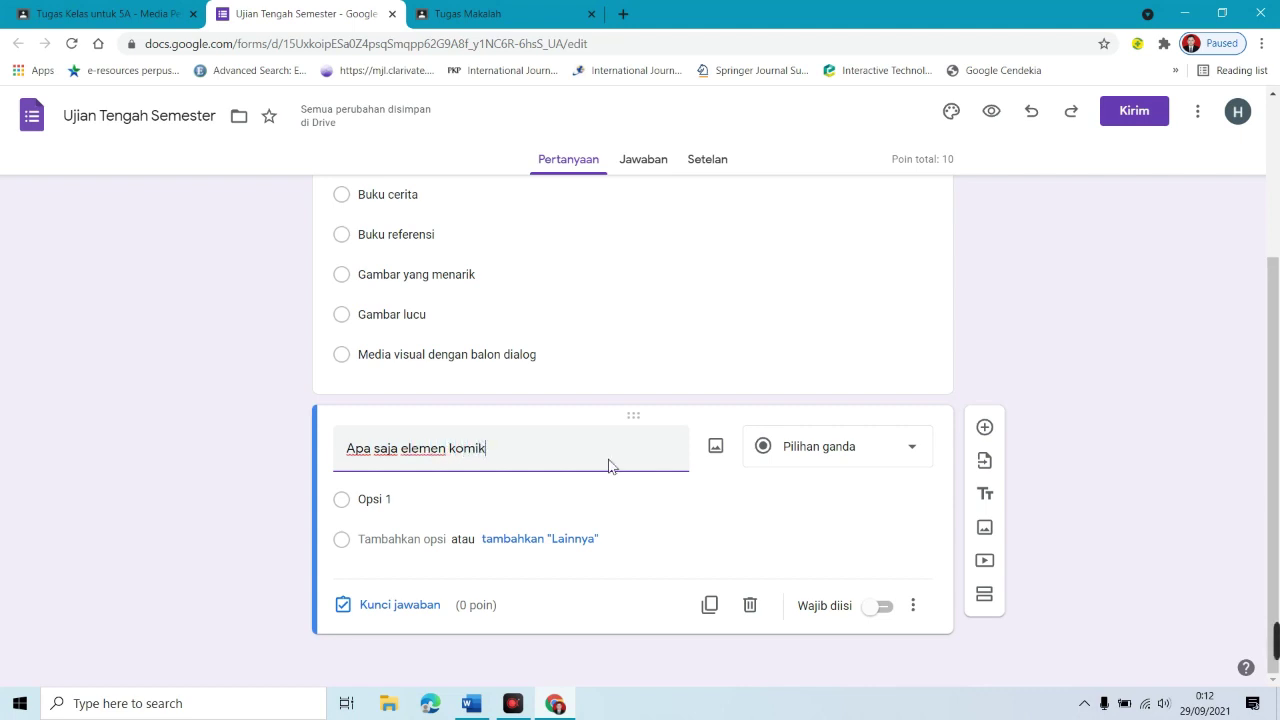
pyautogui.click(434, 500)
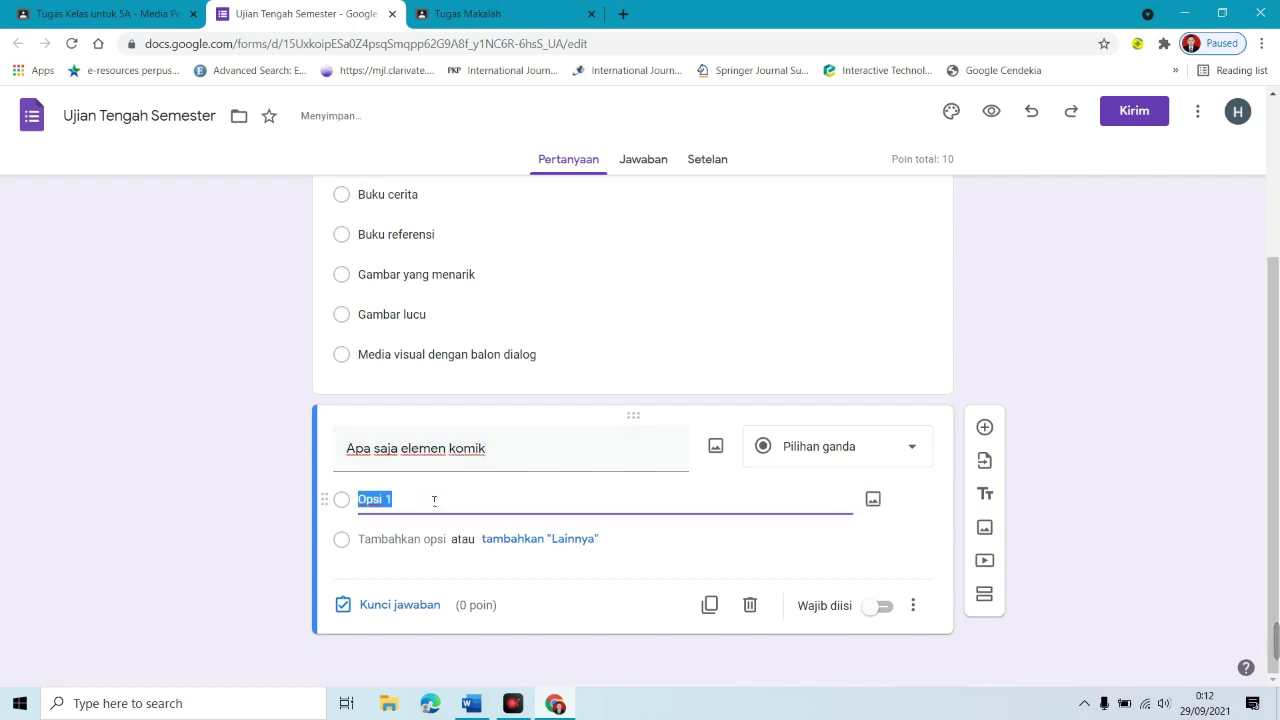
pyautogui.write('Par')
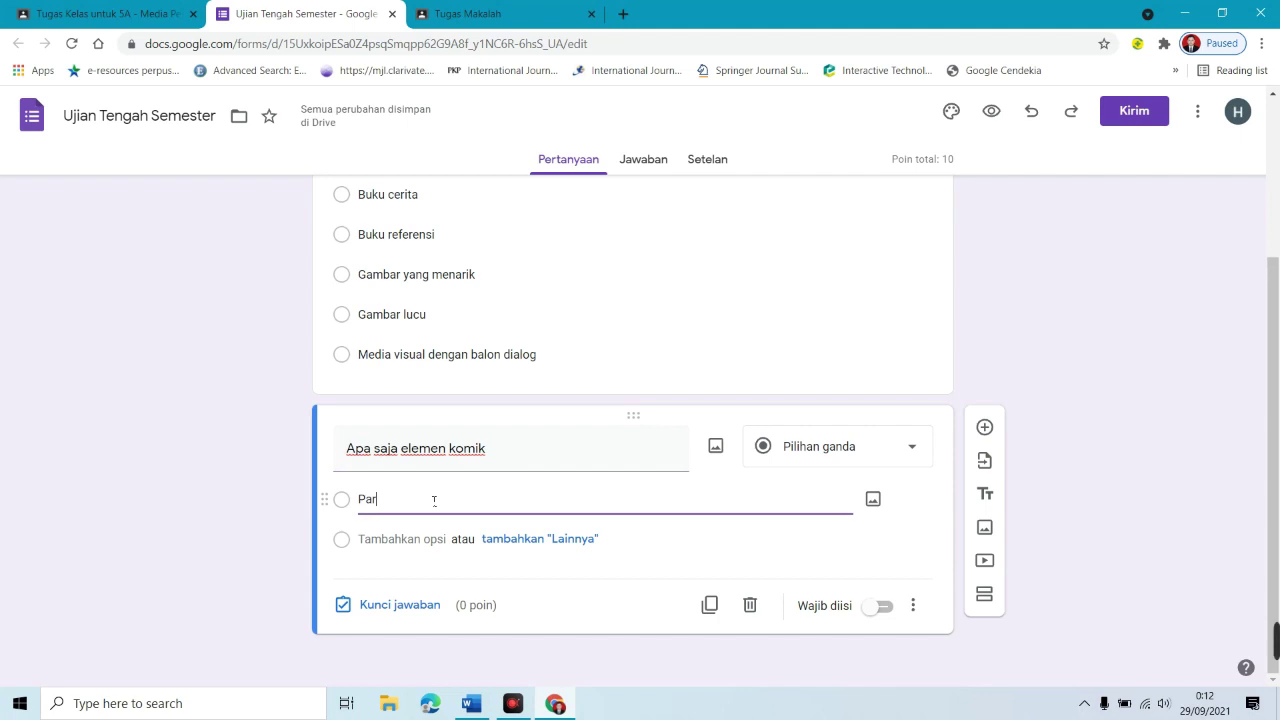
pyautogui.write('it, ')
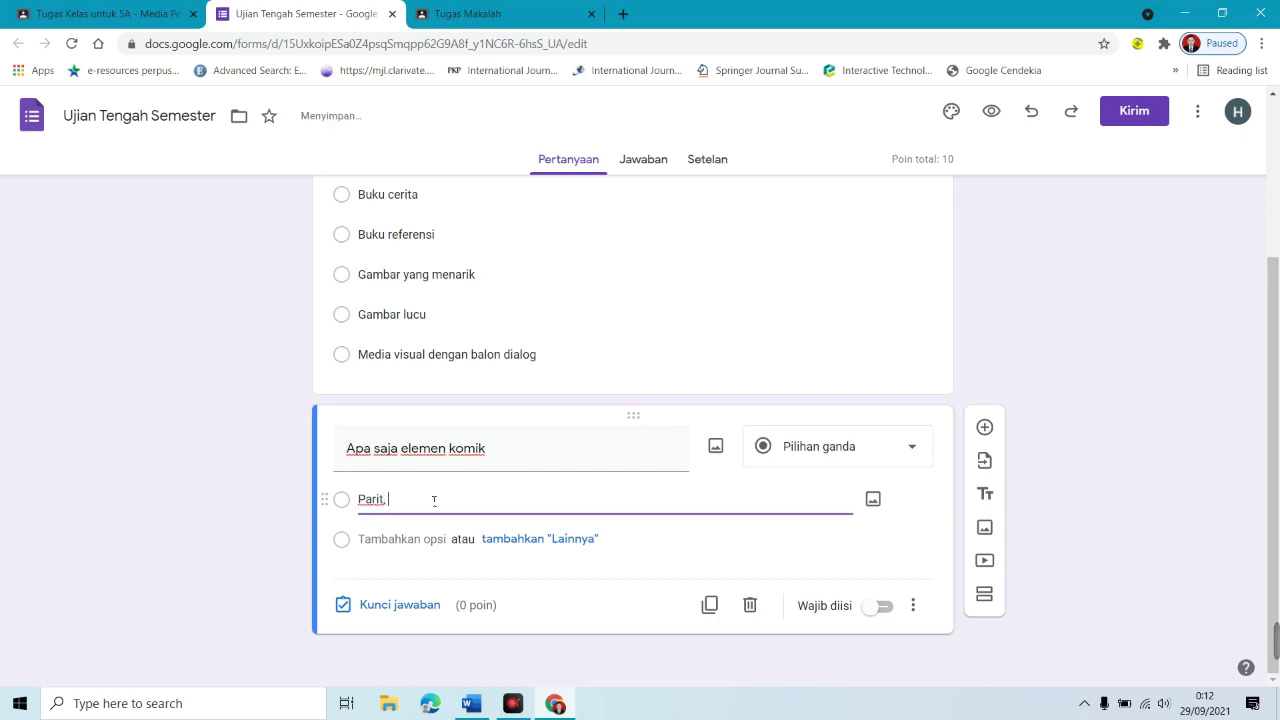
pyautogui.write('Pane')
pyautogui.doubleClick(434, 500)
pyautogui.write('Balon Dialog, dan Ilustrasi')
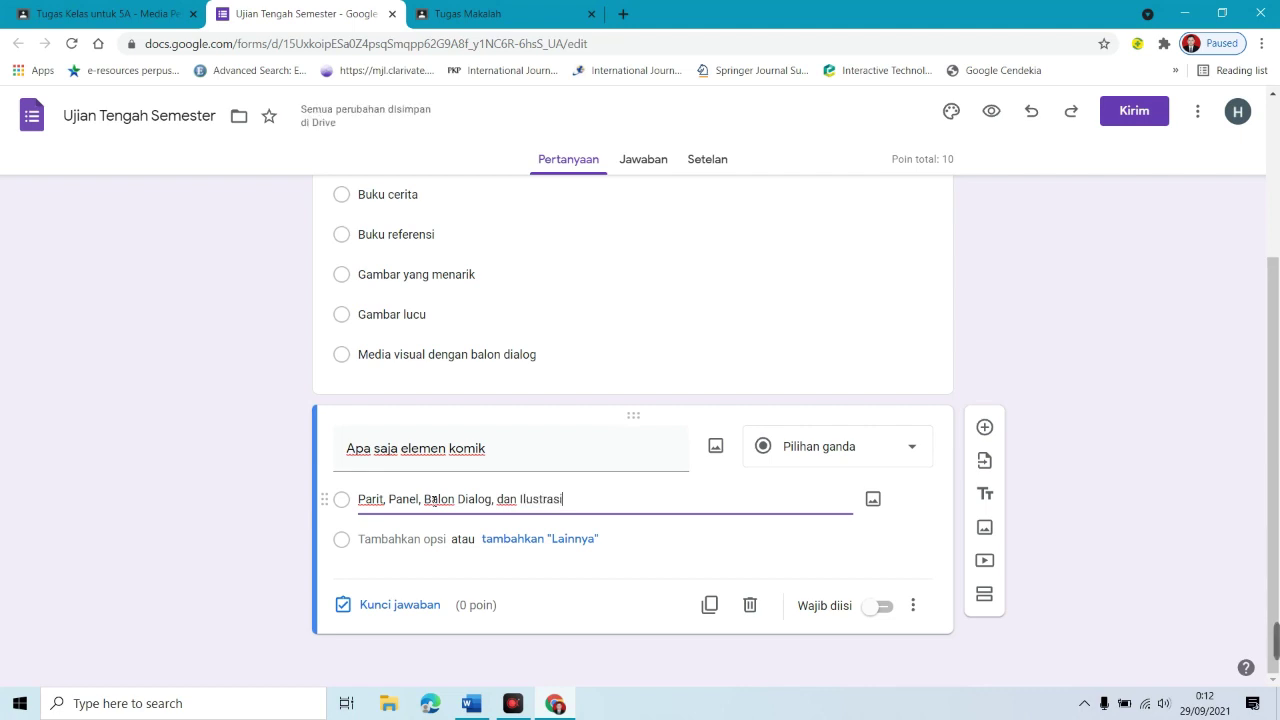
pyautogui.tripleClick(433, 500)
# Step: Add two variant options, one ending in 'poster' and one with 'Merah' replacing 'Dialog'
pyautogui.click(400, 539)
pyautogui.write('Parit, Panel, Balon Dialog, dan Ilustrasi')
pyautogui.hotkey('ctrl', 'shift', 'Left')
pyautogui.write('poster')
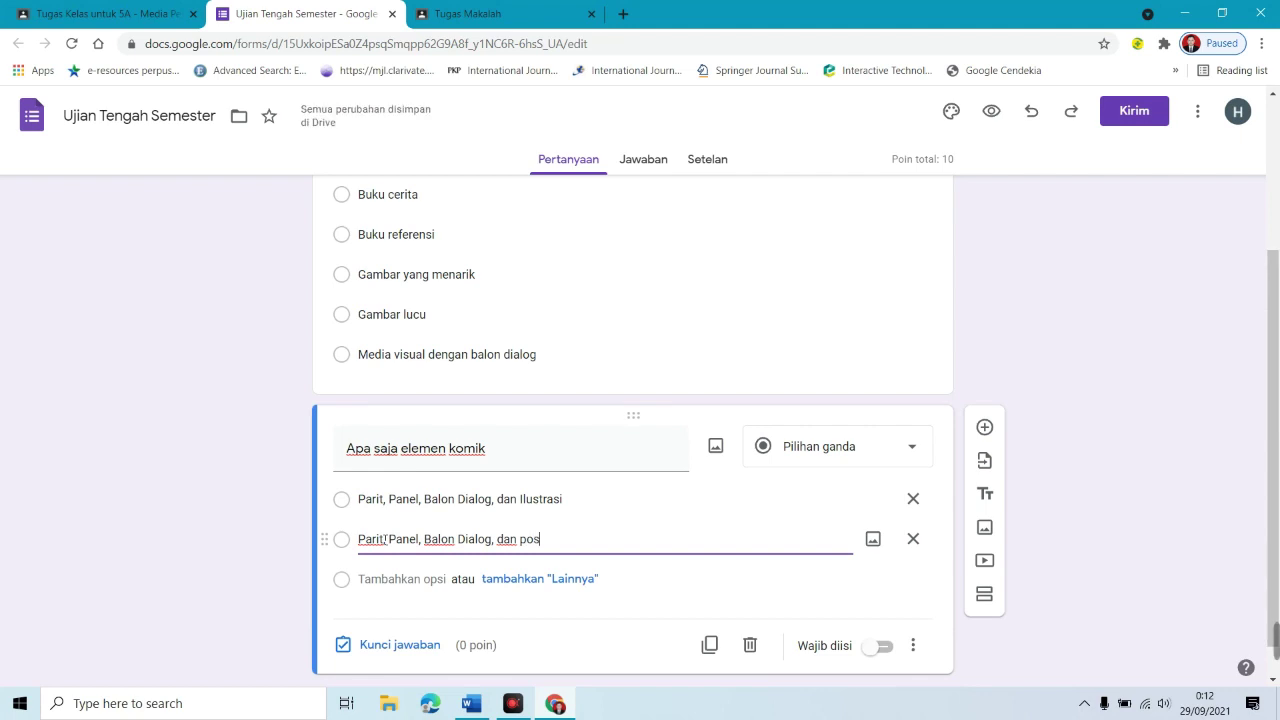
pyautogui.click(396, 574)
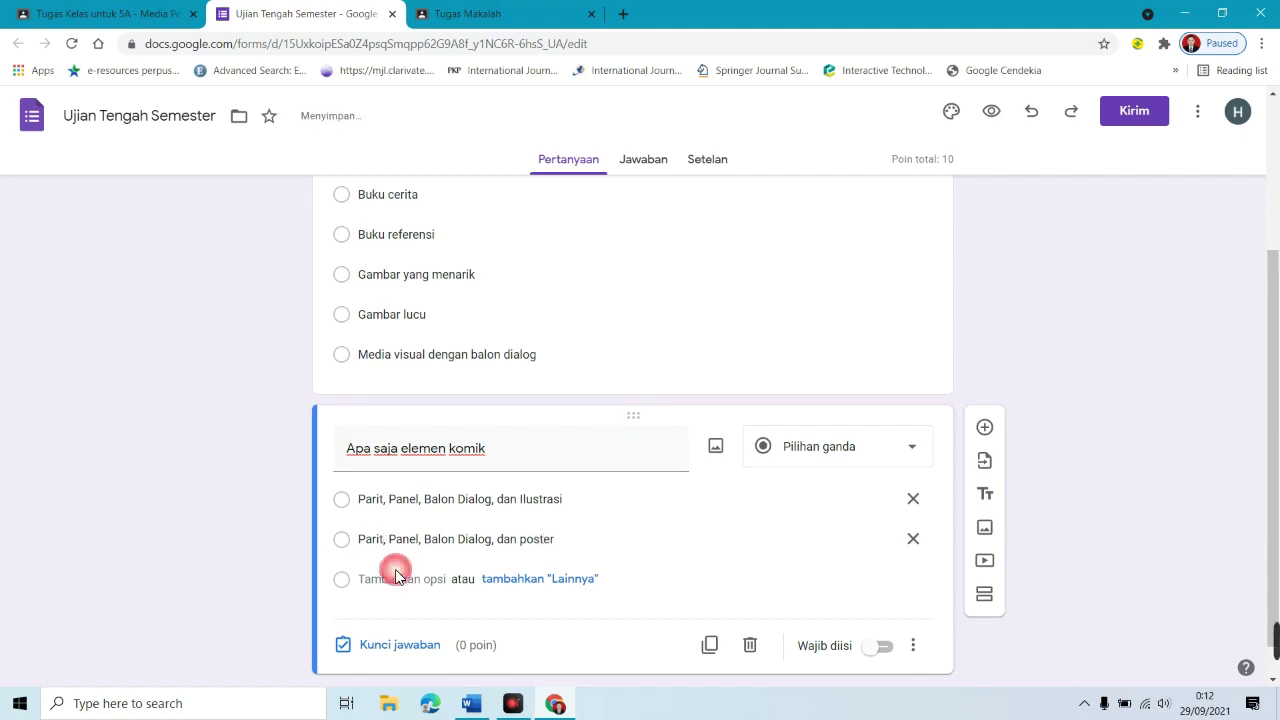
pyautogui.write('Parit, Panel, Balon Dialog, dan Ilustrasi')
pyautogui.hotkey('ctrl', 'shift', 'Left')
pyautogui.hotkey('ctrl', 'Left')
pyautogui.hotkey('ctrl', 'shift', 'Left')
pyautogui.hotkey('ctrl', 'shift', 'Left')
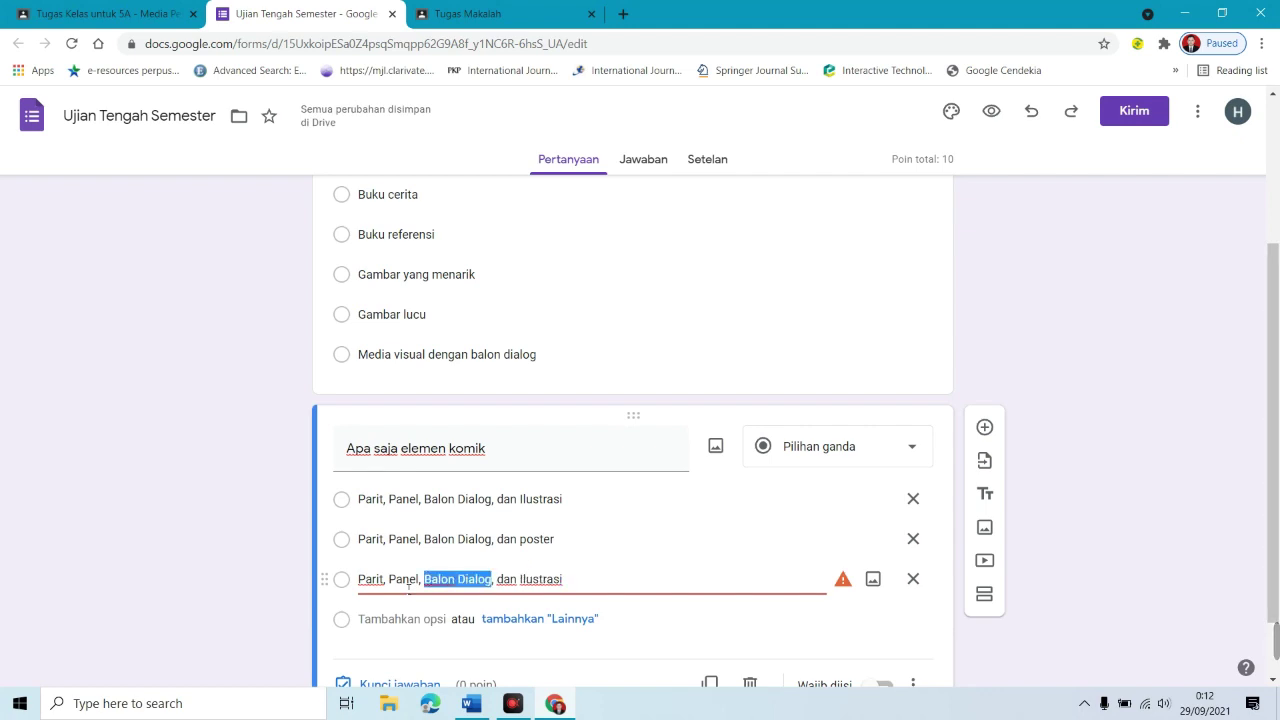
pyautogui.hotkey('ctrl', 'shift', 'Right')
pyautogui.write('Merah')
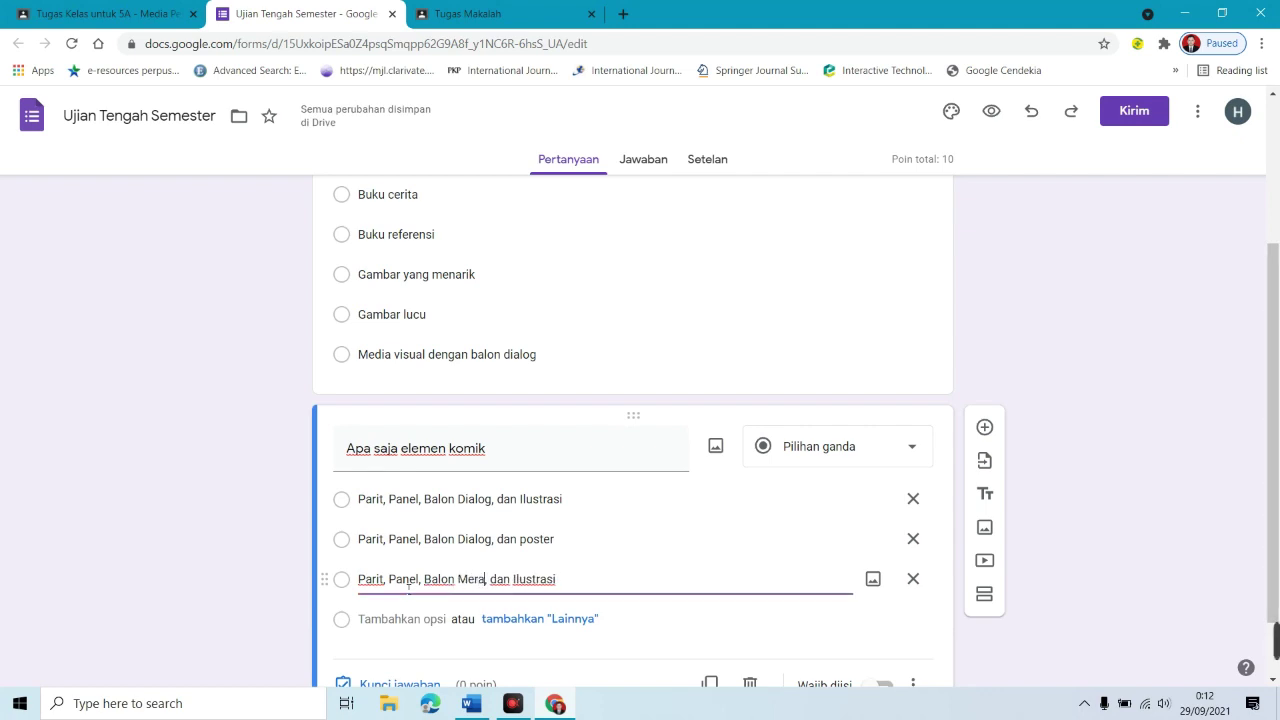
# Step: Add two more variants, replacing 'Panel' with 'Surya' and 'Parit' with 'Sungai'
pyautogui.click(412, 619)
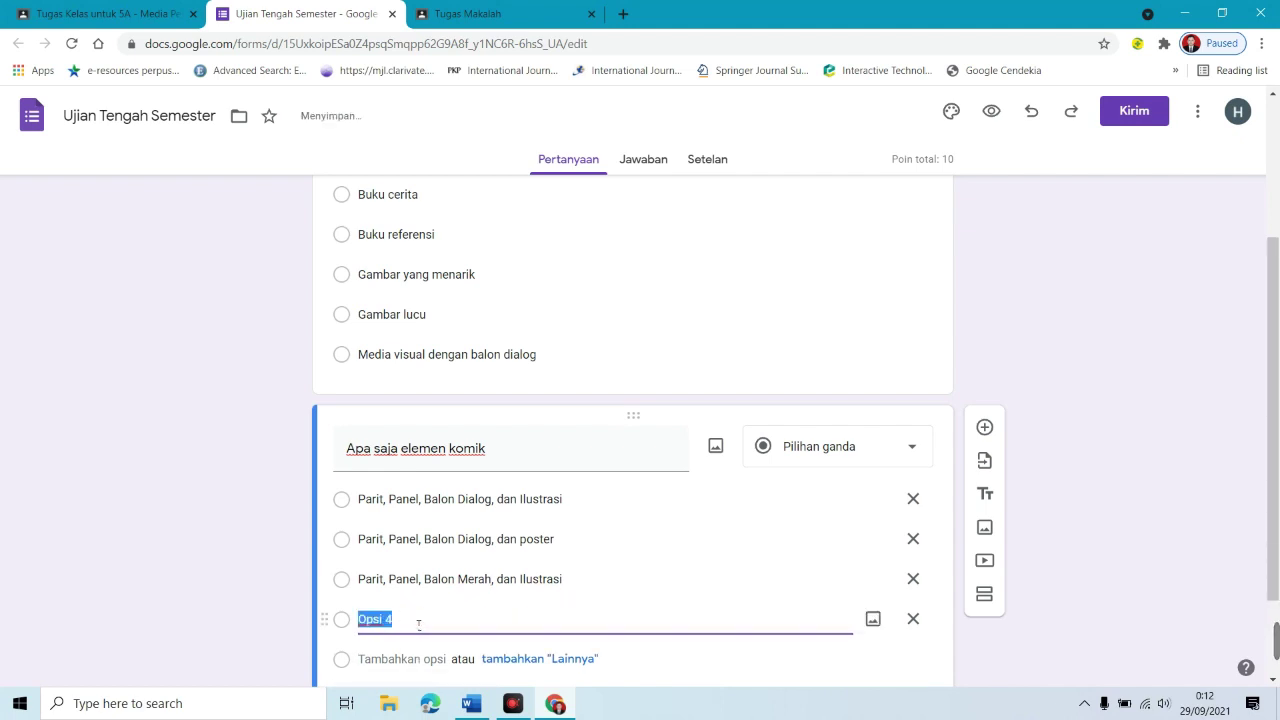
pyautogui.write('Parit, Panel, Balon Dialog, dan Ilustrasi')
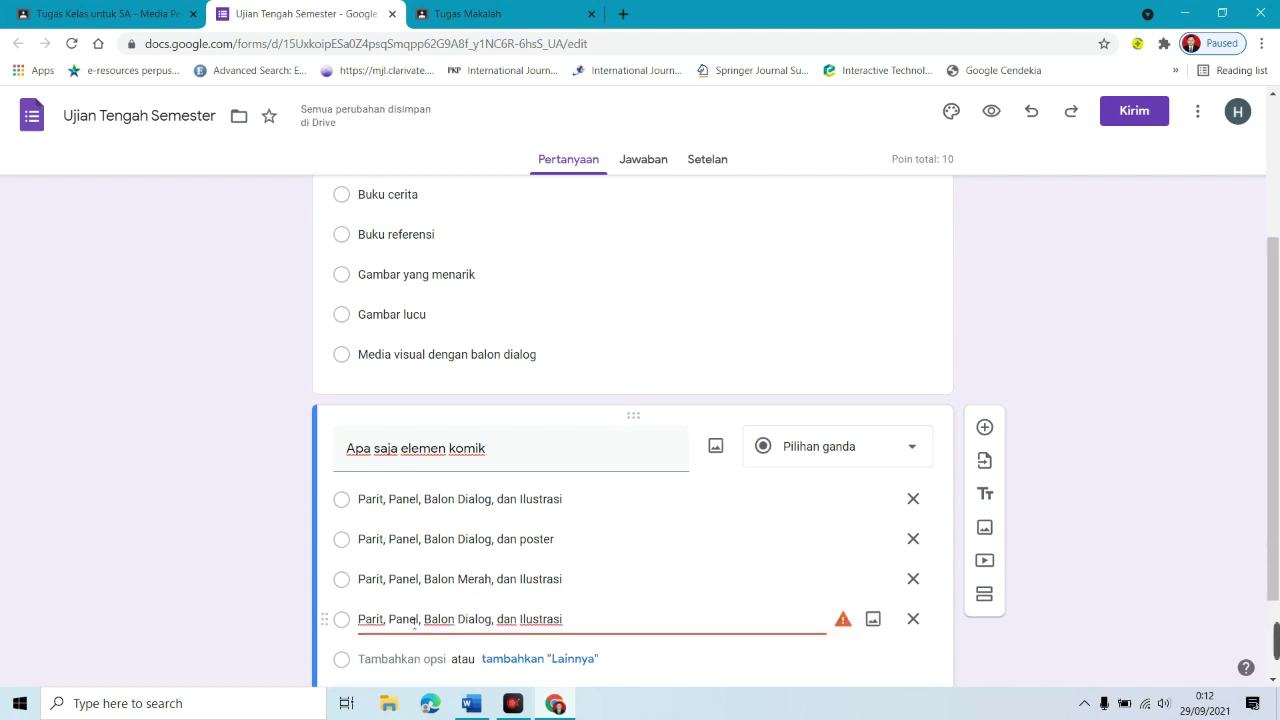
pyautogui.doubleClick(414, 622)
pyautogui.write('Surya')
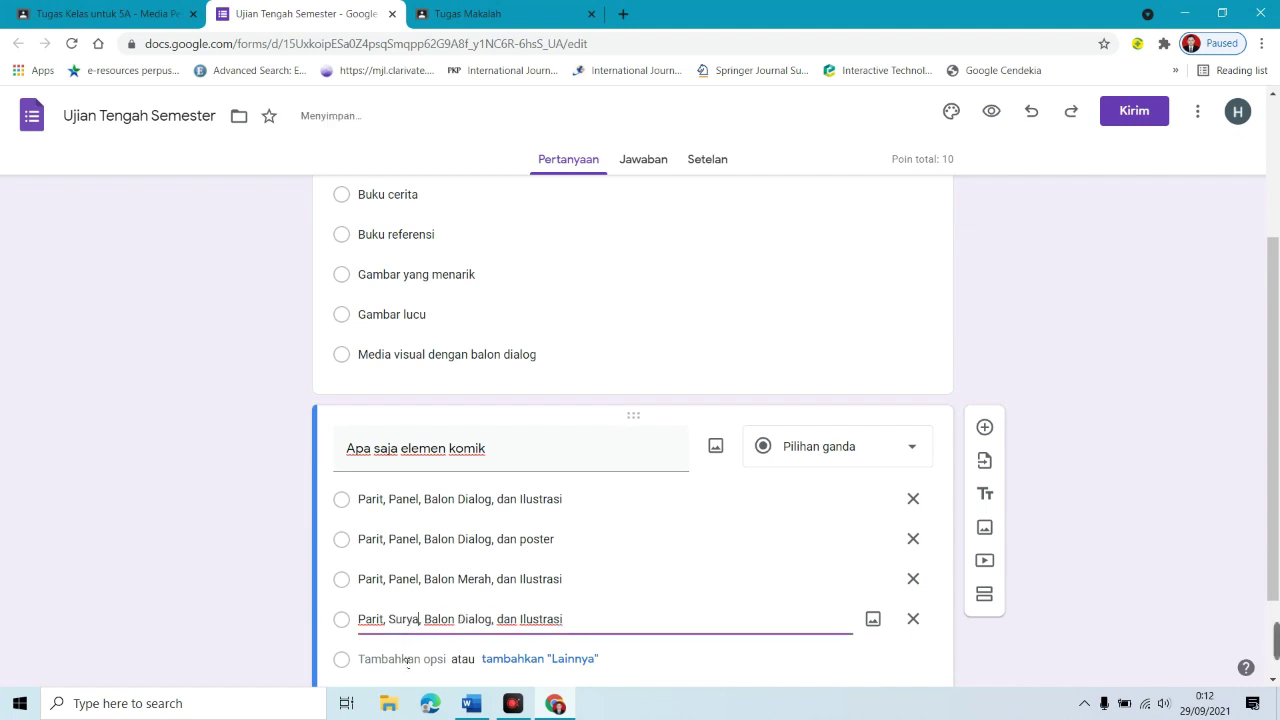
pyautogui.click(408, 661)
pyautogui.write('Parit, Panel, Balon Dialog, dan Ilustrasi')
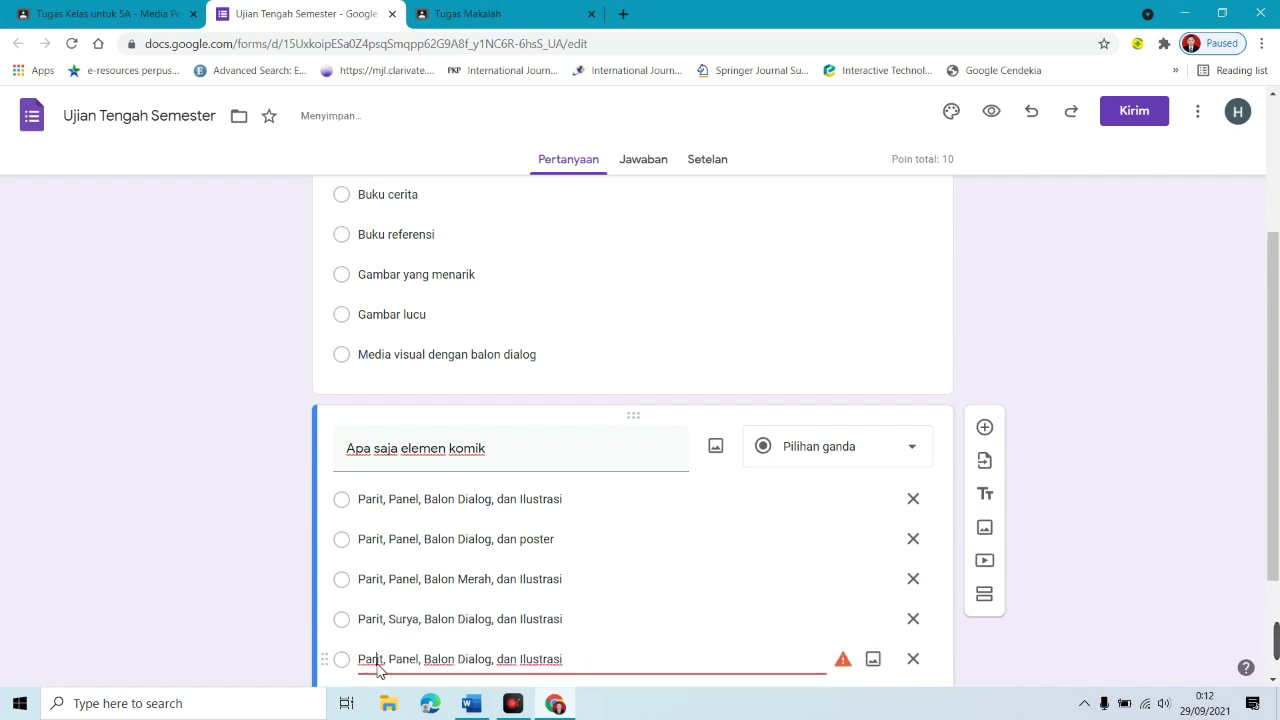
pyautogui.doubleClick(372, 660)
pyautogui.write('Sungai')
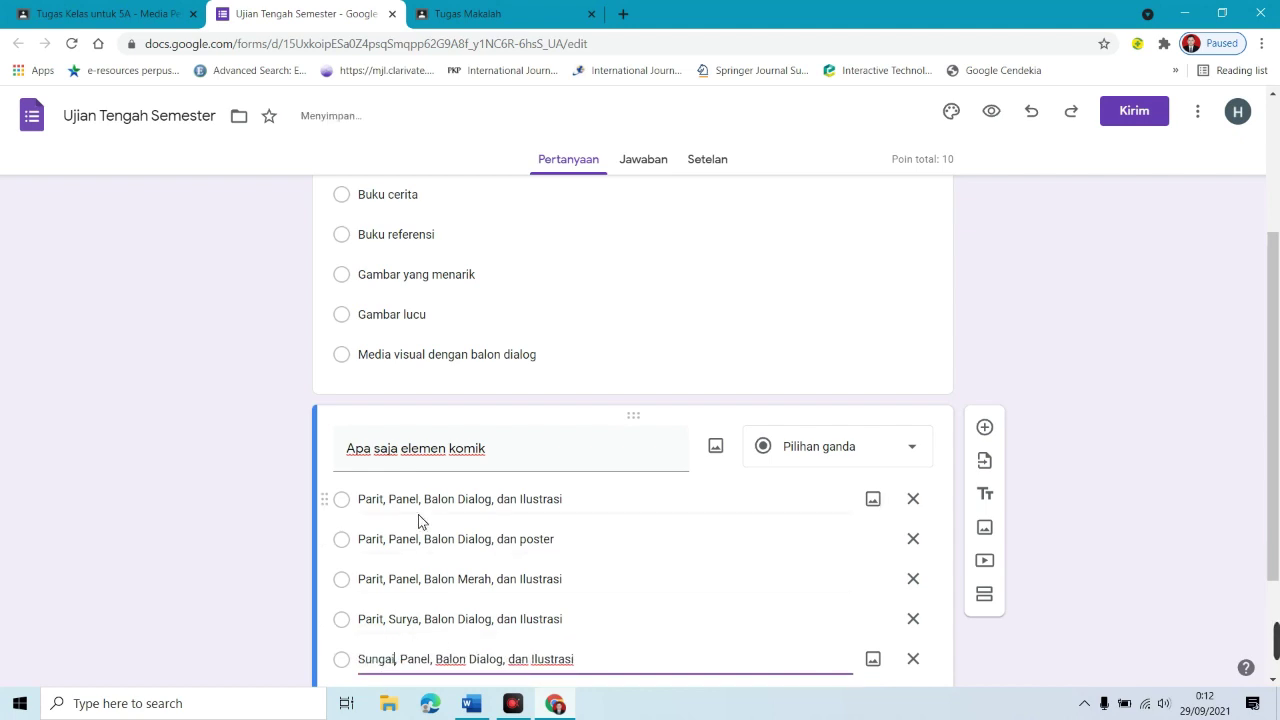
pyautogui.scroll(-2, 549, 578)
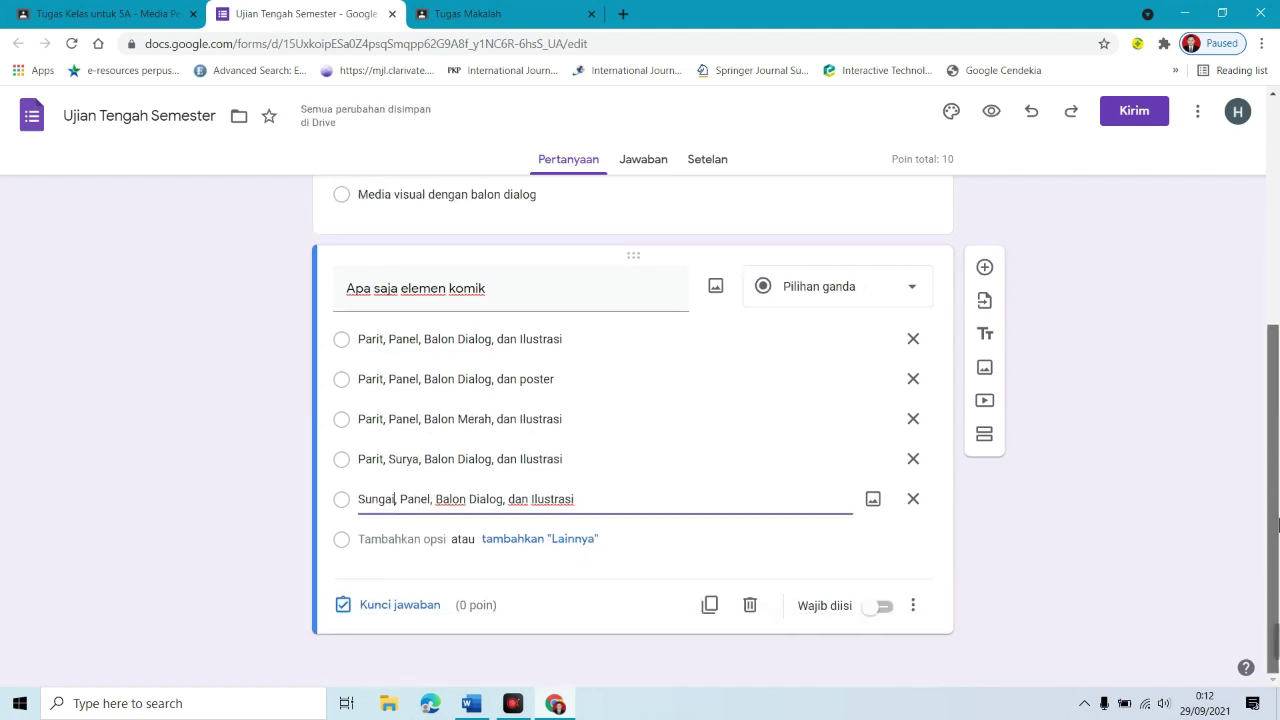
# Step: Key 'Parit, Panel, Balon Dialog, dan Ilustrasi' as correct for 90 points and require the question
pyautogui.click(426, 612)
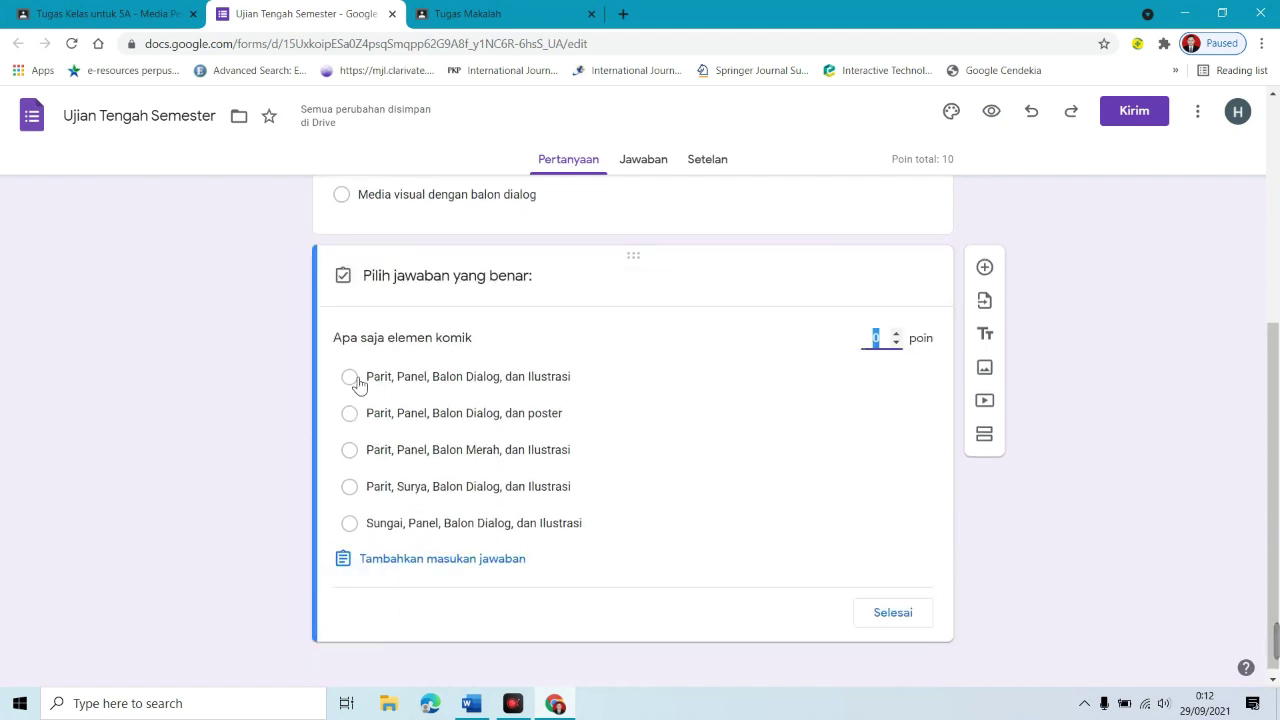
pyautogui.click(349, 376)
pyautogui.click(883, 338)
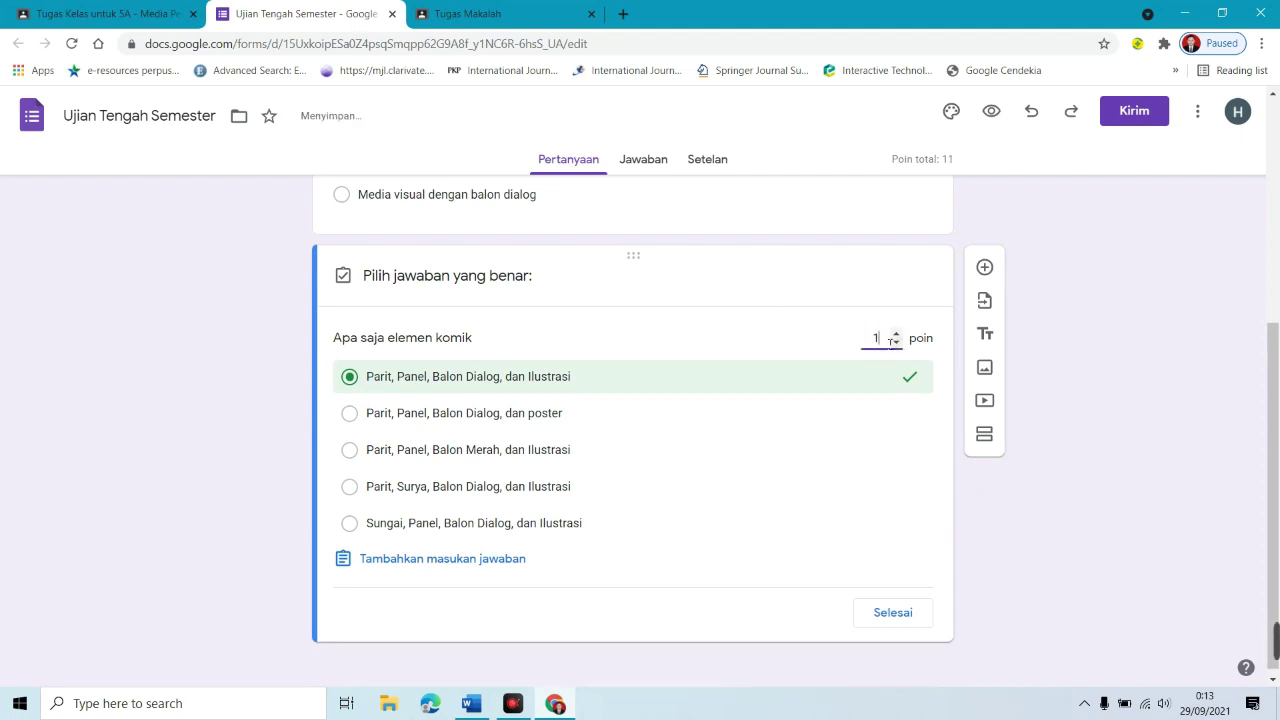
pyautogui.write('90')
pyautogui.press('BackSpace')
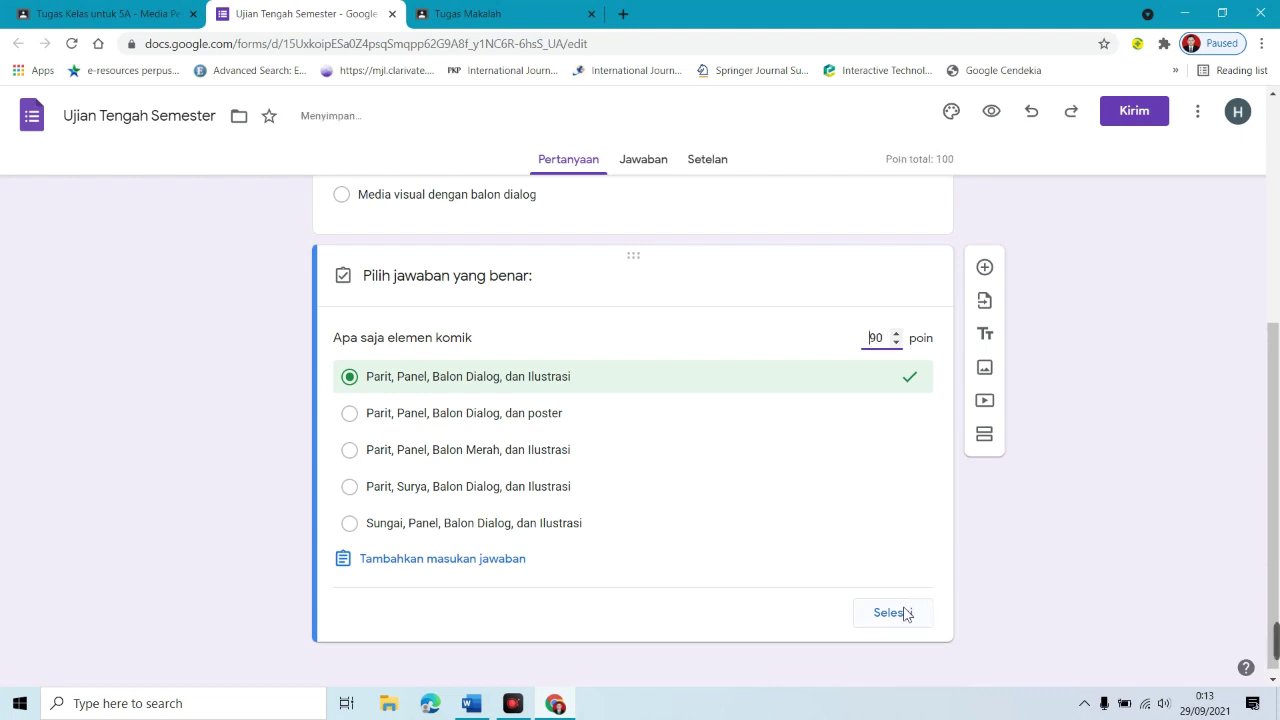
pyautogui.click(903, 612)
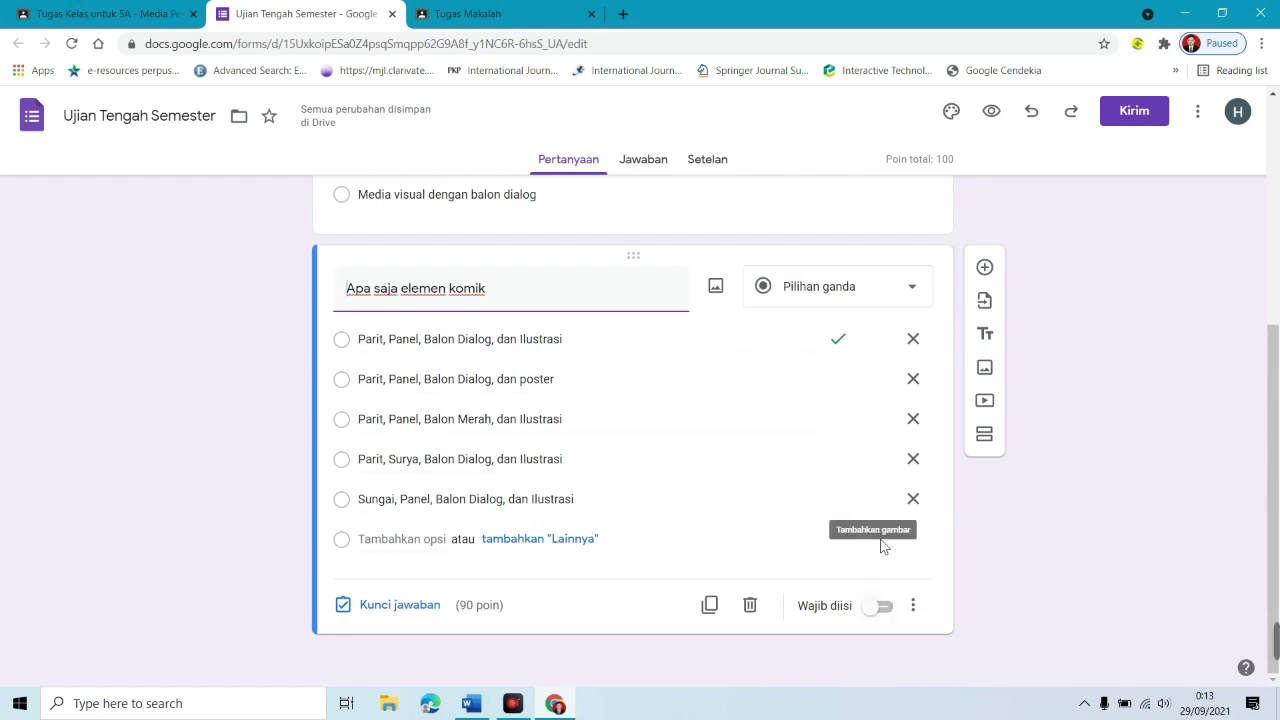
pyautogui.click(890, 612)
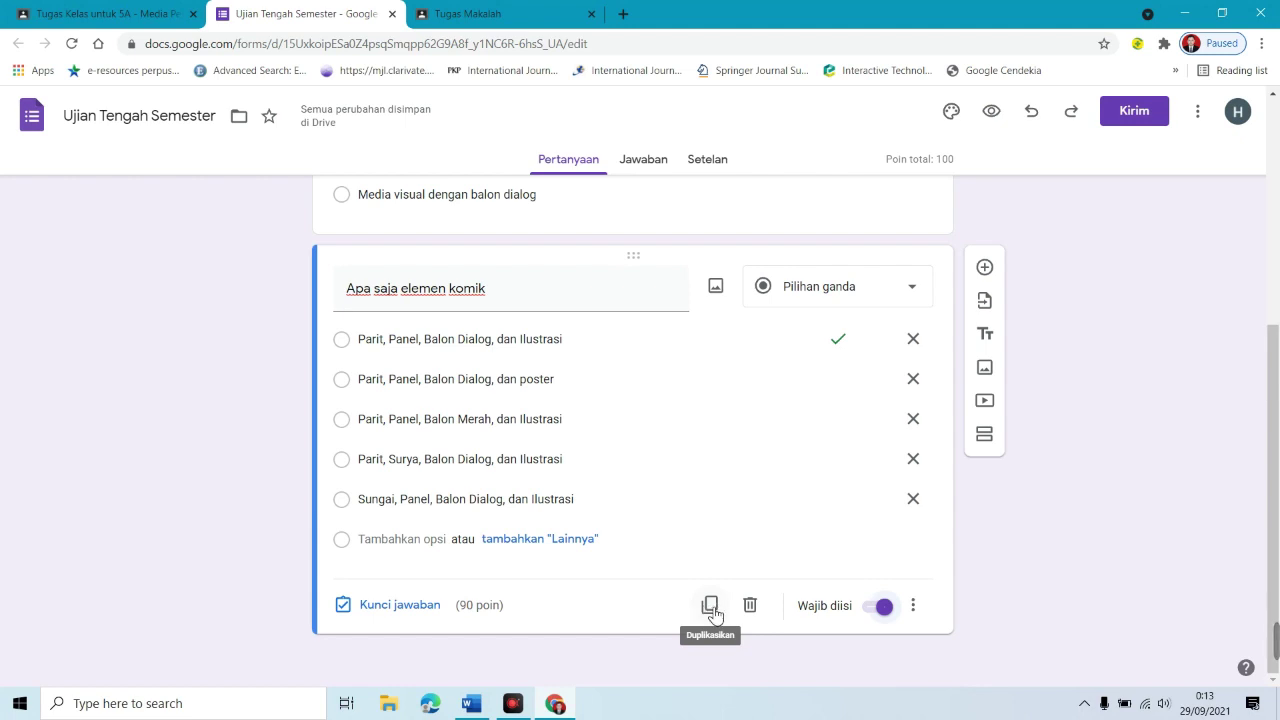
# Step: Add a new question at the top of the form titled 'Nama Lengkap'
pyautogui.moveTo(1268, 458); pyautogui.dragTo(1268, 205)
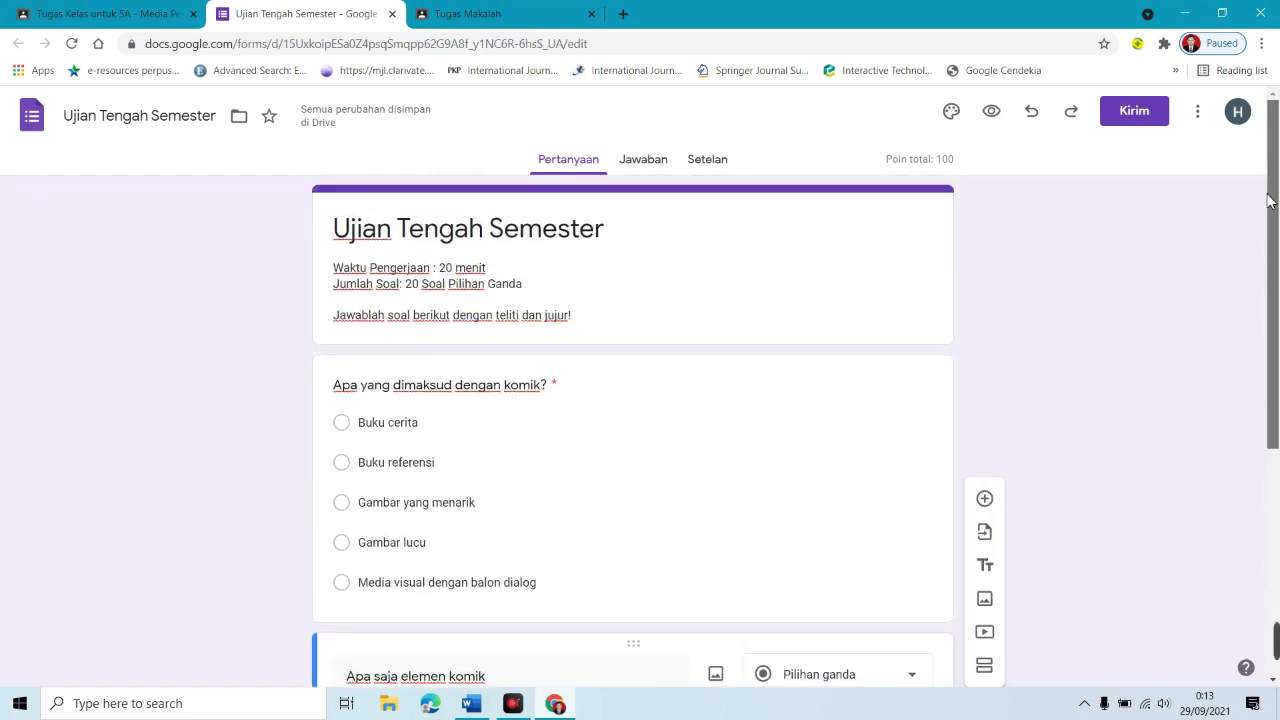
pyautogui.scroll(-3, 1272, 330)
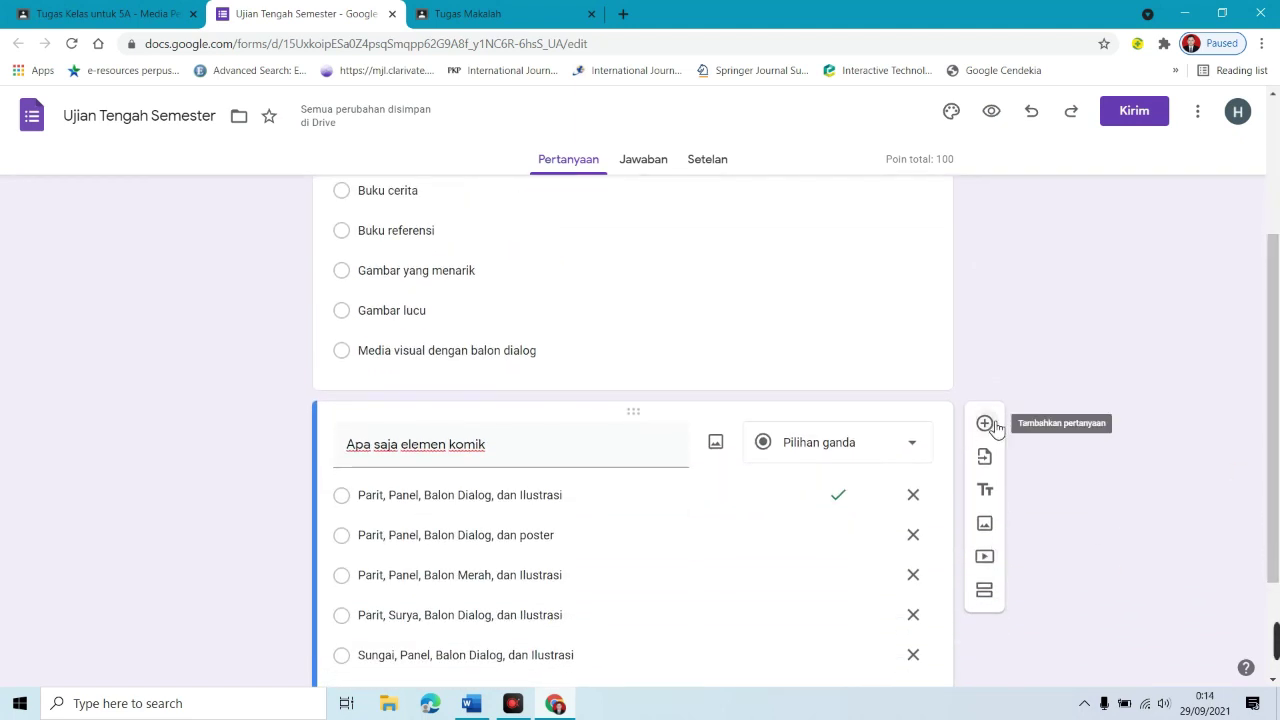
pyautogui.click(987, 425)
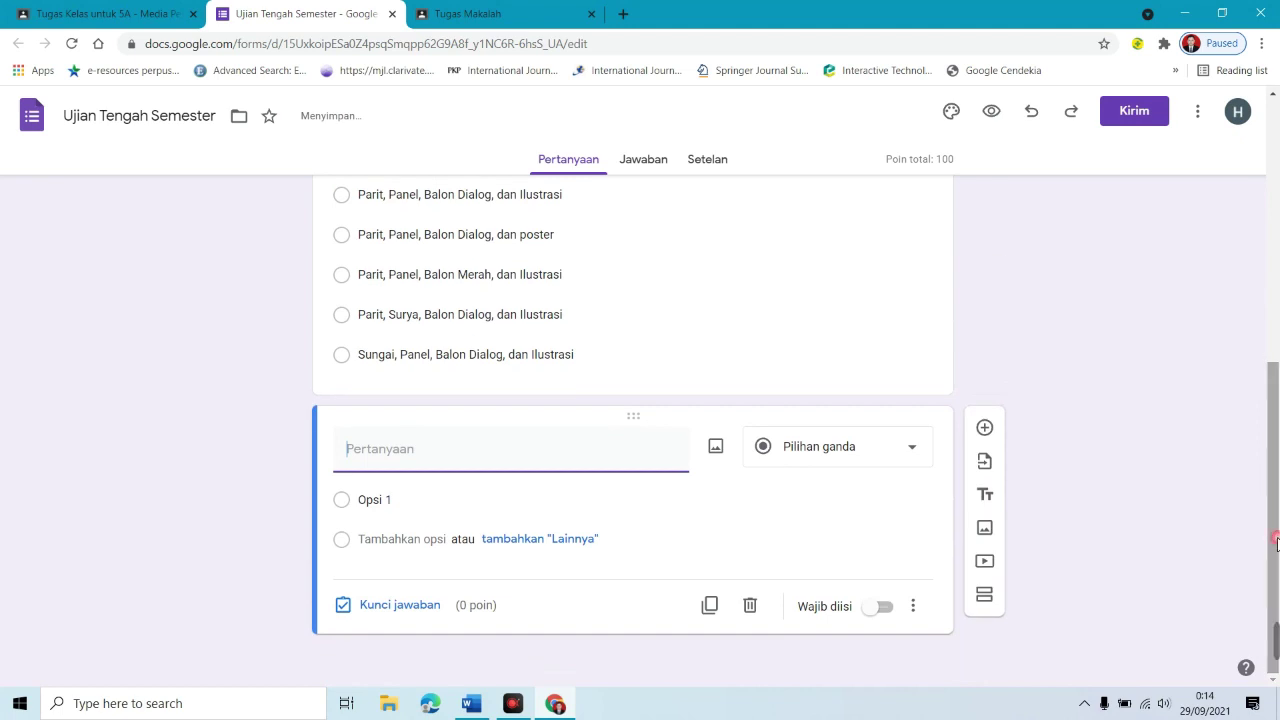
pyautogui.moveTo(650, 421); pyautogui.dragTo(642, 503)
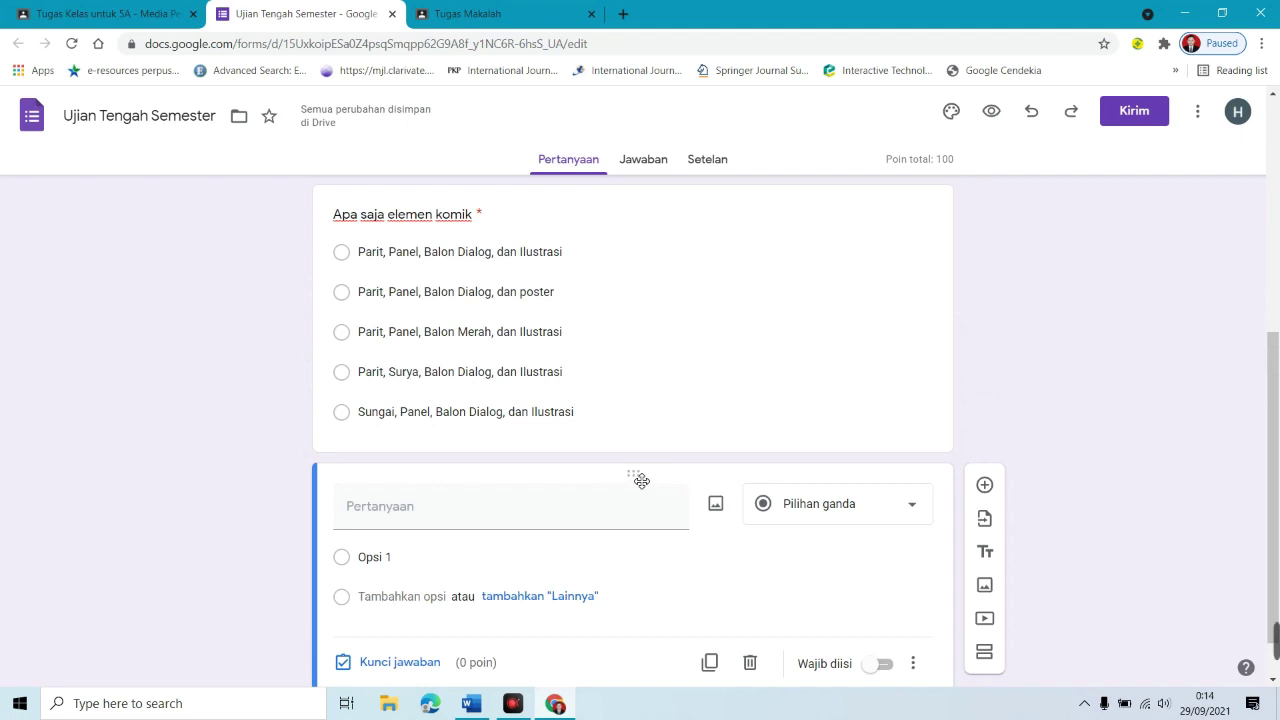
pyautogui.moveTo(641, 481); pyautogui.dragTo(634, 274)
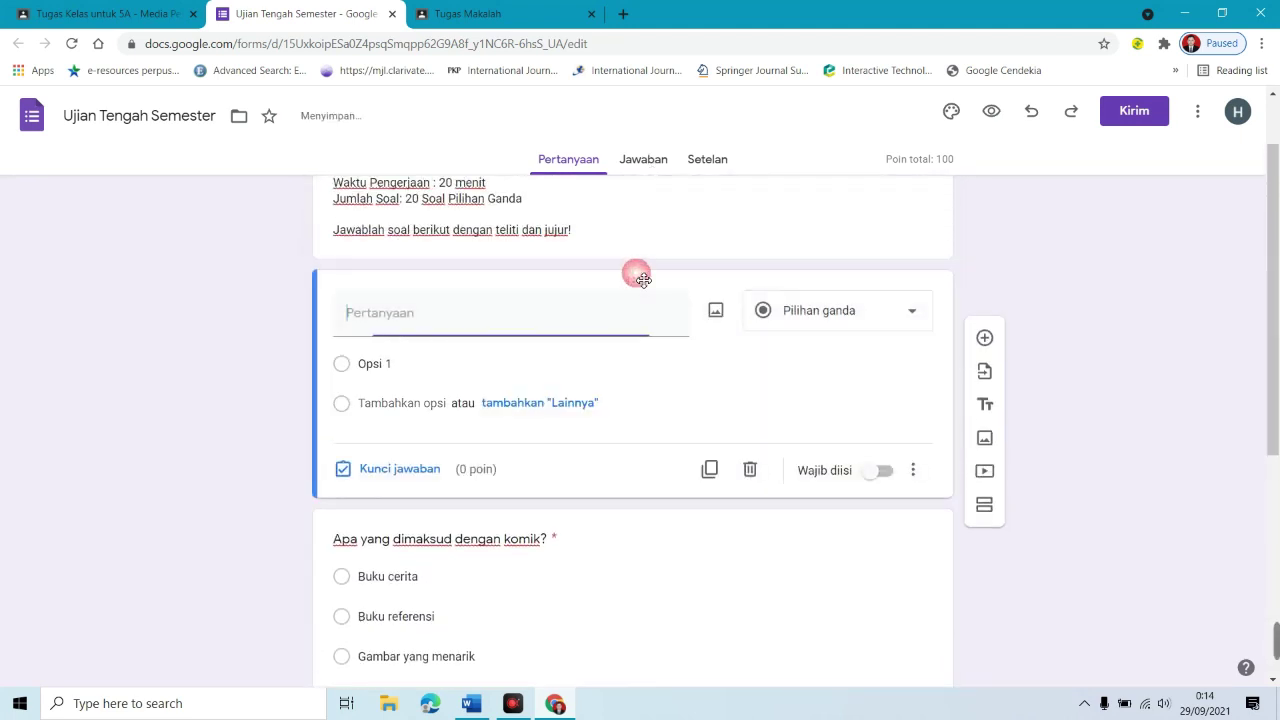
pyautogui.scroll(1, 1277, 322)
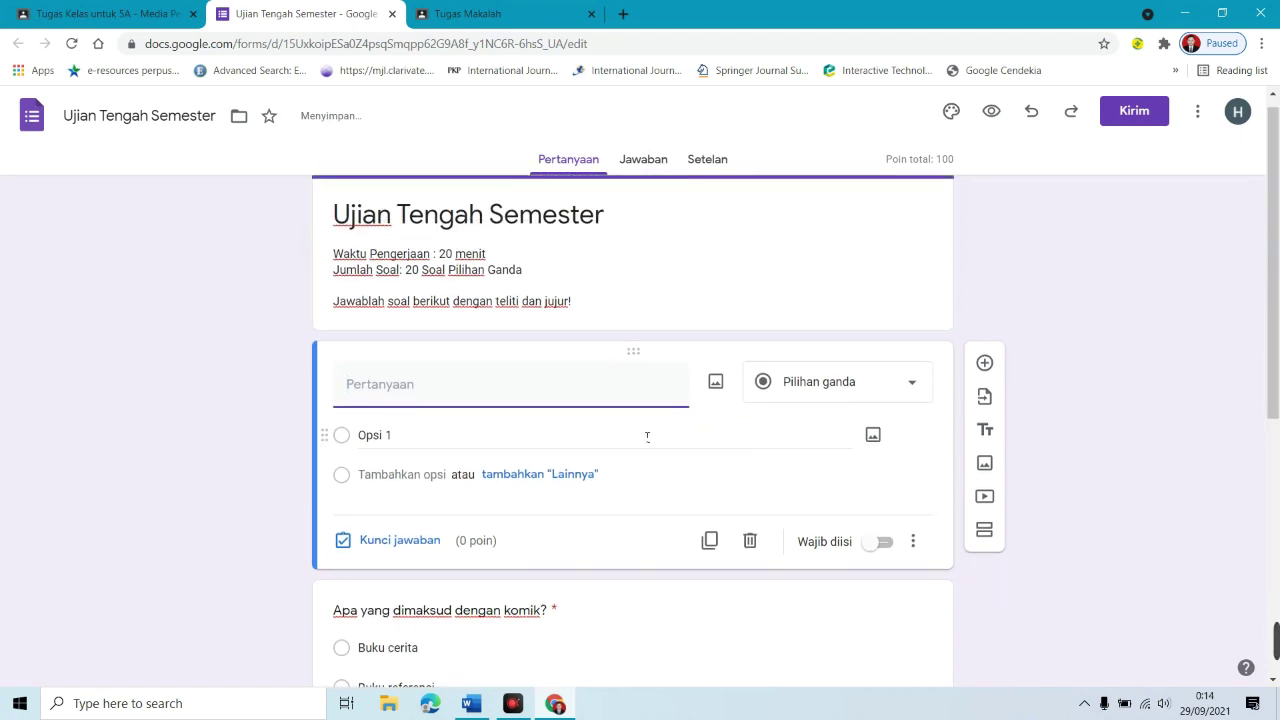
pyautogui.write('Nama')
pyautogui.write(' Le')
pyautogui.press('BackSpace')
pyautogui.write('Lengkap')
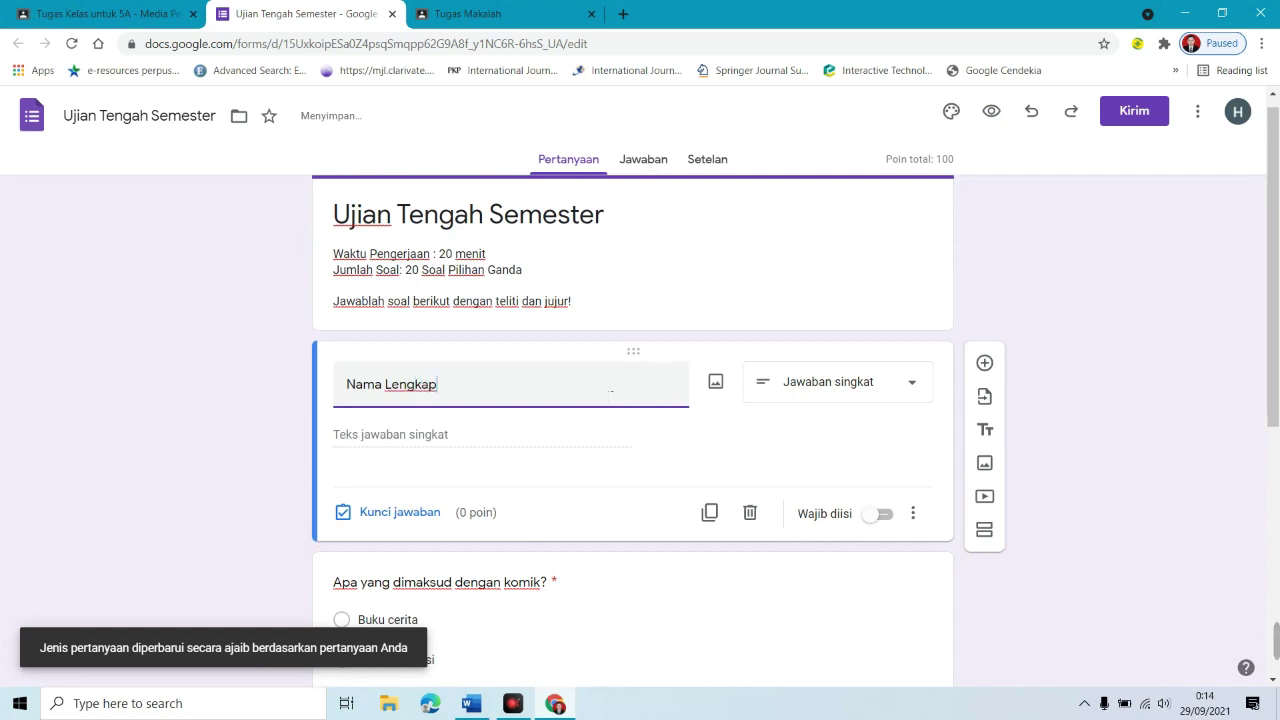
# Step: Make 'Nama Lengkap' a required short-answer question worth 0 points
pyautogui.click(895, 519)
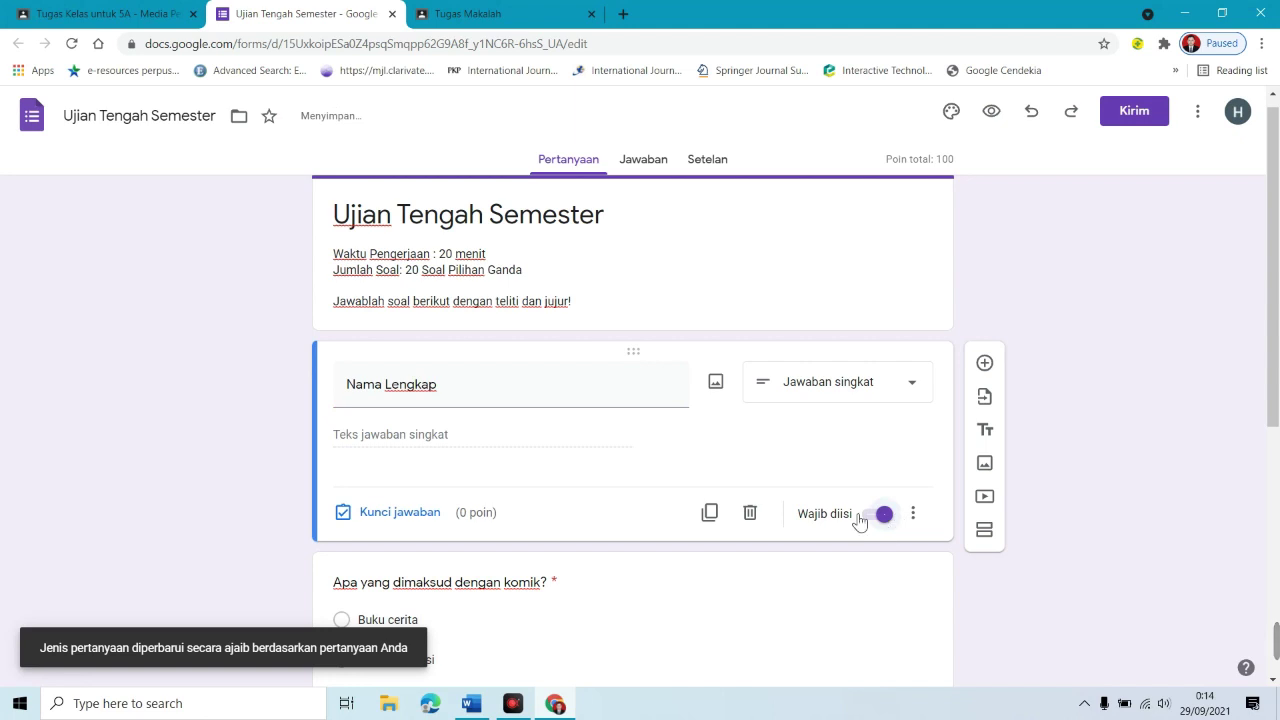
pyautogui.click(383, 522)
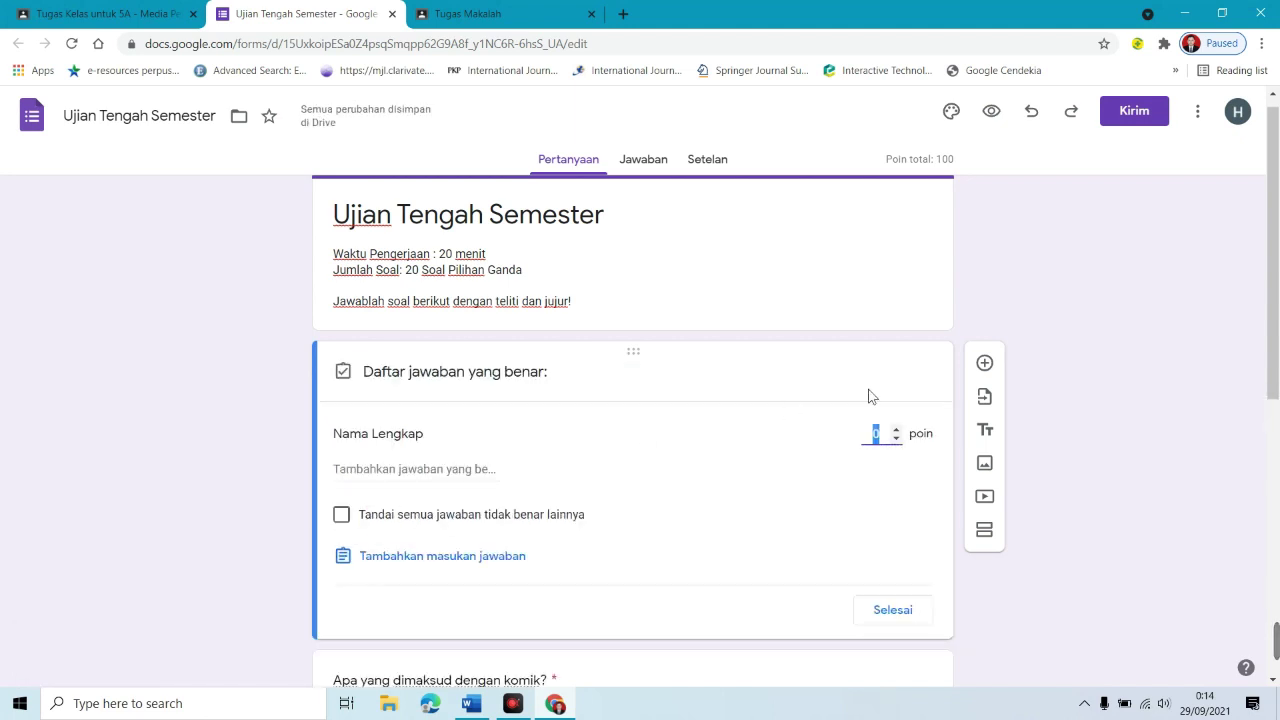
pyautogui.click(876, 436)
pyautogui.doubleClick(871, 437)
pyautogui.click(892, 620)
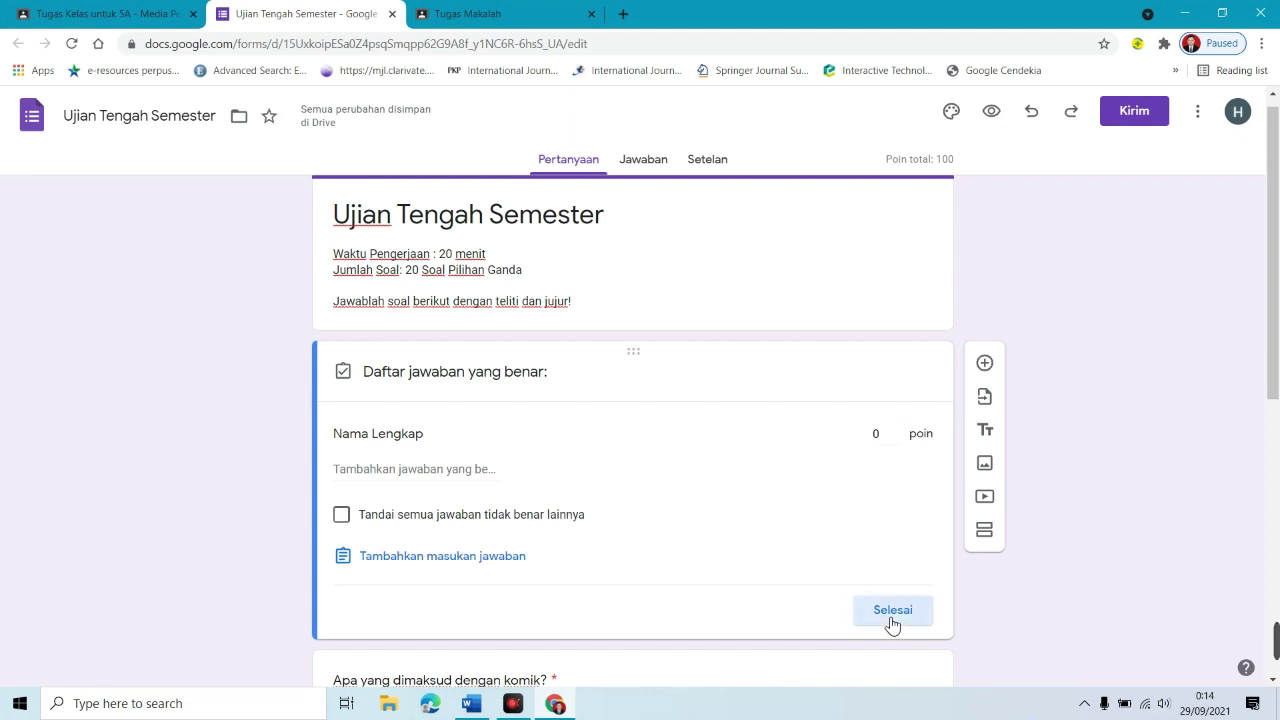
pyautogui.click(892, 620)
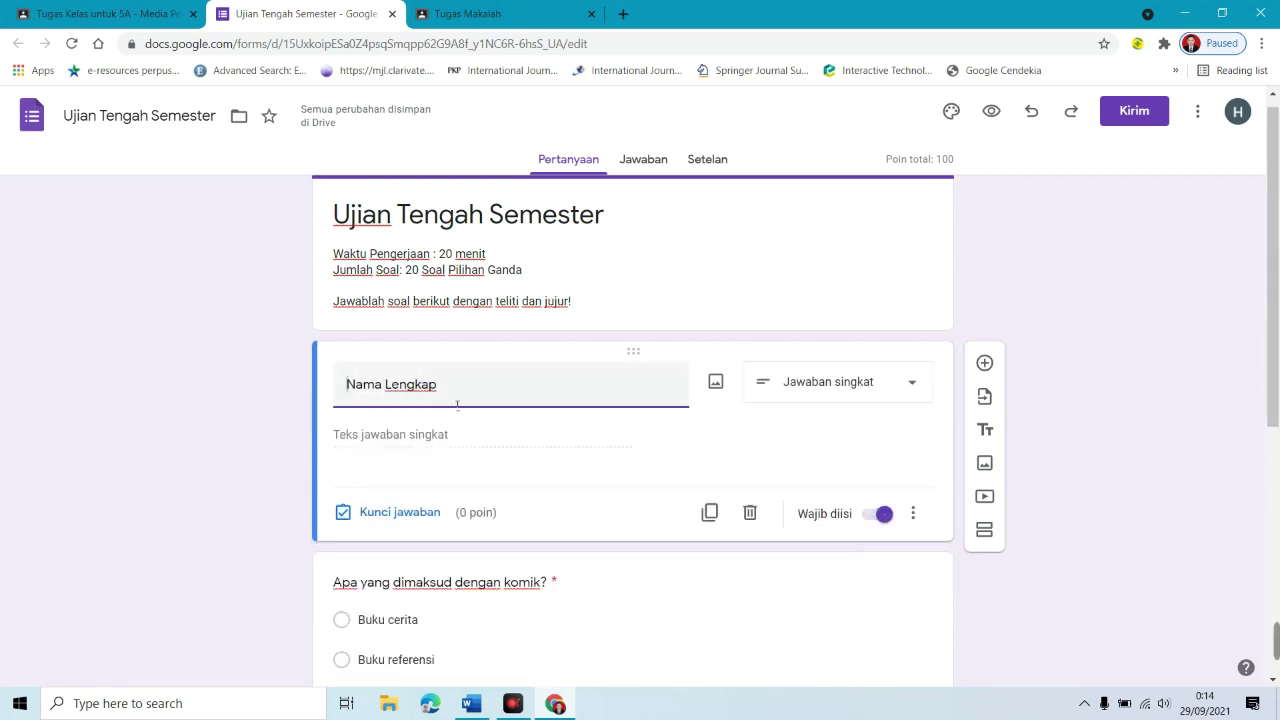
pyautogui.moveTo(454, 388); pyautogui.dragTo(300, 386)
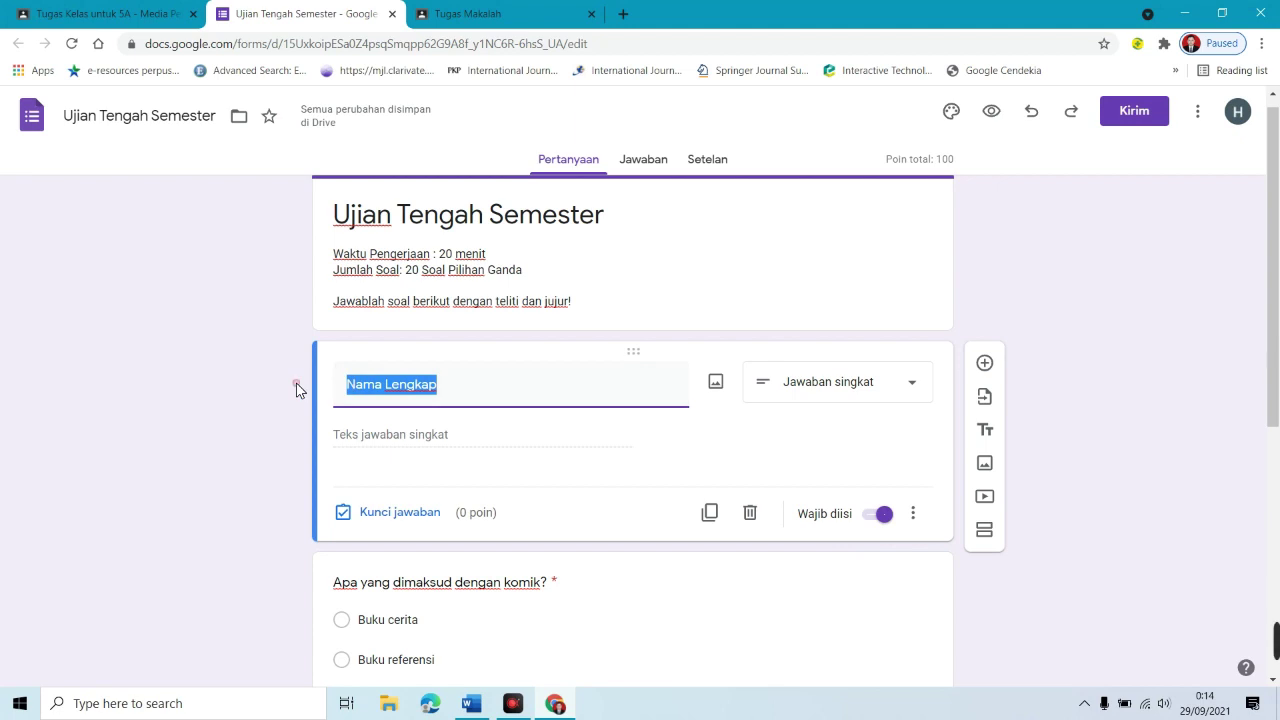
pyautogui.click(463, 440)
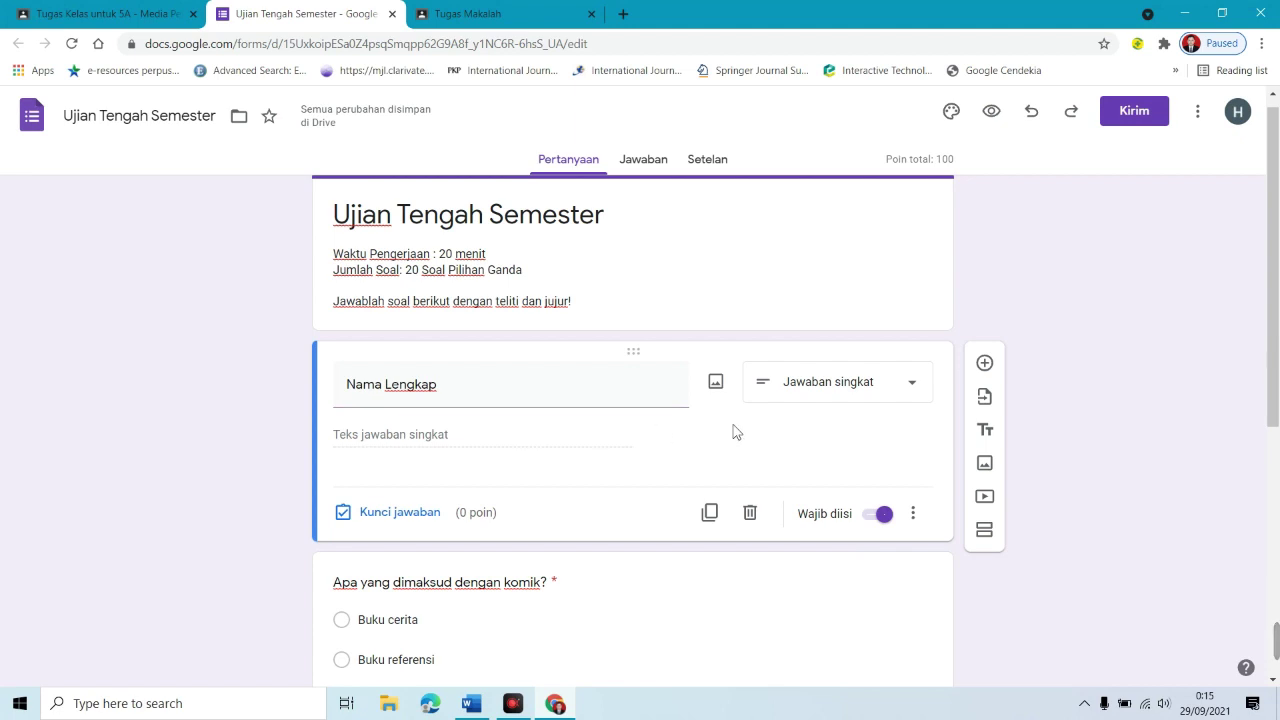
pyautogui.click(877, 390)
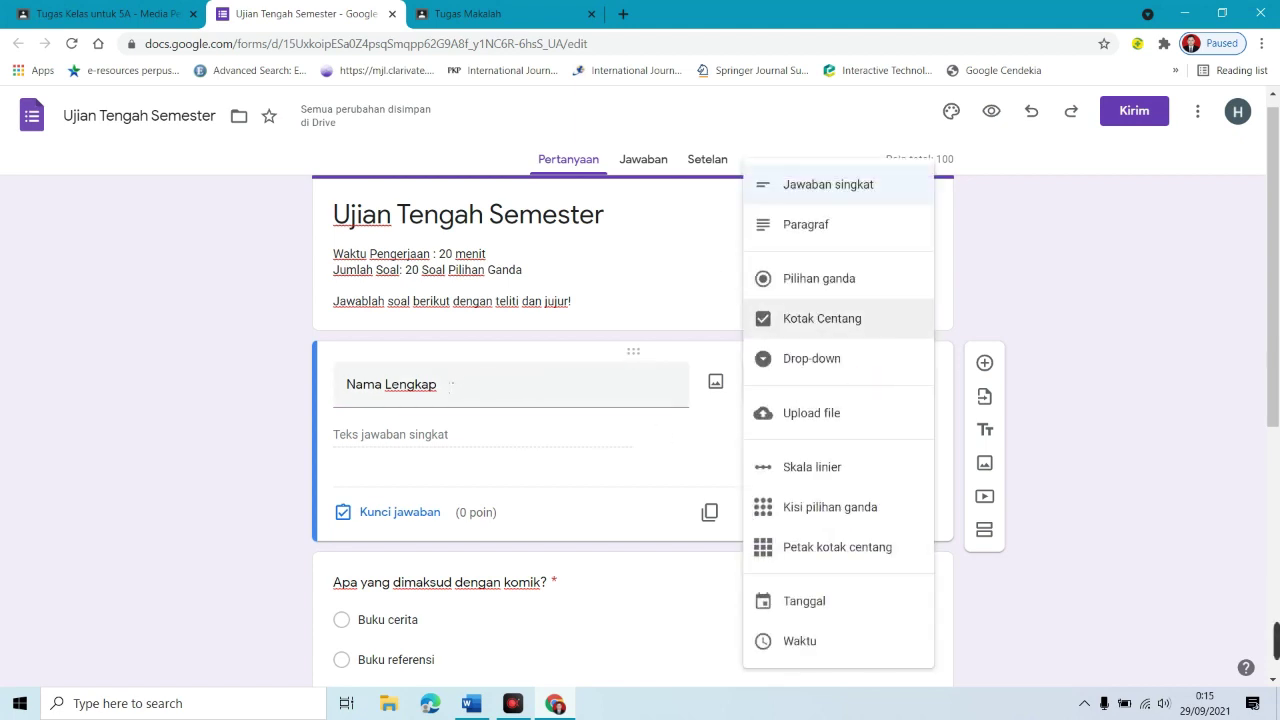
pyautogui.click(849, 189)
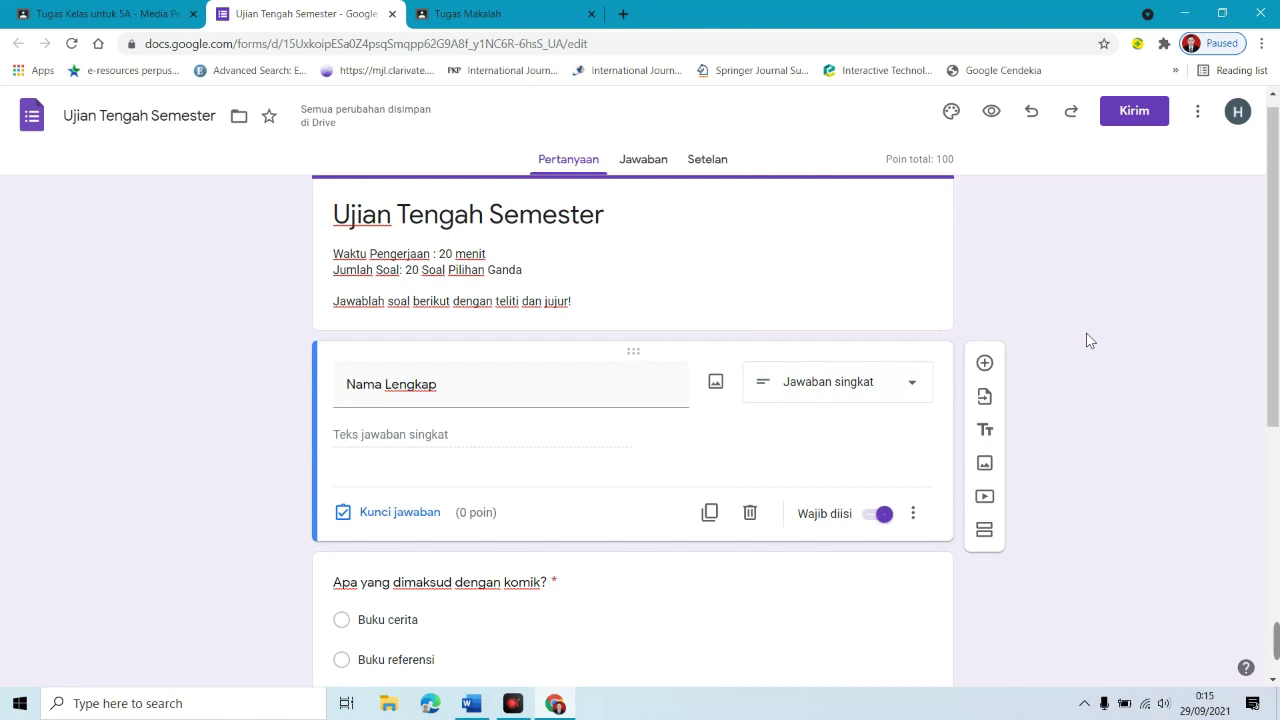
pyautogui.click(707, 160)
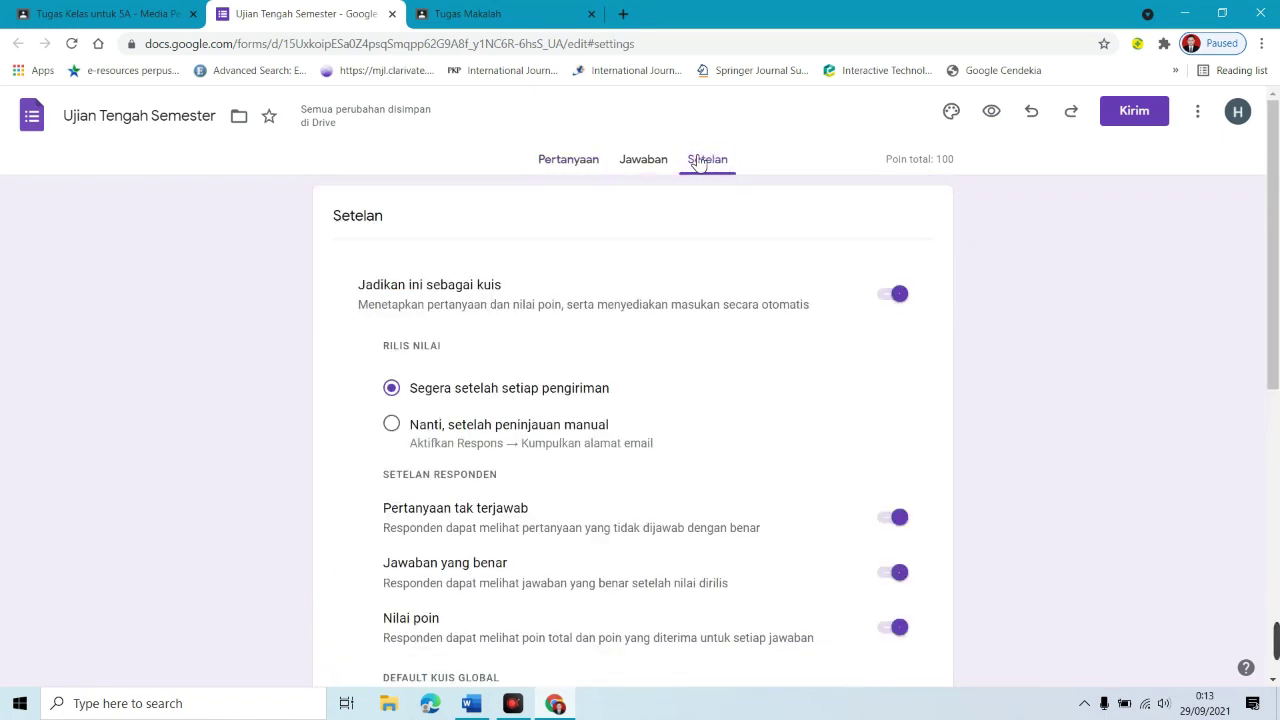
# Step: Switch off showing correct answers in quiz settings, then return to the questions
pyautogui.scroll(-1, 1277, 268)
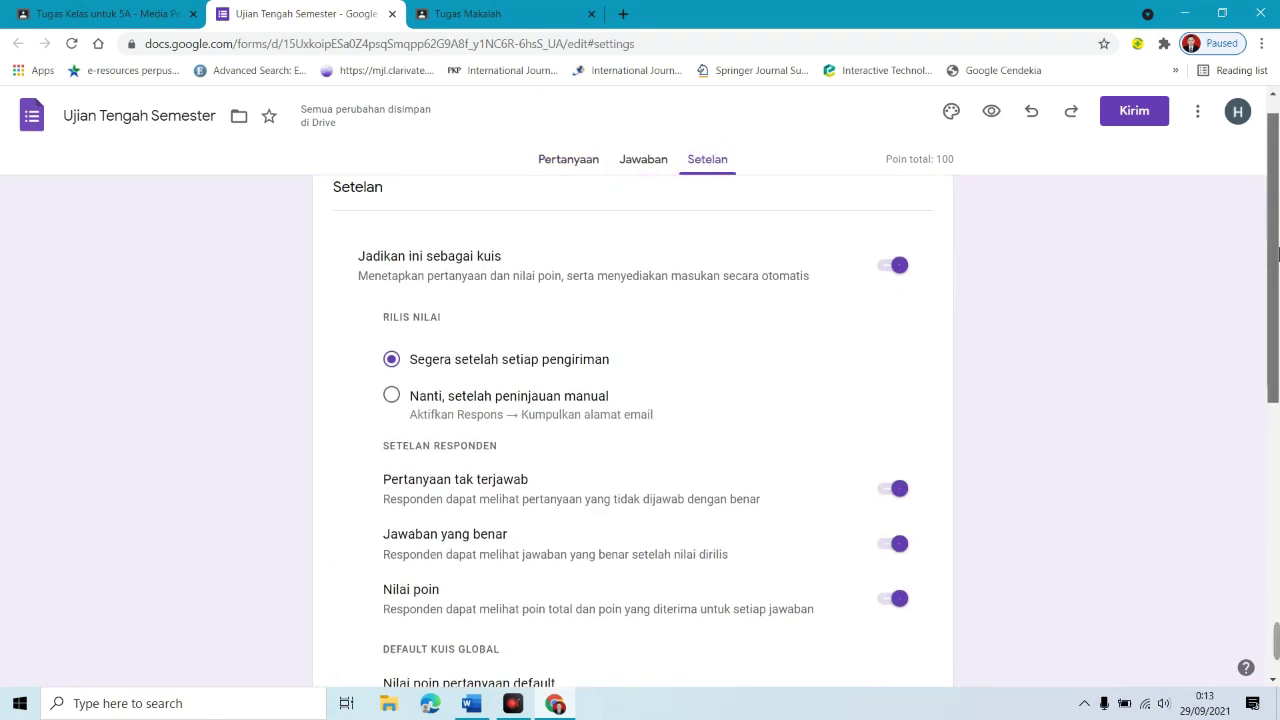
pyautogui.scroll(1, 1277, 268)
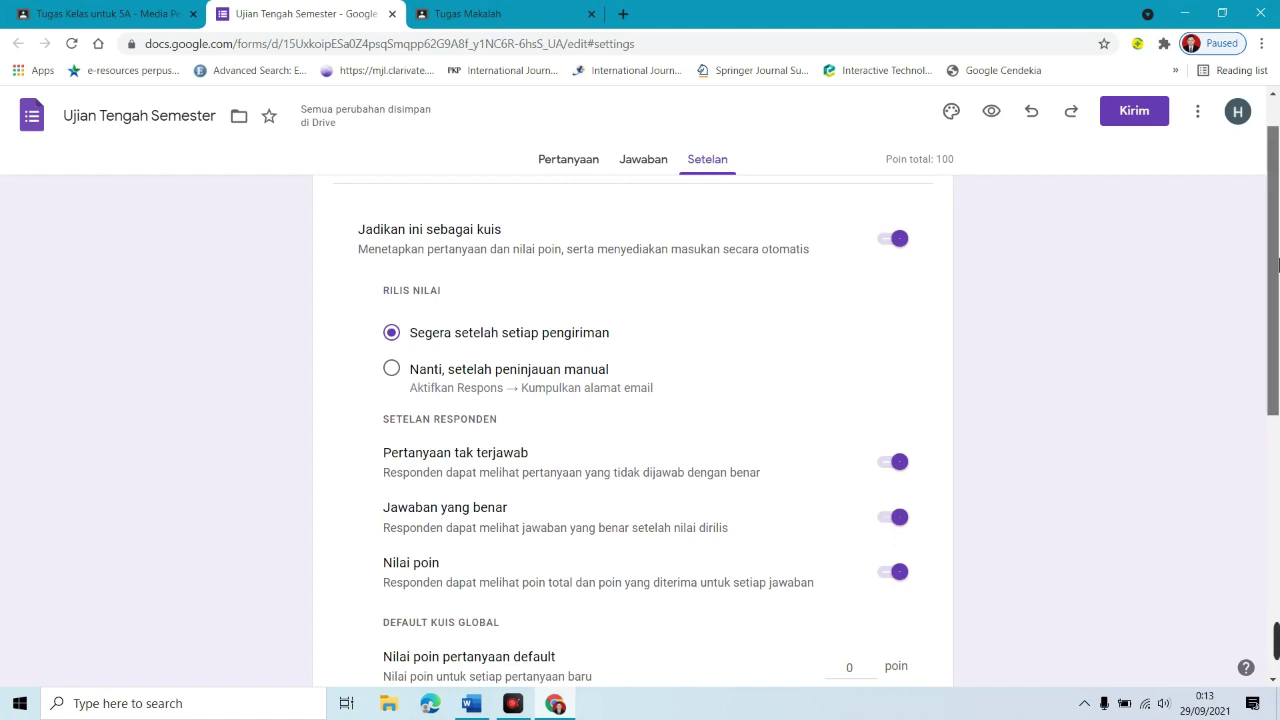
pyautogui.scroll(-2, 1273, 300)
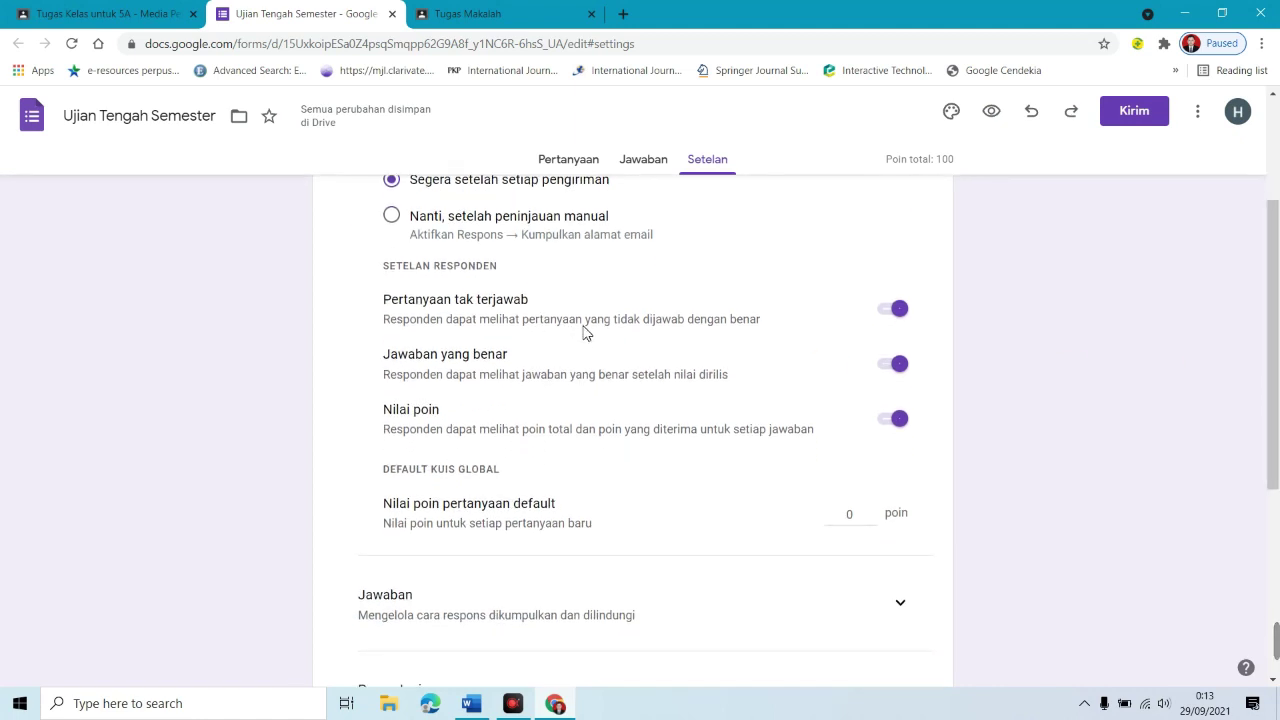
pyautogui.click(895, 366)
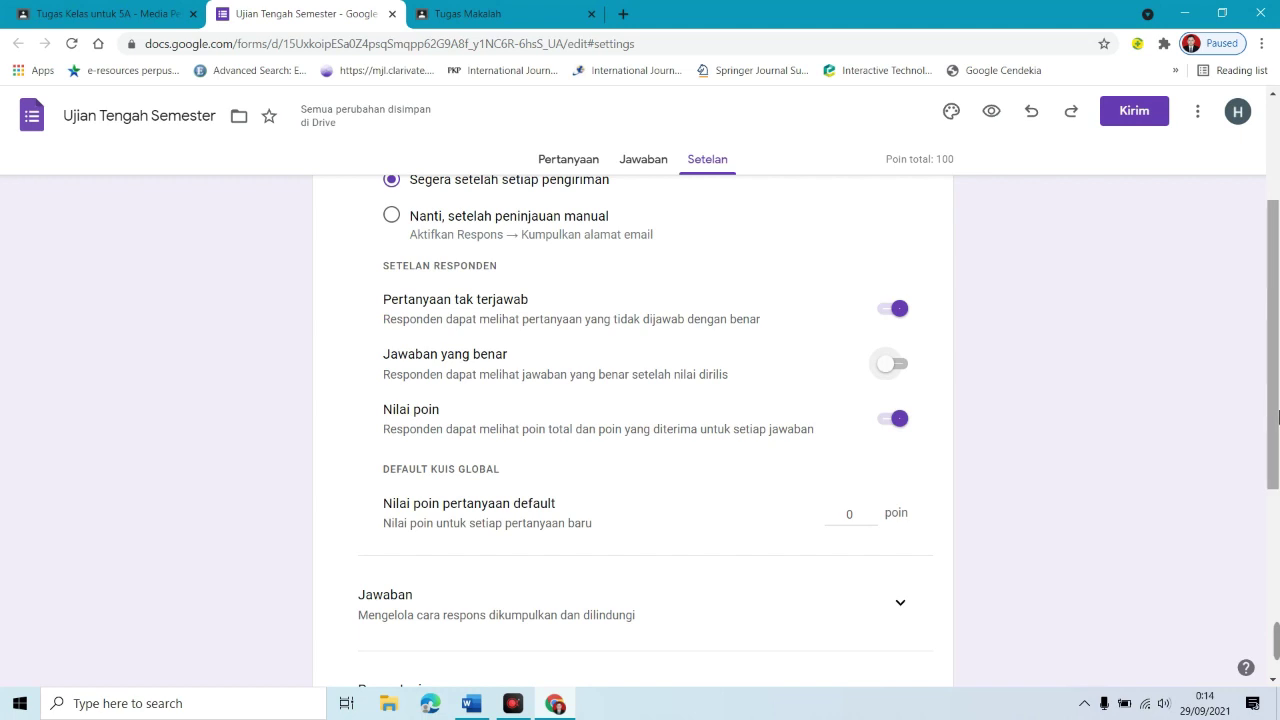
pyautogui.moveTo(1274, 425); pyautogui.dragTo(1251, 277)
pyautogui.hotkey('alt', 'Left')
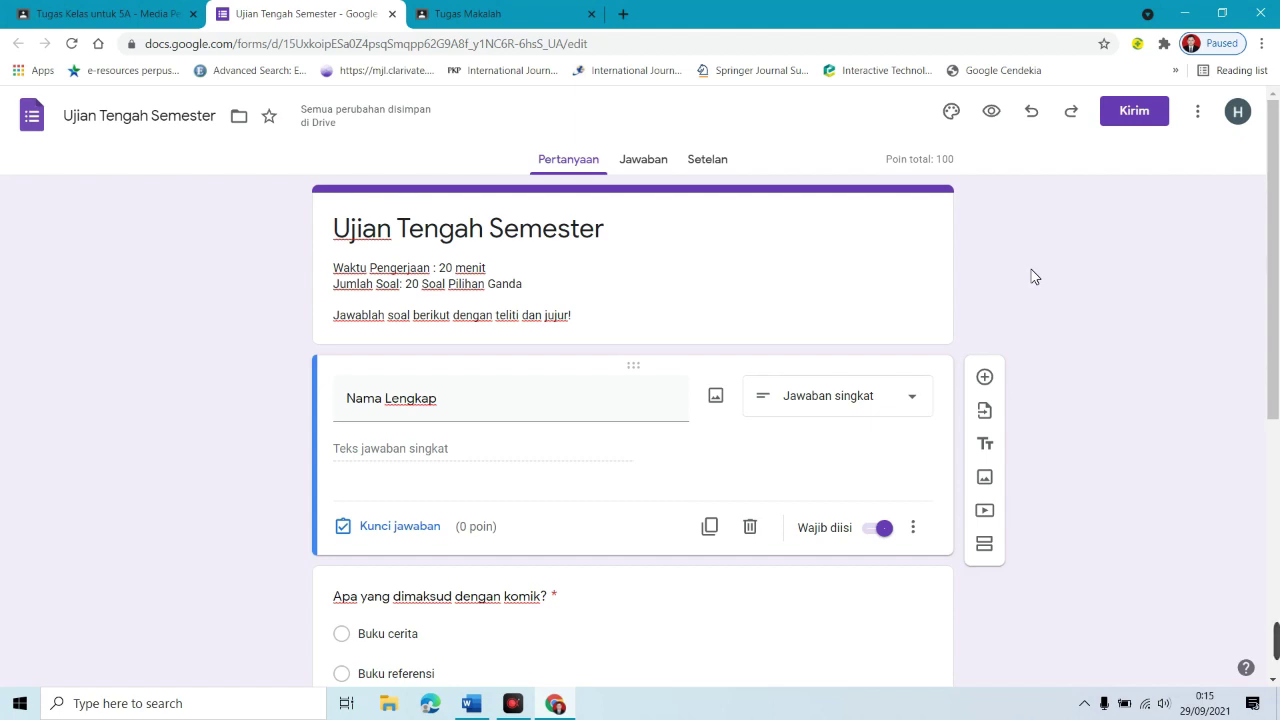
# Step: Preview the quiz as a respondent, then close the form tabs to return to Classroom
pyautogui.click(1001, 118)
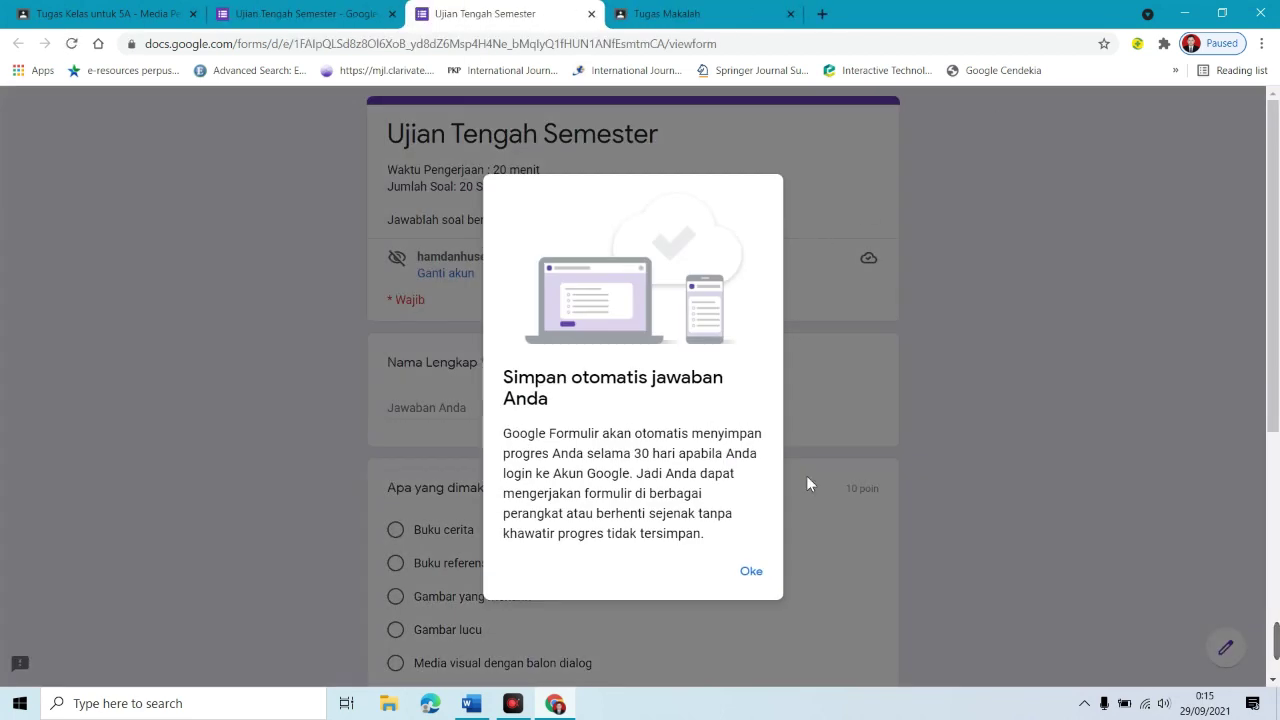
pyautogui.click(754, 571)
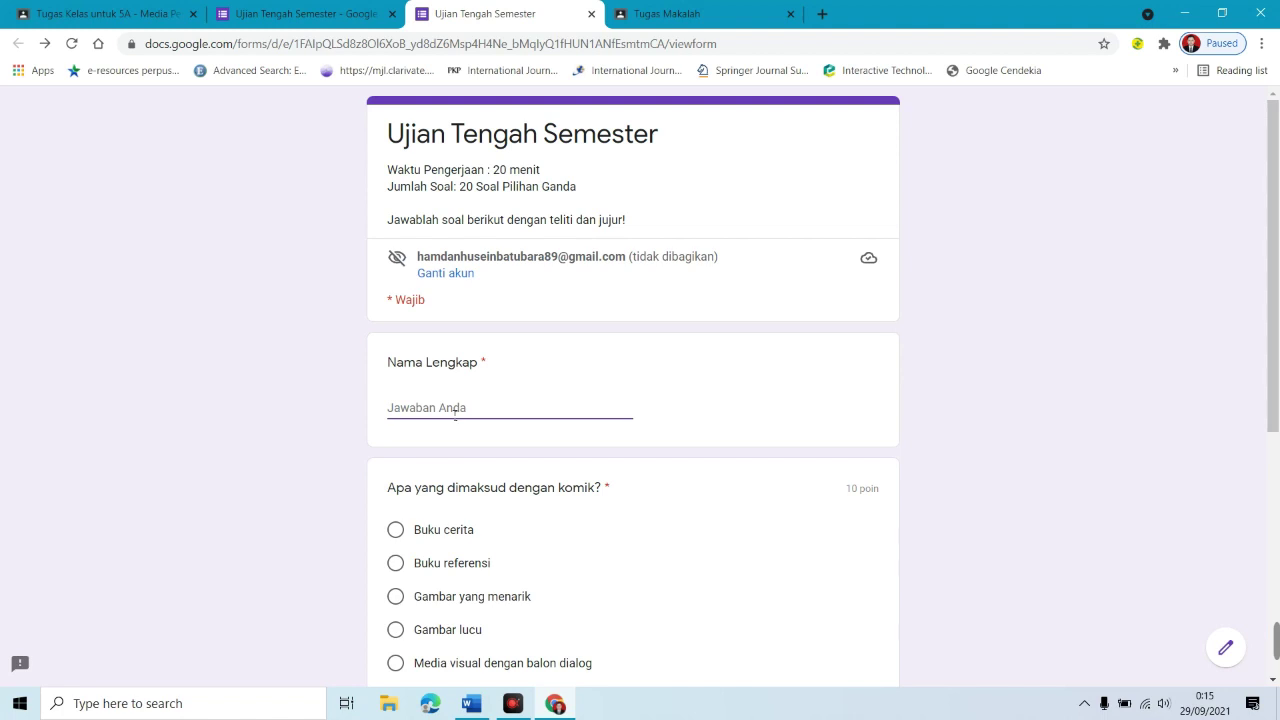
pyautogui.hotkey('ctrl', 'w')
pyautogui.hotkey('ctrl', 'w')
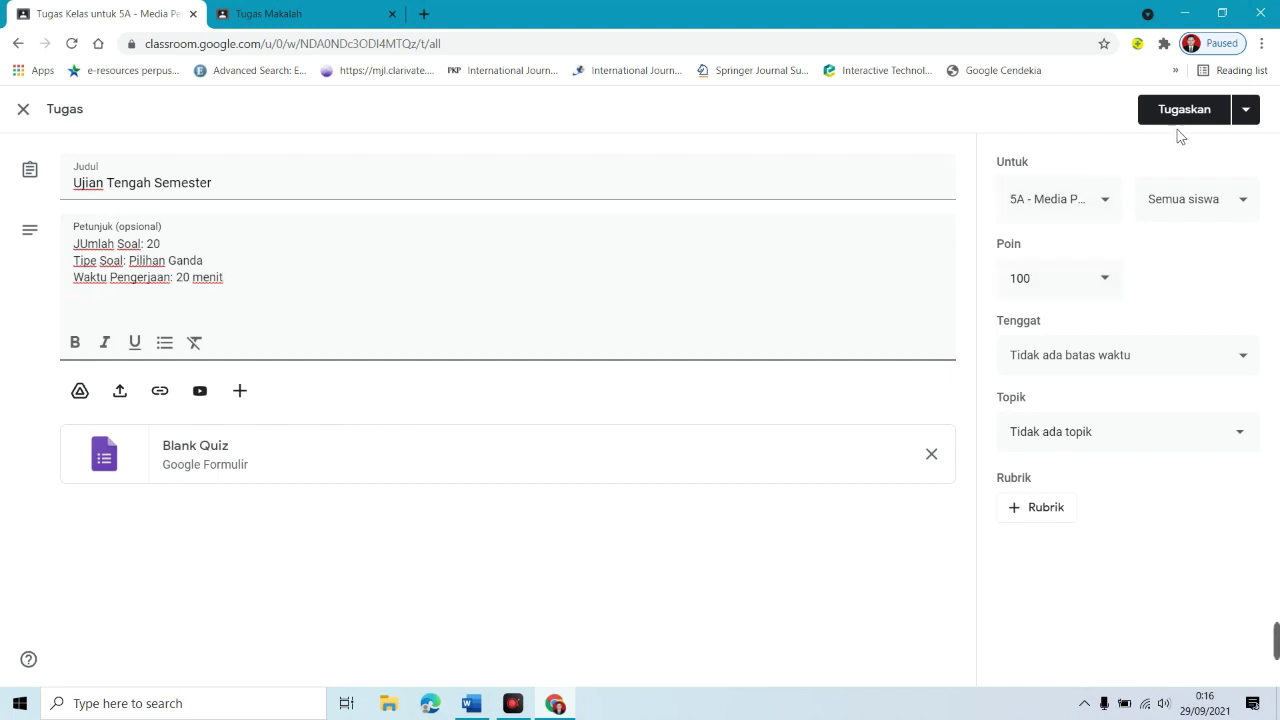
# Step: Post the Ujian Tengah Semester quiz, move it into Minggu ke-2, and expand its details
pyautogui.click(1203, 124)
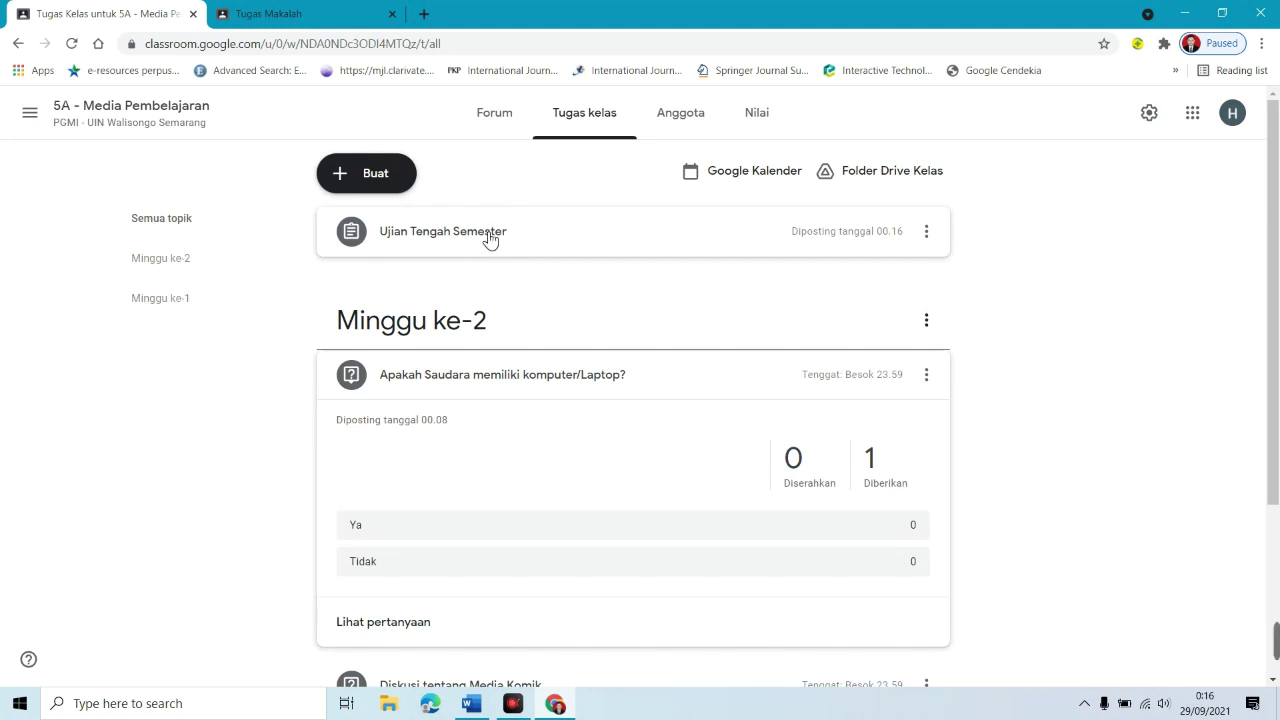
pyautogui.moveTo(488, 236); pyautogui.dragTo(480, 343)
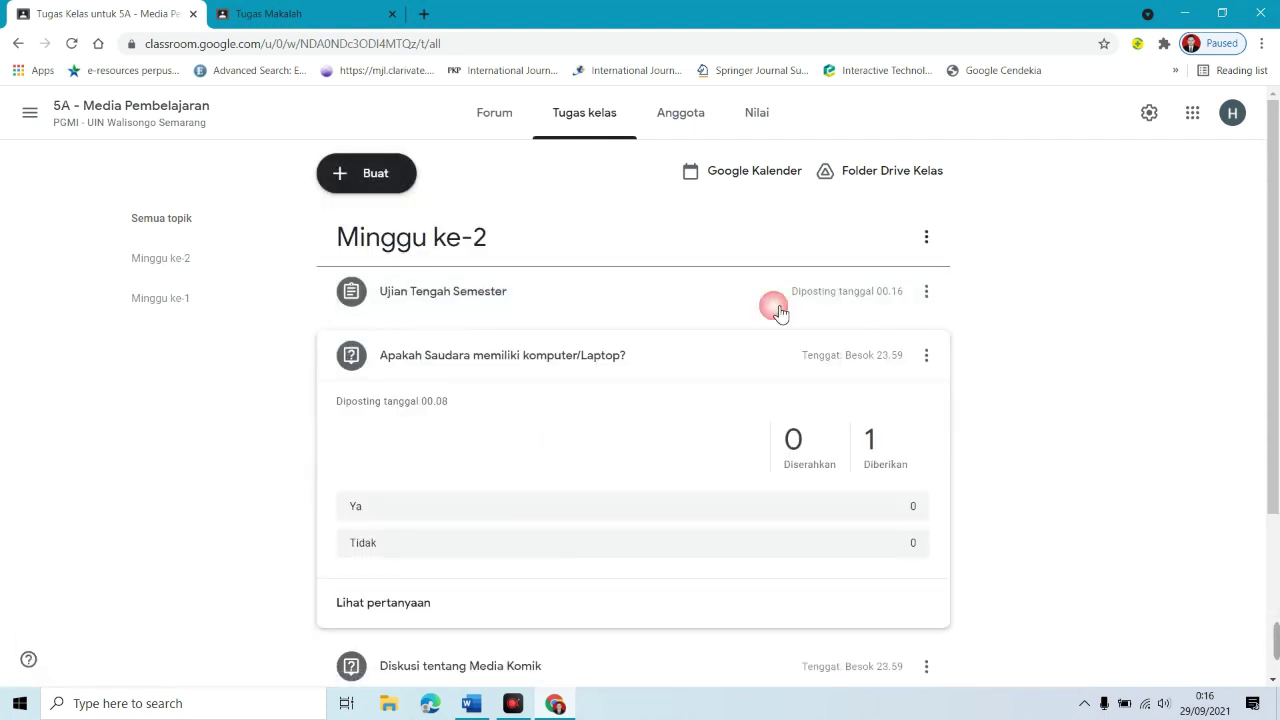
pyautogui.click(623, 297)
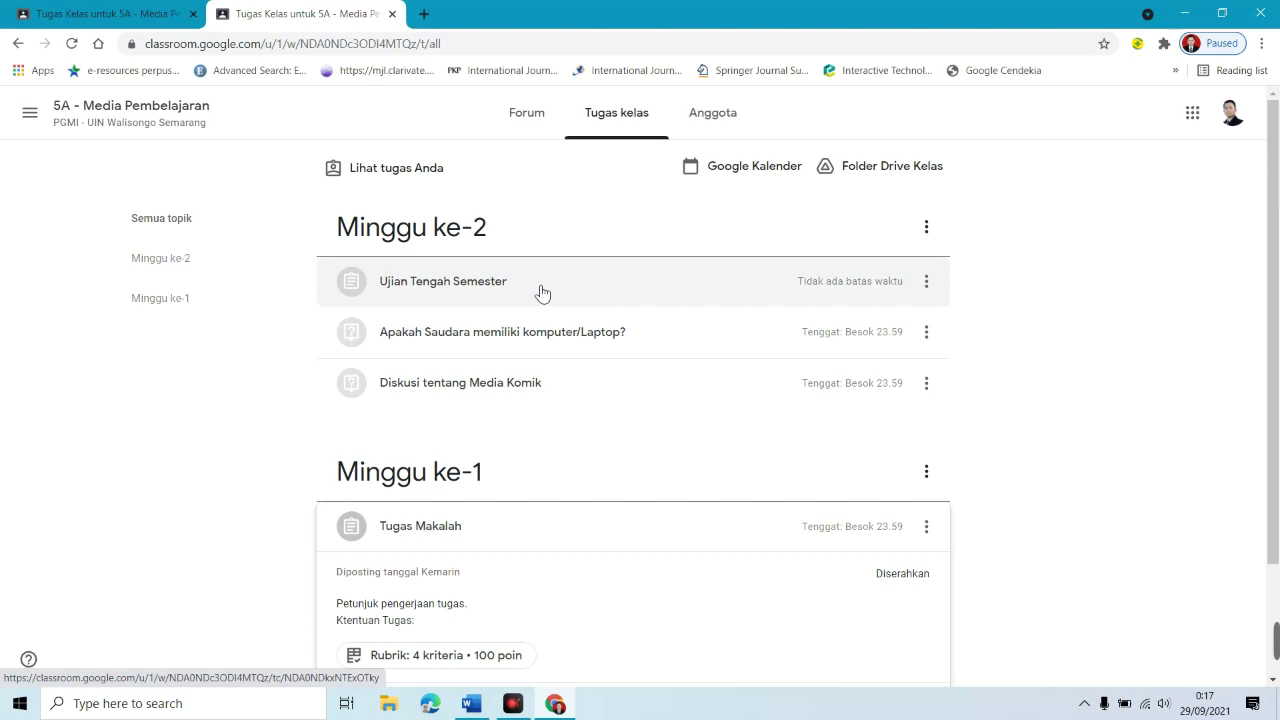
# Step: Open the quiz's attached Google Form and dismiss the autosave notice
pyautogui.click(485, 293)
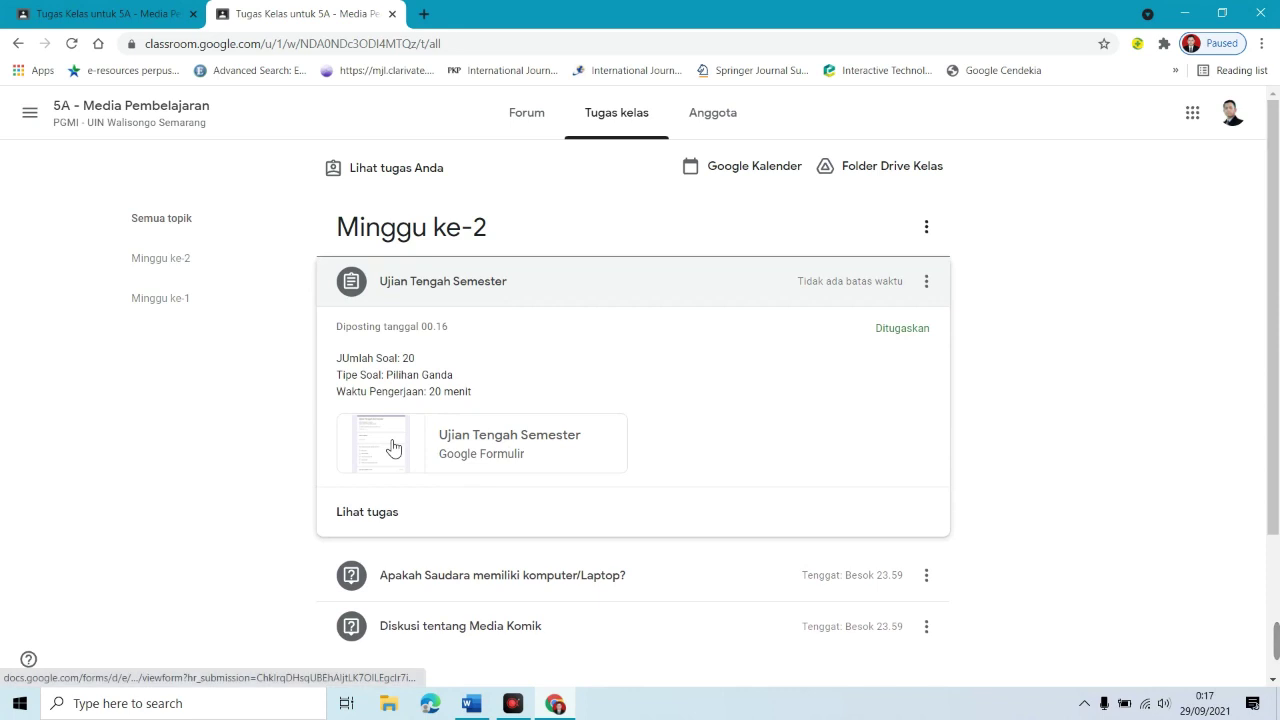
pyautogui.click(459, 448)
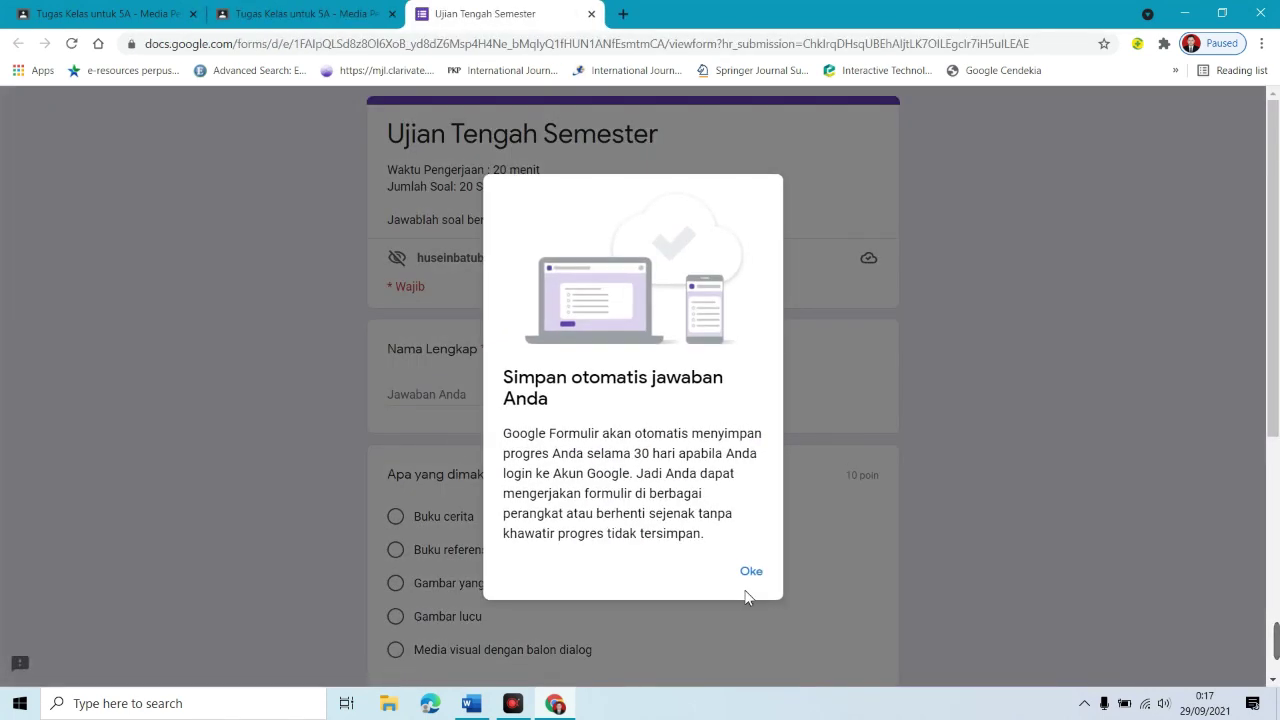
pyautogui.click(752, 574)
# Step: Enter the student's name, answer 'Media visual dengan balon dialog' and 'Parit, Panel, Balon Dialog, dan Ilustrasi', submit, and view the score
pyautogui.scroll(-1, 889, 317)
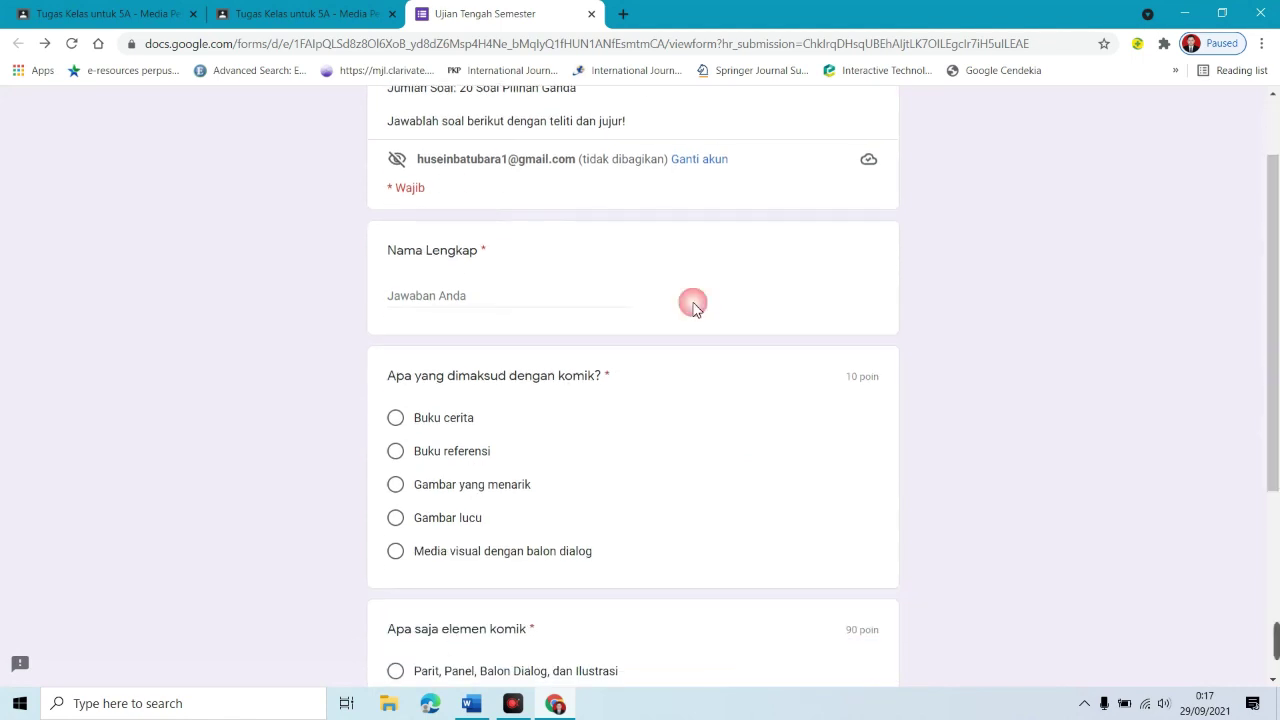
pyautogui.click(576, 305)
pyautogui.write('Dessy')
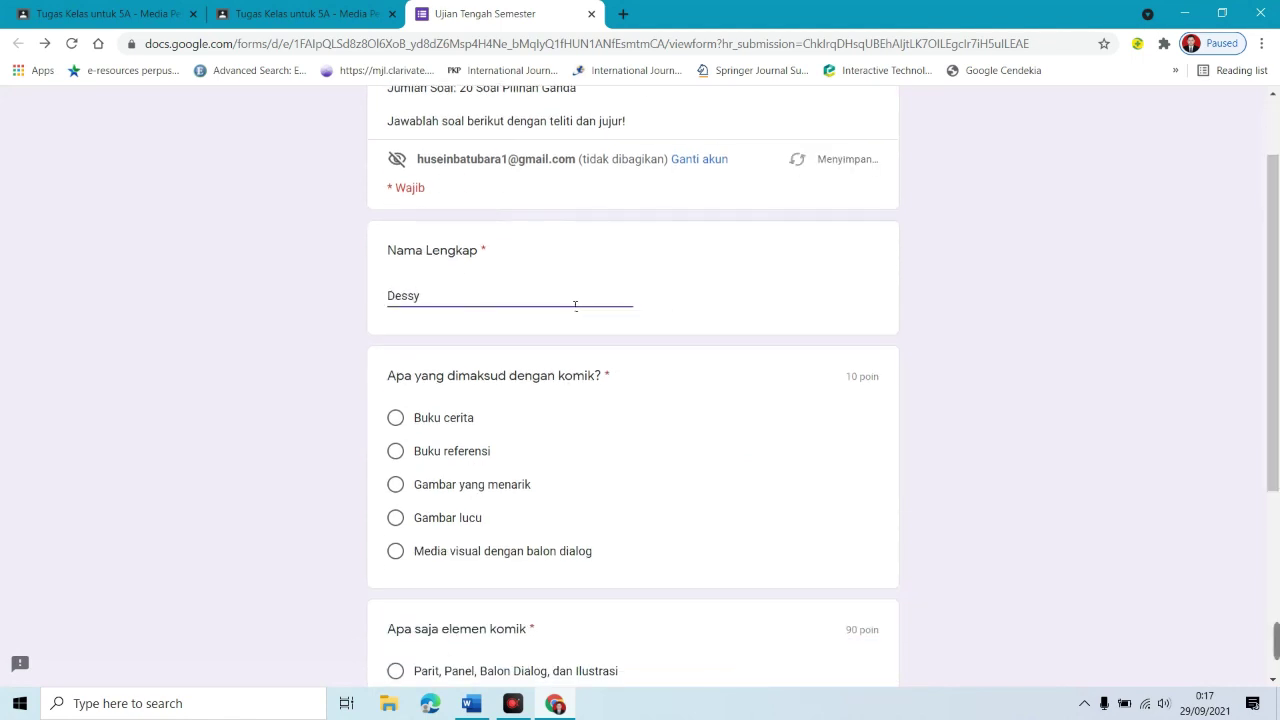
pyautogui.click(396, 550)
pyautogui.scroll(-3, 450, 540)
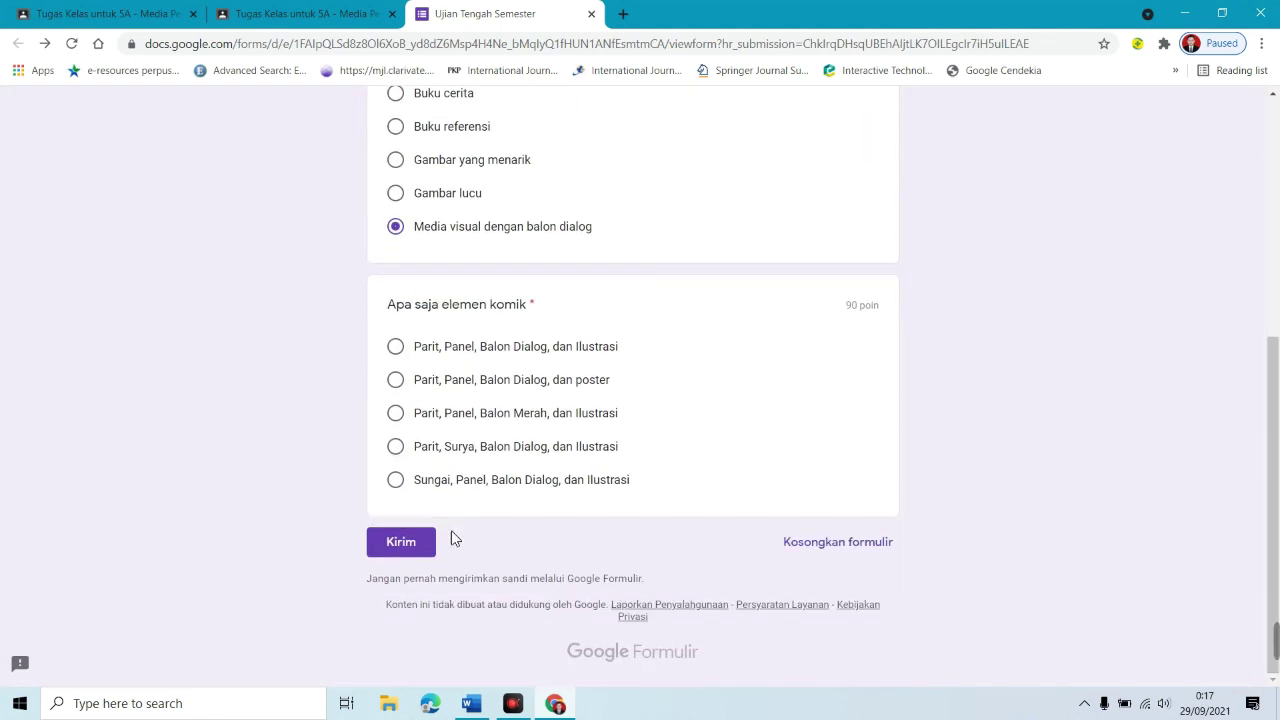
pyautogui.click(396, 347)
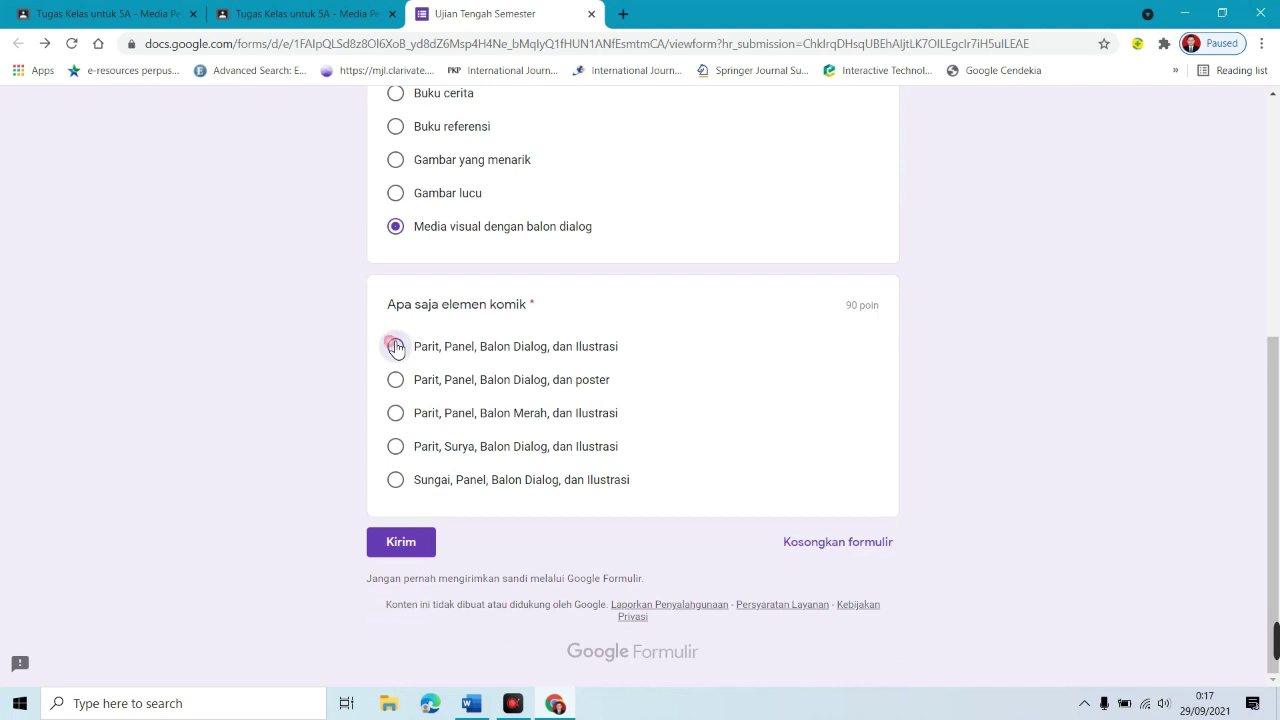
pyautogui.click(432, 545)
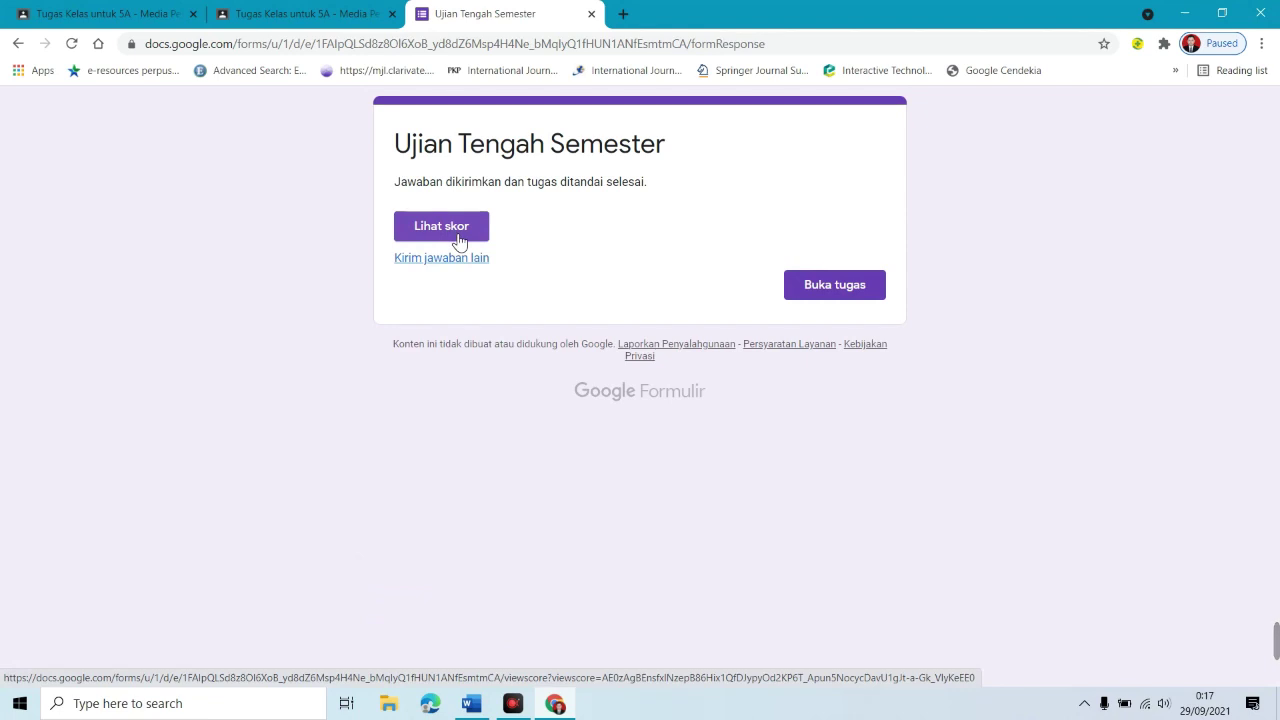
pyautogui.click(458, 242)
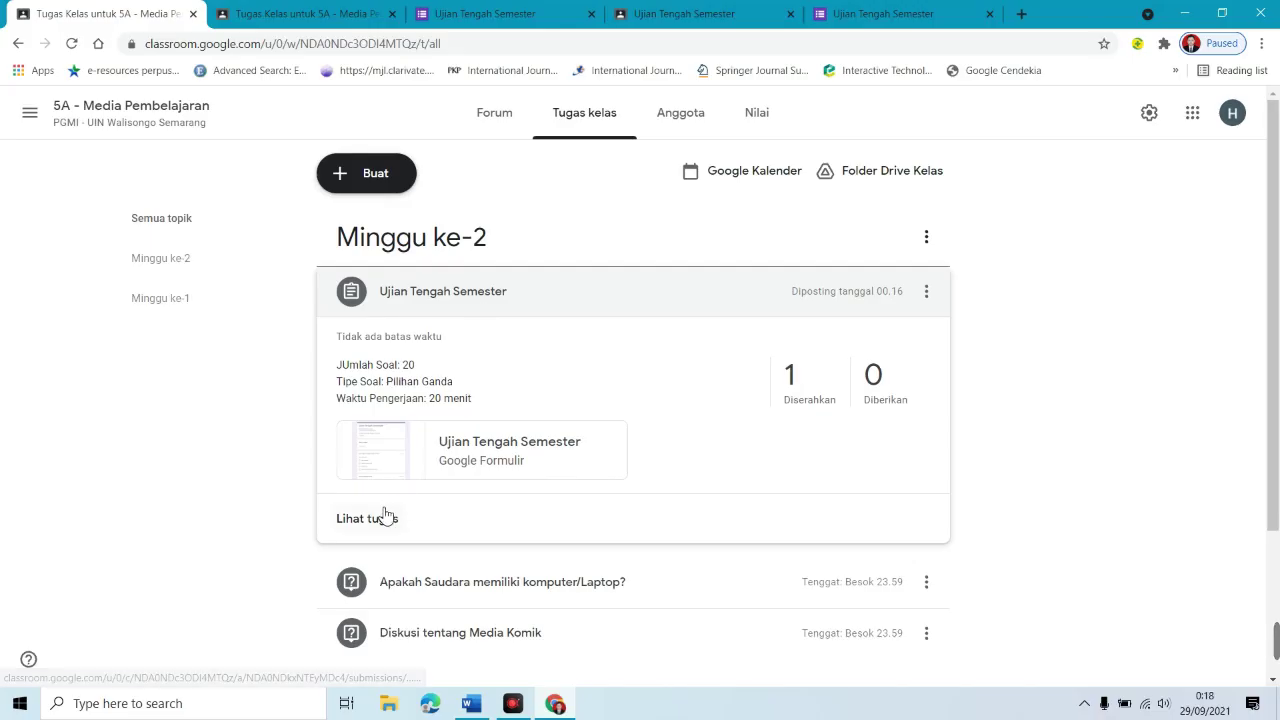
# Step: Check the quiz's student submissions, then open the Ujian Tengah Semester form in edit mode
pyautogui.click(370, 519)
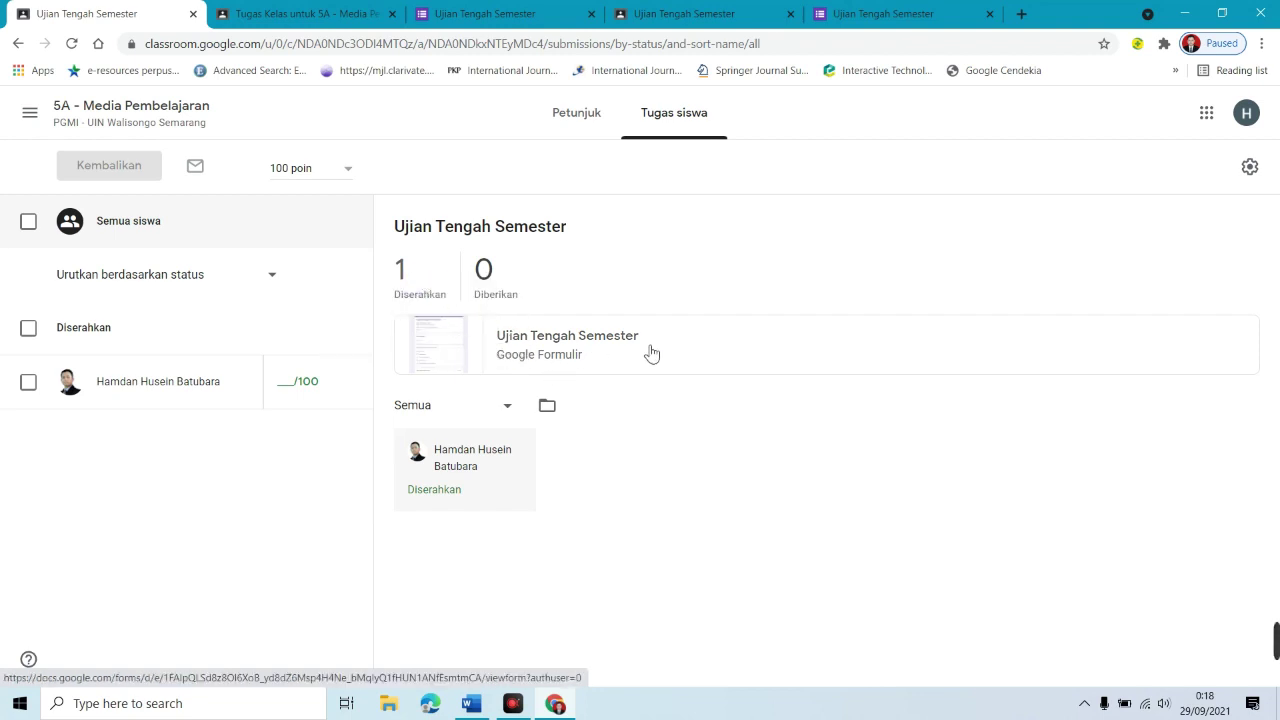
pyautogui.click(540, 345)
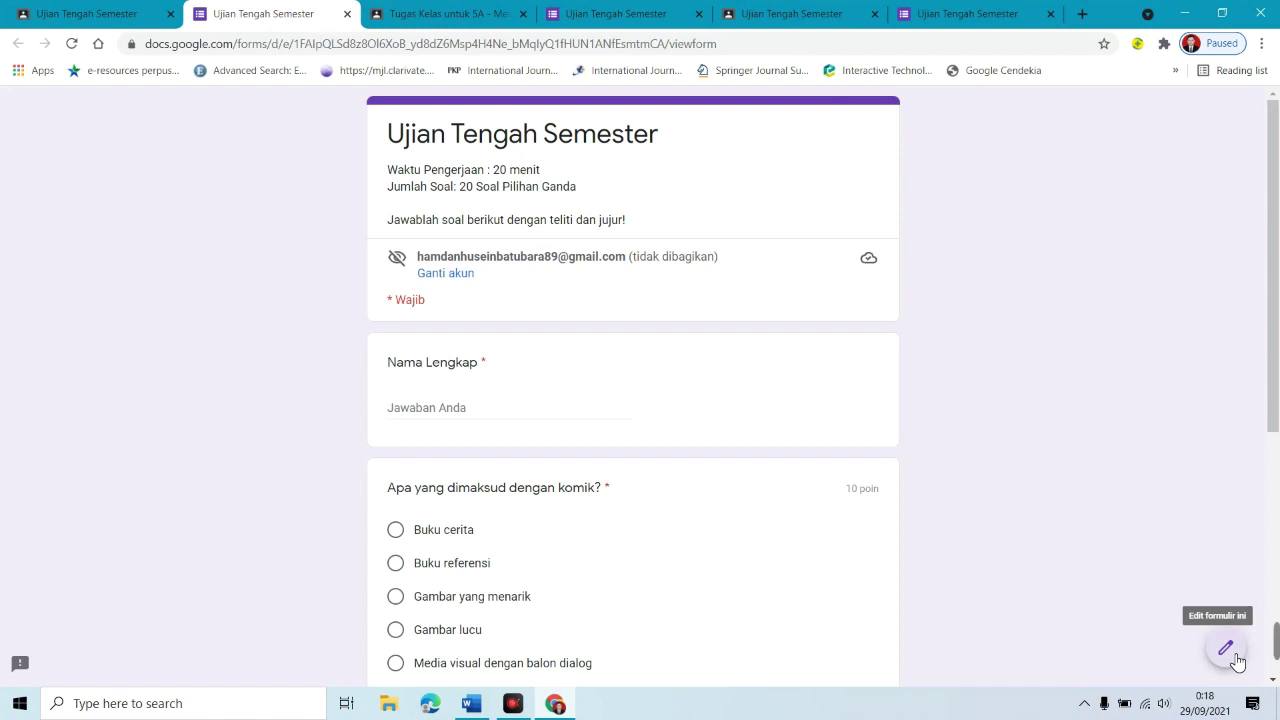
pyautogui.click(1234, 656)
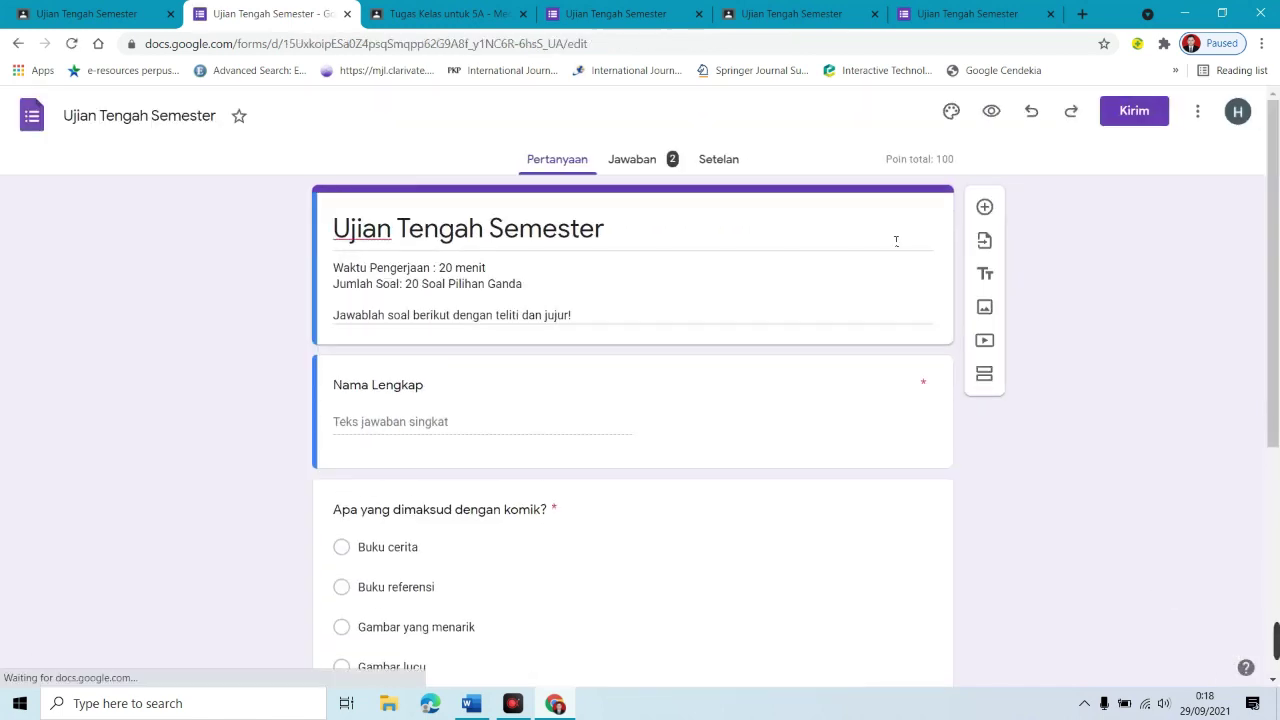
# Step: Show the form's Jawaban responses one student at a time in Individual view
pyautogui.click(633, 159)
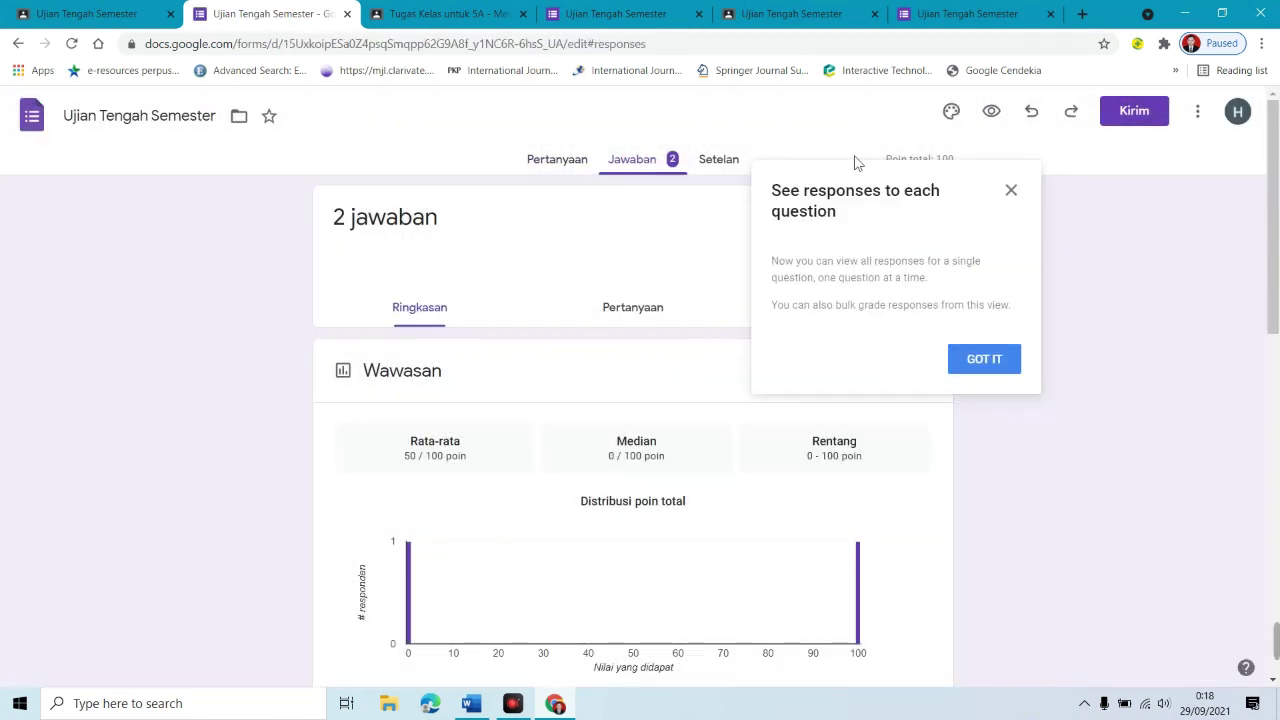
pyautogui.click(1014, 191)
pyautogui.scroll(-1, 853, 286)
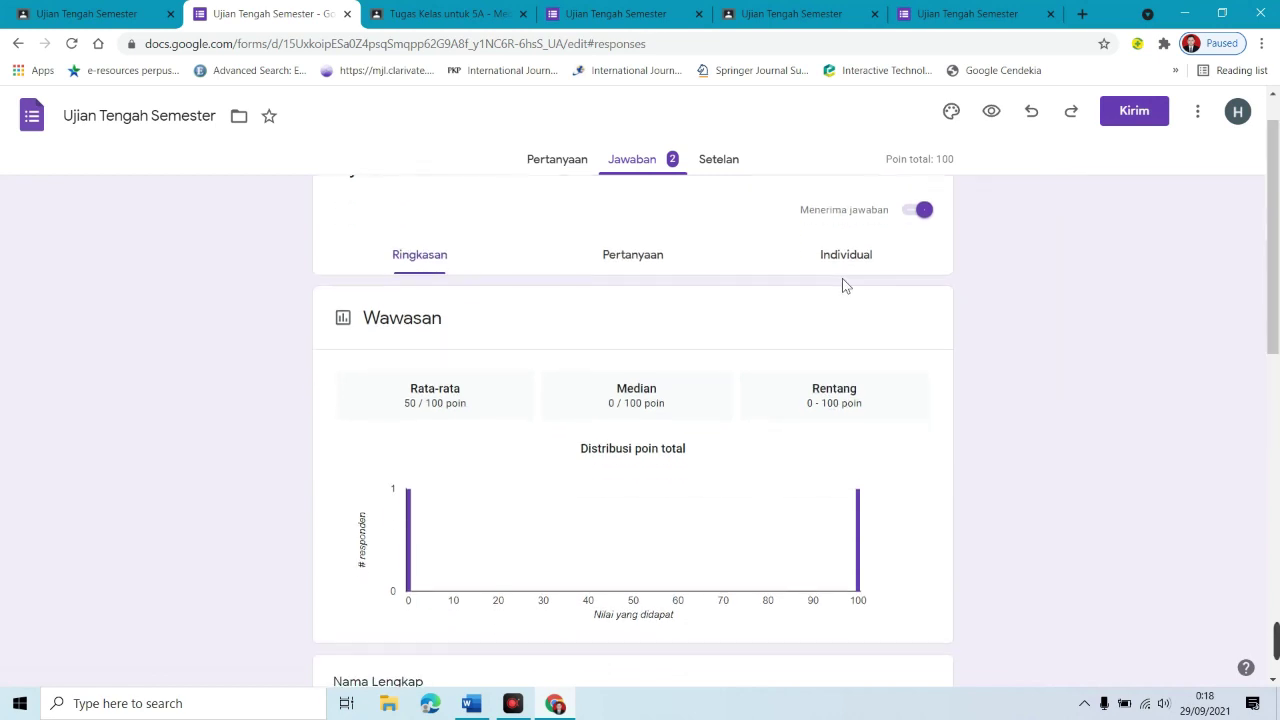
pyautogui.click(835, 262)
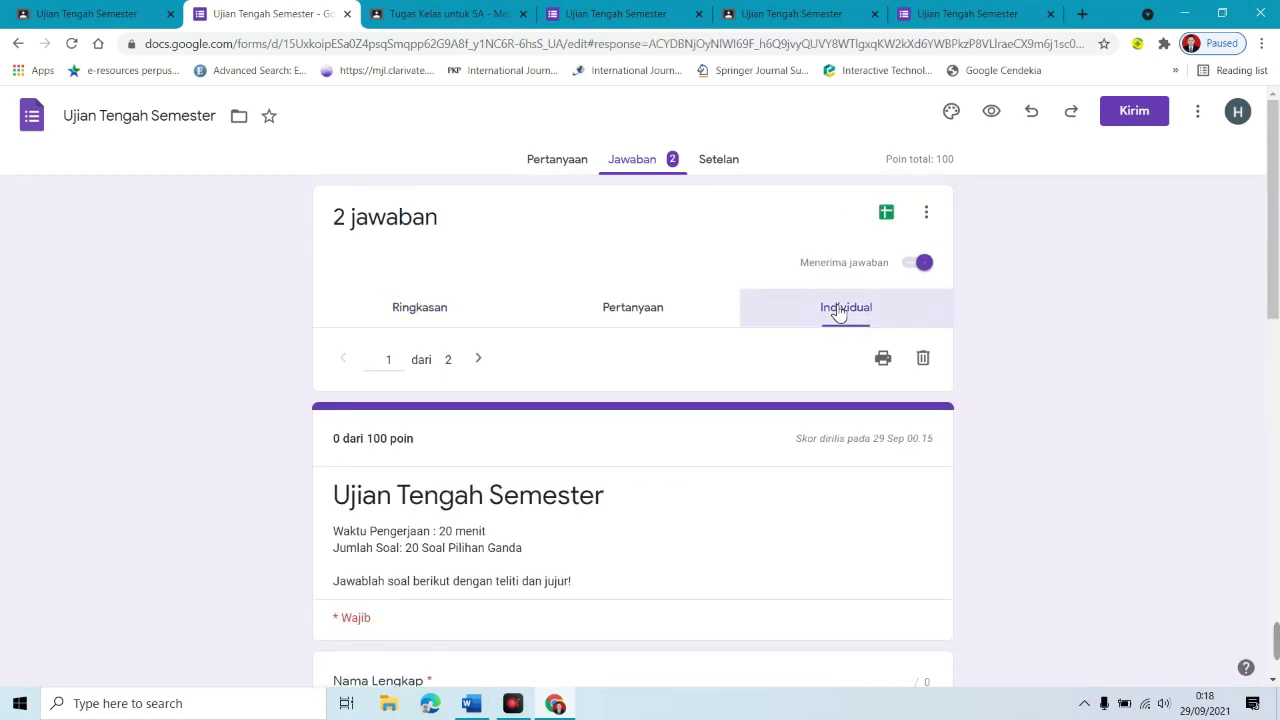
pyautogui.moveTo(1272, 270); pyautogui.dragTo(1272, 410)
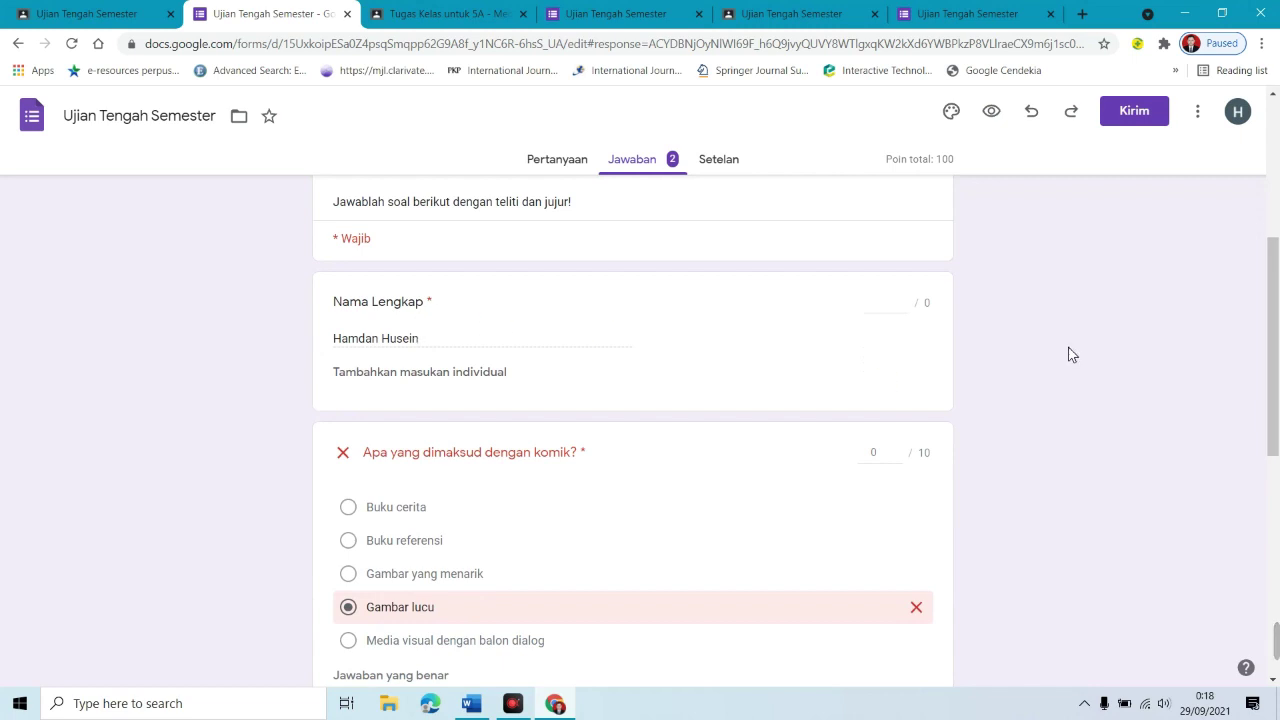
pyautogui.scroll(2, 1254, 257)
pyautogui.scroll(-1, 1253, 290)
pyautogui.scroll(-2, 1254, 292)
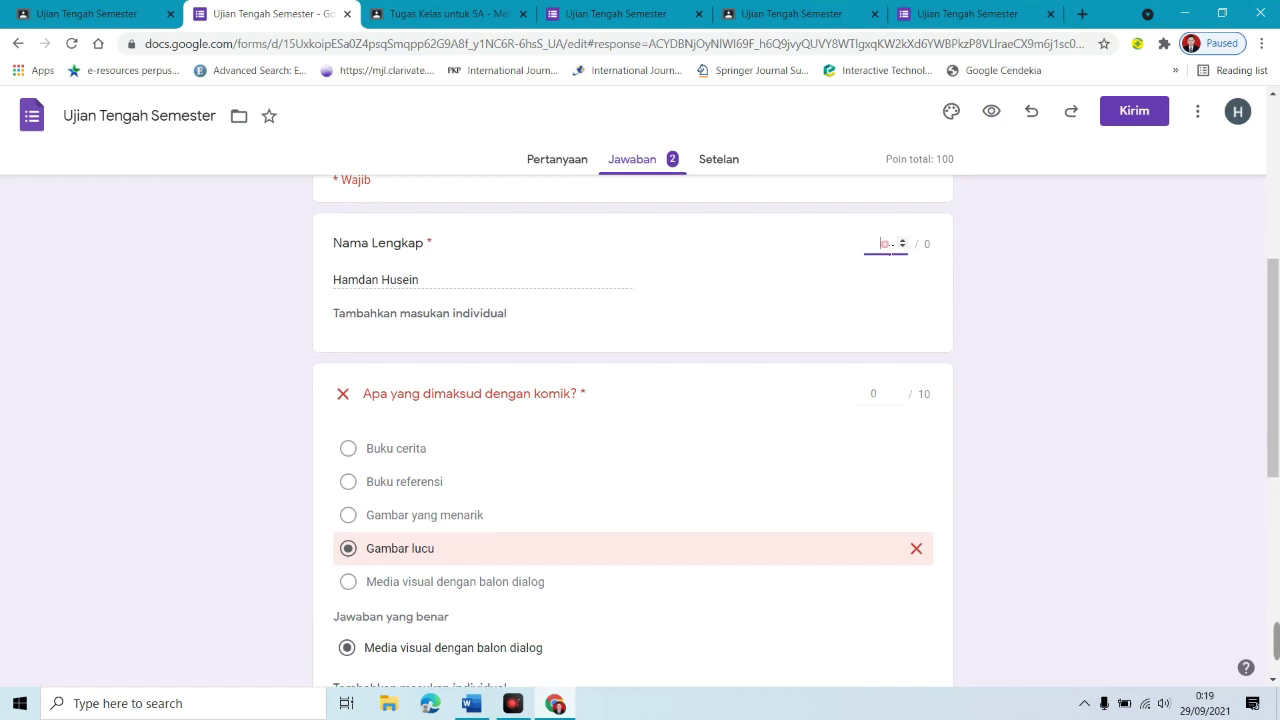
# Step: Check points for the komik definition and comic elements questions, then open the student's Classroom submission
pyautogui.click(878, 395)
pyautogui.scroll(-3, 878, 420)
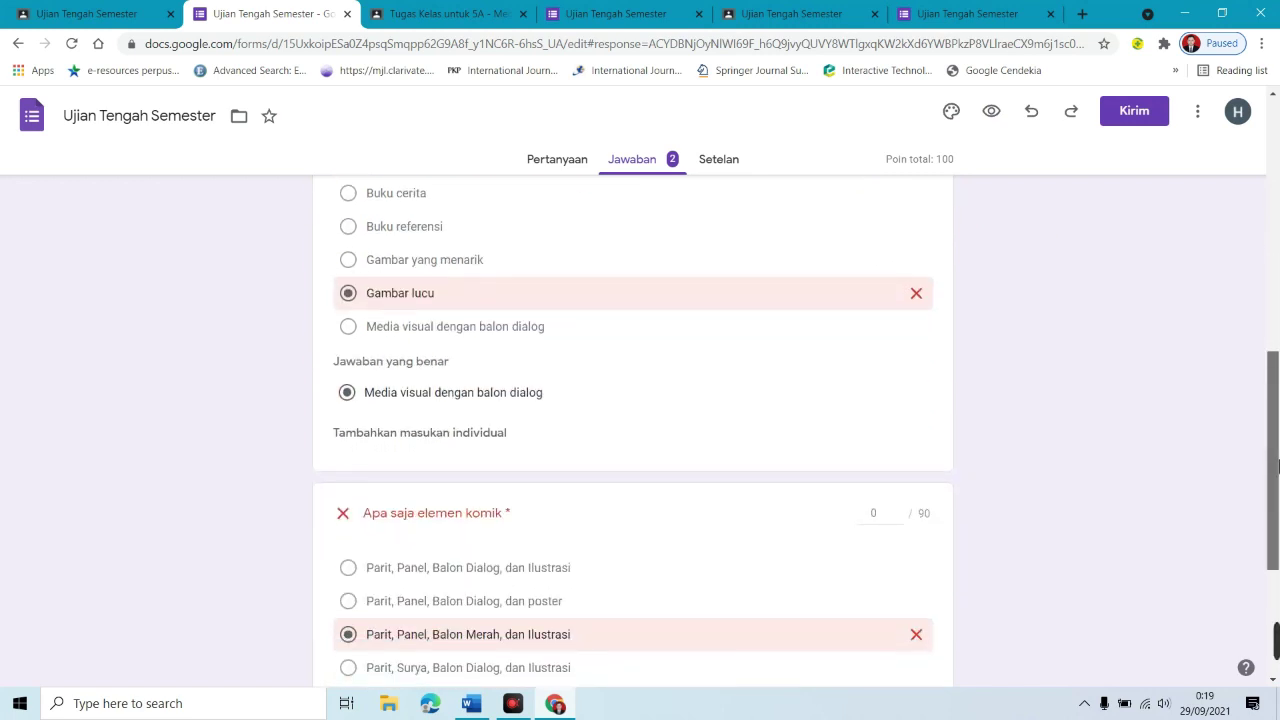
pyautogui.click(873, 432)
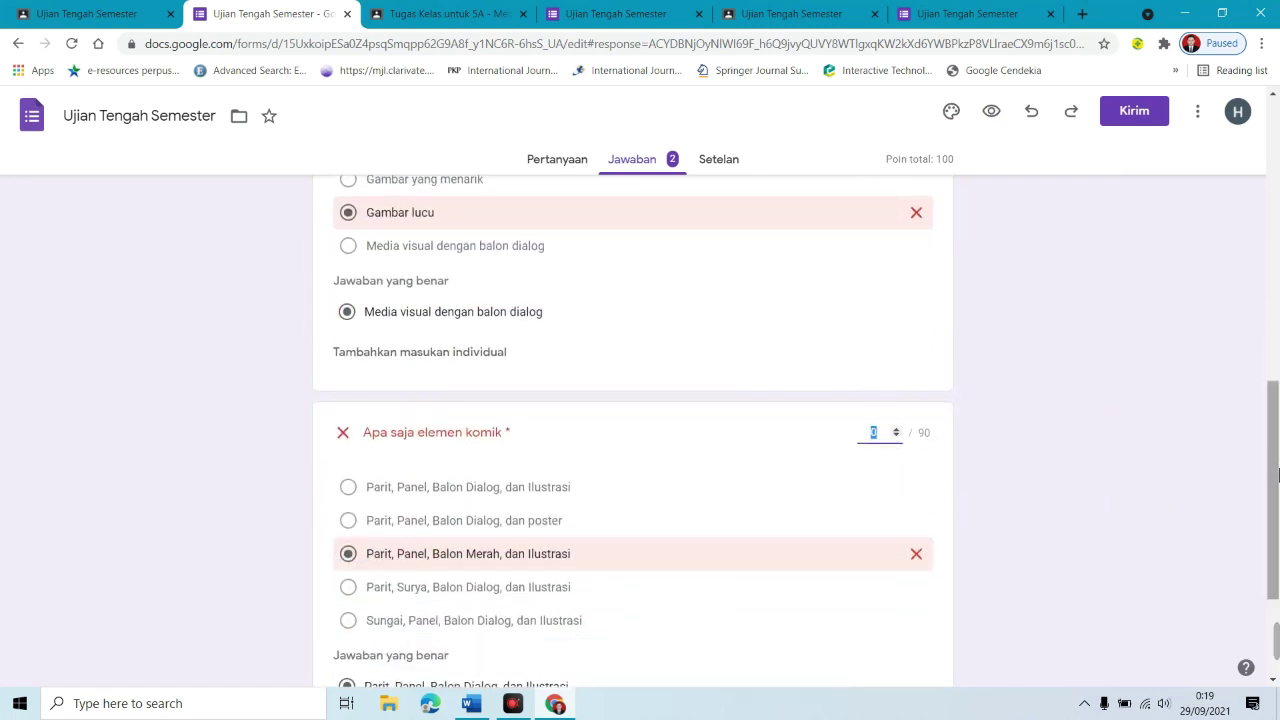
pyautogui.scroll(-2, 1277, 545)
pyautogui.moveTo(1277, 545); pyautogui.dragTo(1122, 204)
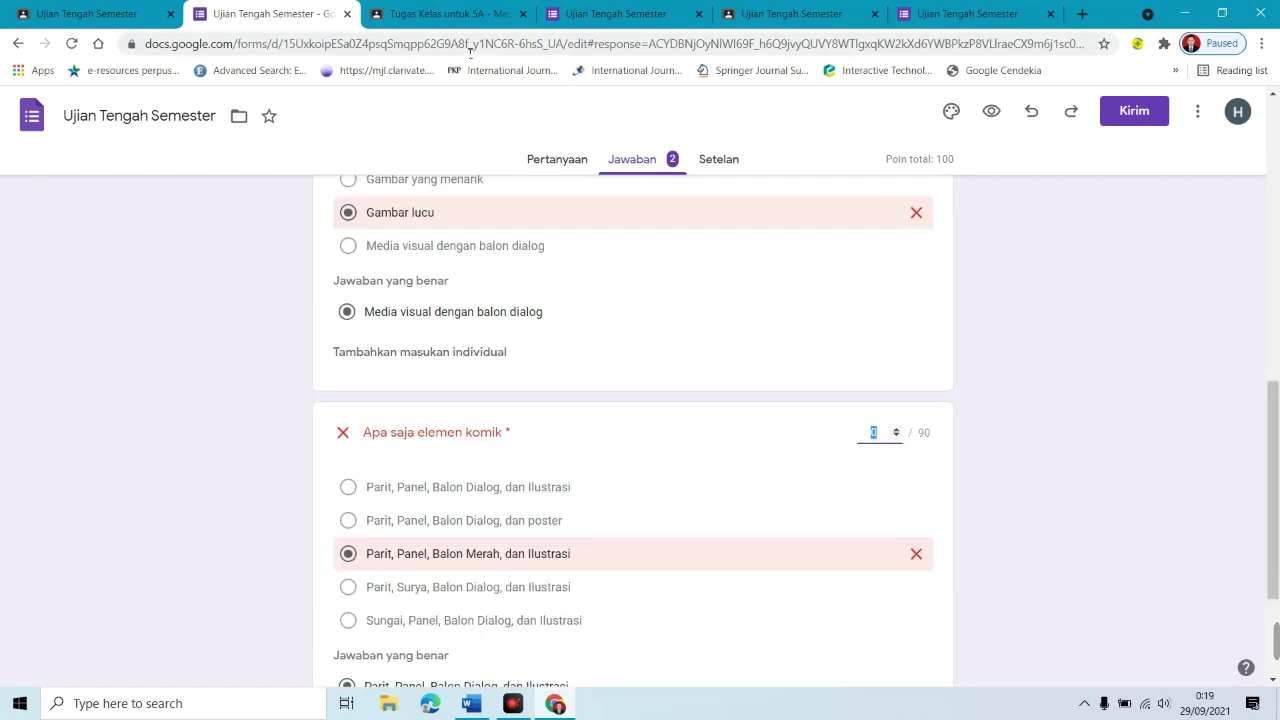
pyautogui.click(102, 15)
pyautogui.click(284, 381)
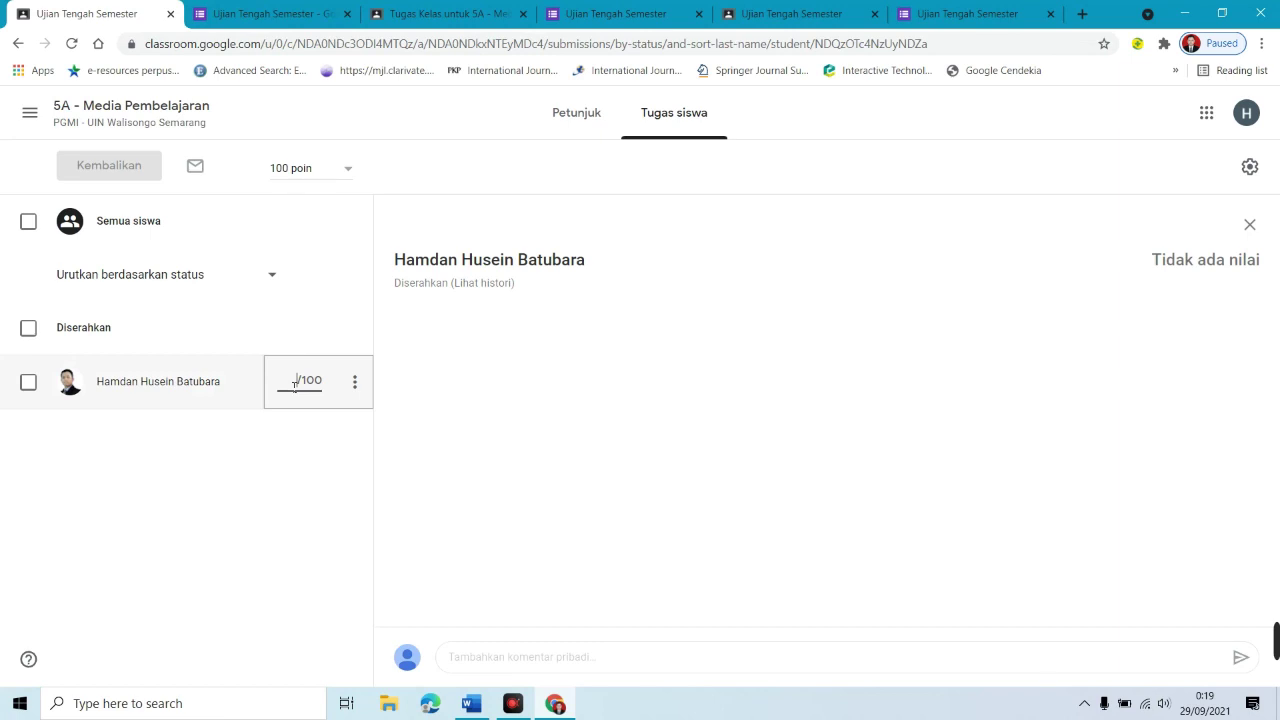
# Step: Grade the student's Ujian Tengah Semester work 100 and return it
pyautogui.write('100')
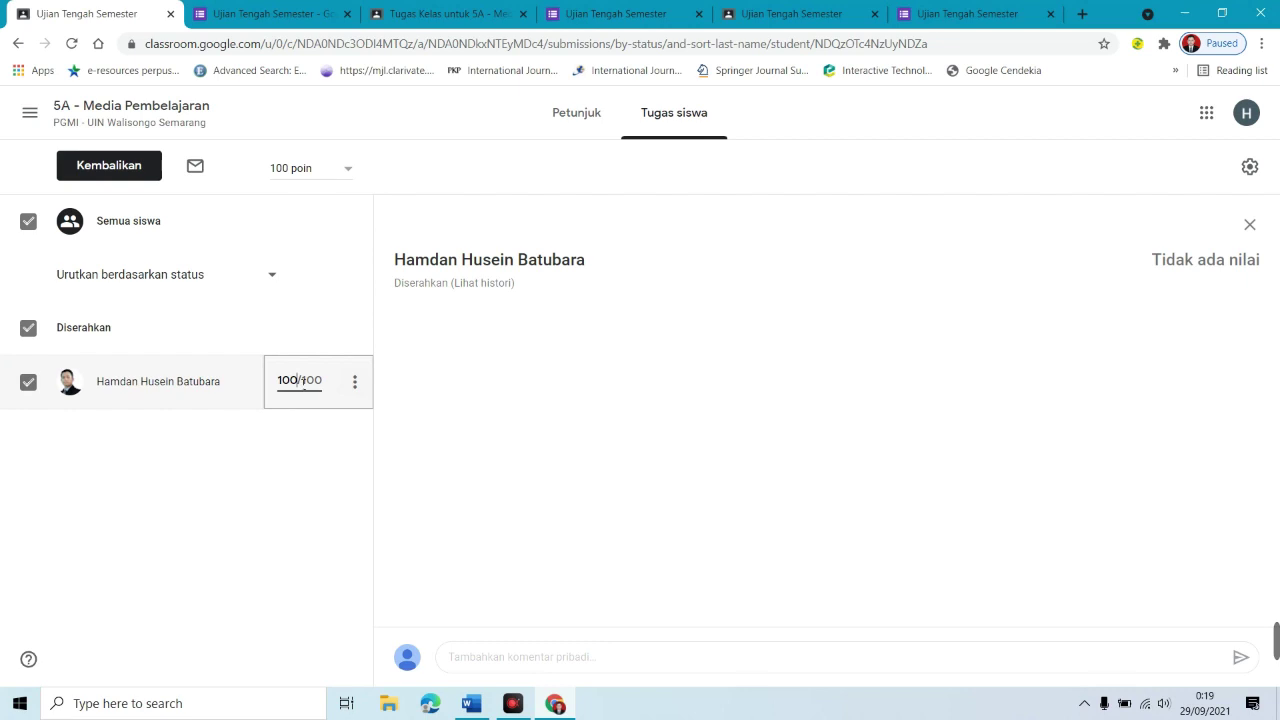
pyautogui.press('Return')
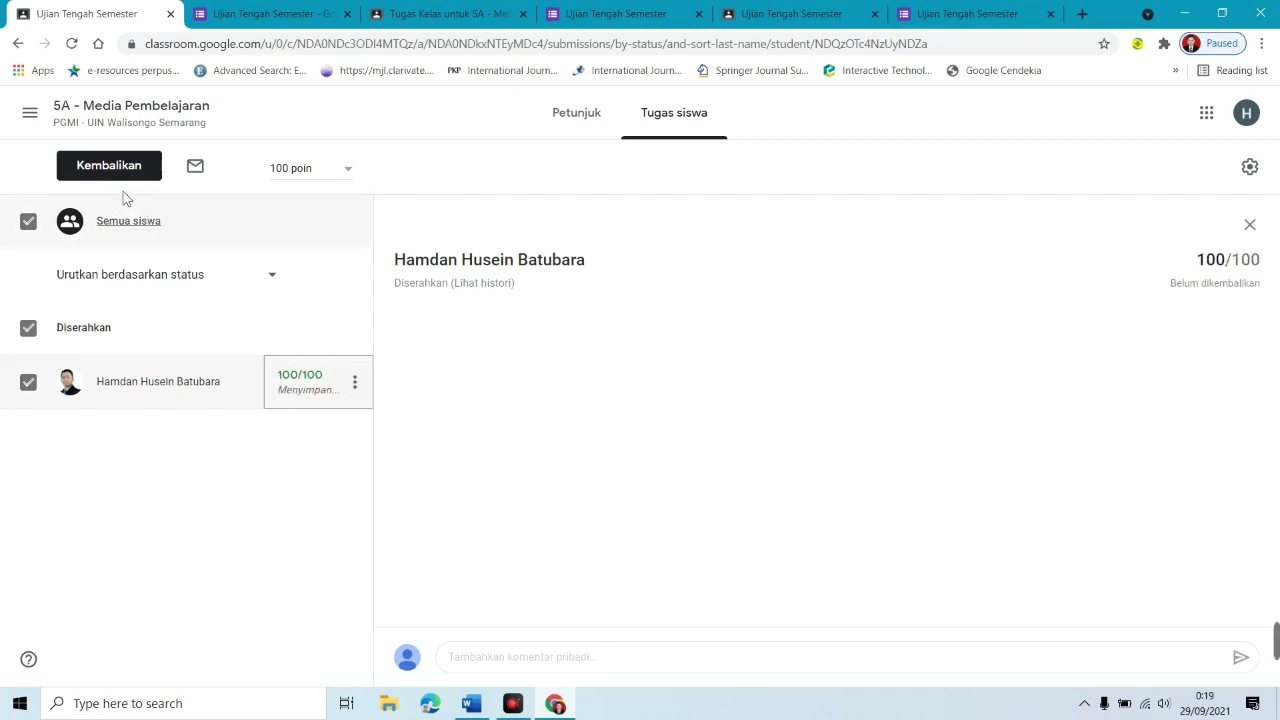
pyautogui.click(97, 165)
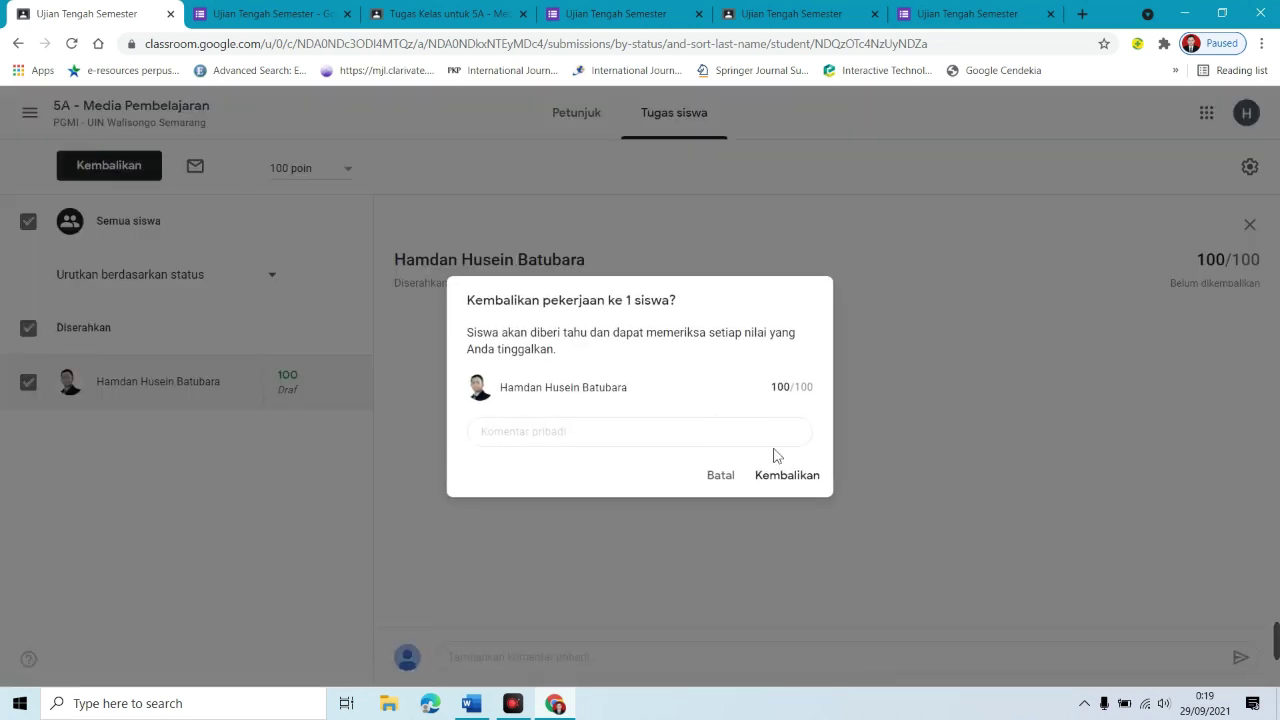
pyautogui.click(795, 475)
# Step: Switch between the Forms responses and Classroom grading page, ending on the quiz responses
pyautogui.click(275, 13)
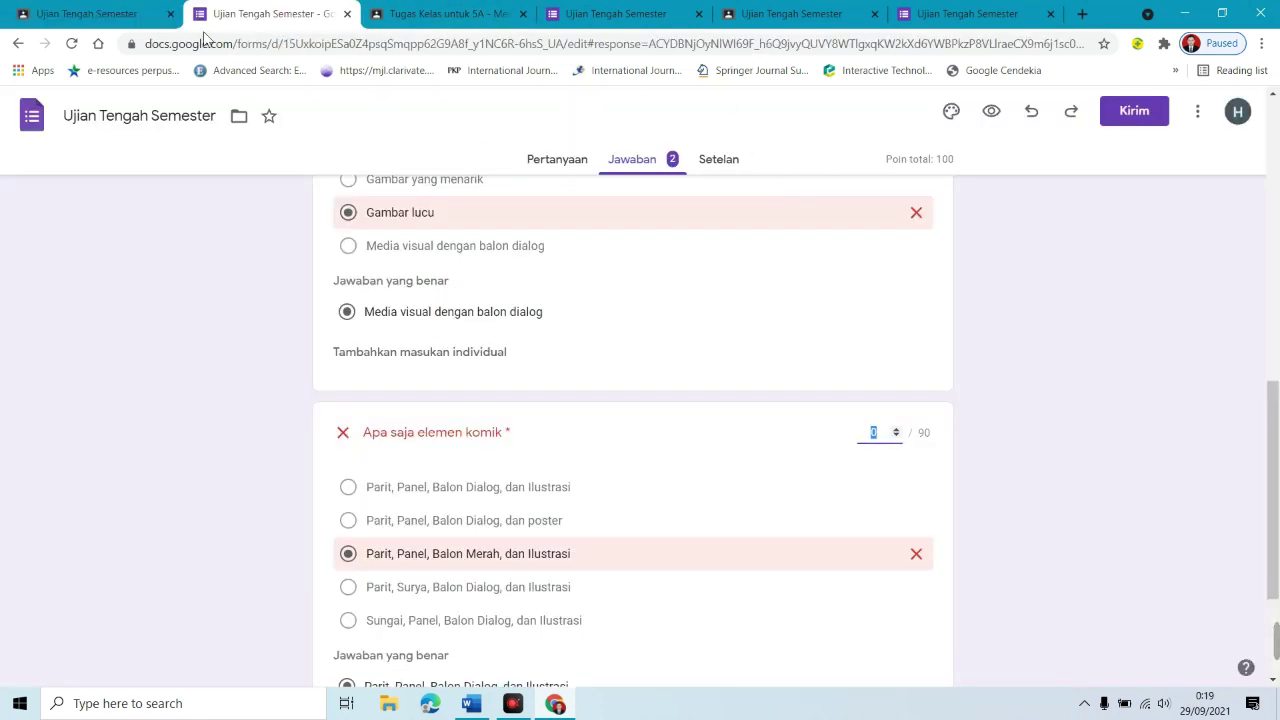
pyautogui.click(20, 11)
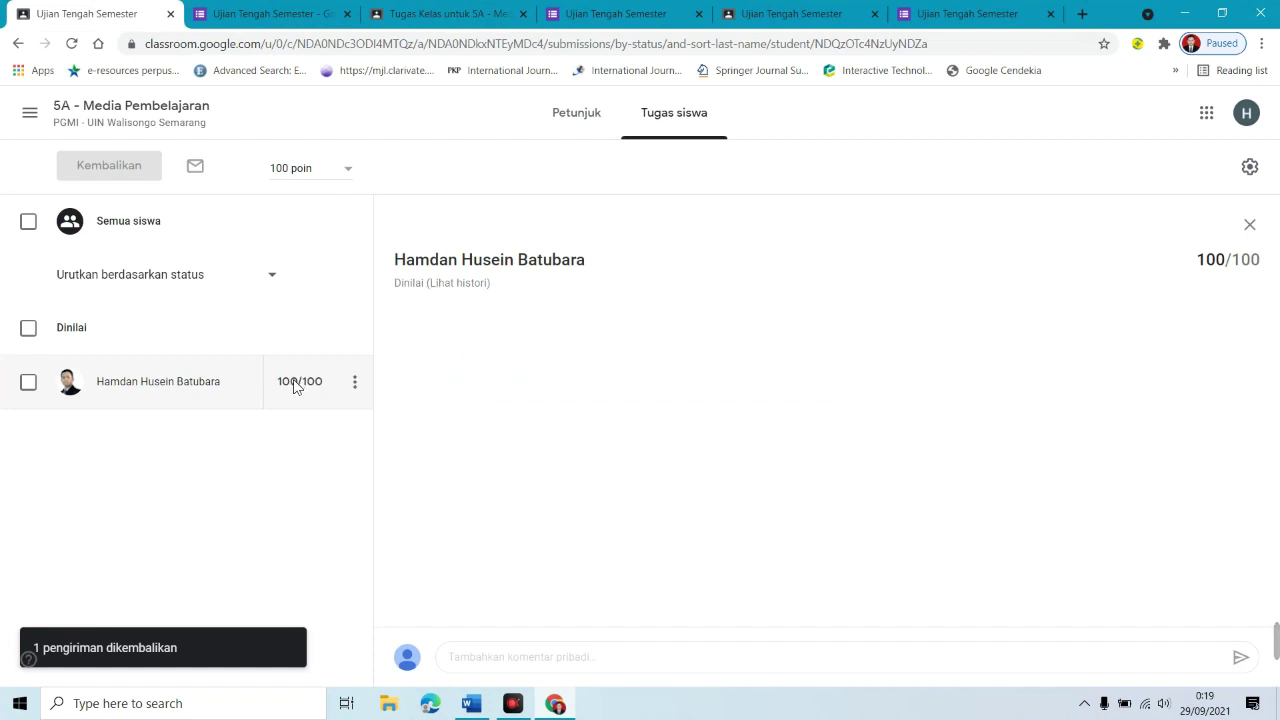
pyautogui.click(250, 14)
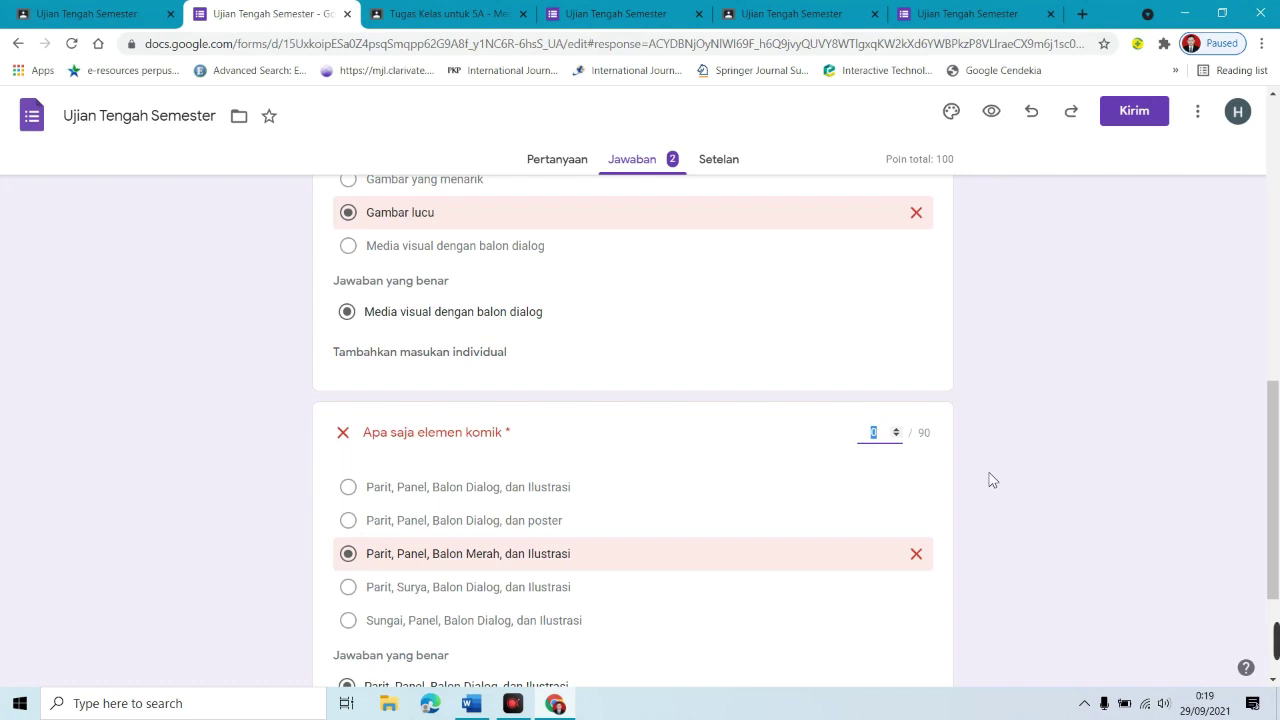
# Step: Link the form's responses to a new spreadsheet, 'Ujian Tengah Semester (Jawaban)'
pyautogui.moveTo(1273, 440); pyautogui.dragTo(1265, 160)
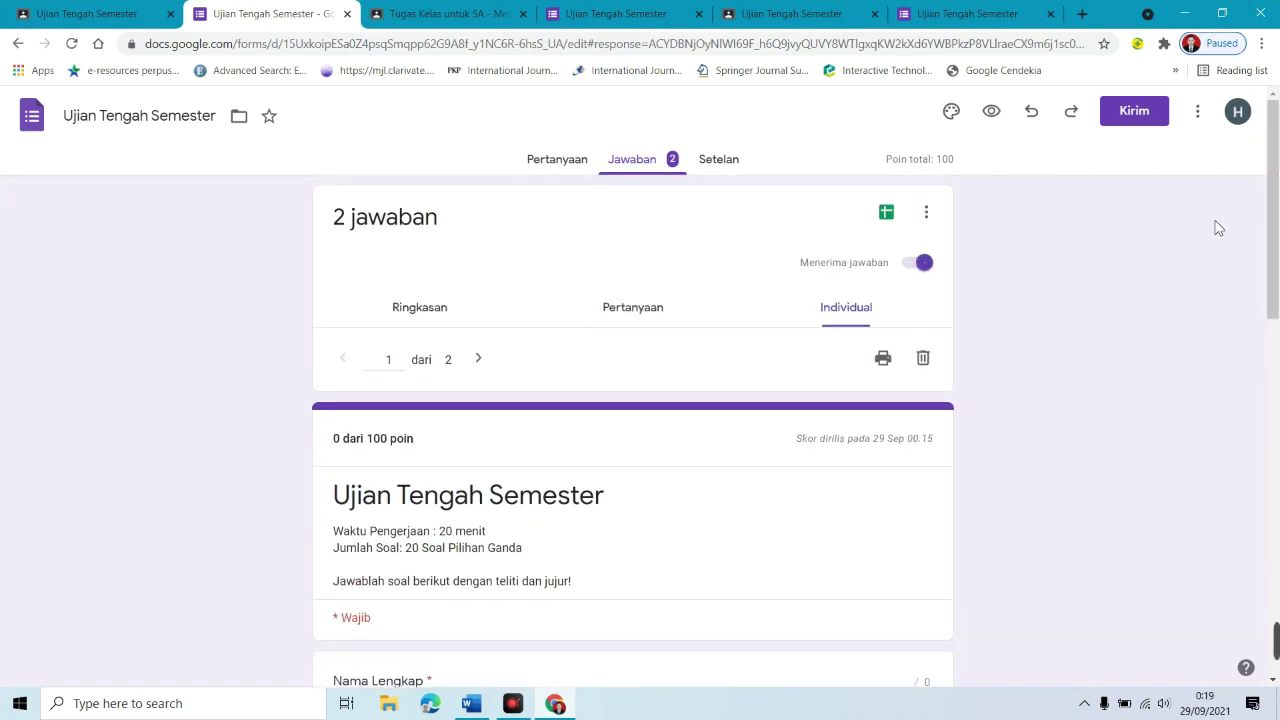
pyautogui.click(887, 214)
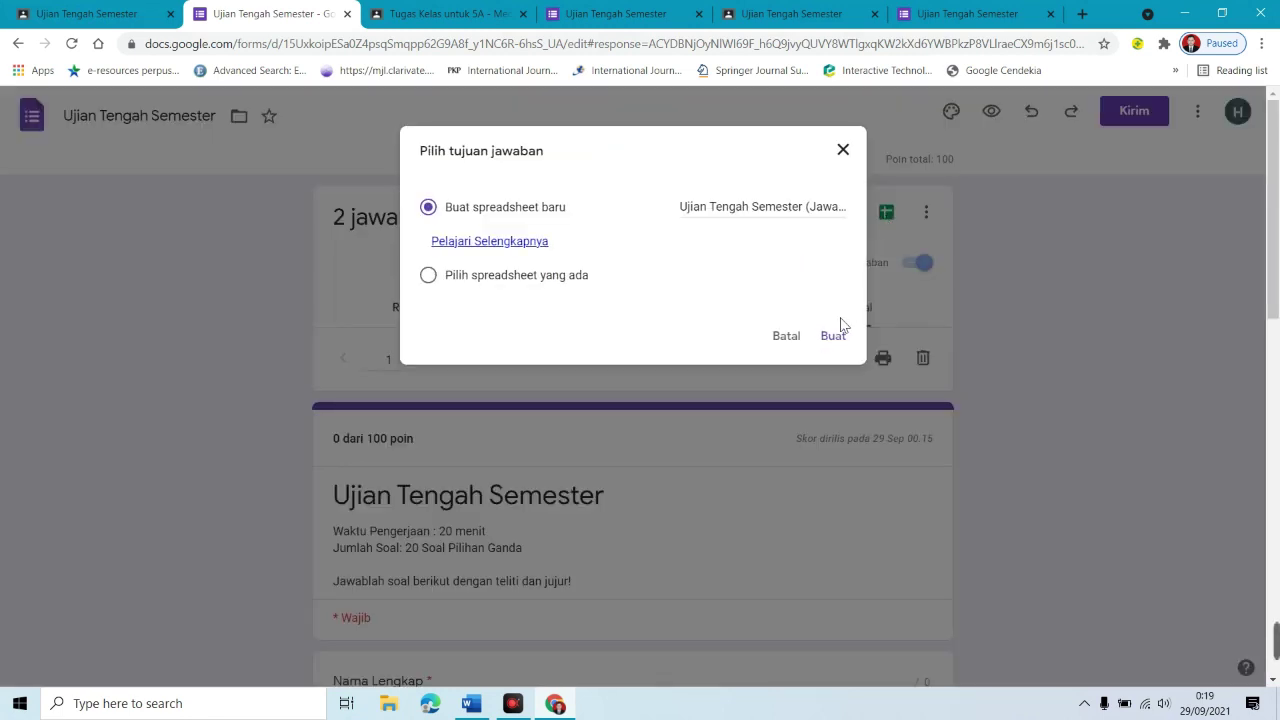
pyautogui.click(834, 342)
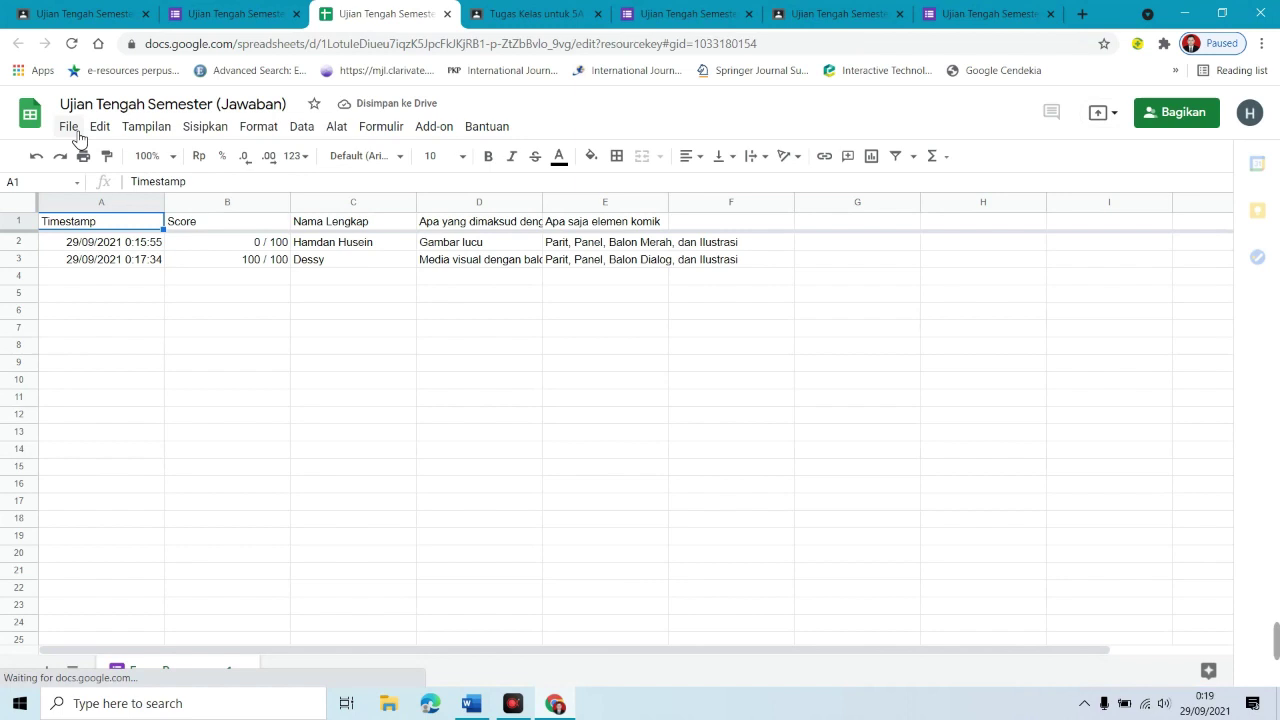
# Step: Download the sheet as 'Ujian Tengah Semester (Jawaban).xlsx' into Downloads and open the file
pyautogui.click(70, 127)
pyautogui.moveTo(171, 348)
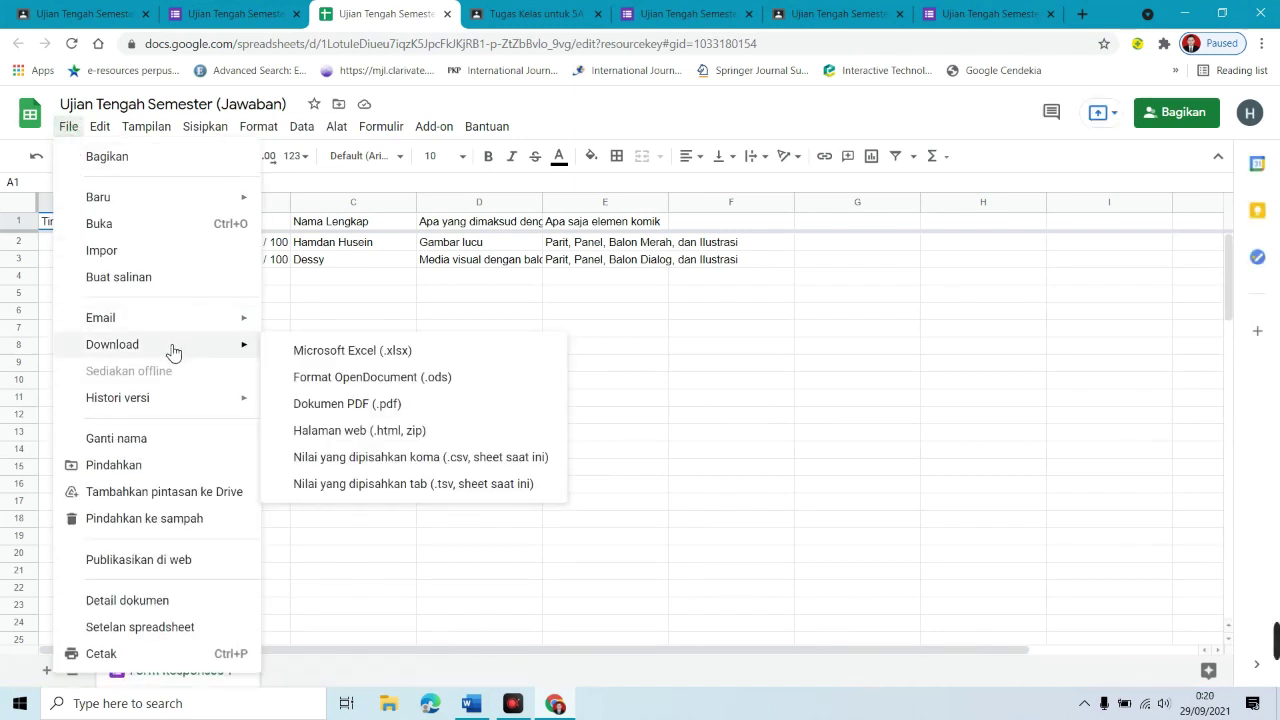
pyautogui.click(355, 352)
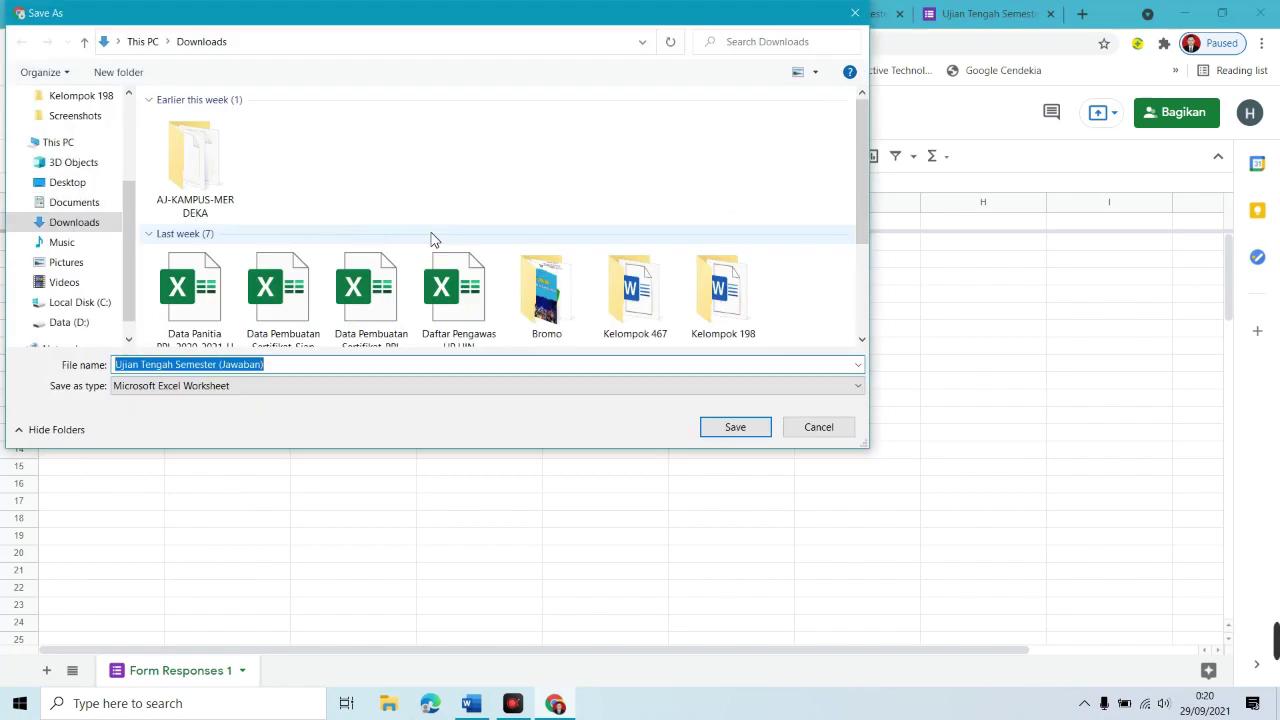
pyautogui.click(728, 423)
pyautogui.click(38, 677)
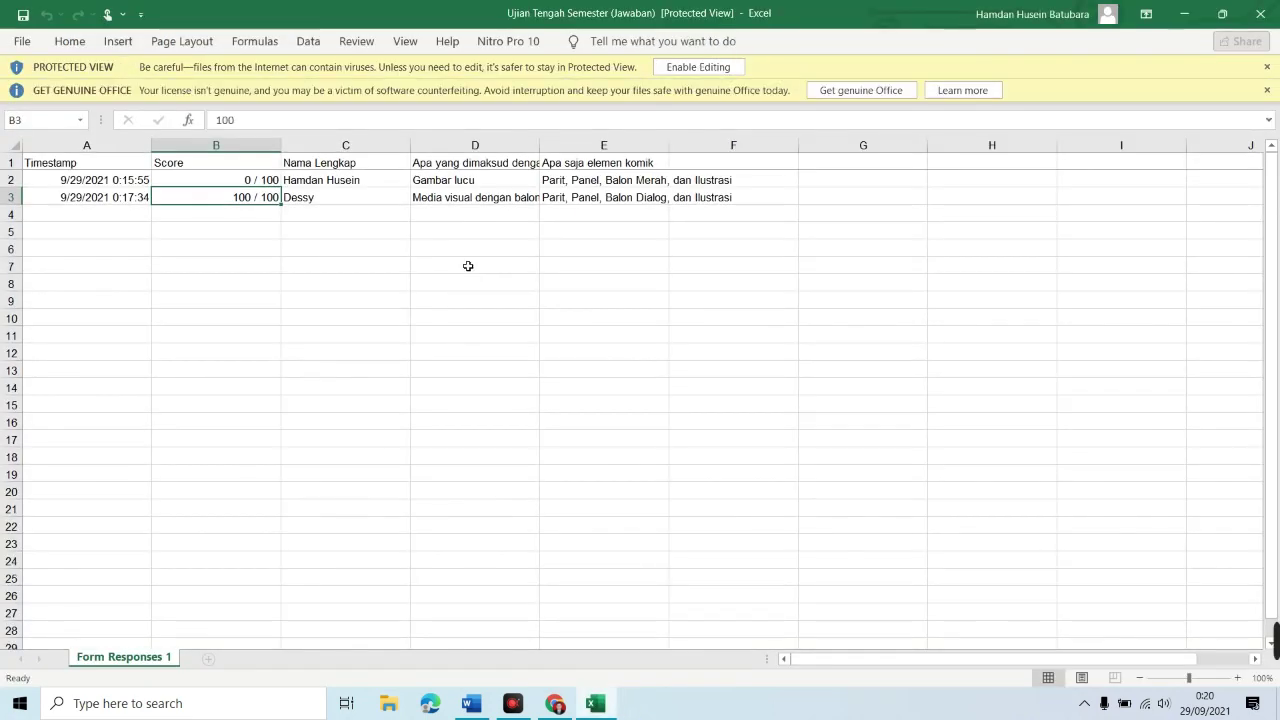
# Step: Review scores in B2 and B3 and answers in D2, D3 and E3, then close Excel
pyautogui.click(214, 182)
pyautogui.click(243, 196)
pyautogui.click(458, 182)
pyautogui.click(507, 200)
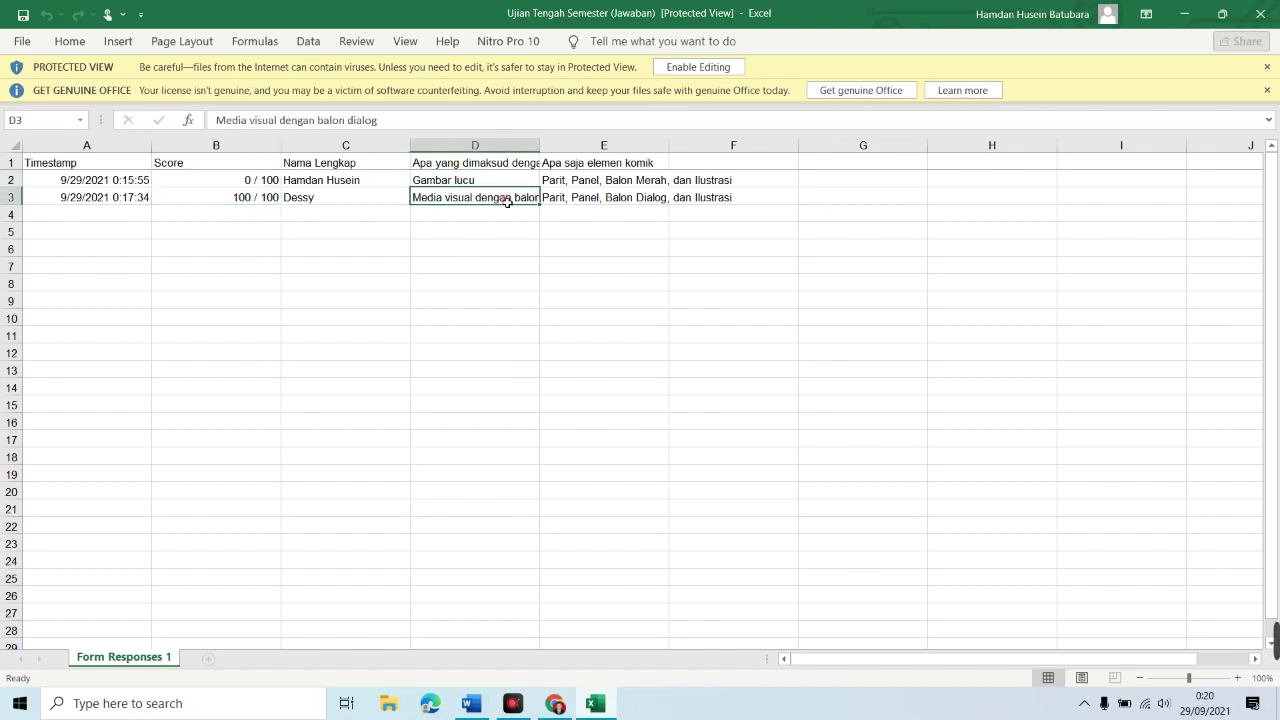
pyautogui.click(662, 196)
pyautogui.click(1260, 13)
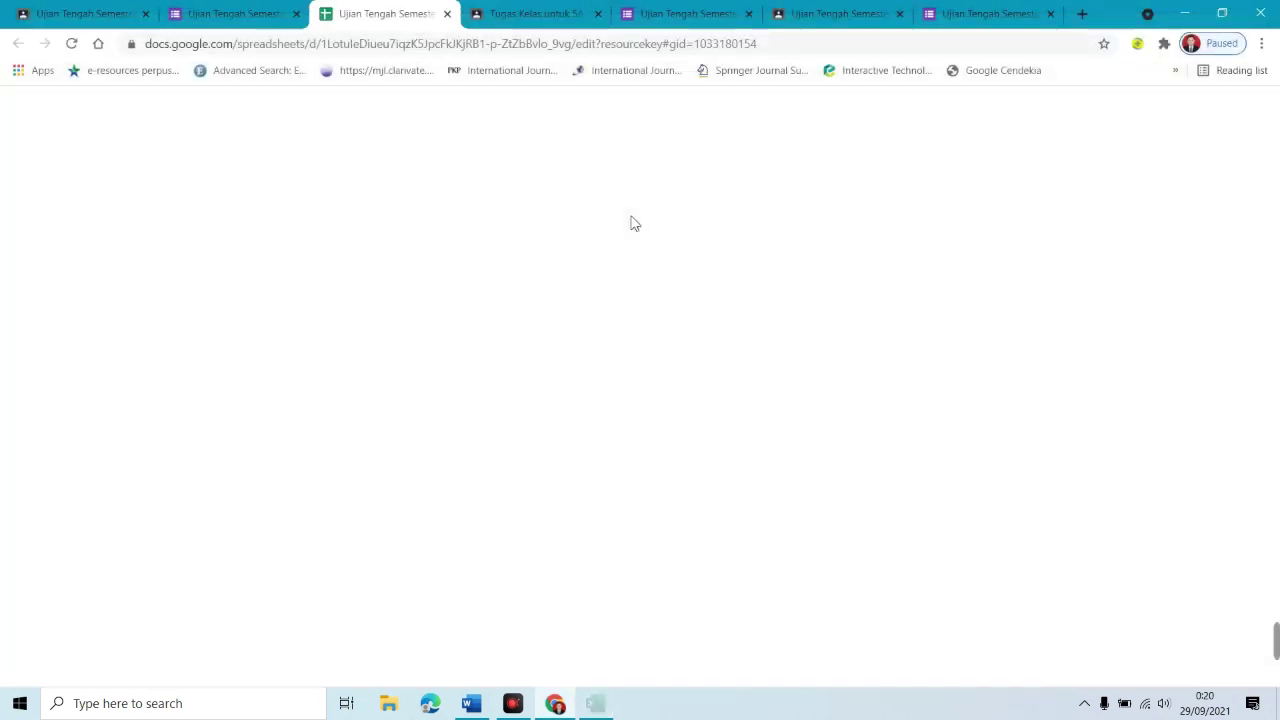
# Step: Return to the 5A - Media Pembelajaran classwork page and start a new Materi post
pyautogui.click(202, 12)
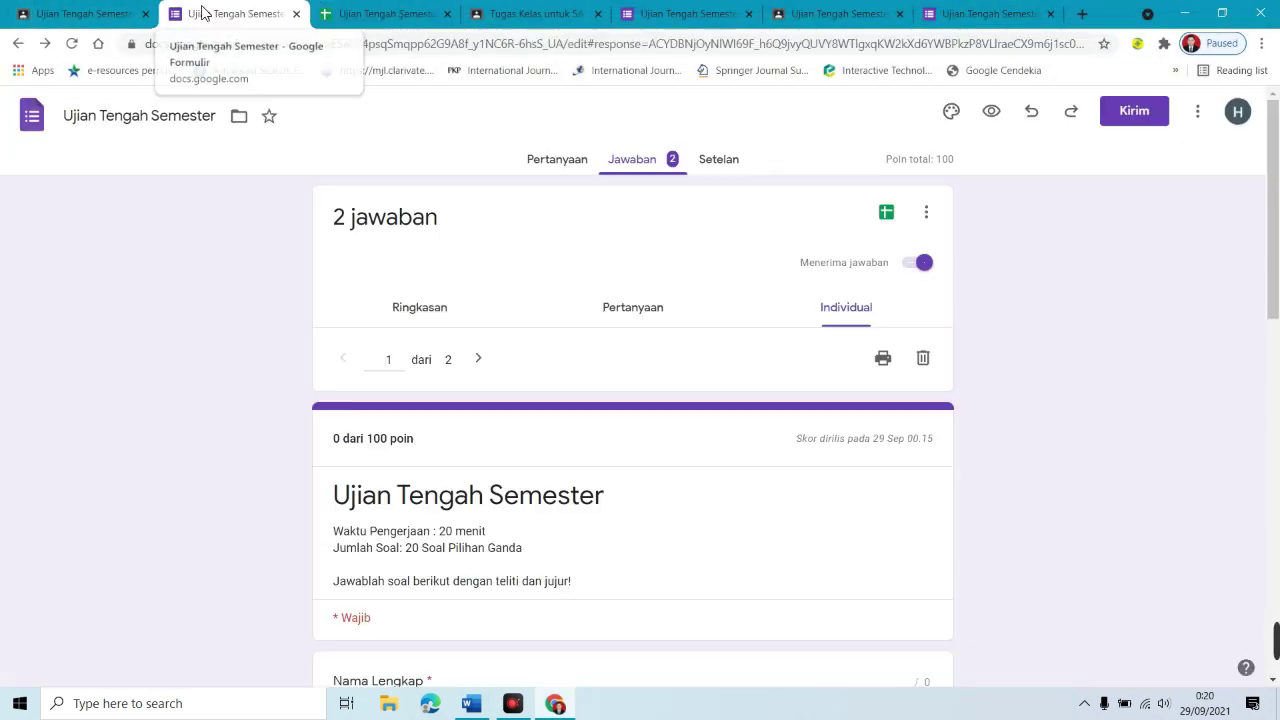
pyautogui.click(70, 10)
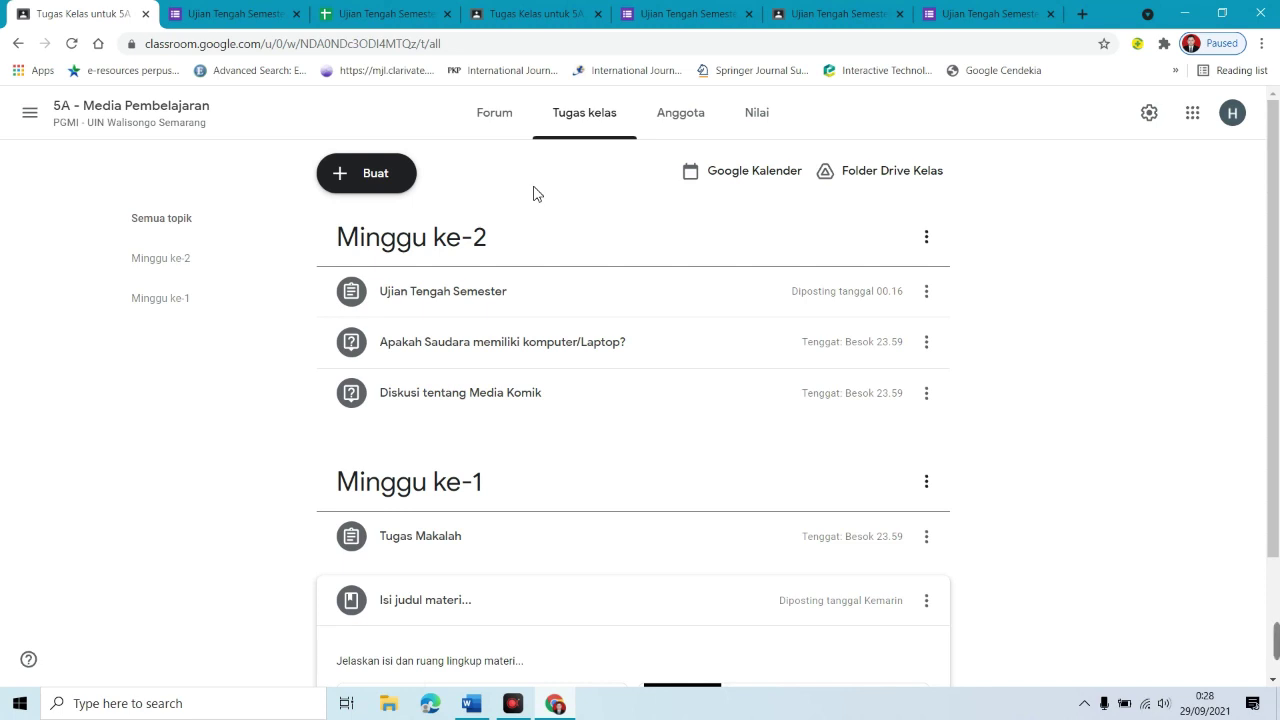
pyautogui.click(410, 178)
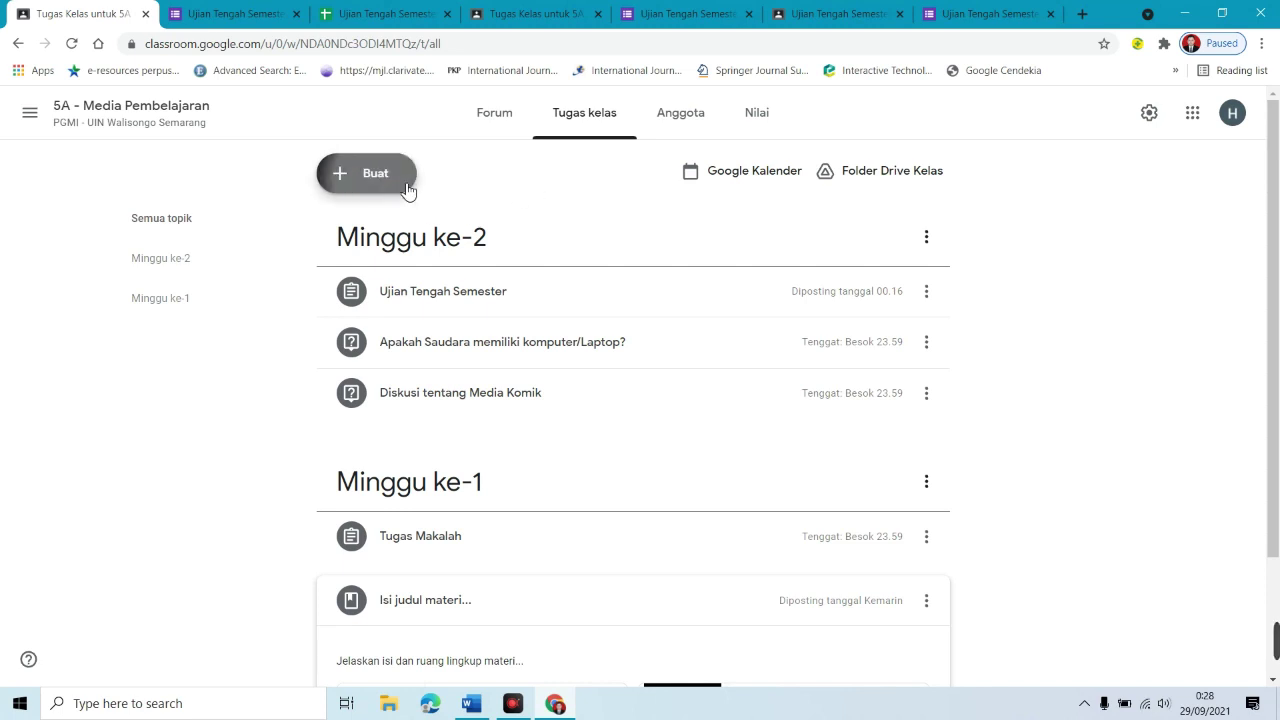
pyautogui.click(408, 346)
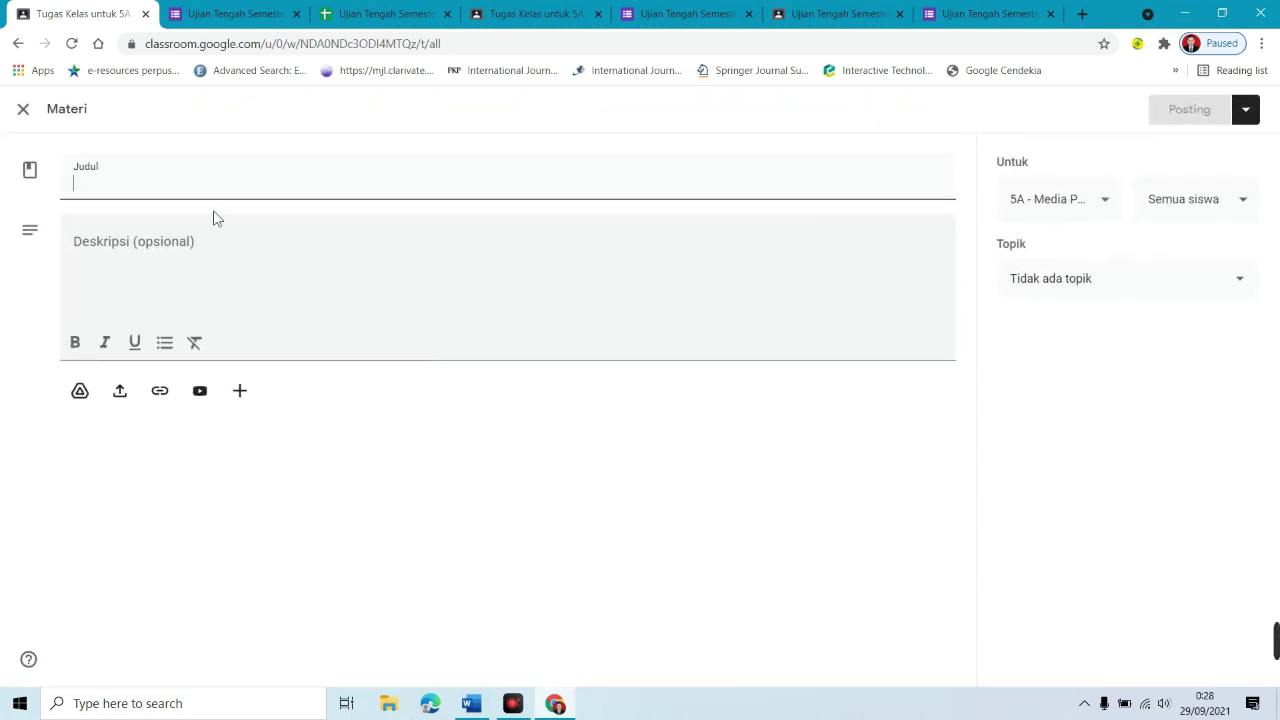
# Step: Title the material 'Konferensi Video' and describe the Thursday 08.00 Google Meet sessions
pyautogui.write('Konferensi Video')
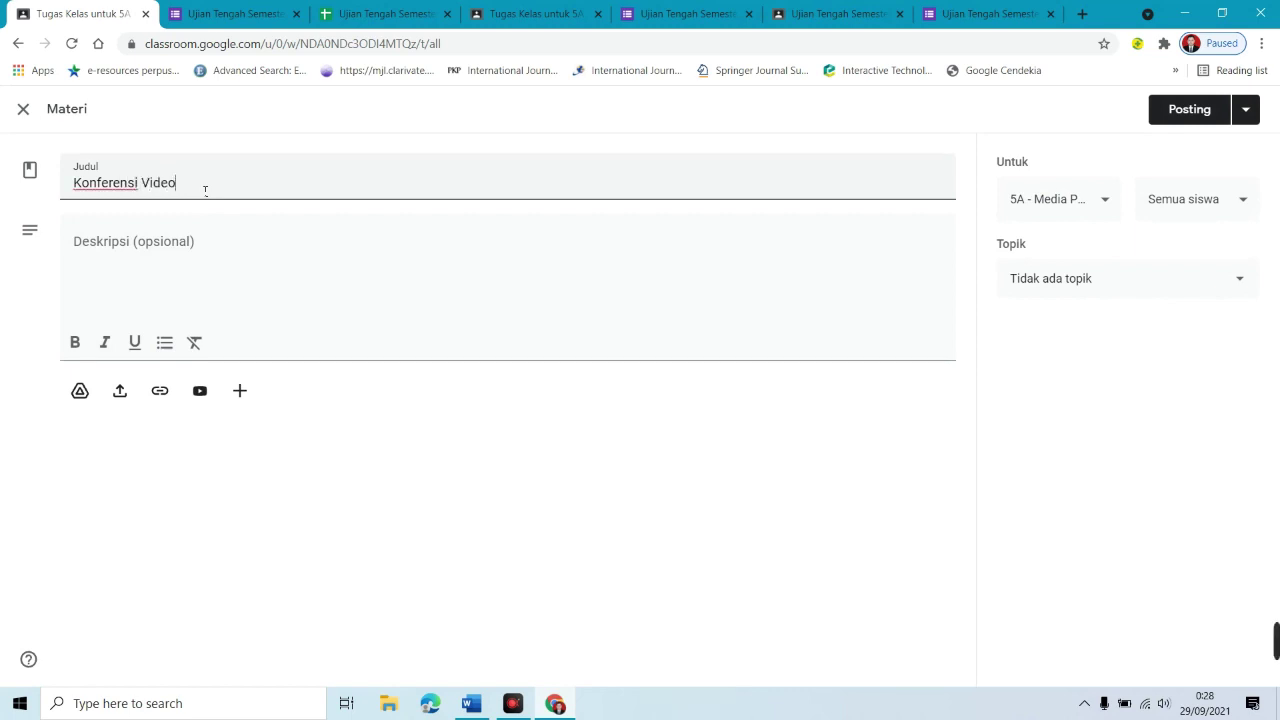
pyautogui.click(153, 255)
pyautogui.click(124, 249)
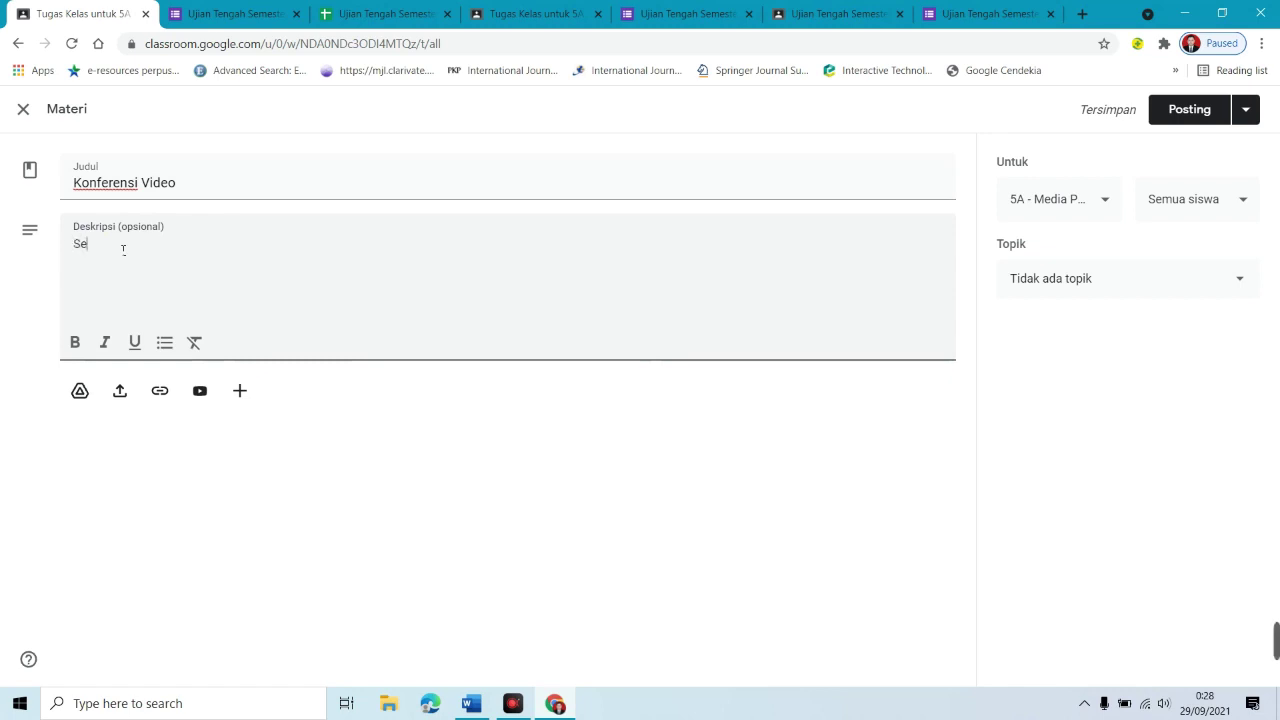
pyautogui.write('Setiap mahasiswa ')
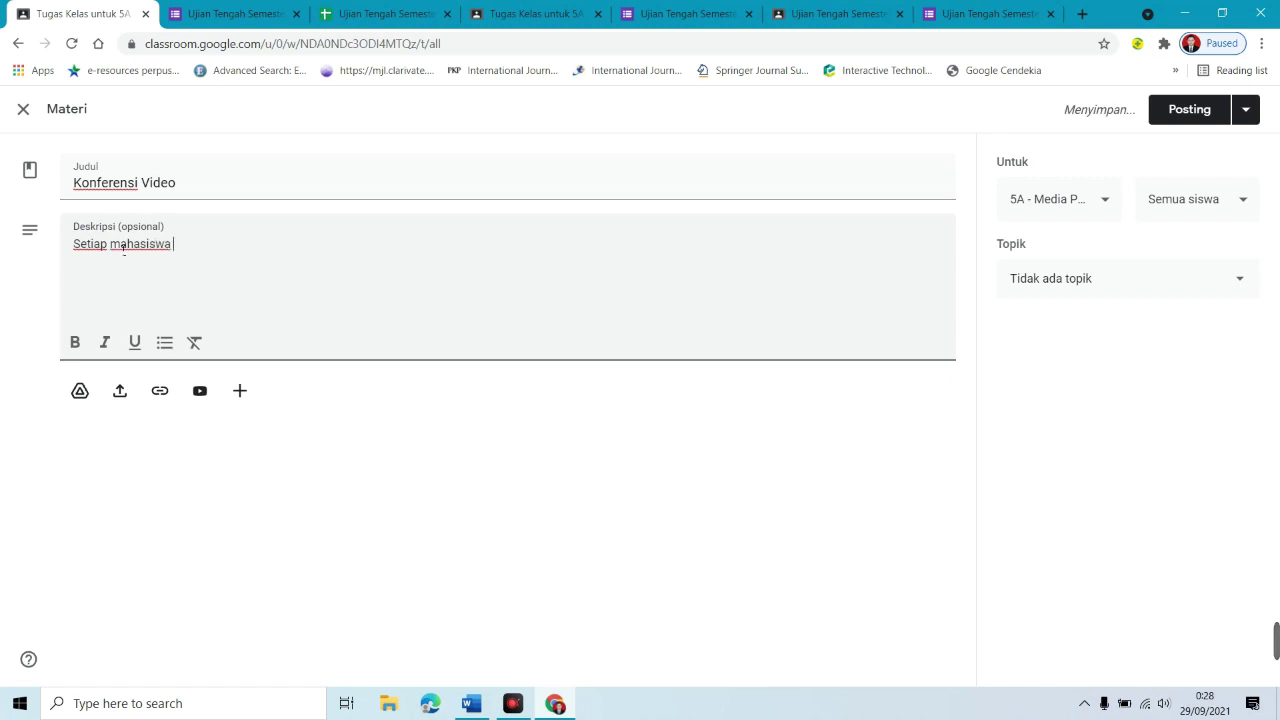
pyautogui.write('wajib mengikuti konferensi video pada set')
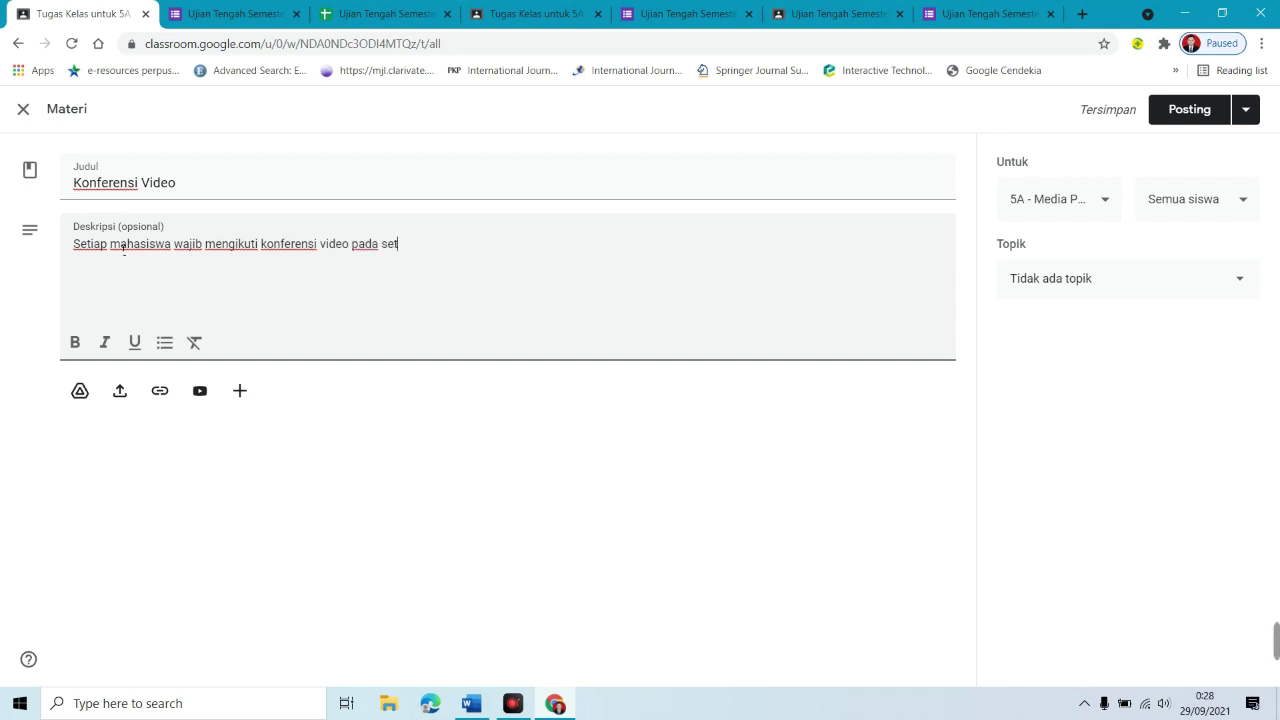
pyautogui.write('iap hari kamis ')
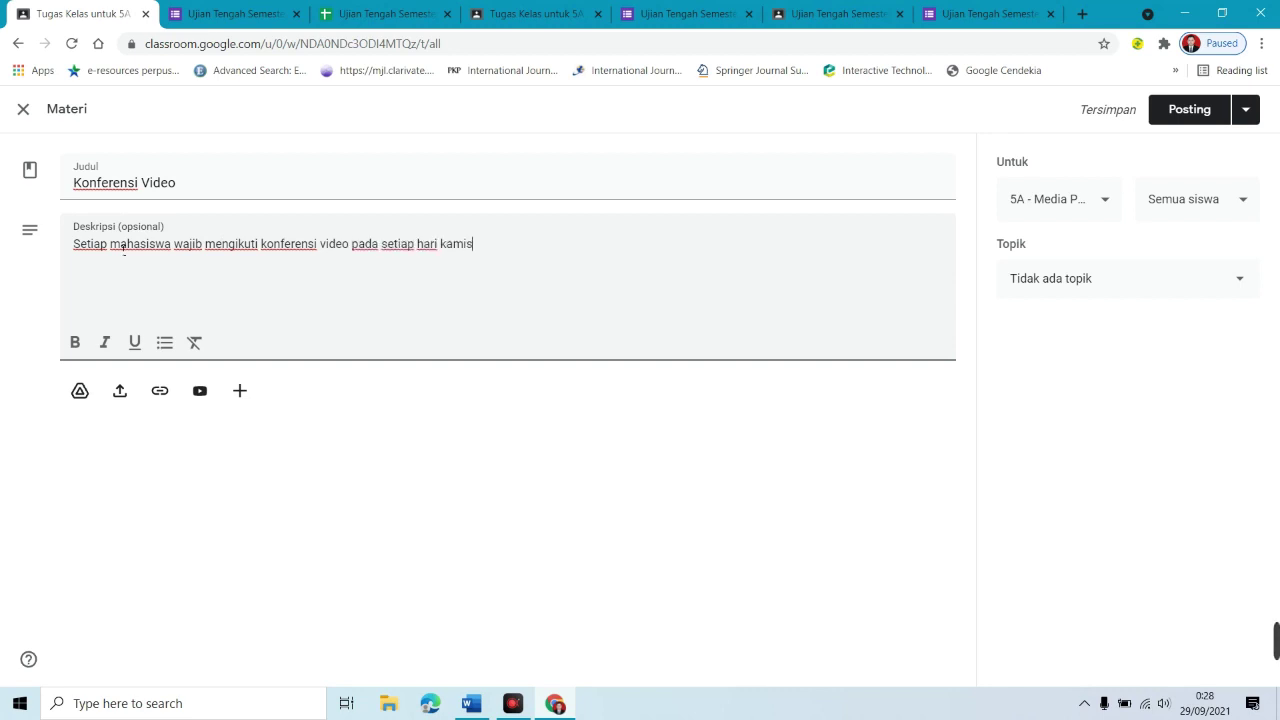
pyautogui.write(', puku')
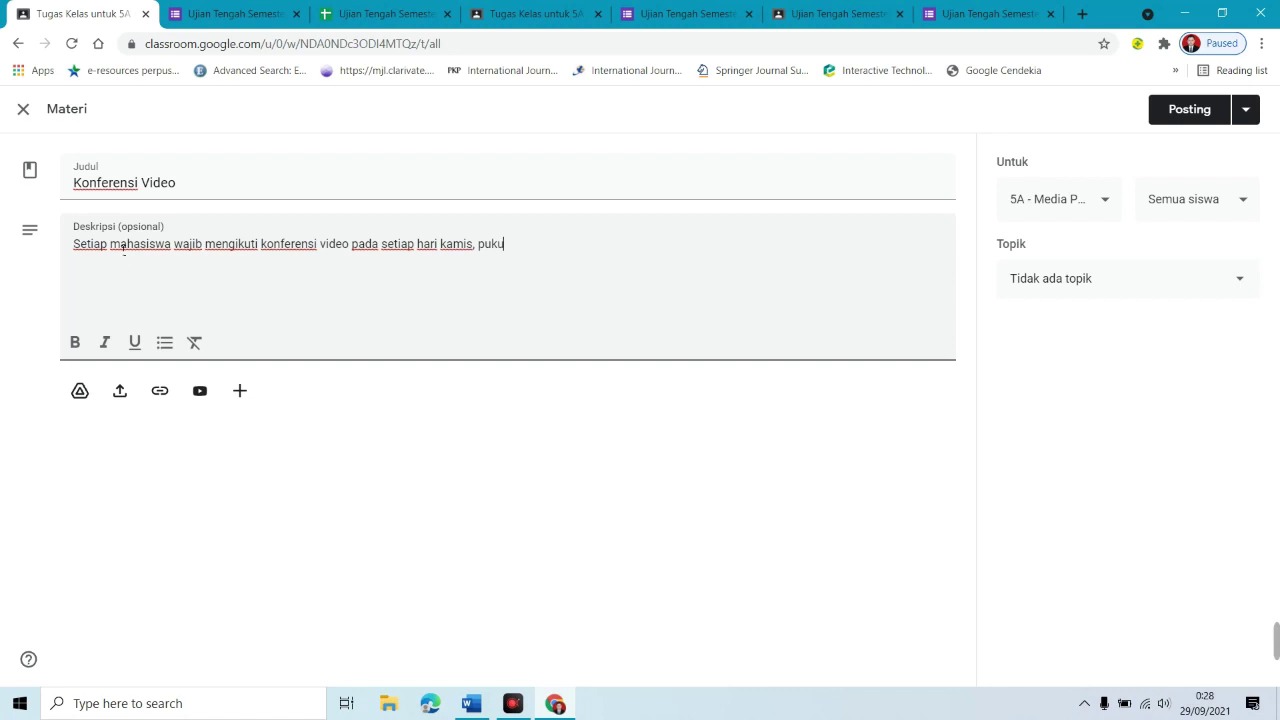
pyautogui.write('l 08.00-09.00 WIB')
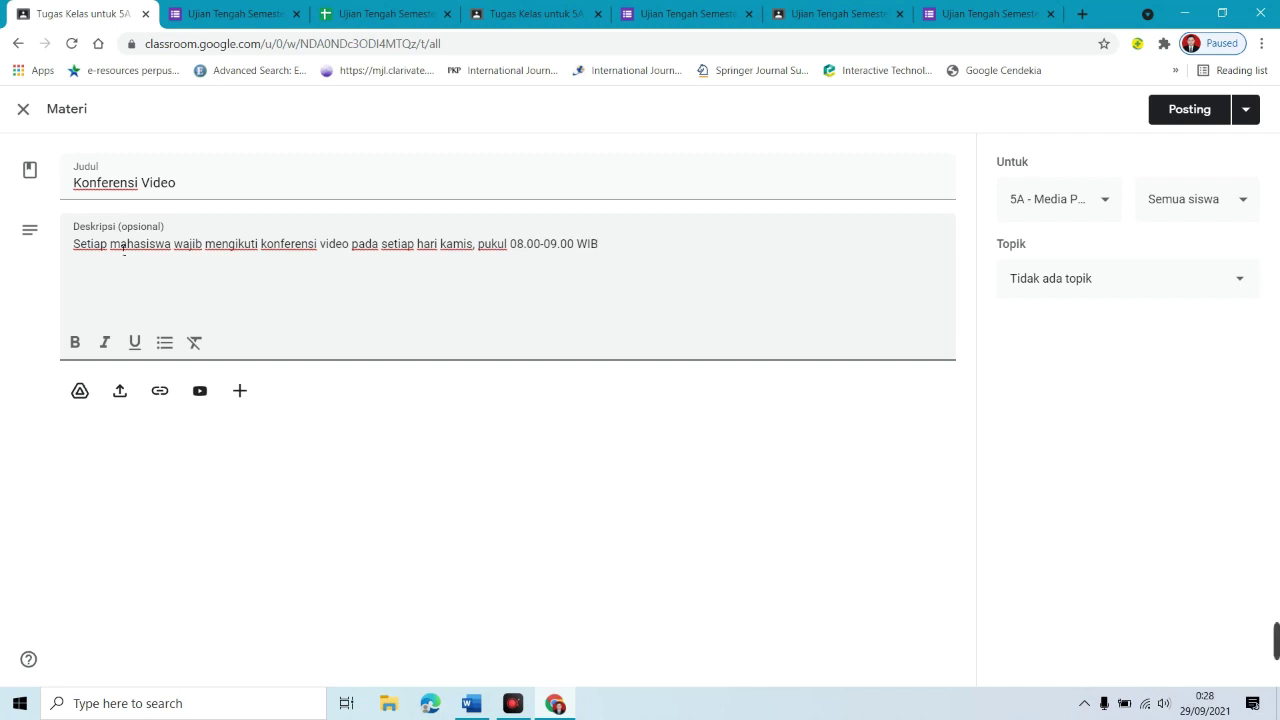
pyautogui.write('Silahkan llik link Google Meet di bawah untk me=')
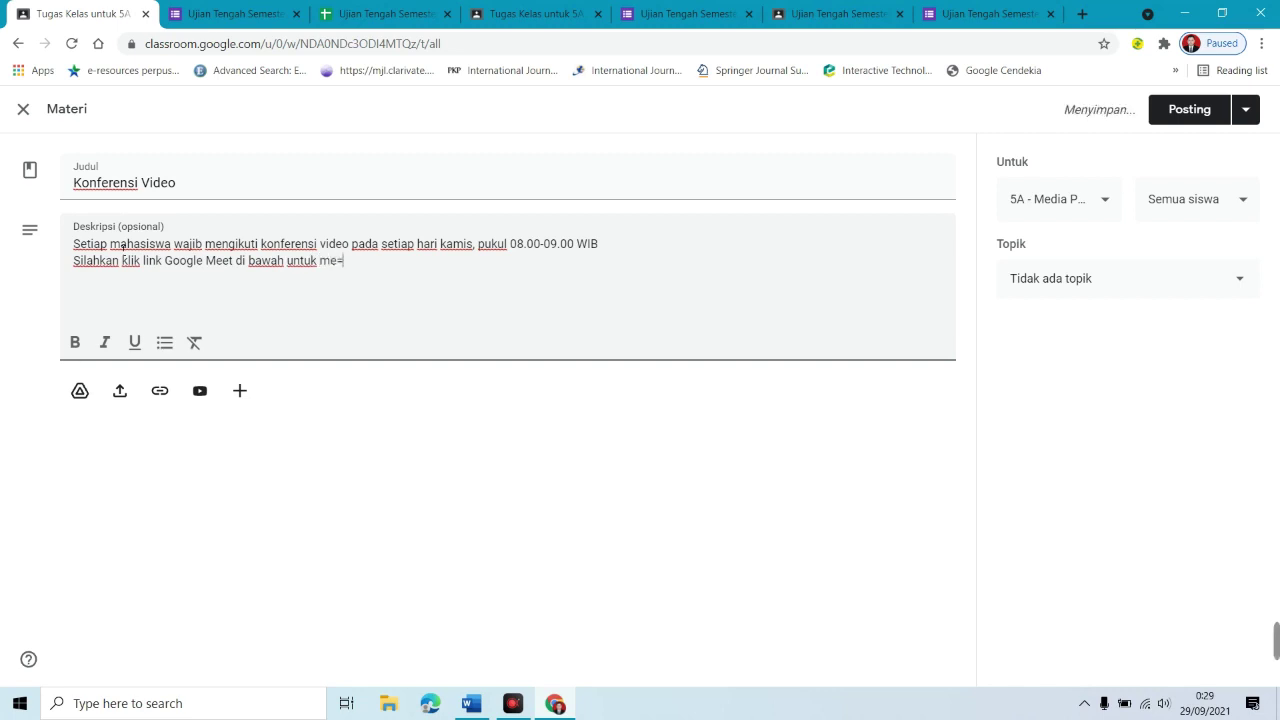
pyautogui.write('bergabung dengan vidoe con')
# Step: Correct the description's typos to 'konferensi video' and begin attaching a link
pyautogui.hotkey('ctrl', 'shift', 'Left')
pyautogui.hotkey('ctrl', 'shift', 'Left')
pyautogui.write('kon')
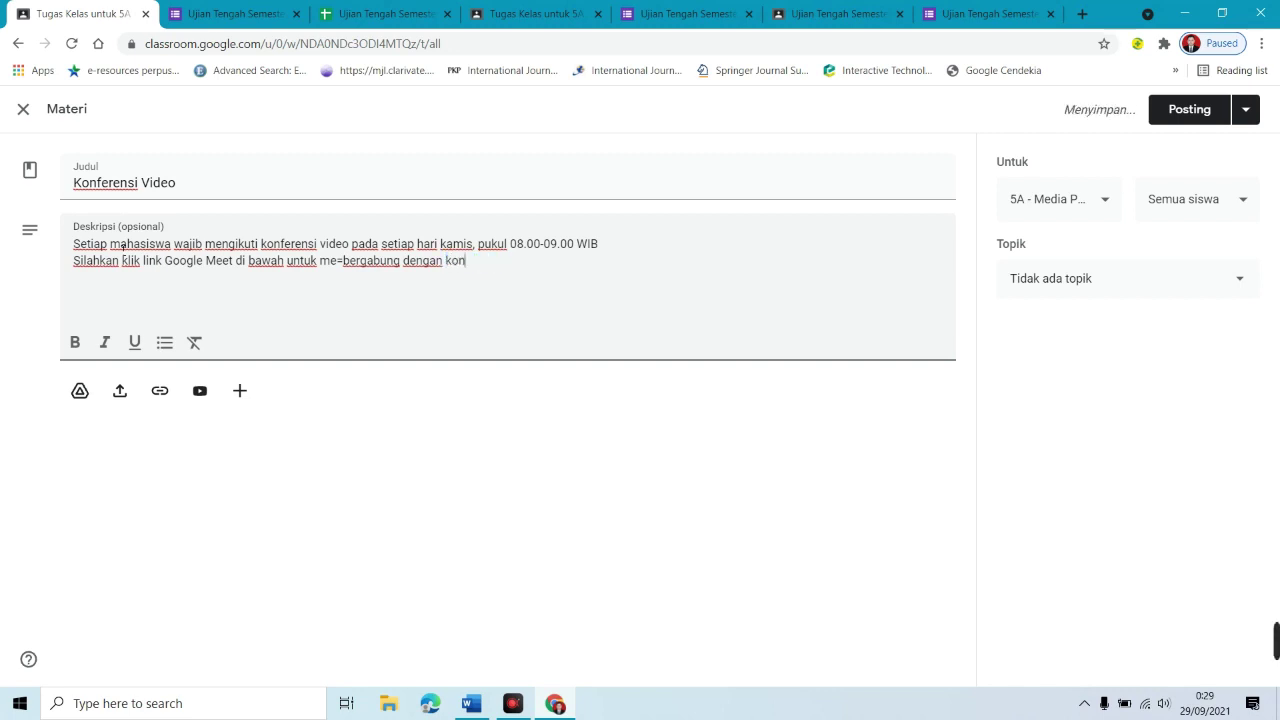
pyautogui.write('ferensi video.')
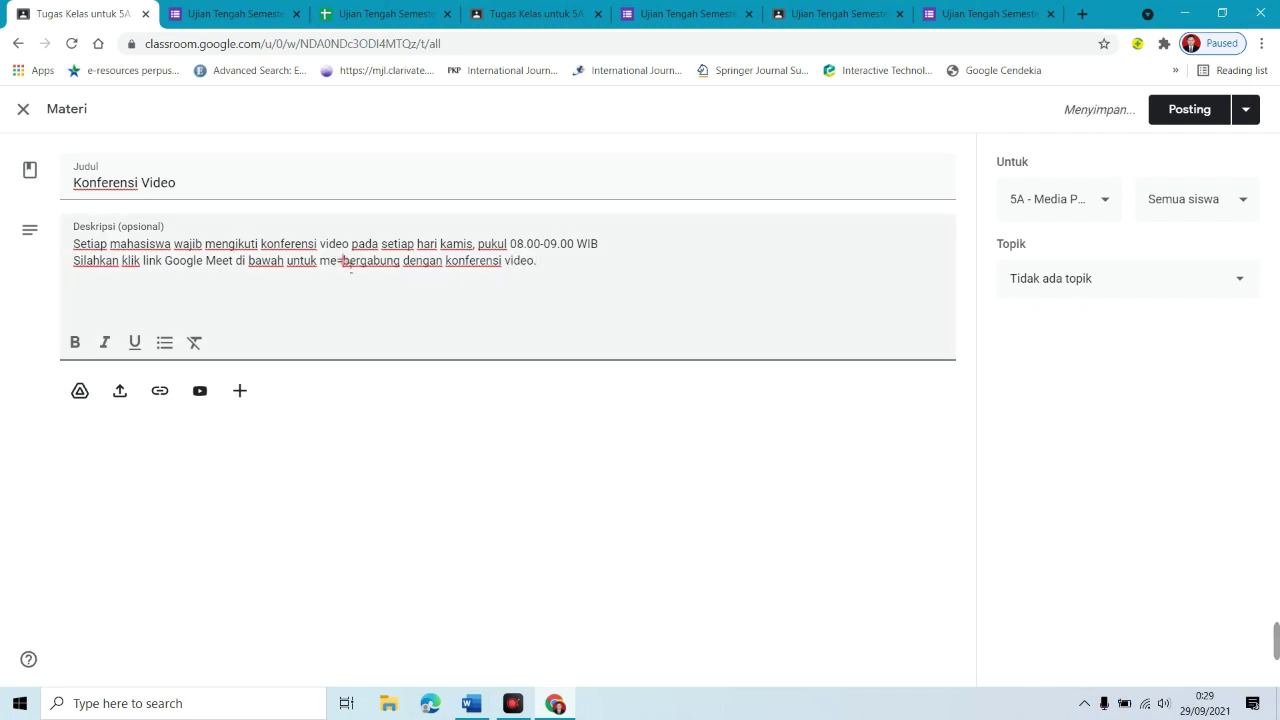
pyautogui.press('BackSpace')
pyautogui.press('BackSpace')
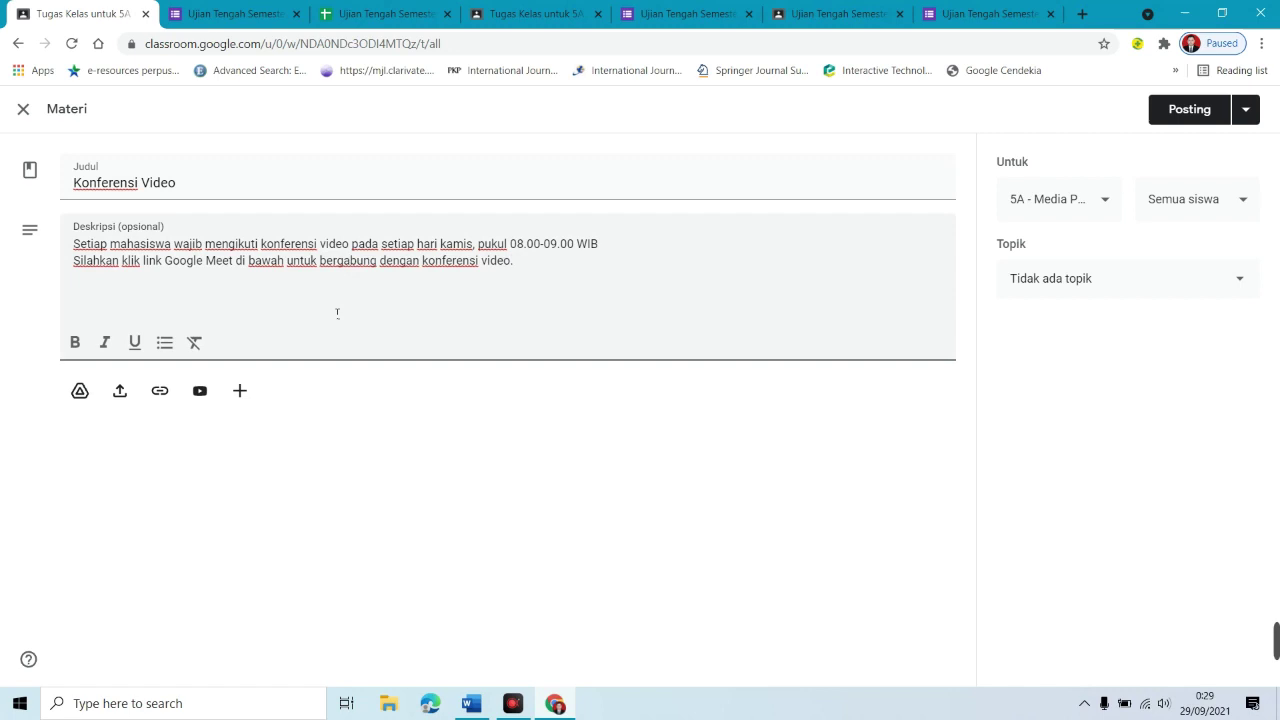
pyautogui.click(162, 398)
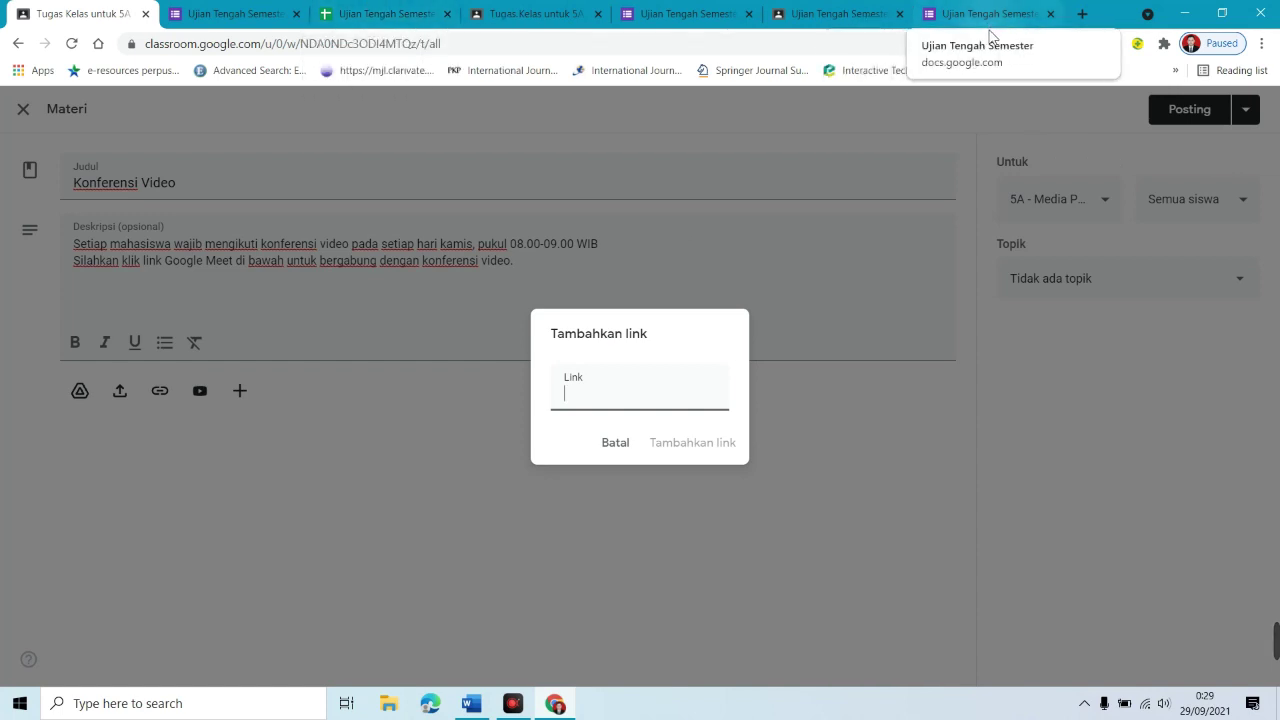
# Step: Create a Google Meet meeting link for later and copy it
pyautogui.click(1081, 14)
pyautogui.write('meet')
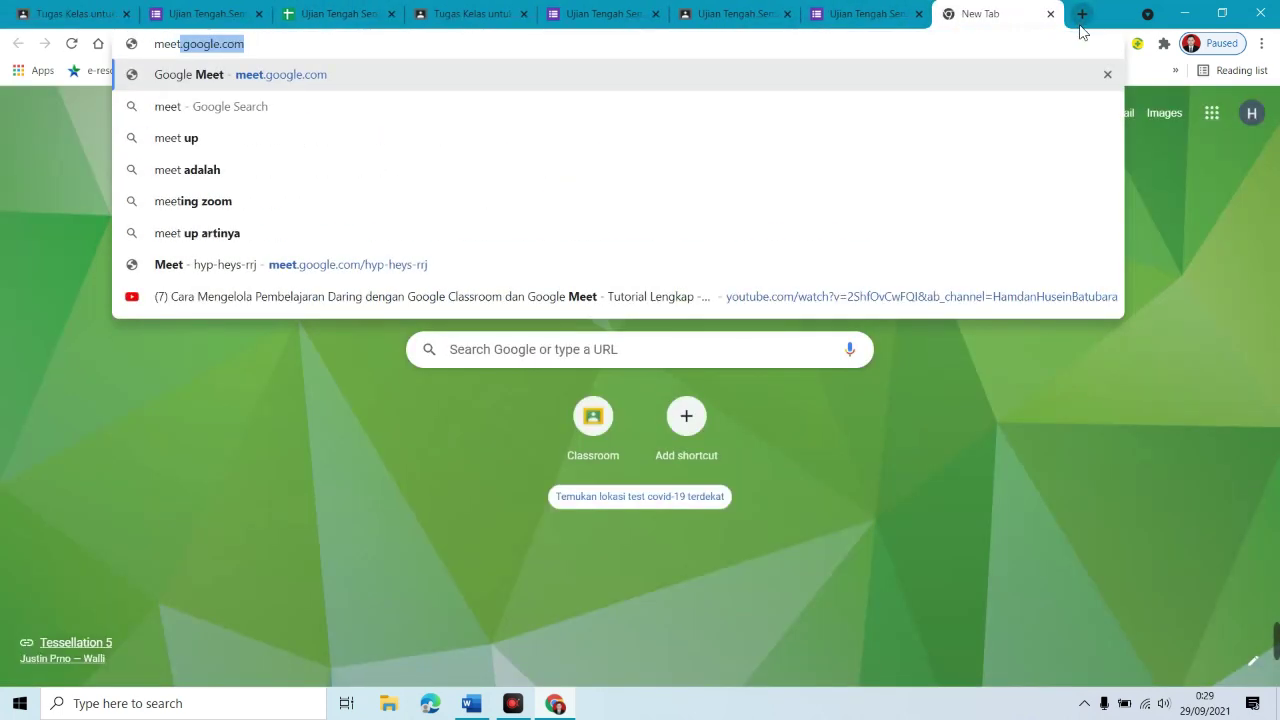
pyautogui.press('Return')
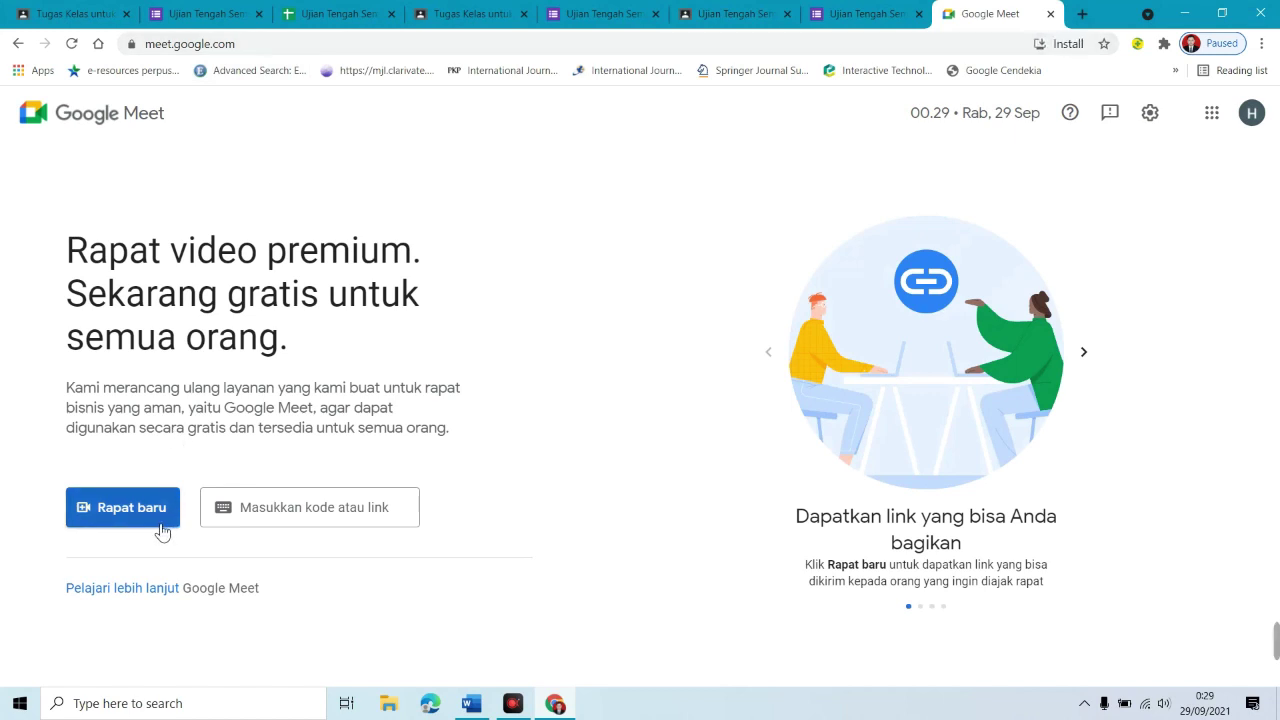
pyautogui.click(160, 530)
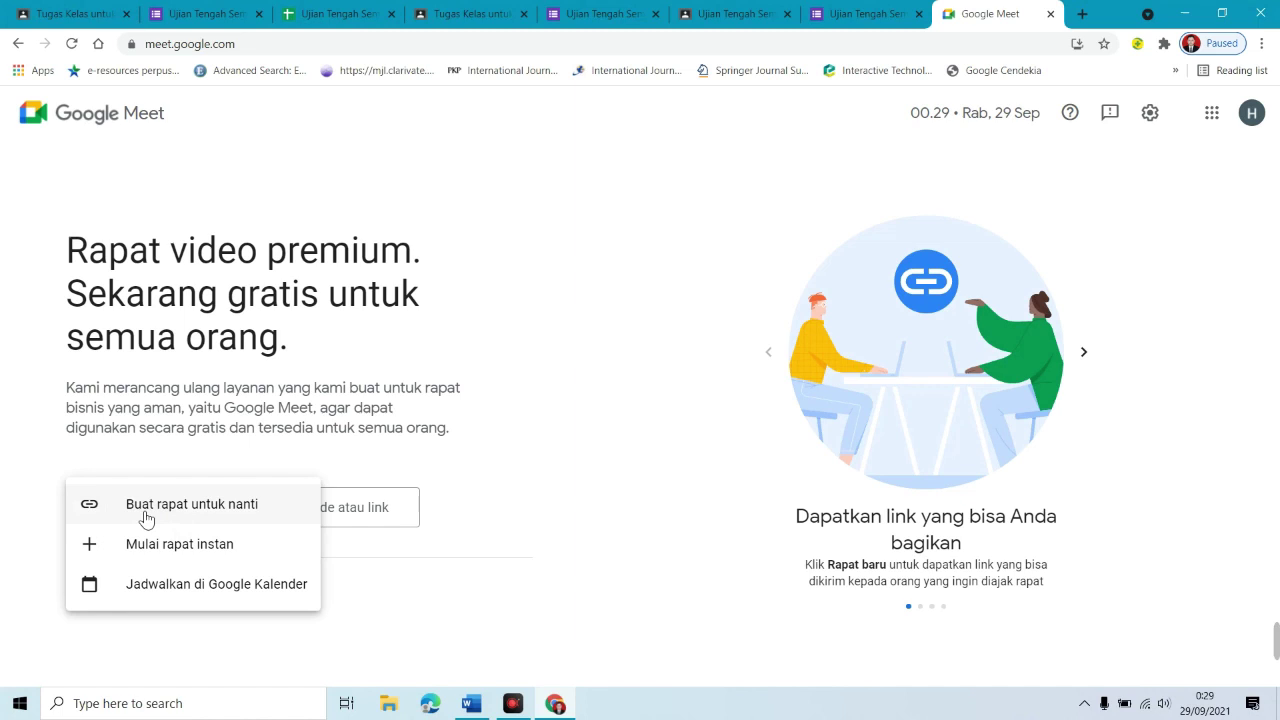
pyautogui.click(207, 510)
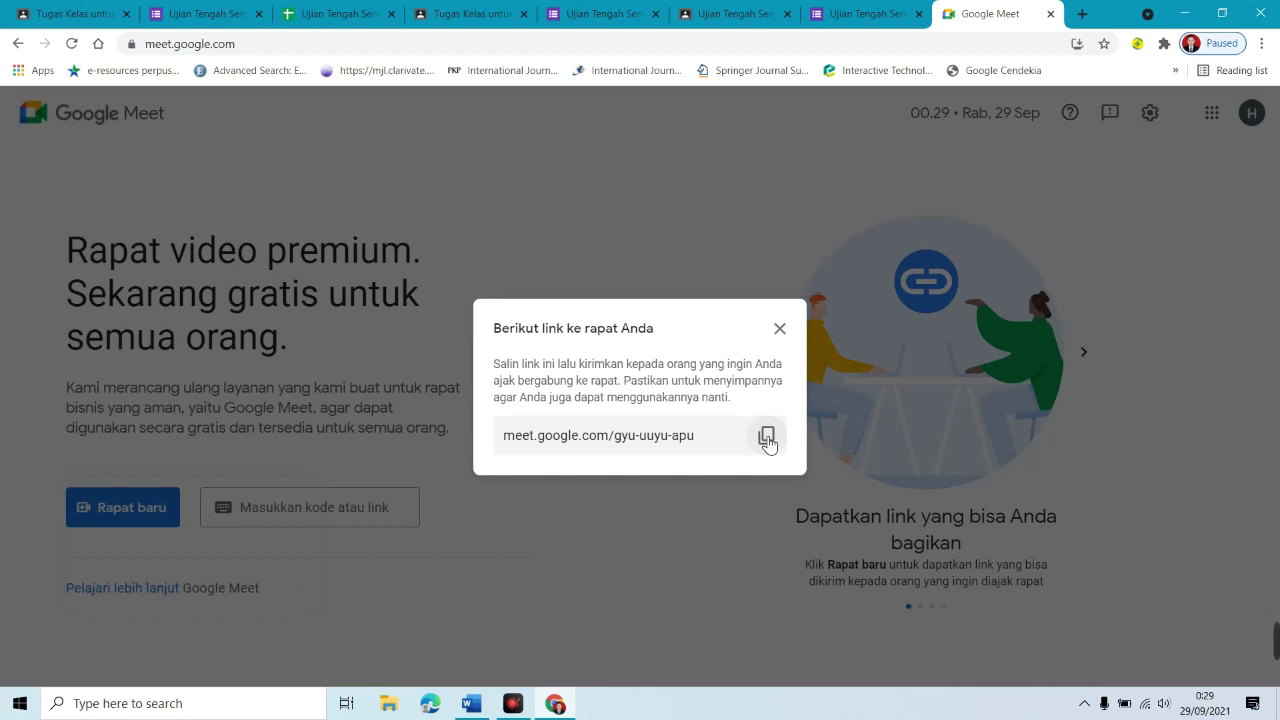
pyautogui.click(767, 437)
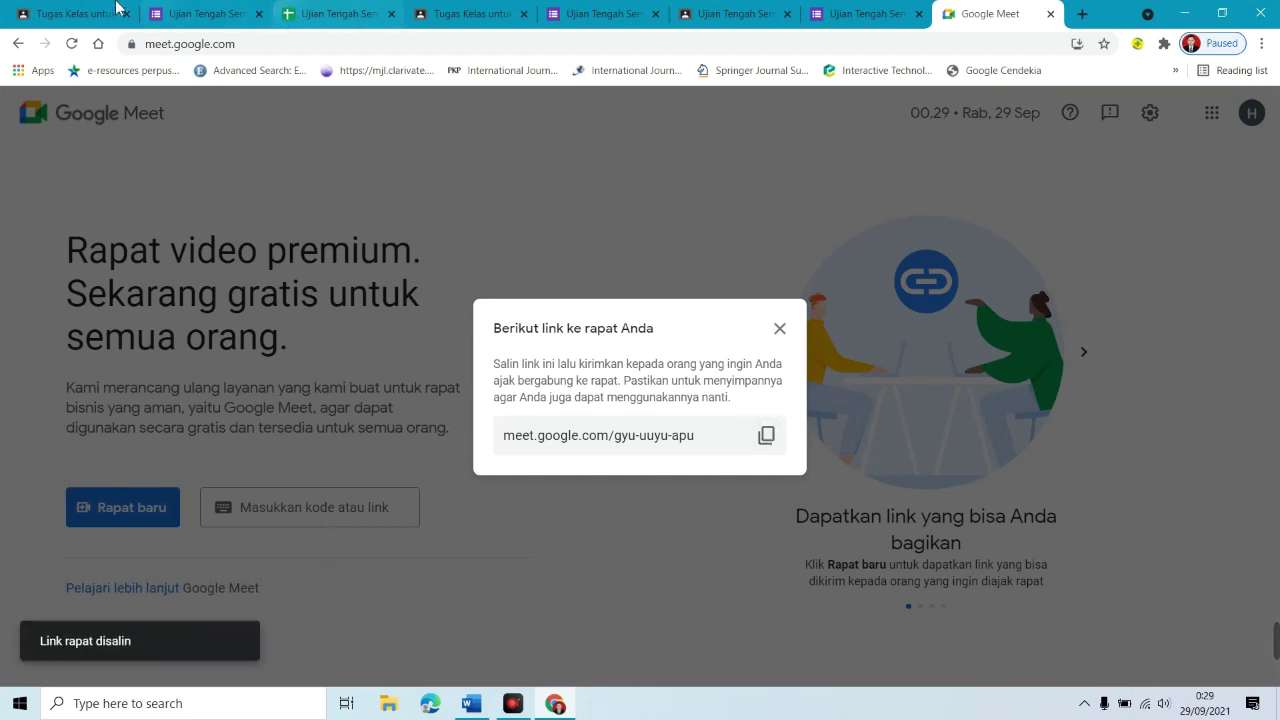
# Step: Attach the copied Meet link to the Konferensi Video material as 'Rapat video kelas'
pyautogui.click(75, 14)
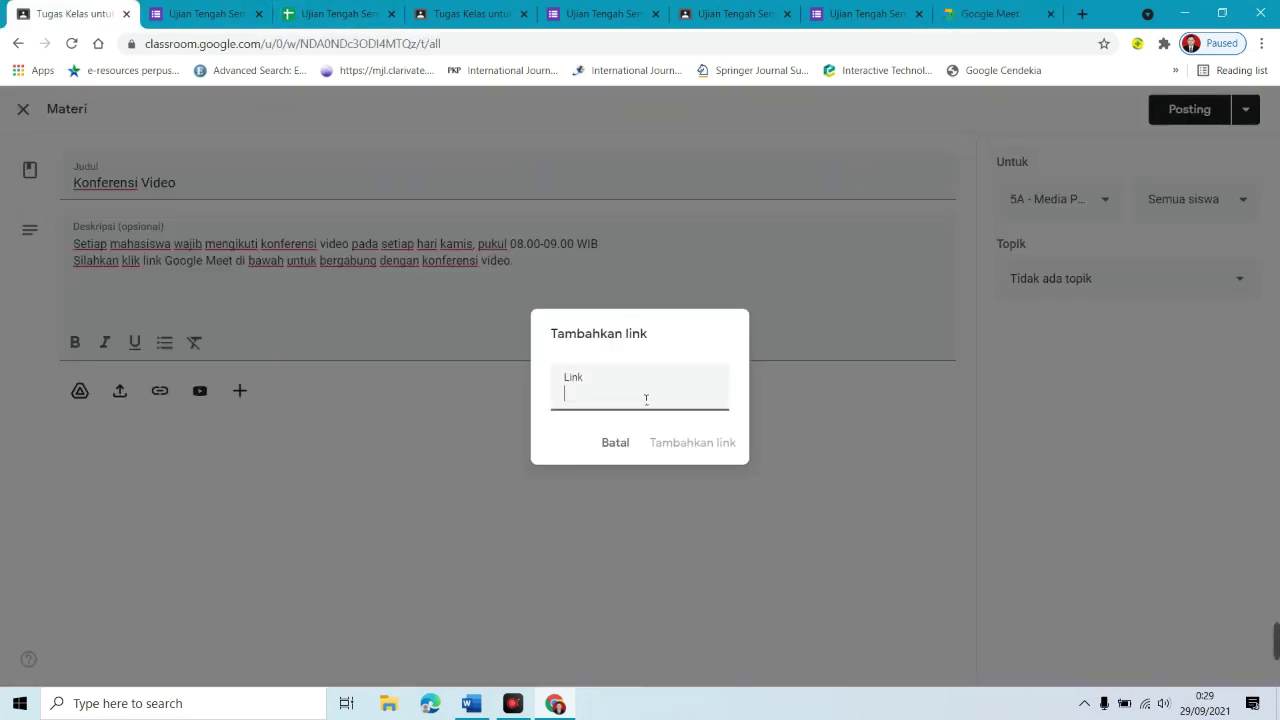
pyautogui.hotkey('ctrl', 'v')
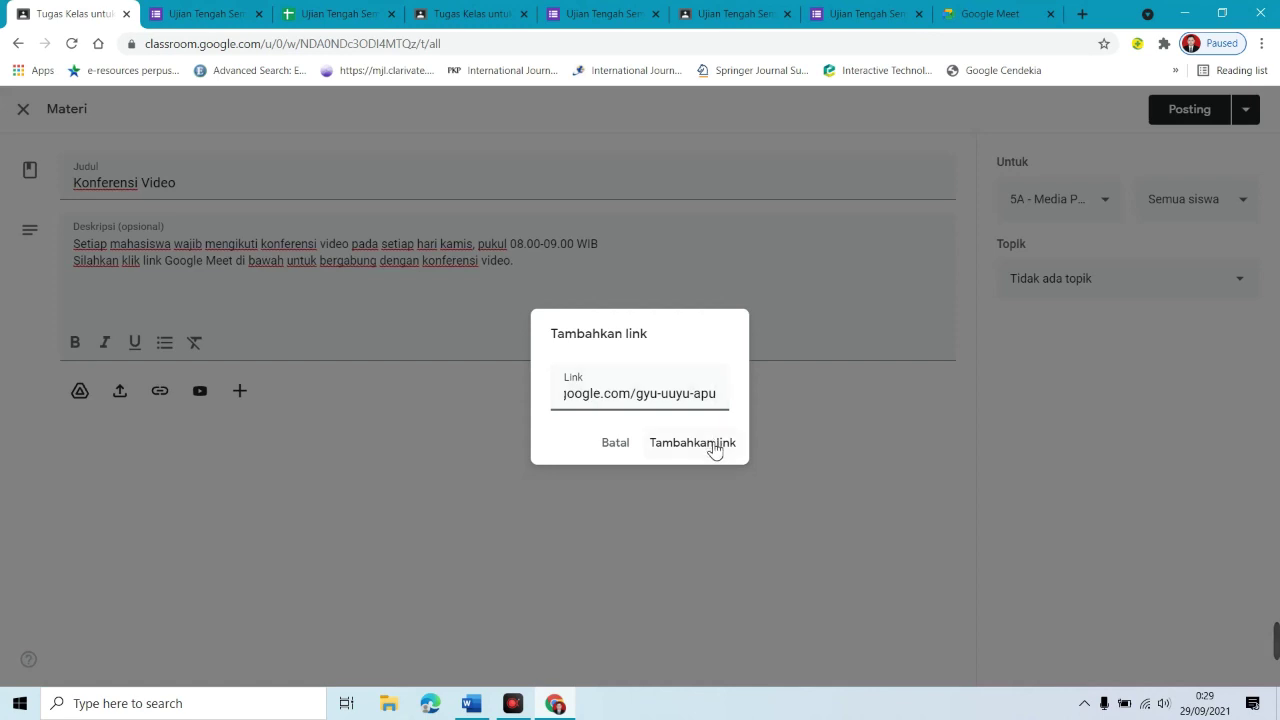
pyautogui.click(714, 449)
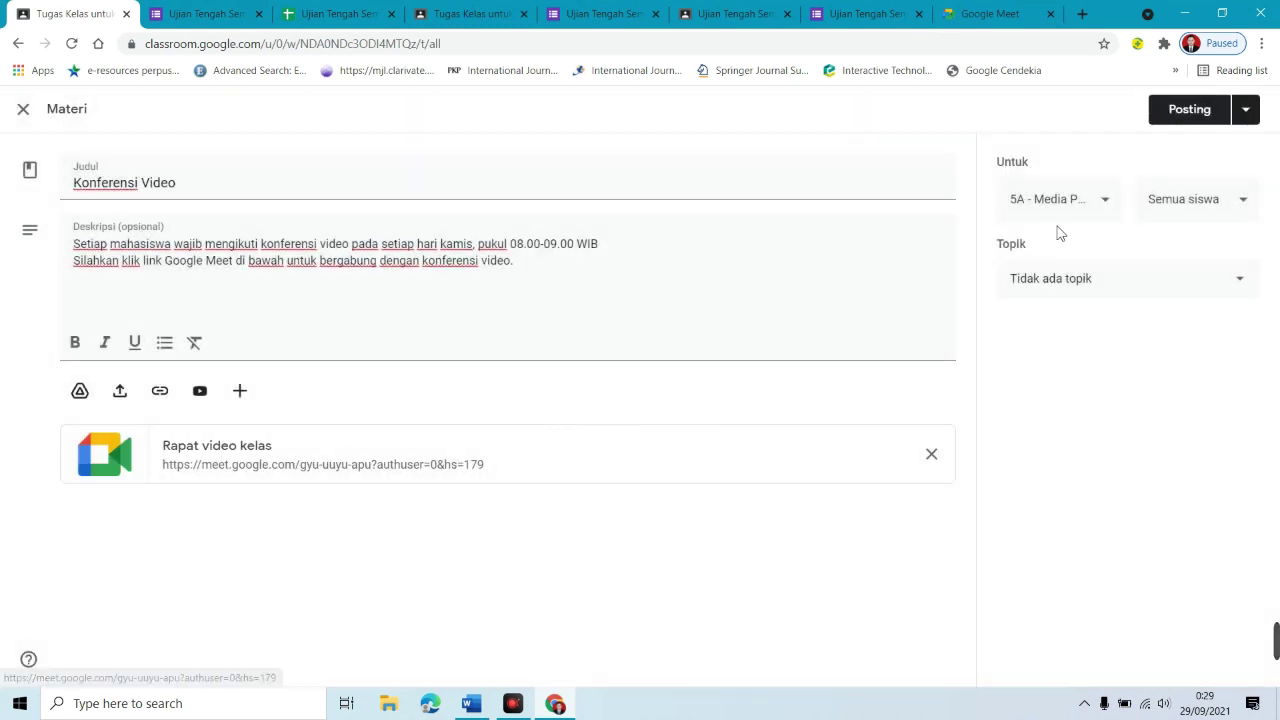
# Step: Select both 5A - Media Pembelajaran classes as recipients of the material
pyautogui.click(1104, 214)
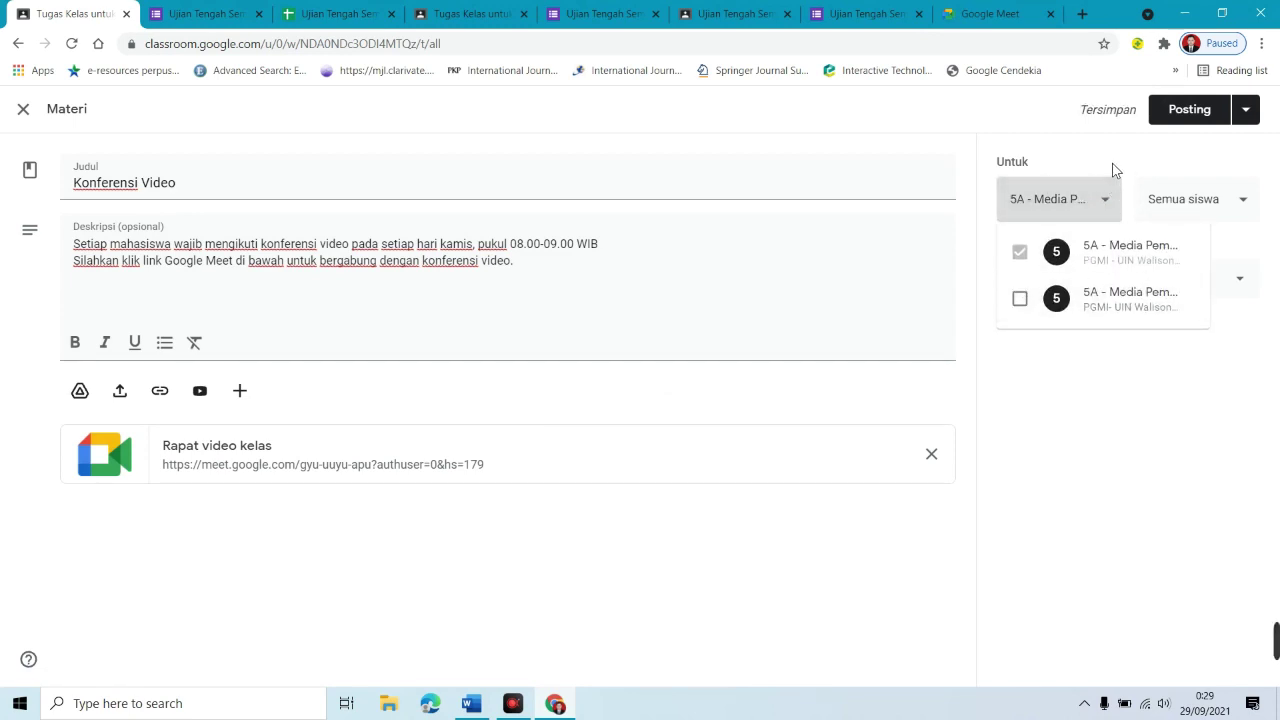
pyautogui.click(1116, 170)
pyautogui.click(1106, 200)
pyautogui.click(1020, 299)
pyautogui.click(1124, 132)
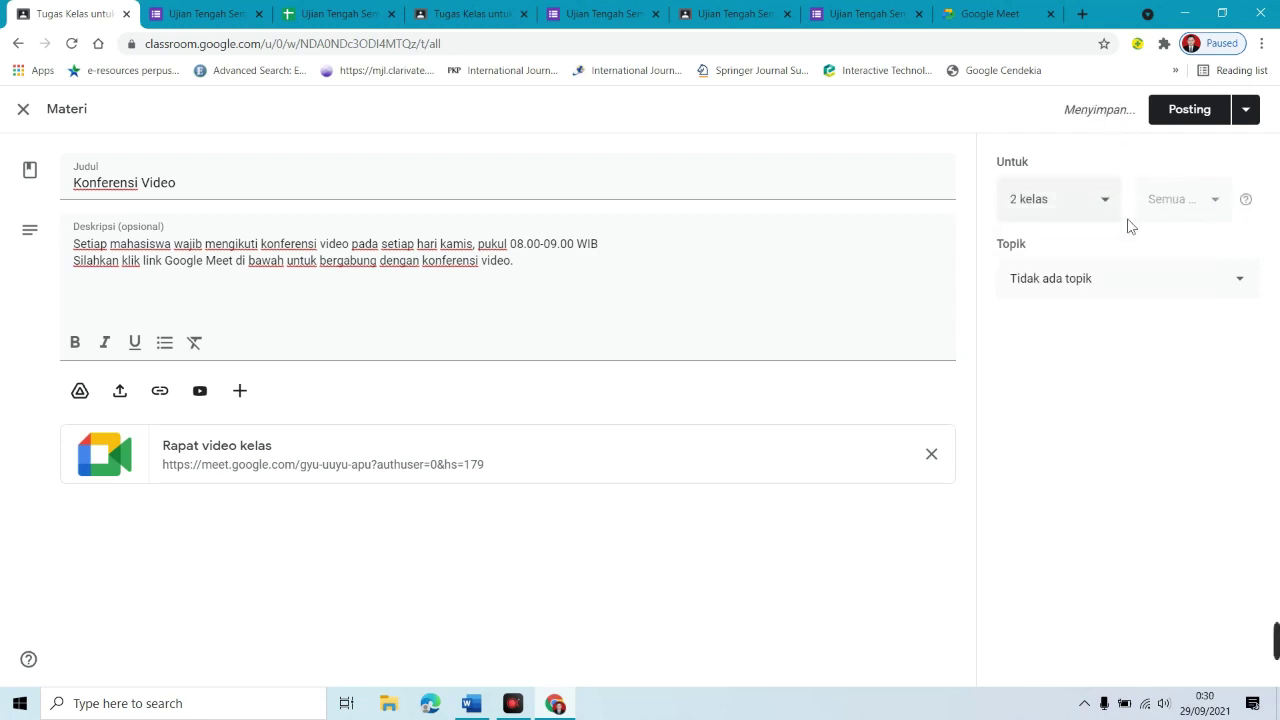
# Step: Put the material under a new 'Konferensi Video' topic, post it, and expand the posted item
pyautogui.click(1195, 278)
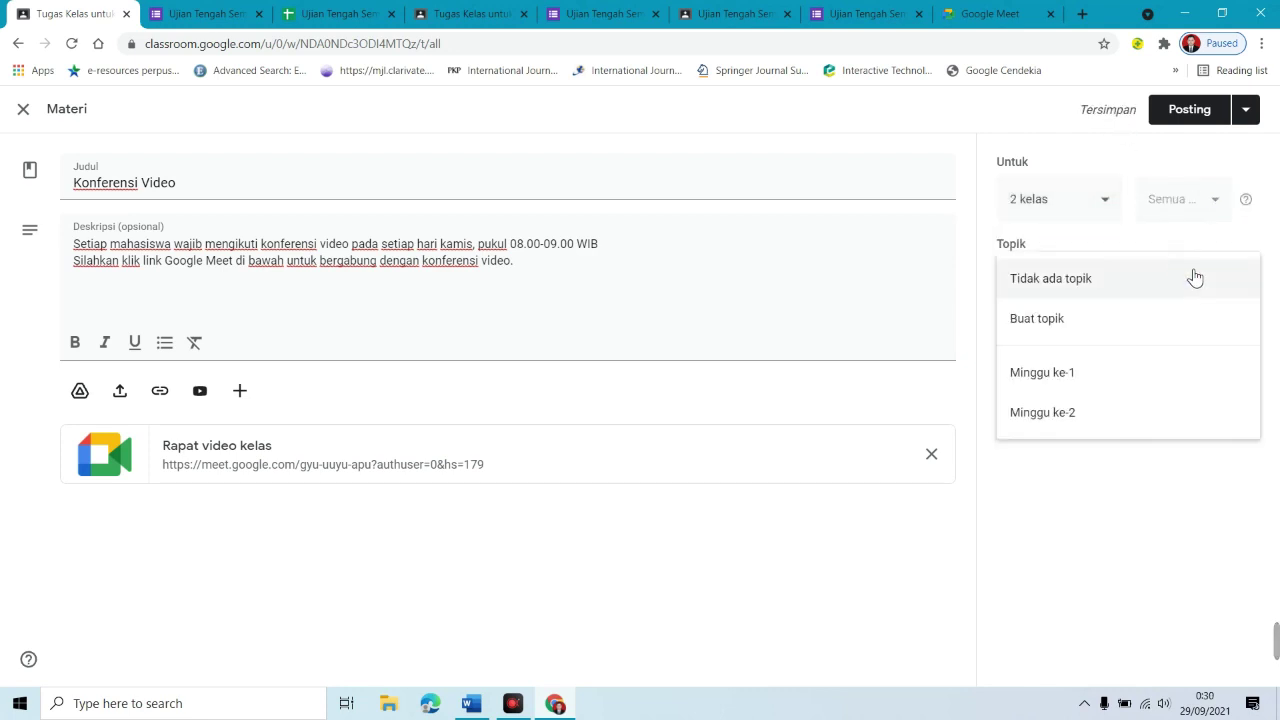
pyautogui.click(1106, 317)
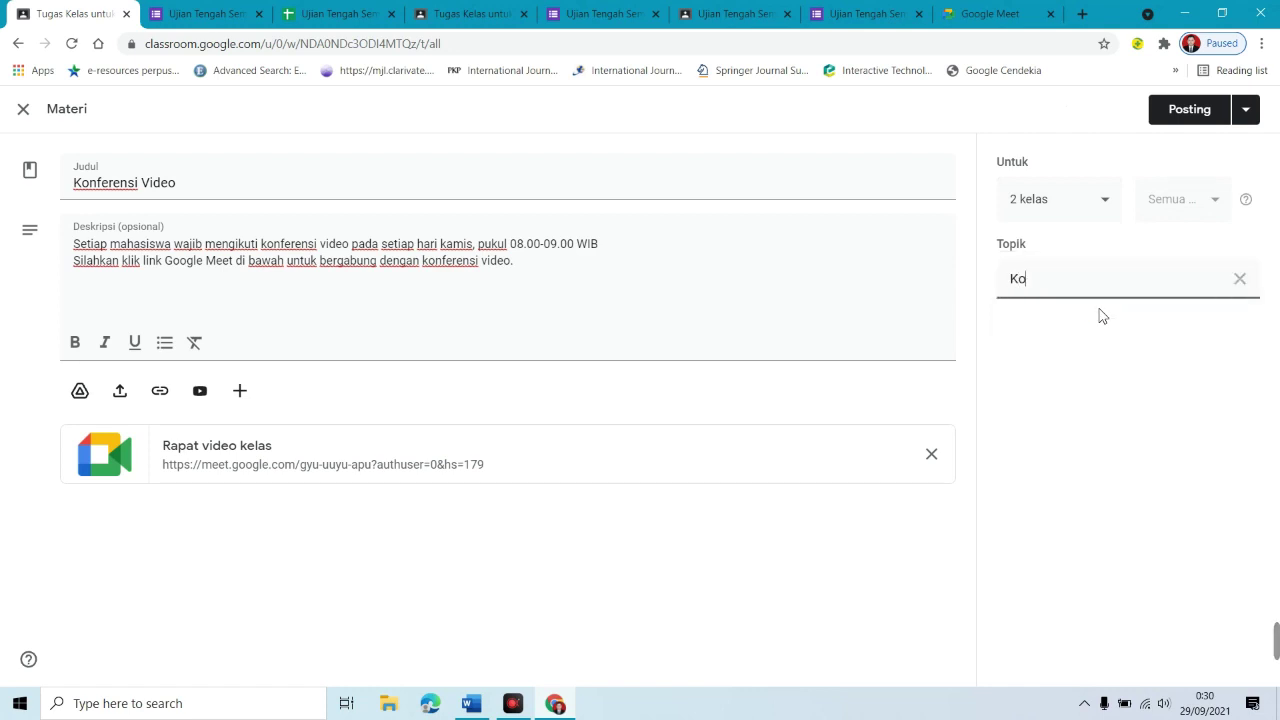
pyautogui.write('Konferensi Video')
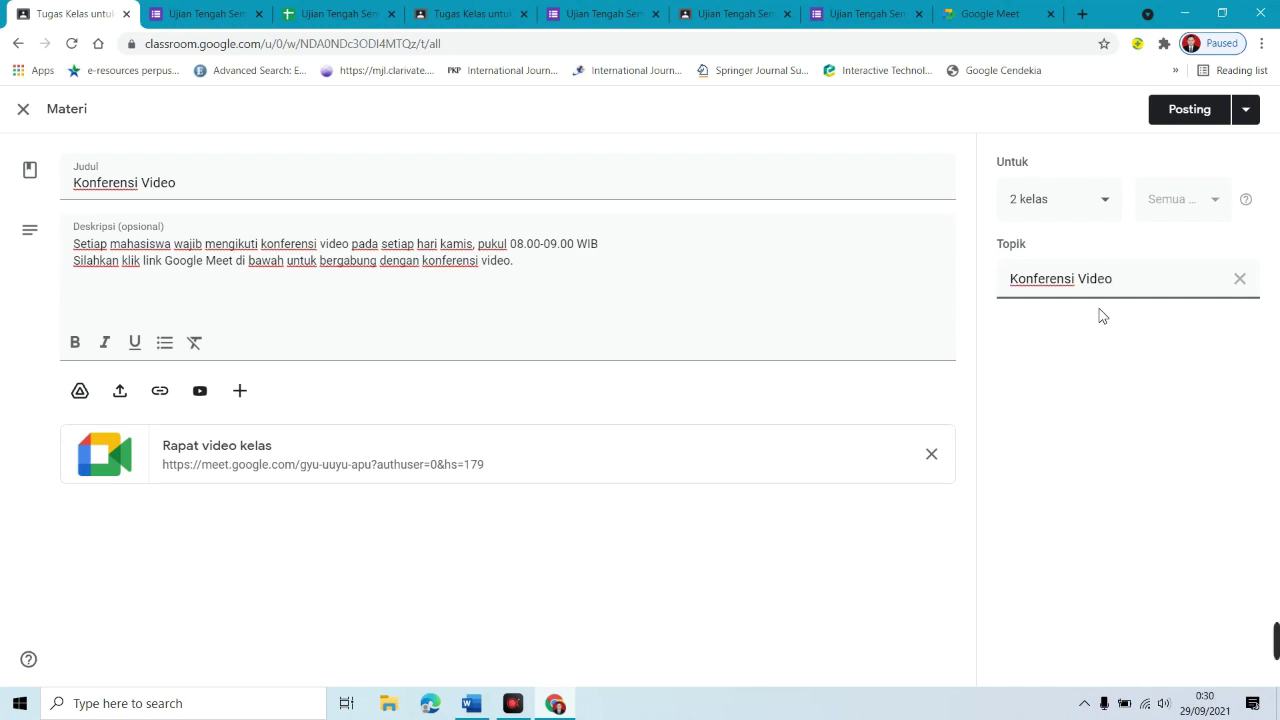
pyautogui.click(1210, 122)
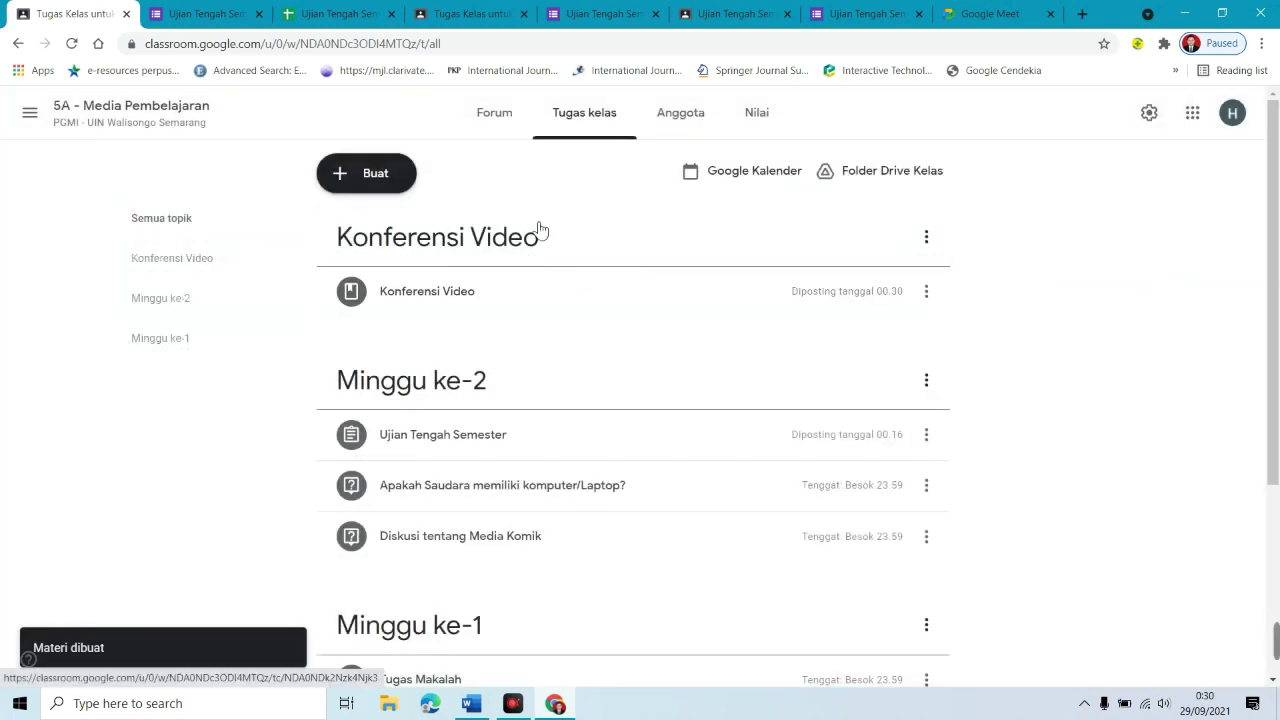
pyautogui.click(427, 299)
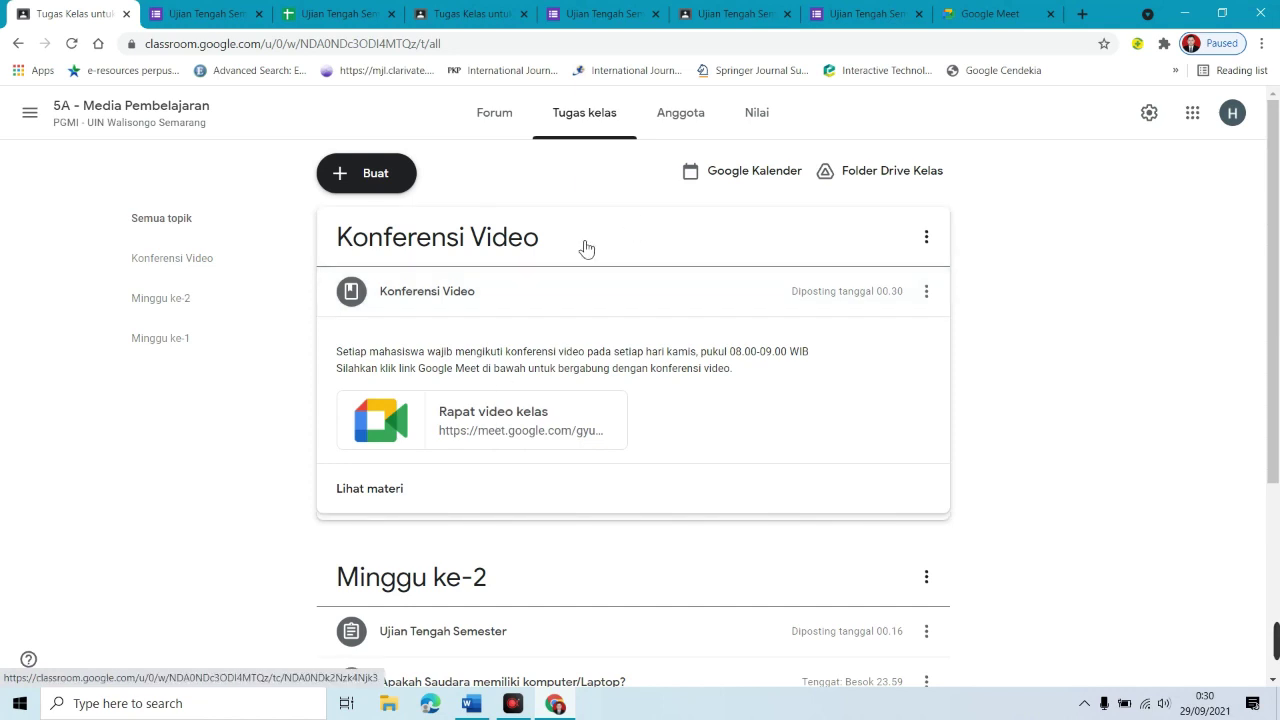
pyautogui.moveTo(1277, 218)
pyautogui.mouseDown()
pyautogui.moveTo(1277, 470)
pyautogui.moveTo(1260, 214)
pyautogui.mouseUp()
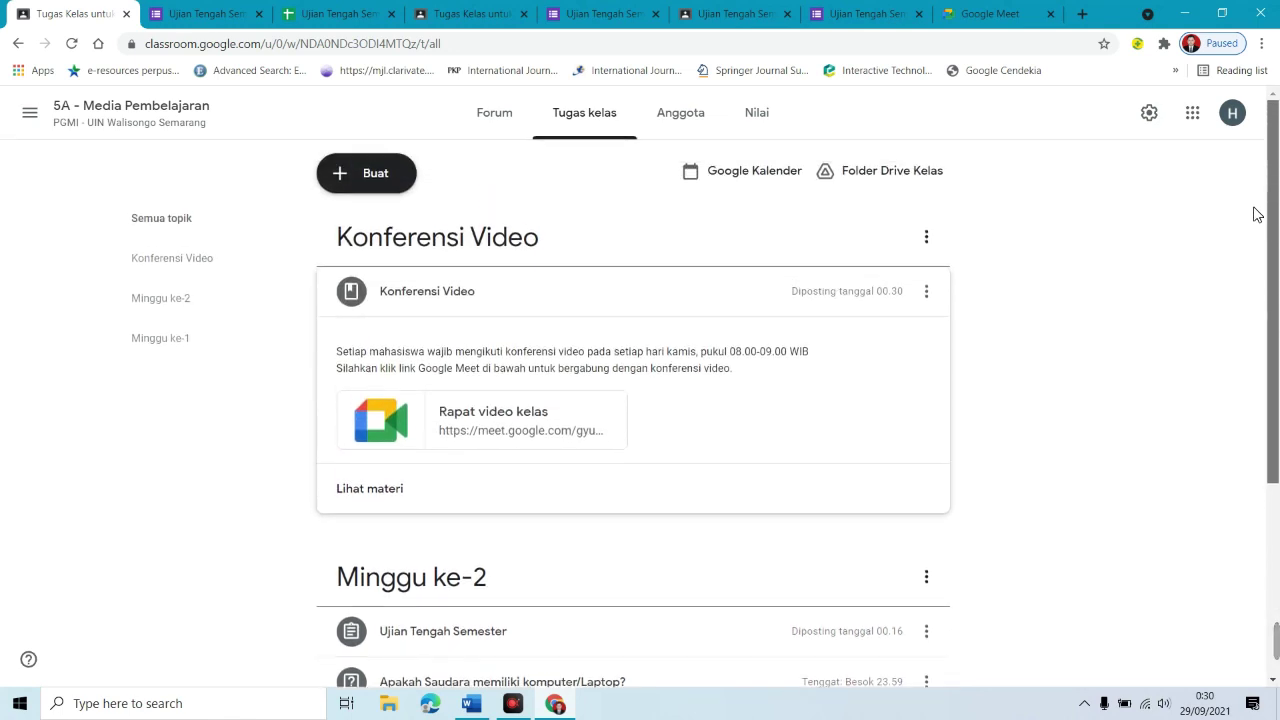
pyautogui.scroll(-3, 1257, 214)
pyautogui.click(1141, 438)
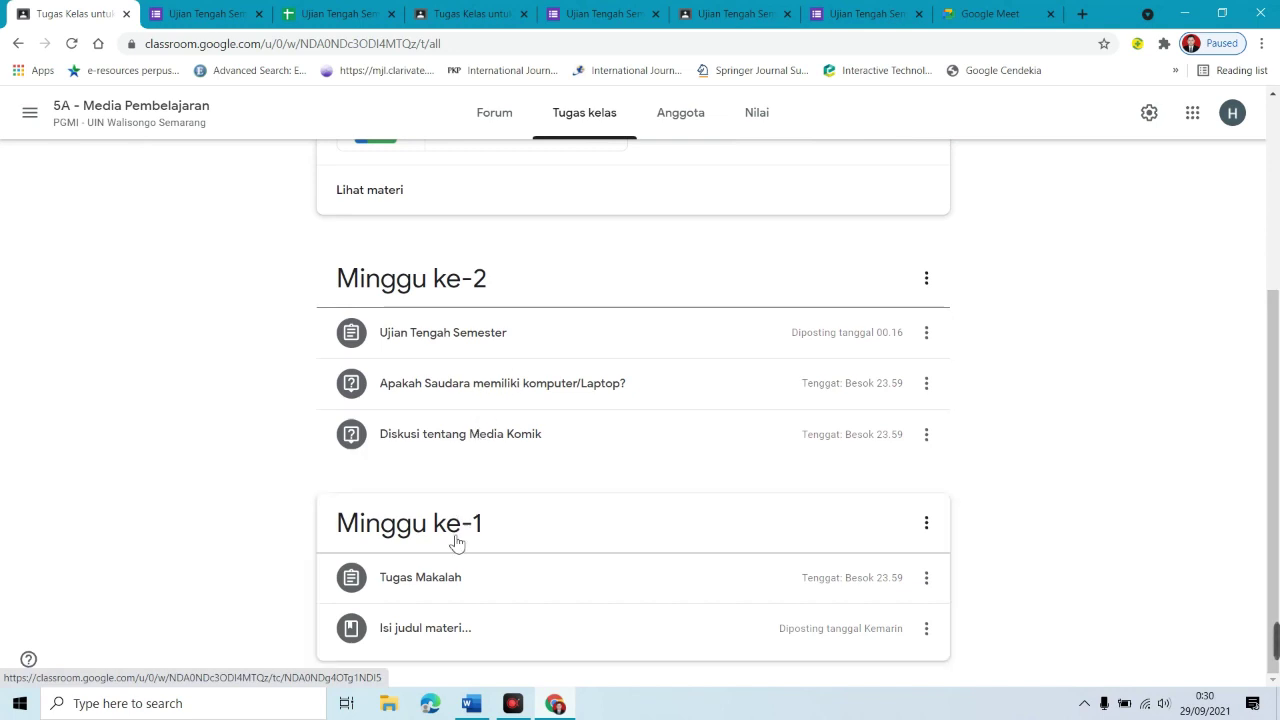
pyautogui.click(651, 601)
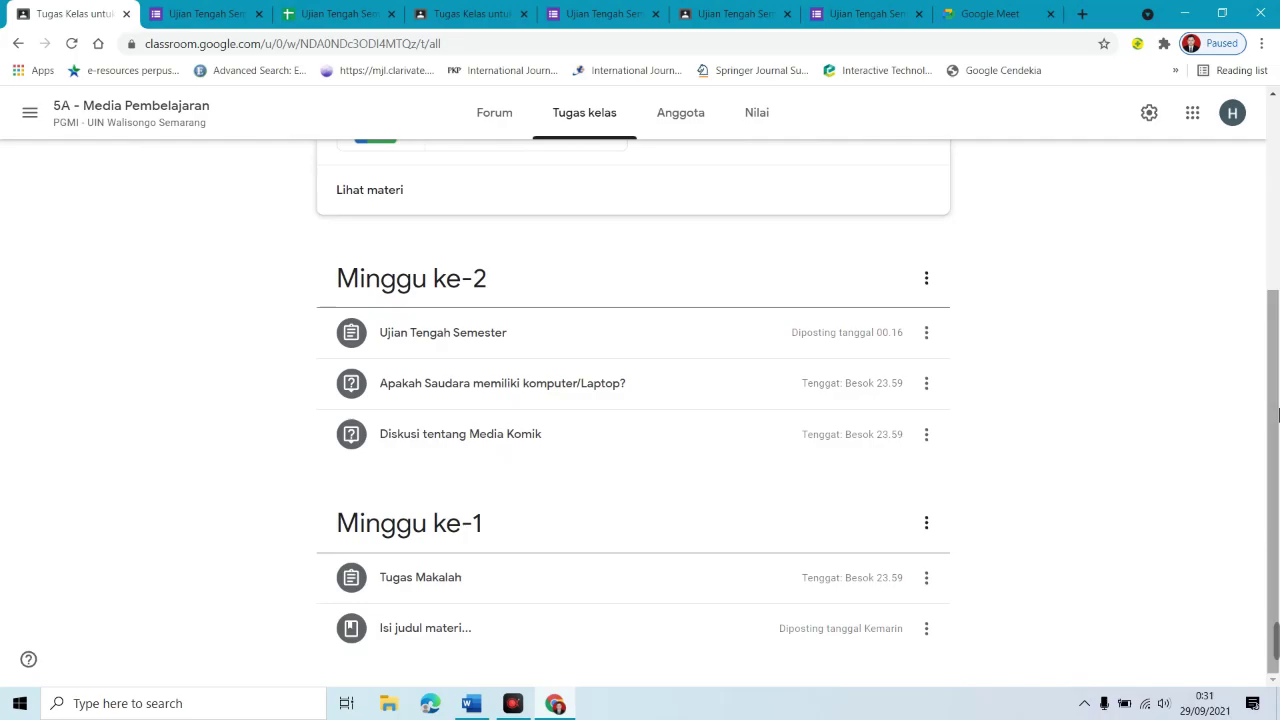
pyautogui.scroll(3, 637, 170)
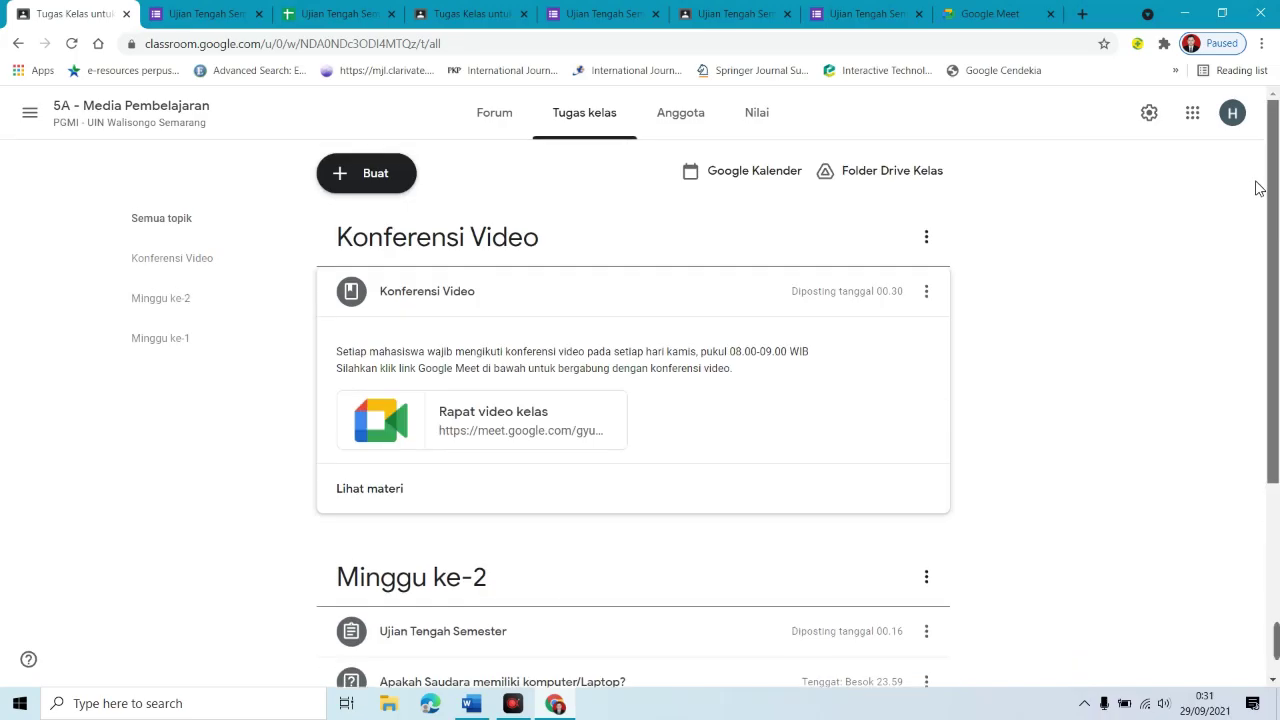
# Step: Review the Anggota list of teachers and students, then view the Nilai gradebook
pyautogui.click(699, 114)
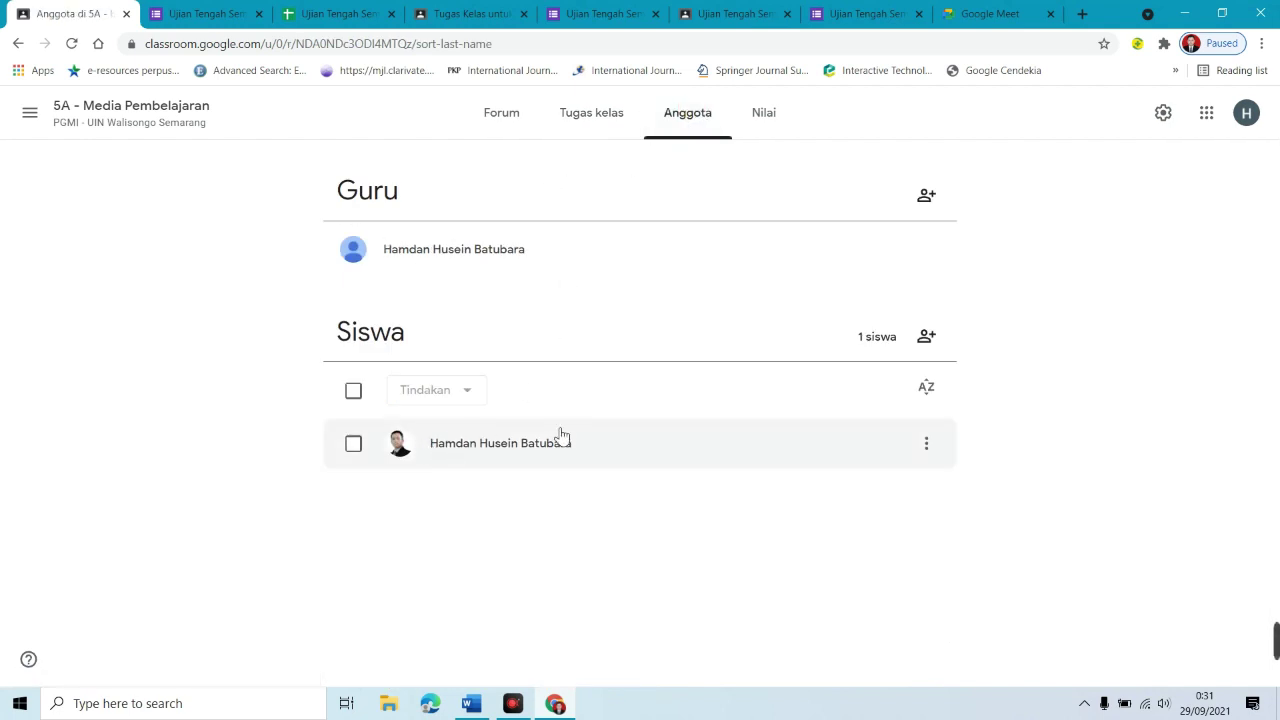
pyautogui.click(778, 135)
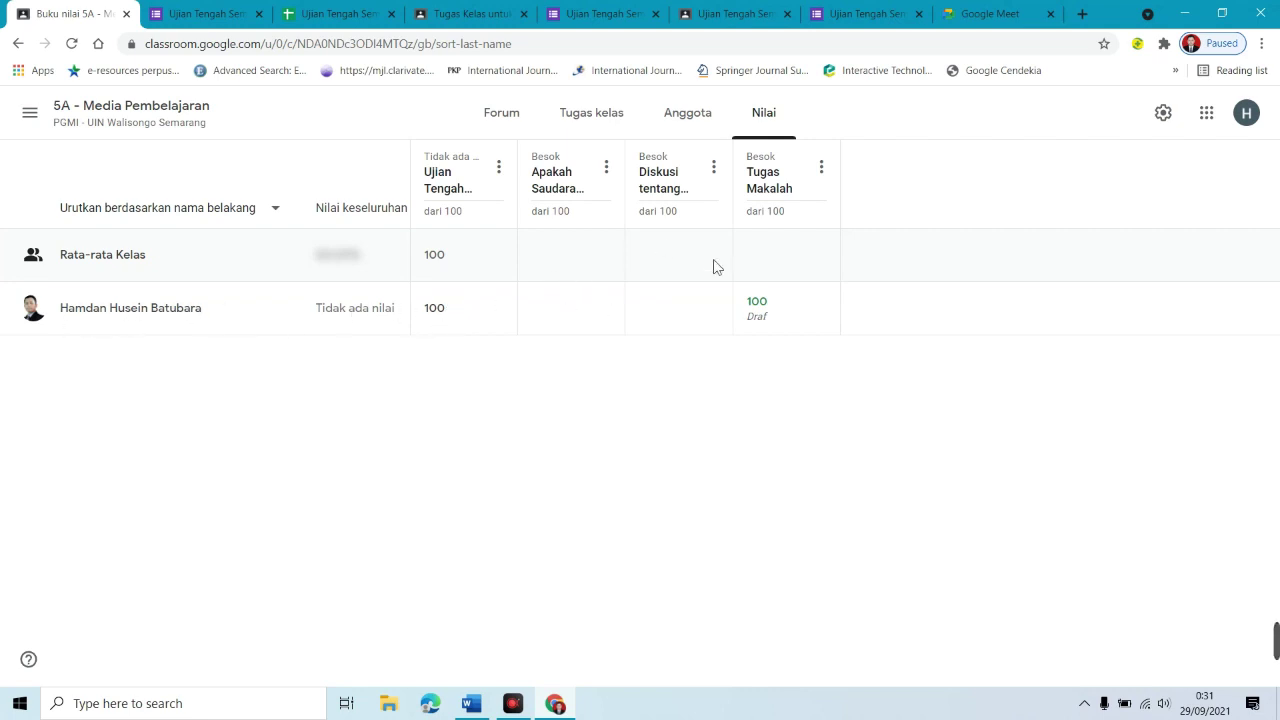
# Step: Enter draft grades of 80 for Apakah Saudara and 79 for Diskusi tentang
pyautogui.click(677, 309)
pyautogui.click(547, 317)
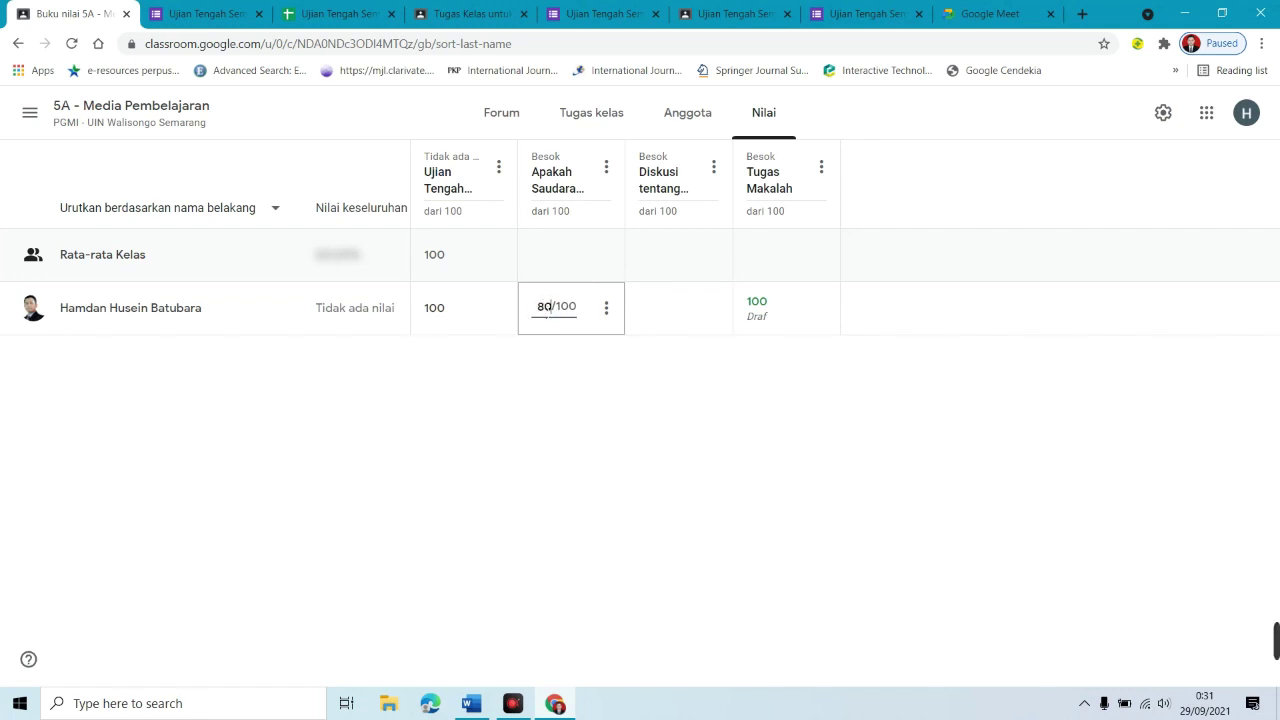
pyautogui.click(643, 306)
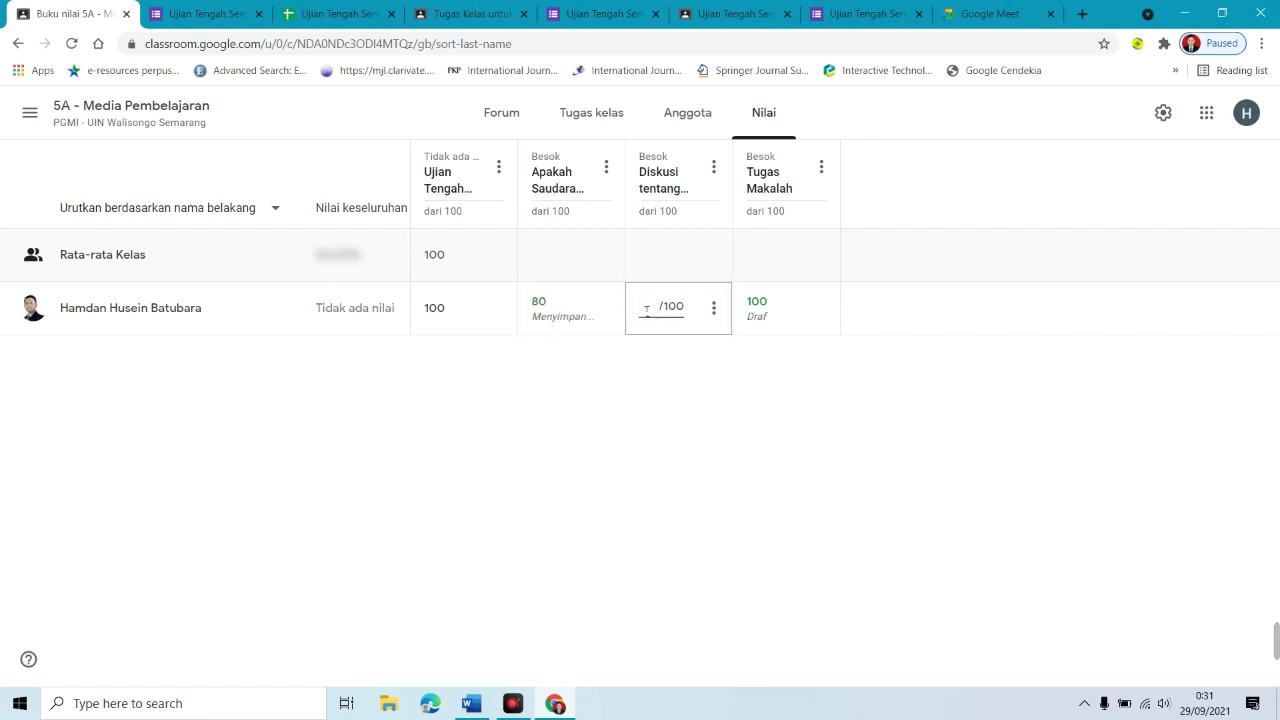
pyautogui.write('79')
pyautogui.click(722, 393)
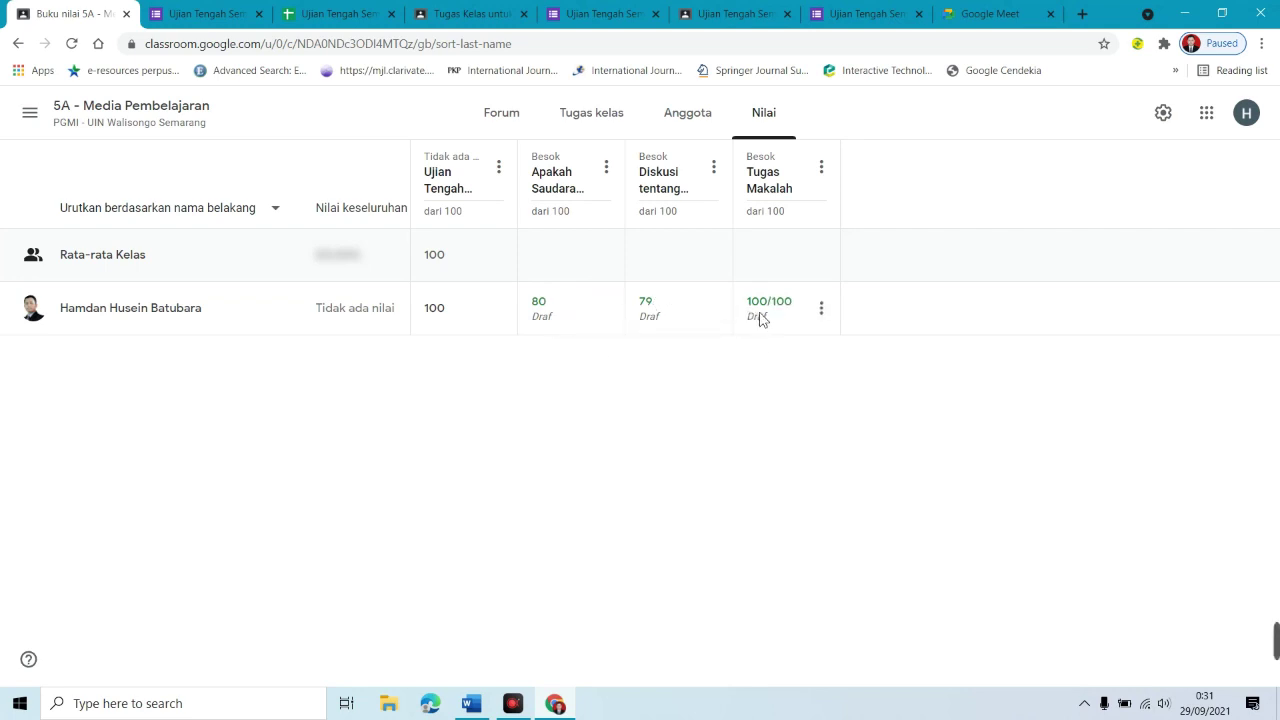
pyautogui.click(822, 318)
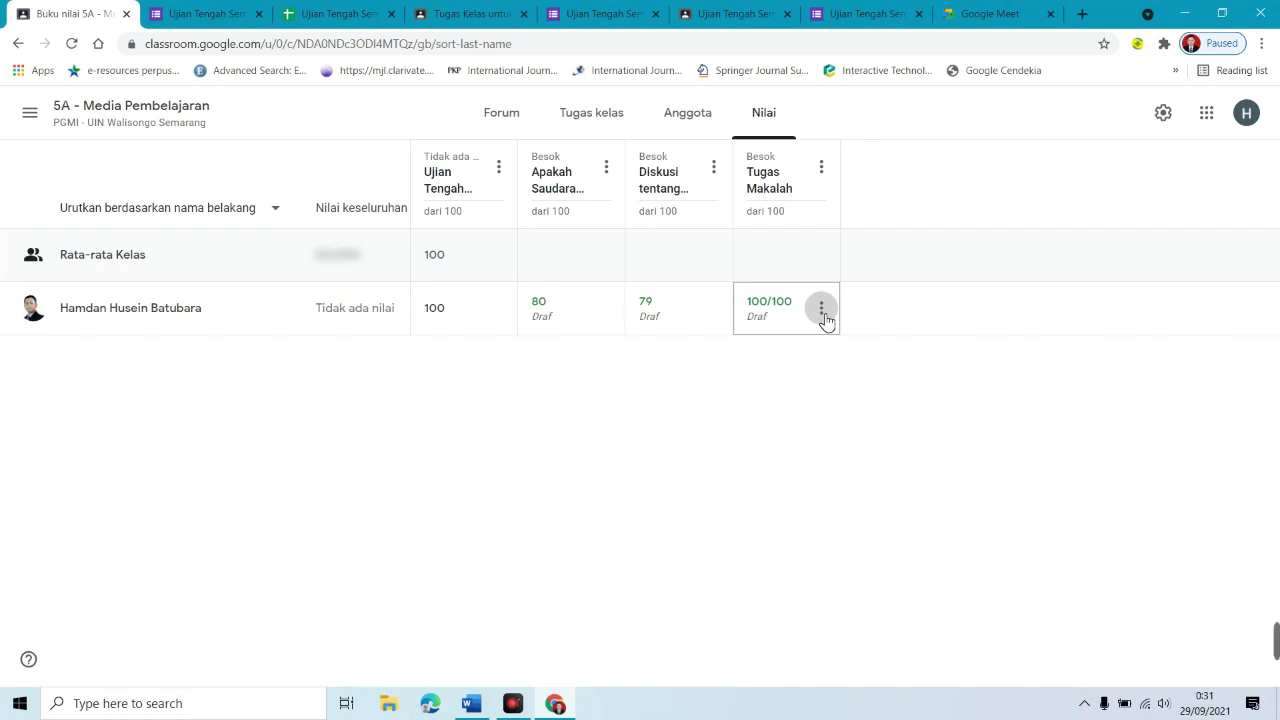
# Step: Return the student's Tugas Makalah work graded 100/100
pyautogui.click(822, 312)
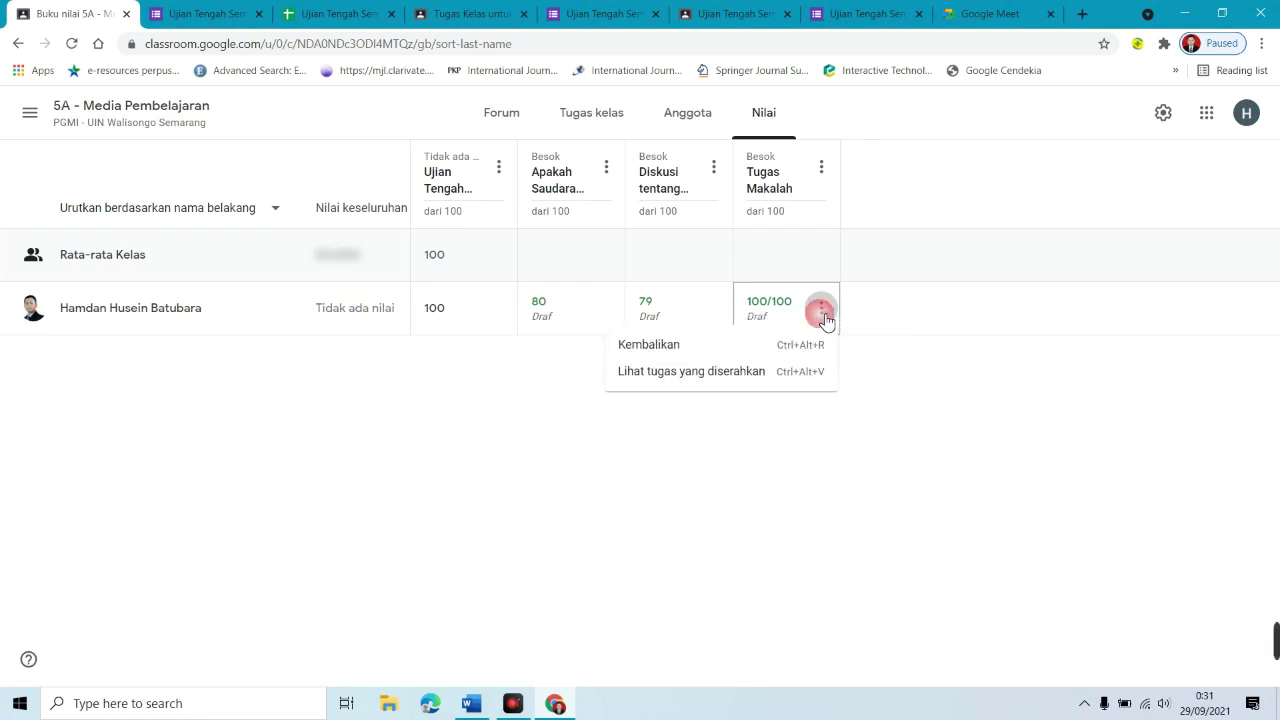
pyautogui.click(651, 346)
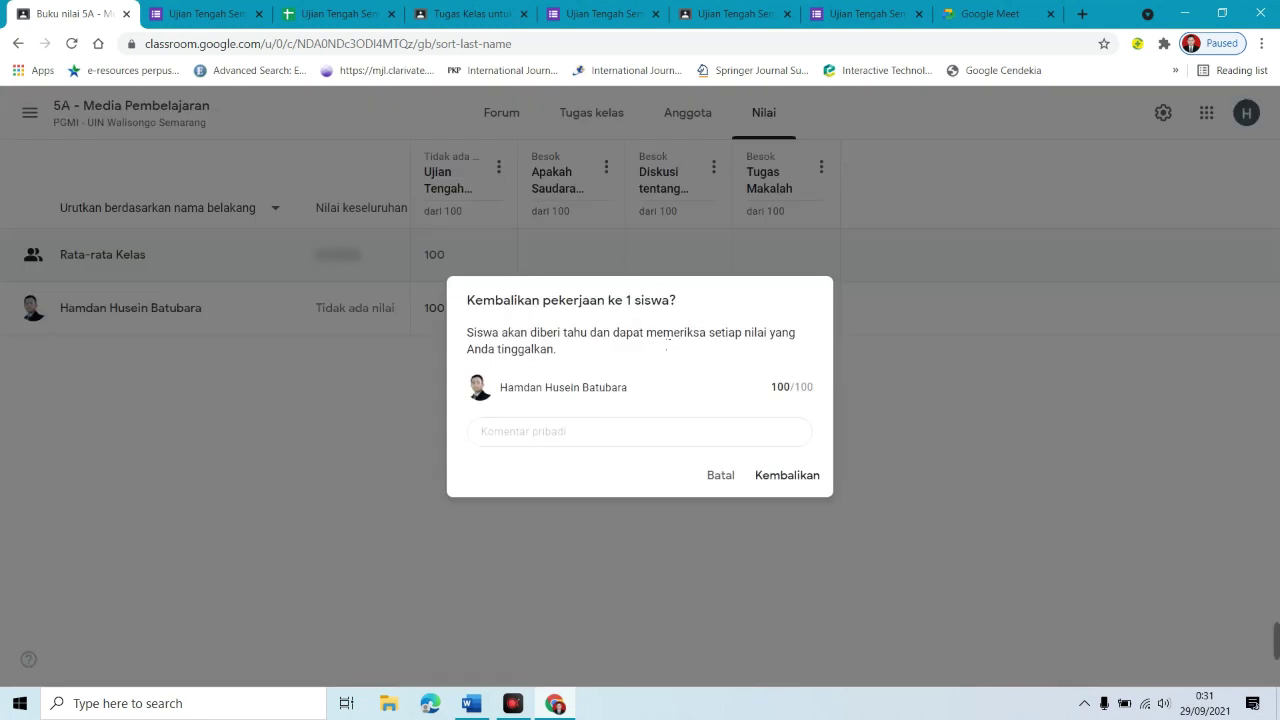
pyautogui.click(811, 489)
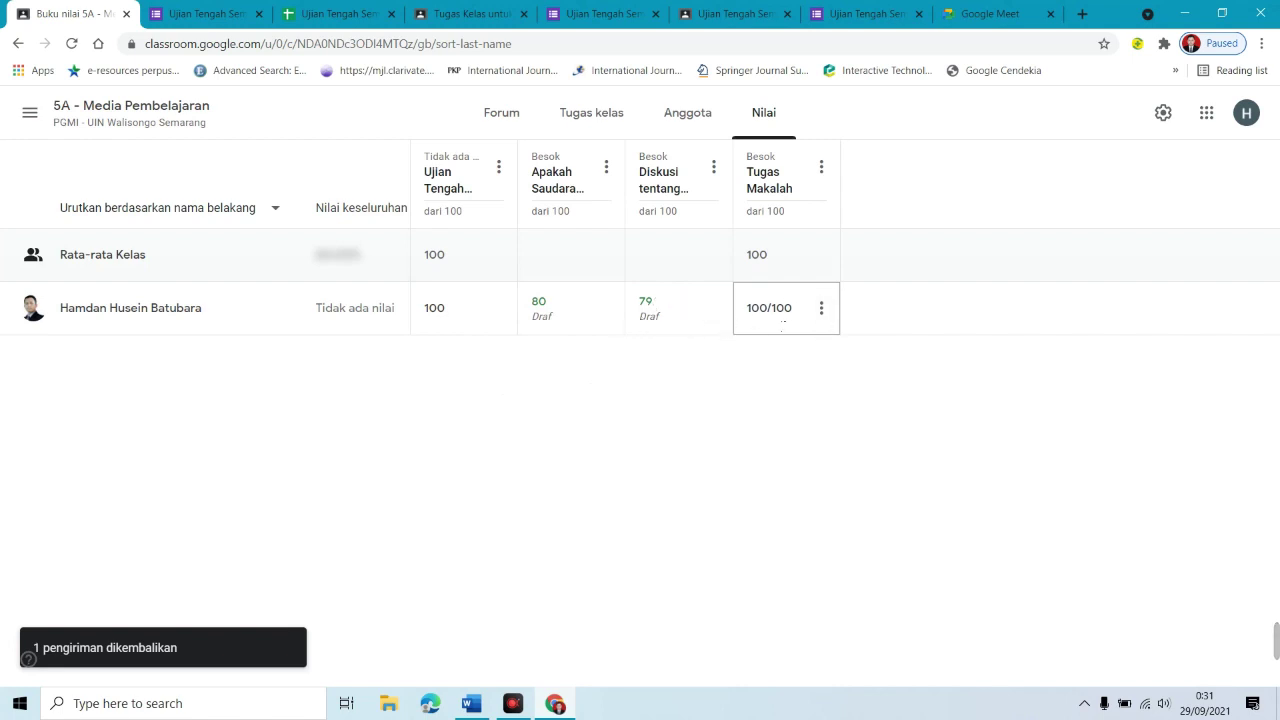
# Step: Return the Diskusi tentang question graded 79 to the student
pyautogui.click(714, 315)
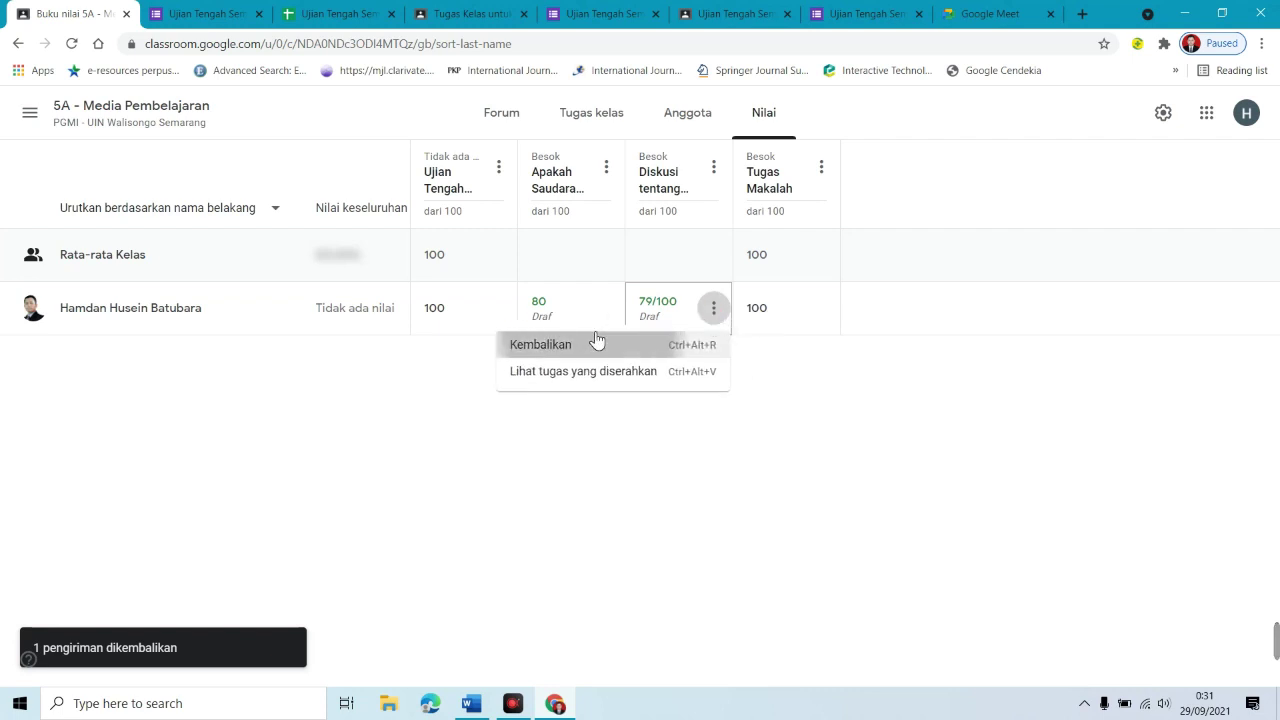
pyautogui.click(597, 344)
pyautogui.click(723, 441)
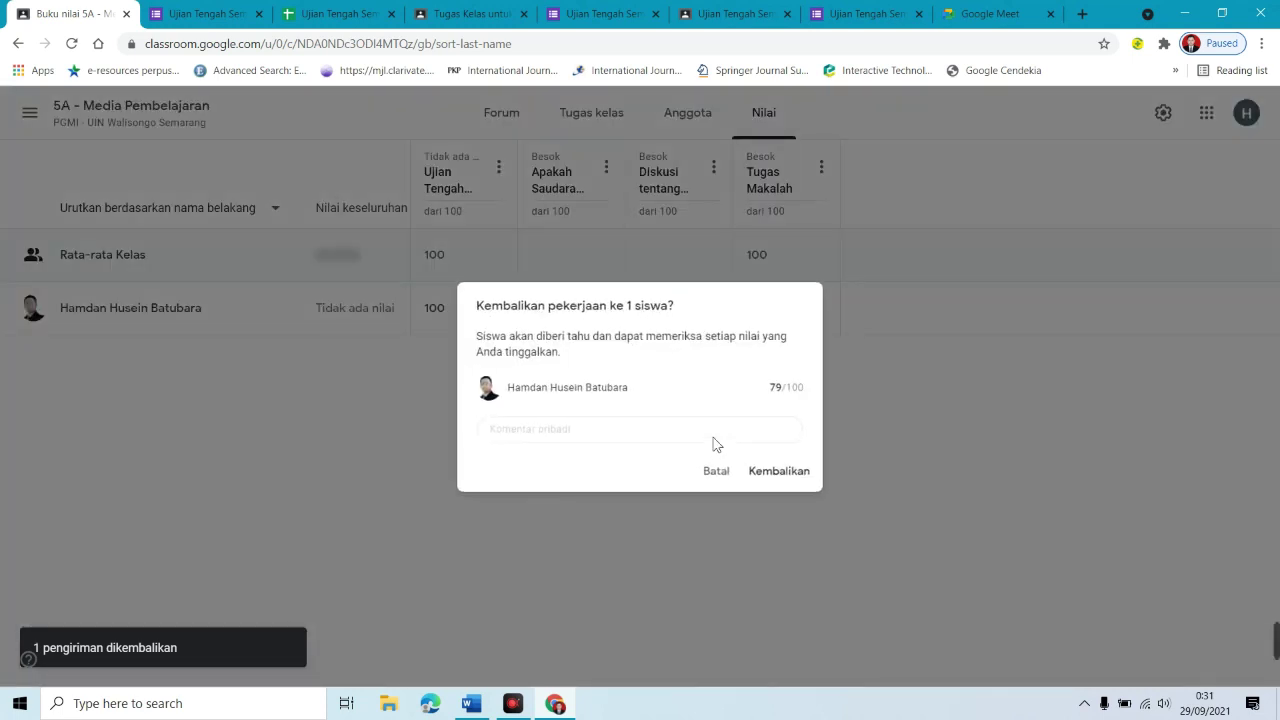
pyautogui.click(790, 475)
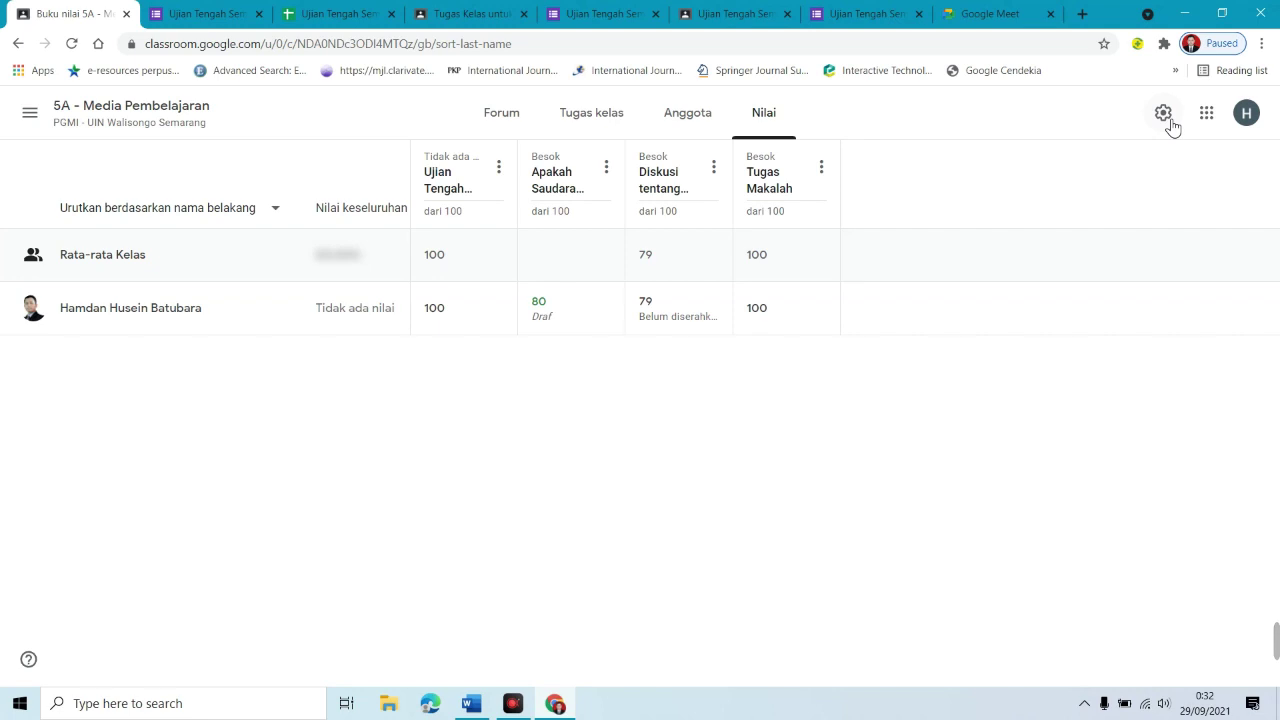
pyautogui.click(1170, 120)
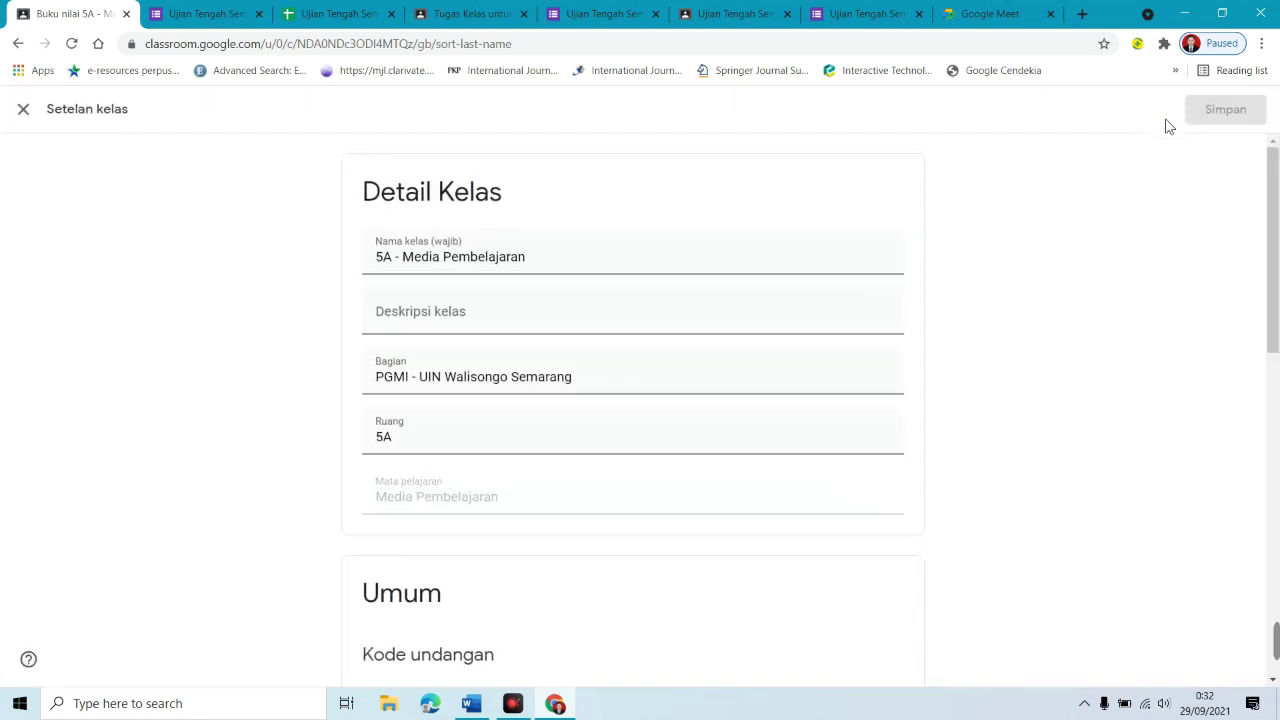
pyautogui.moveTo(604, 262); pyautogui.dragTo(409, 314)
pyautogui.click(480, 309)
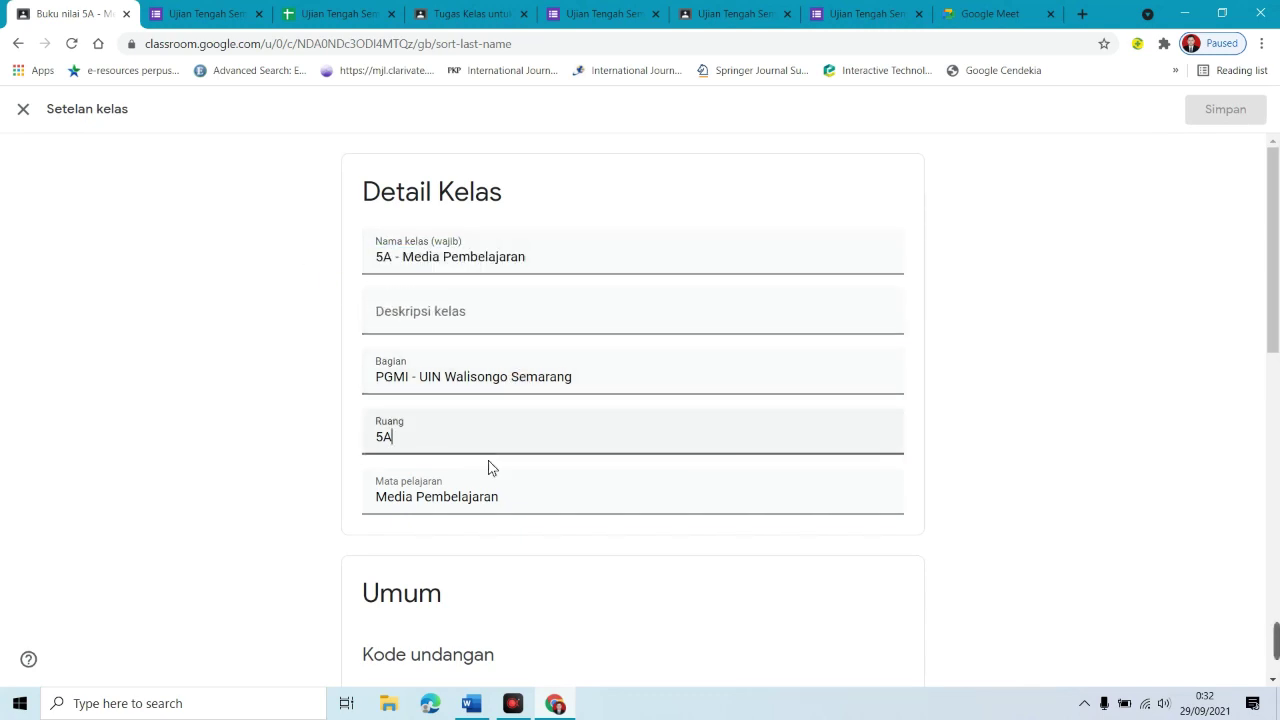
pyautogui.moveTo(1275, 317); pyautogui.dragTo(1229, 471)
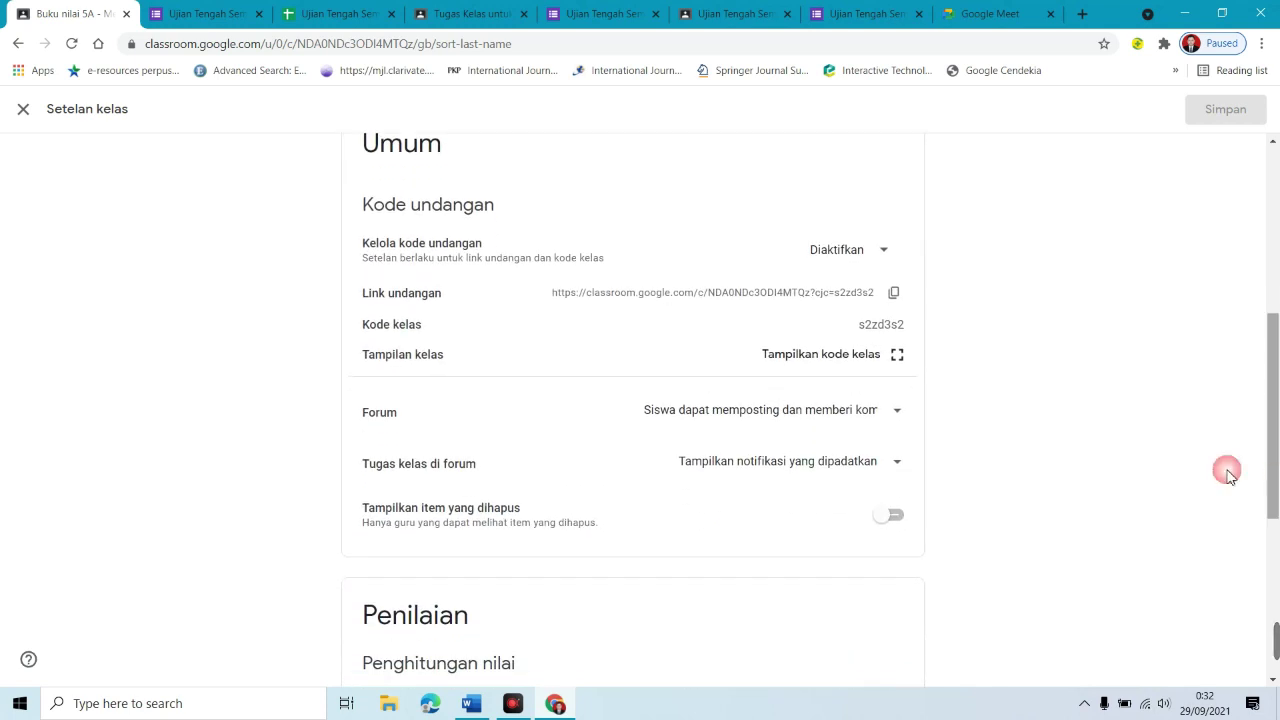
pyautogui.click(895, 294)
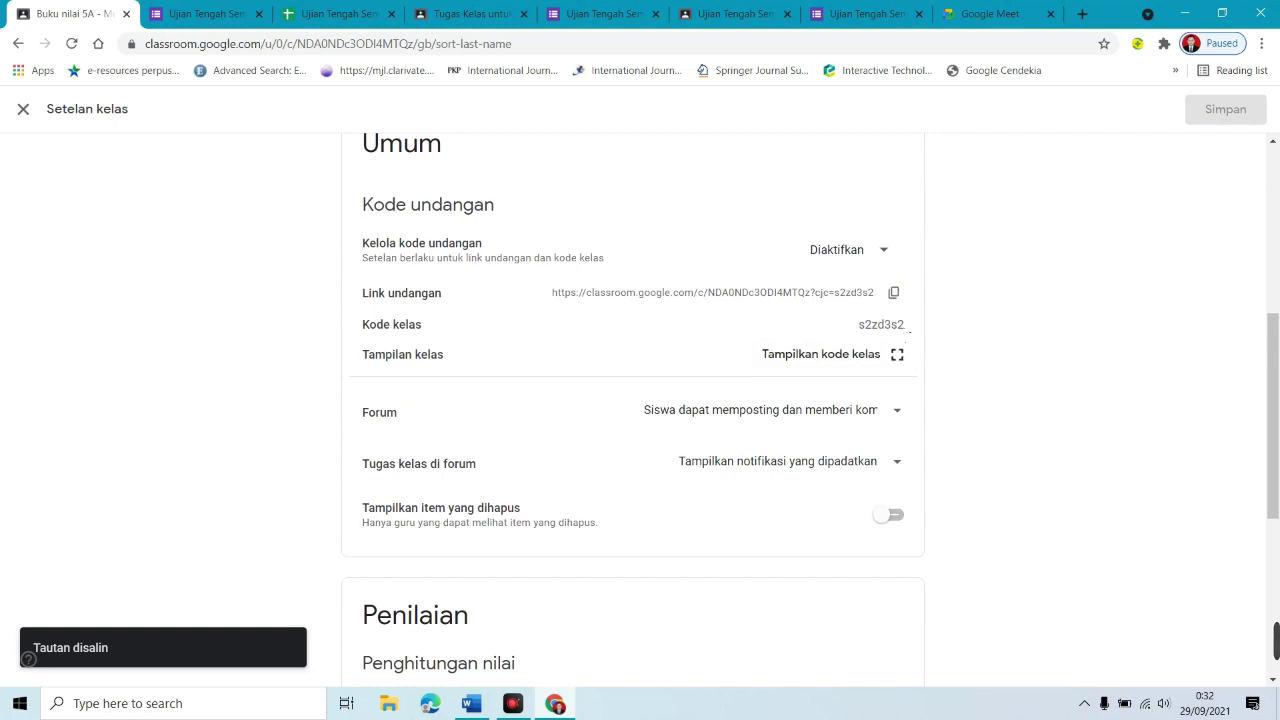
pyautogui.click(900, 417)
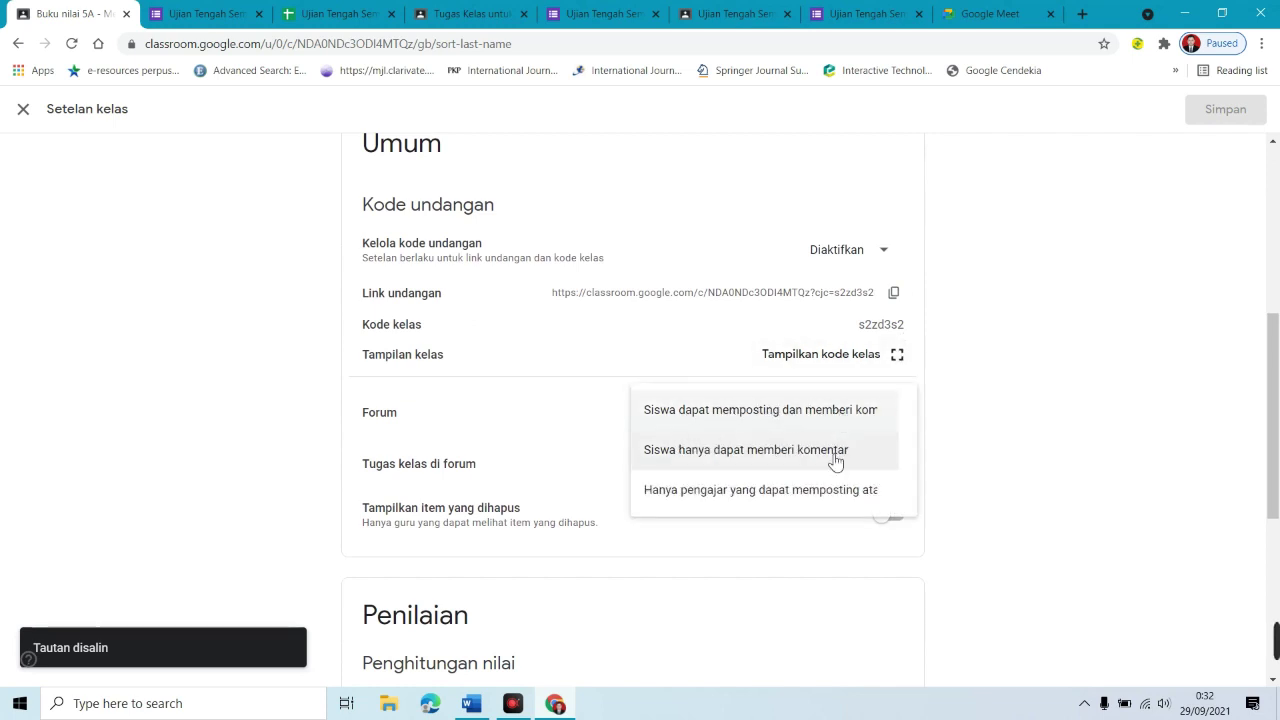
pyautogui.click(943, 471)
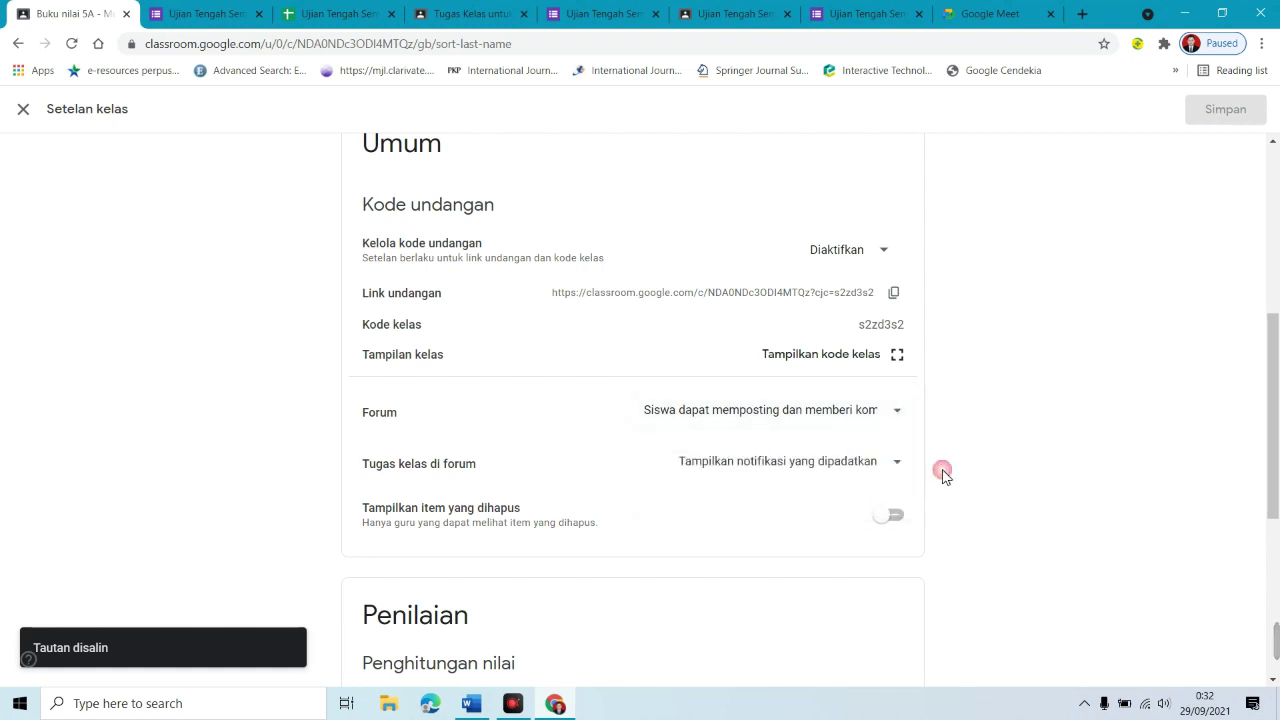
pyautogui.moveTo(1274, 390); pyautogui.dragTo(1275, 545)
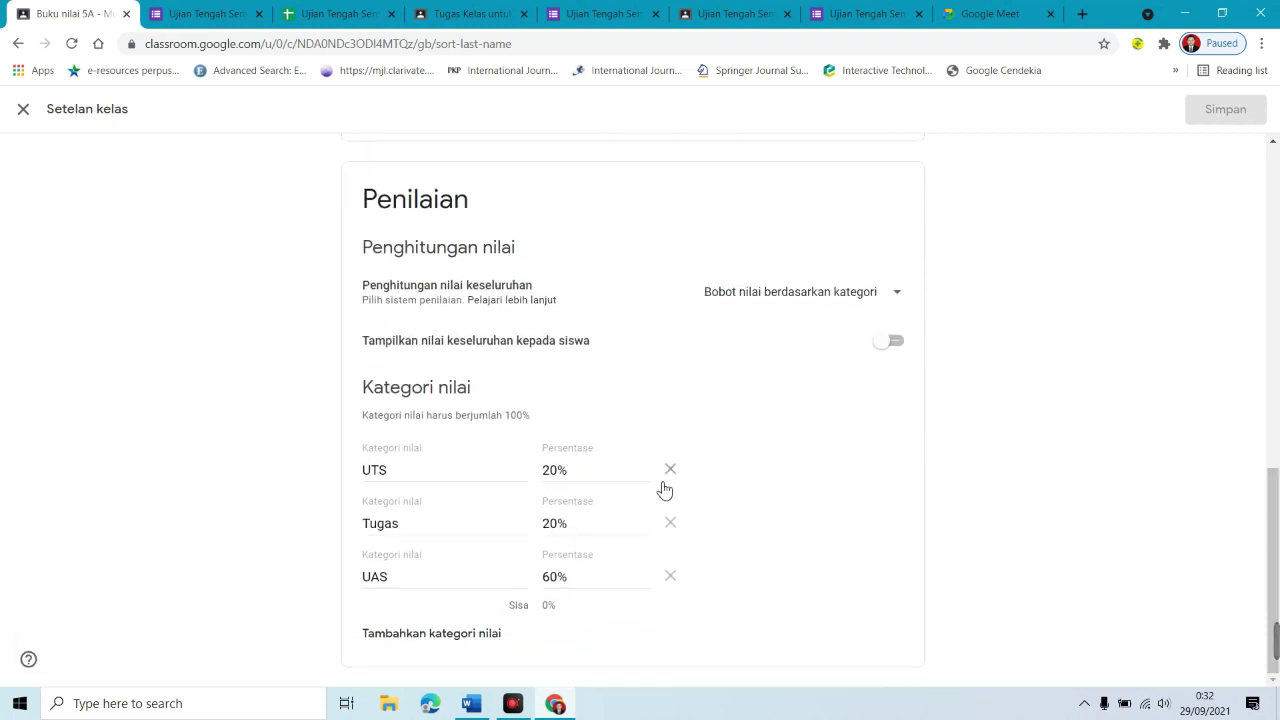
# Step: Set Penghitungan nilai keseluruhan to Tanpa nilai keseluruhan
pyautogui.click(885, 292)
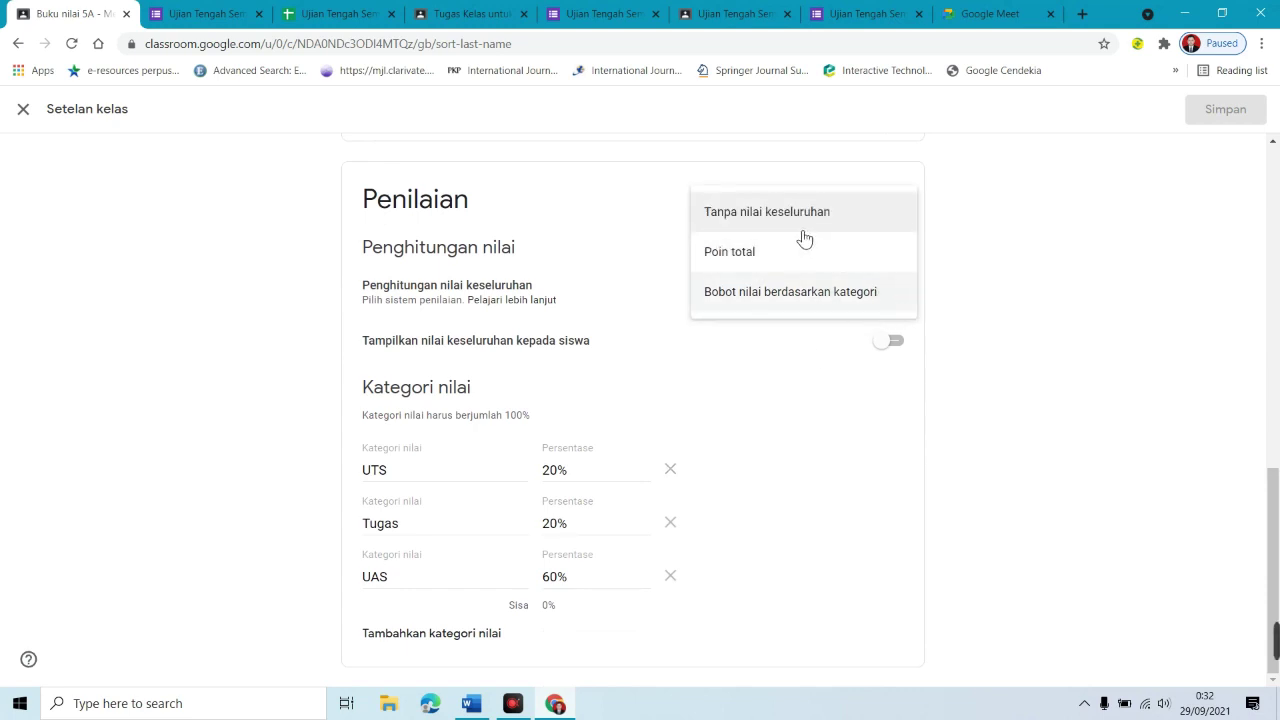
pyautogui.click(768, 251)
pyautogui.click(866, 327)
pyautogui.click(776, 382)
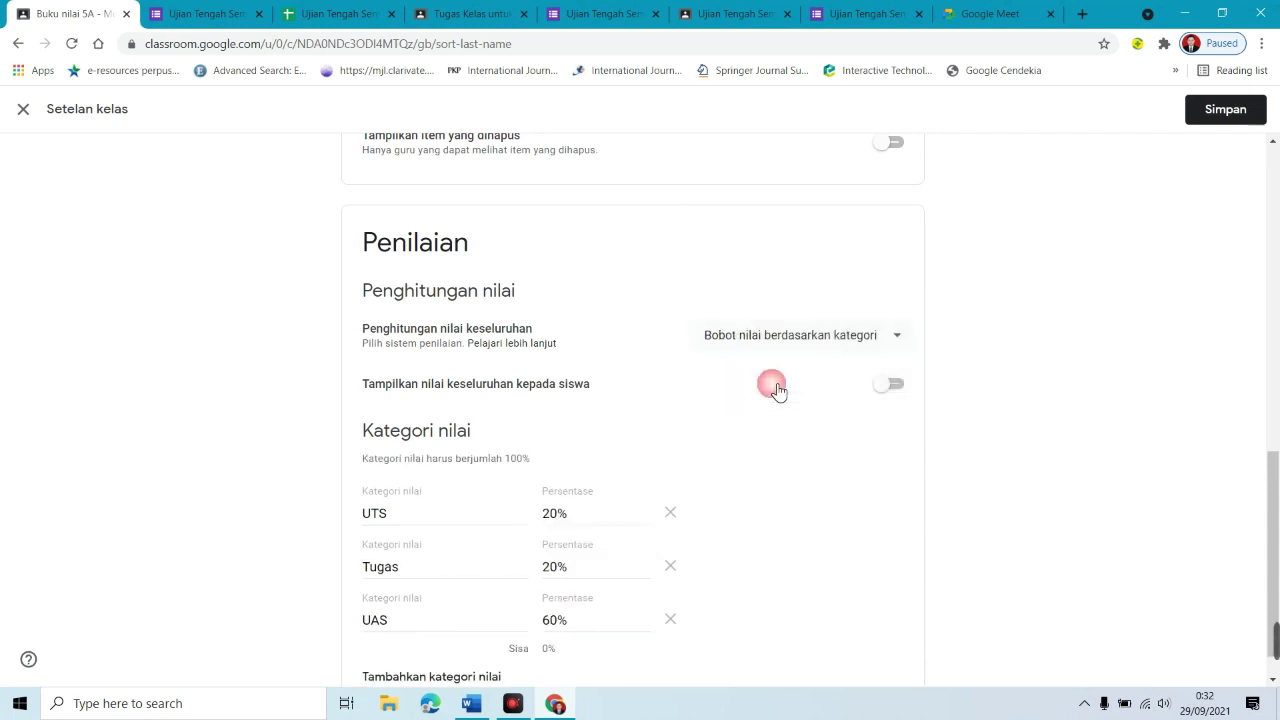
pyautogui.click(871, 348)
pyautogui.click(789, 264)
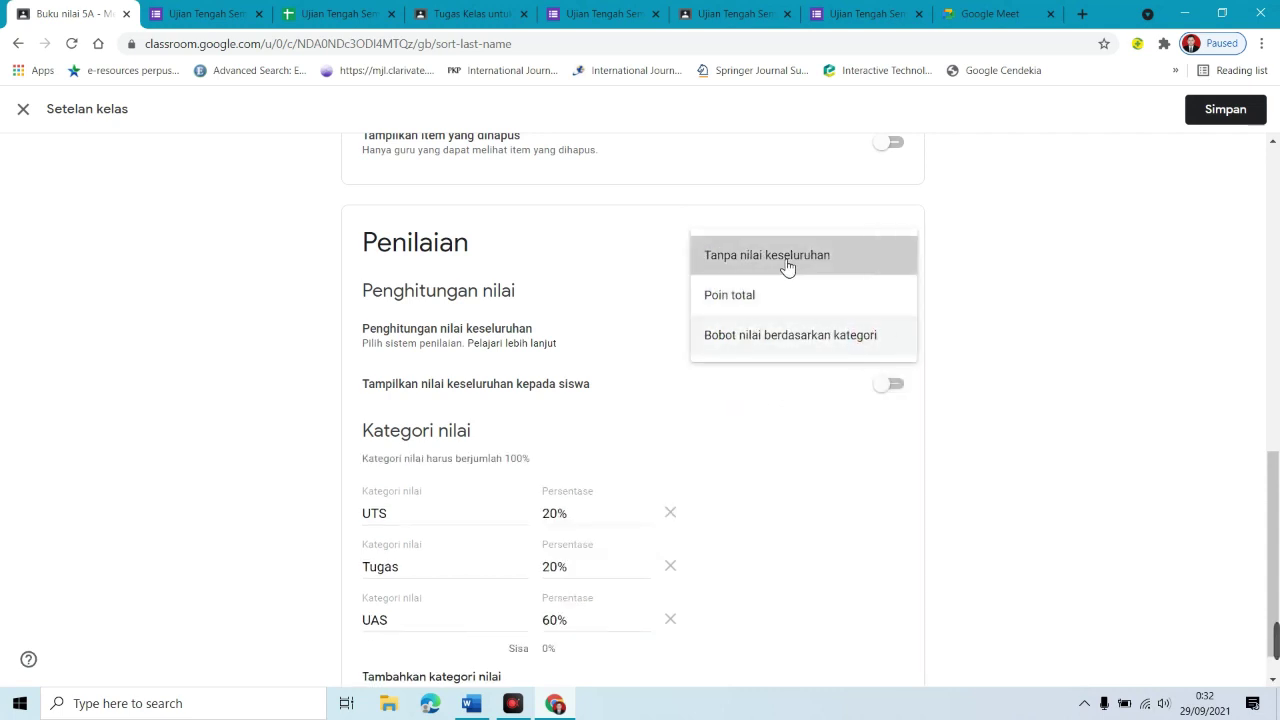
pyautogui.click(848, 342)
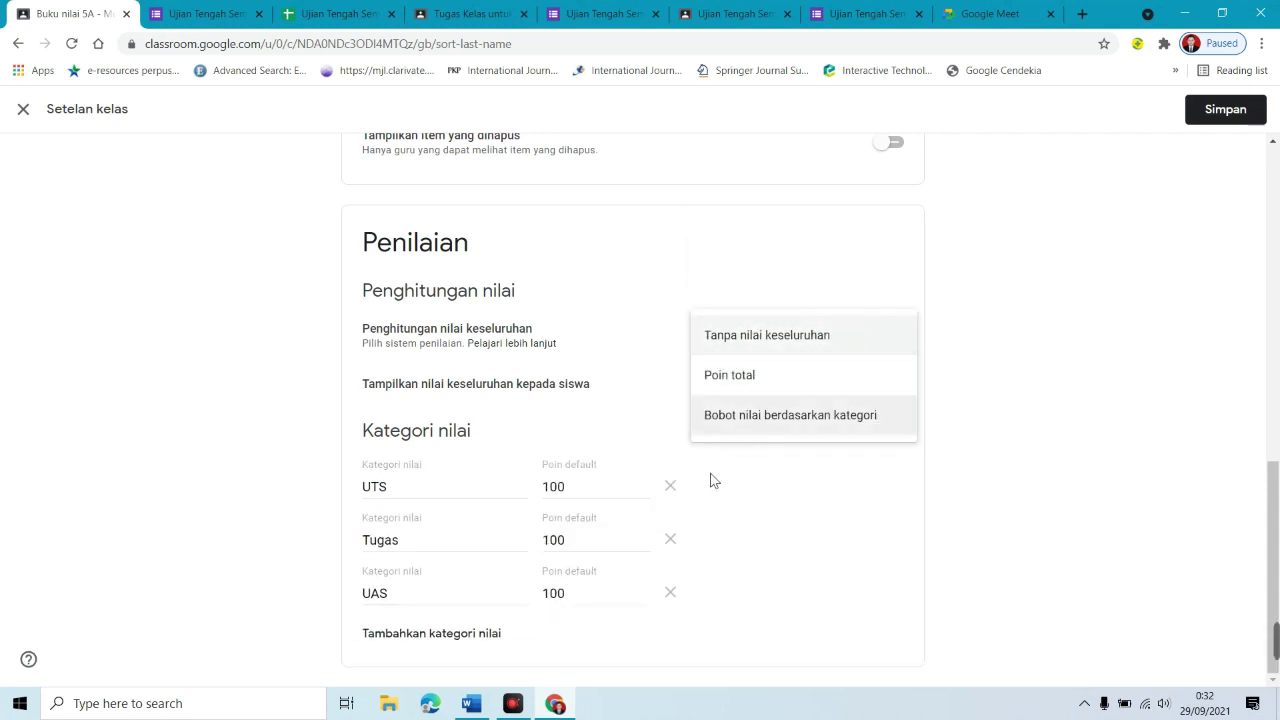
pyautogui.click(370, 495)
# Step: Save the changed class grading settings
pyautogui.click(418, 538)
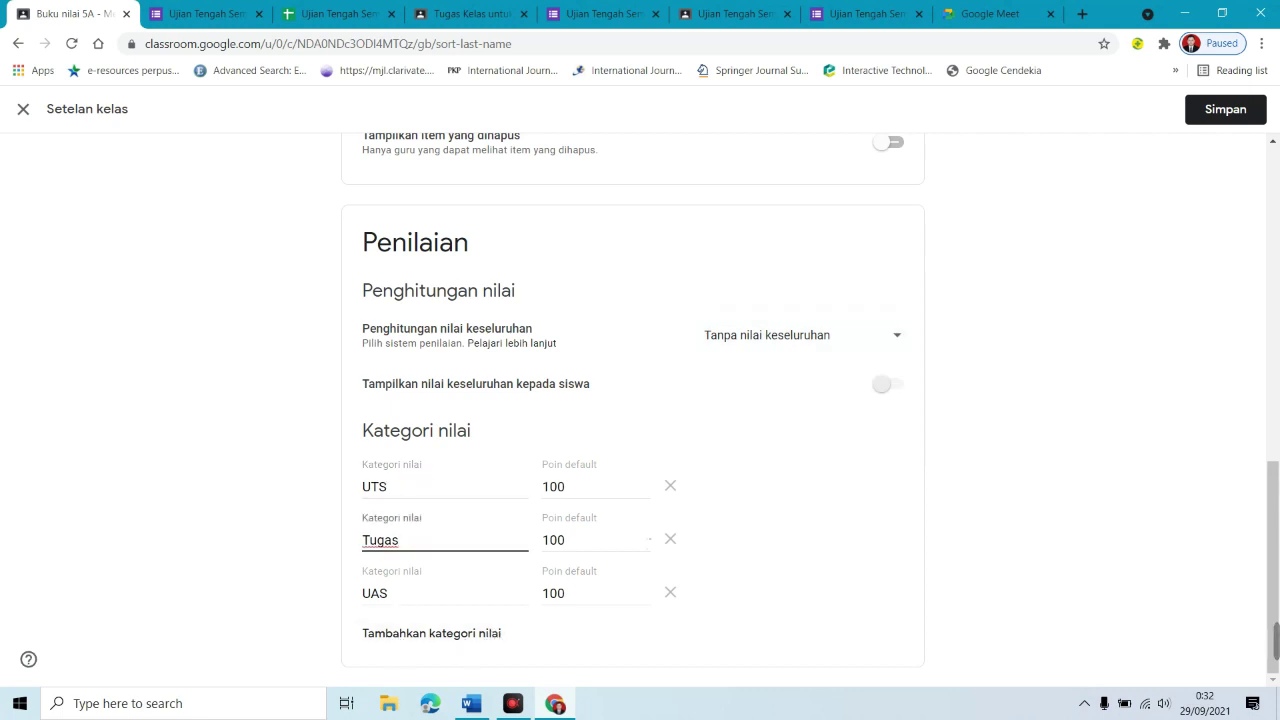
pyautogui.moveTo(1273, 540); pyautogui.dragTo(1237, 177)
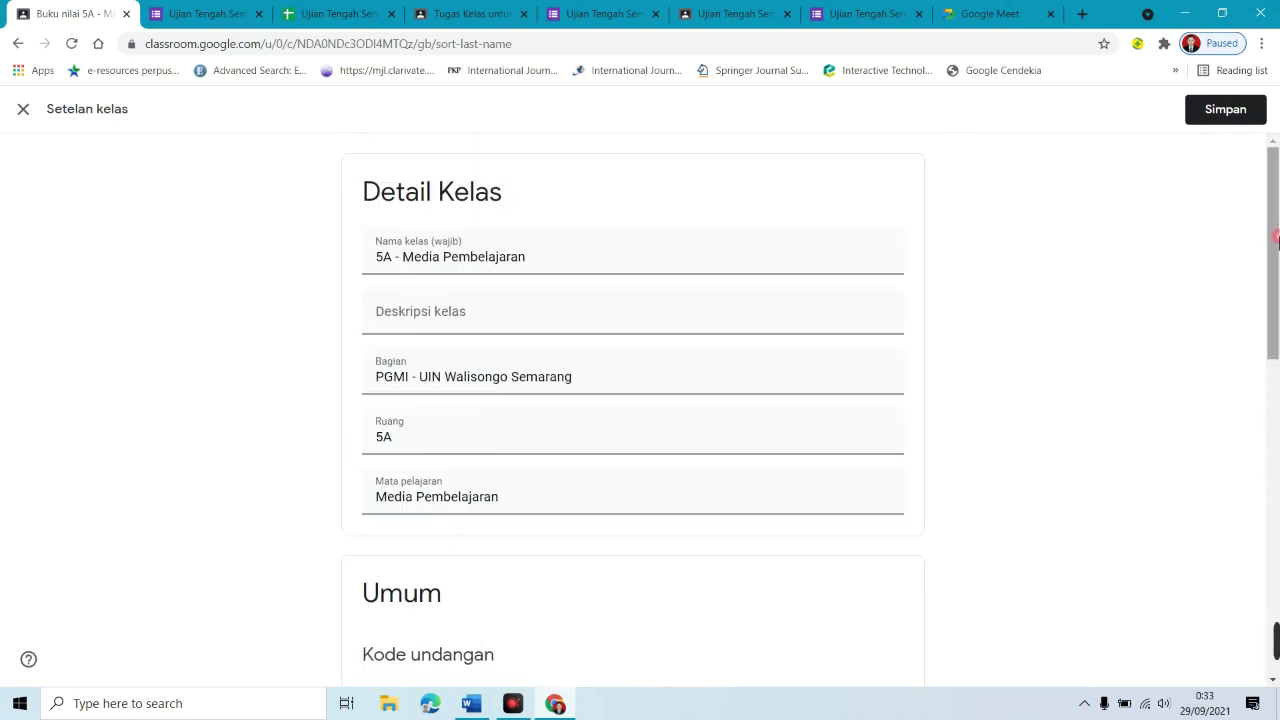
pyautogui.click(1228, 128)
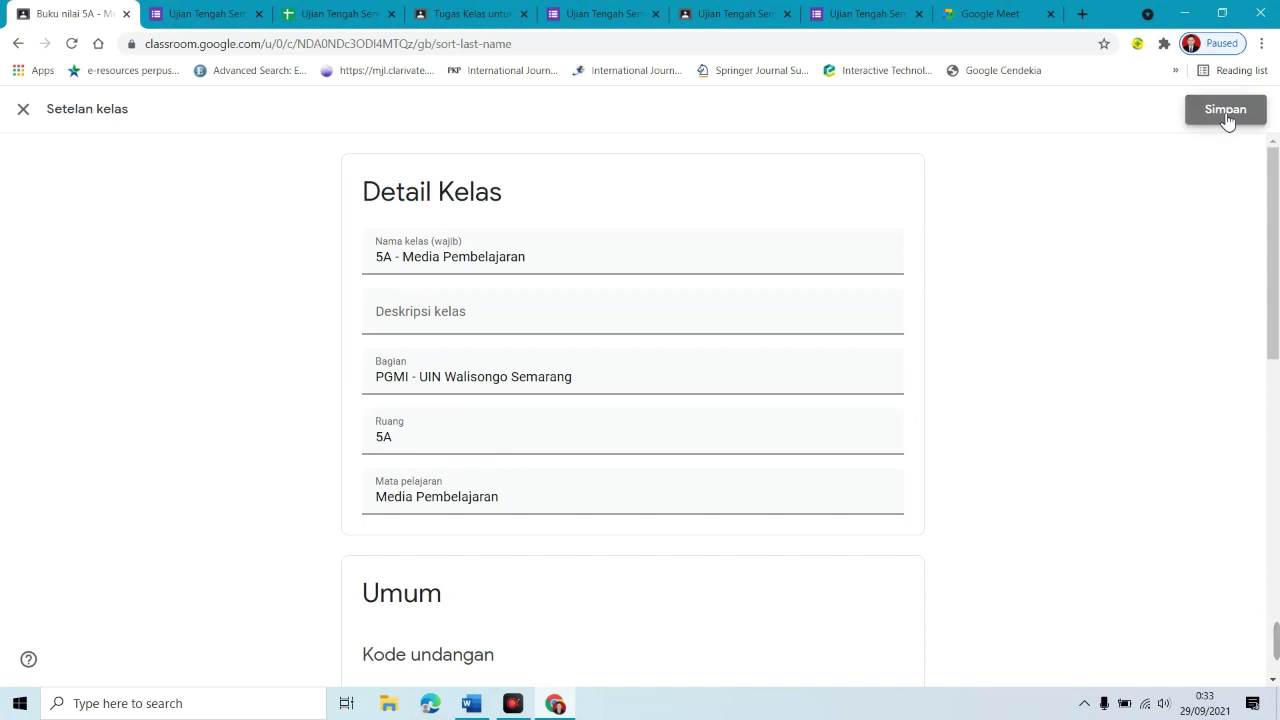
pyautogui.click(1228, 114)
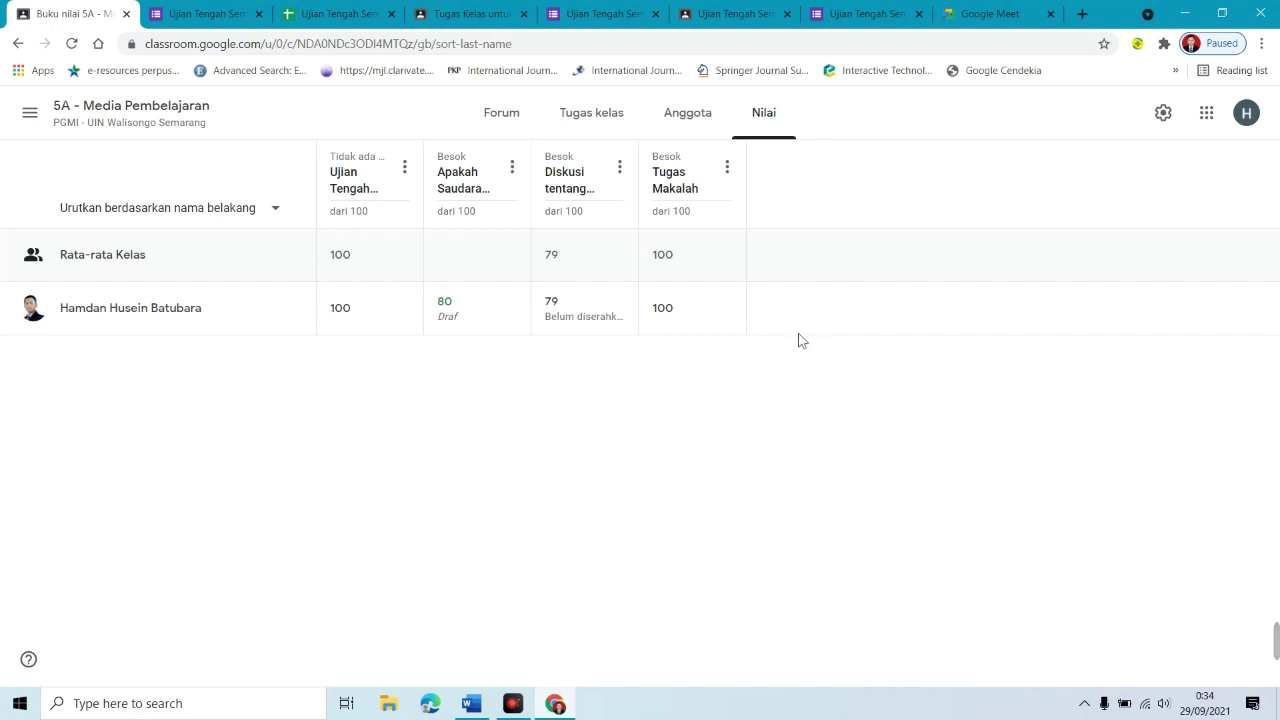
# Step: Open the second 5A - Media Pembelajaran class, then go to the Kelas home page
pyautogui.click(85, 115)
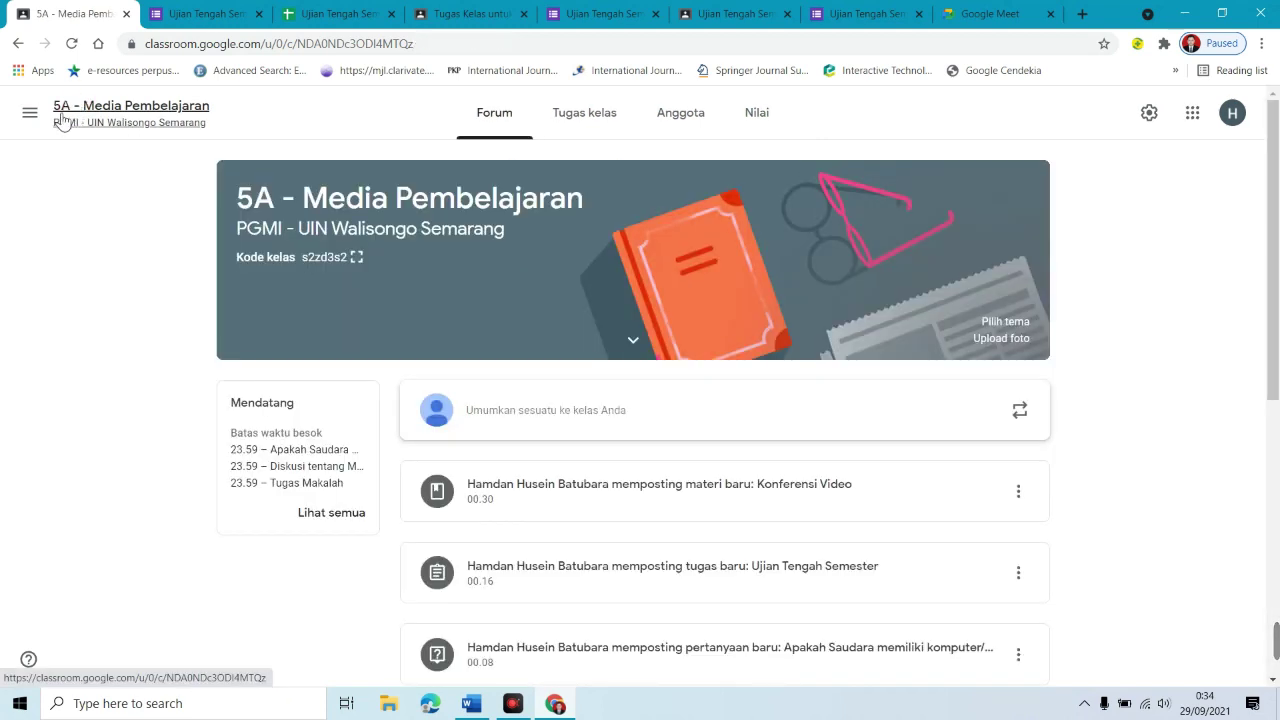
pyautogui.click(30, 115)
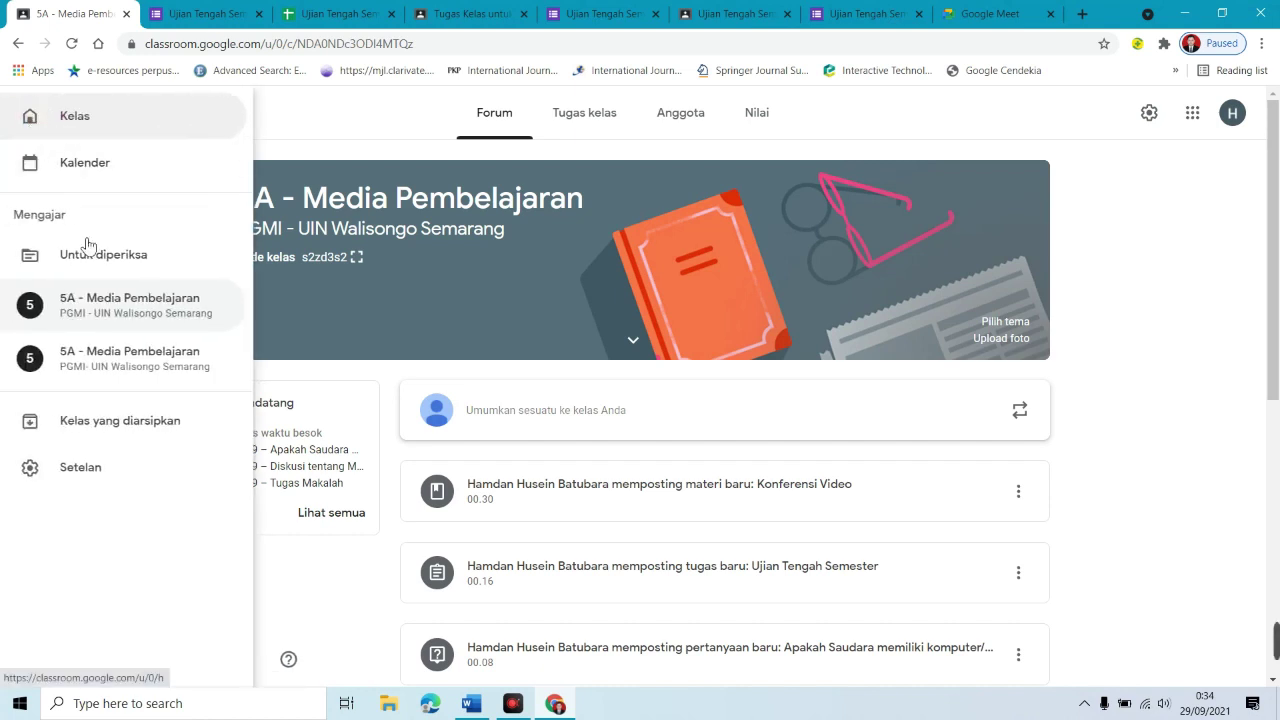
pyautogui.click(100, 365)
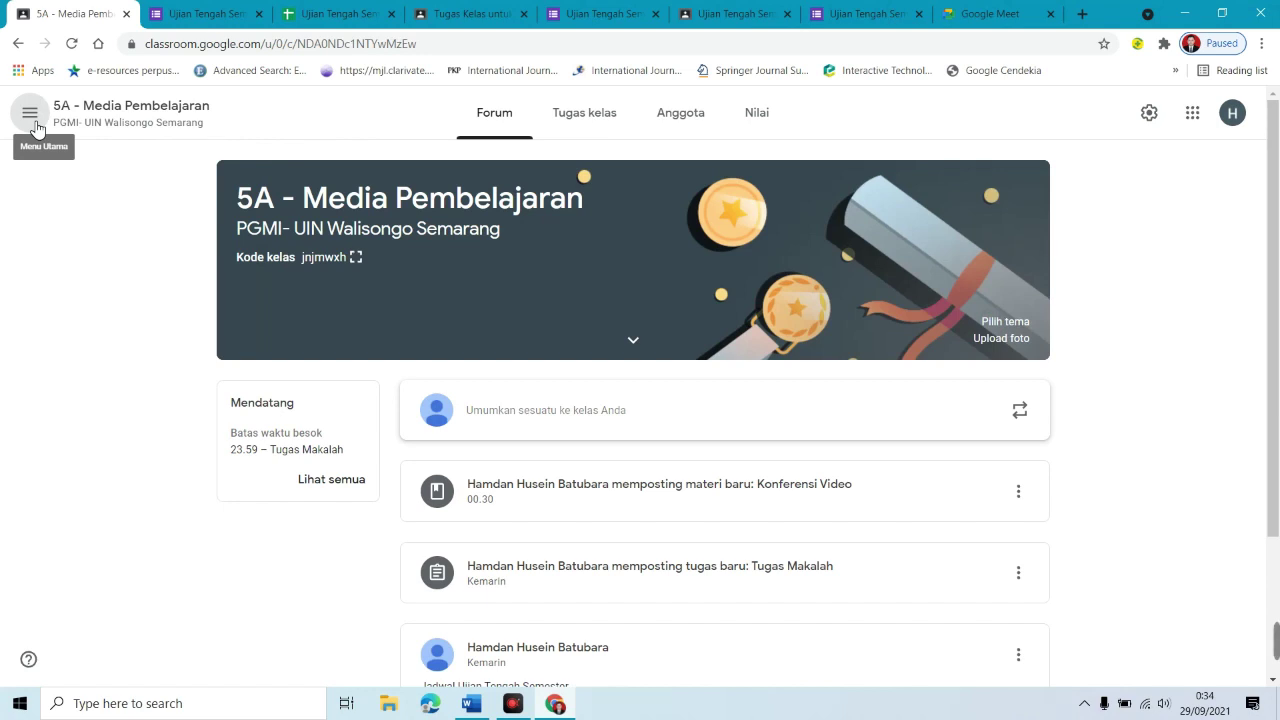
pyautogui.click(30, 113)
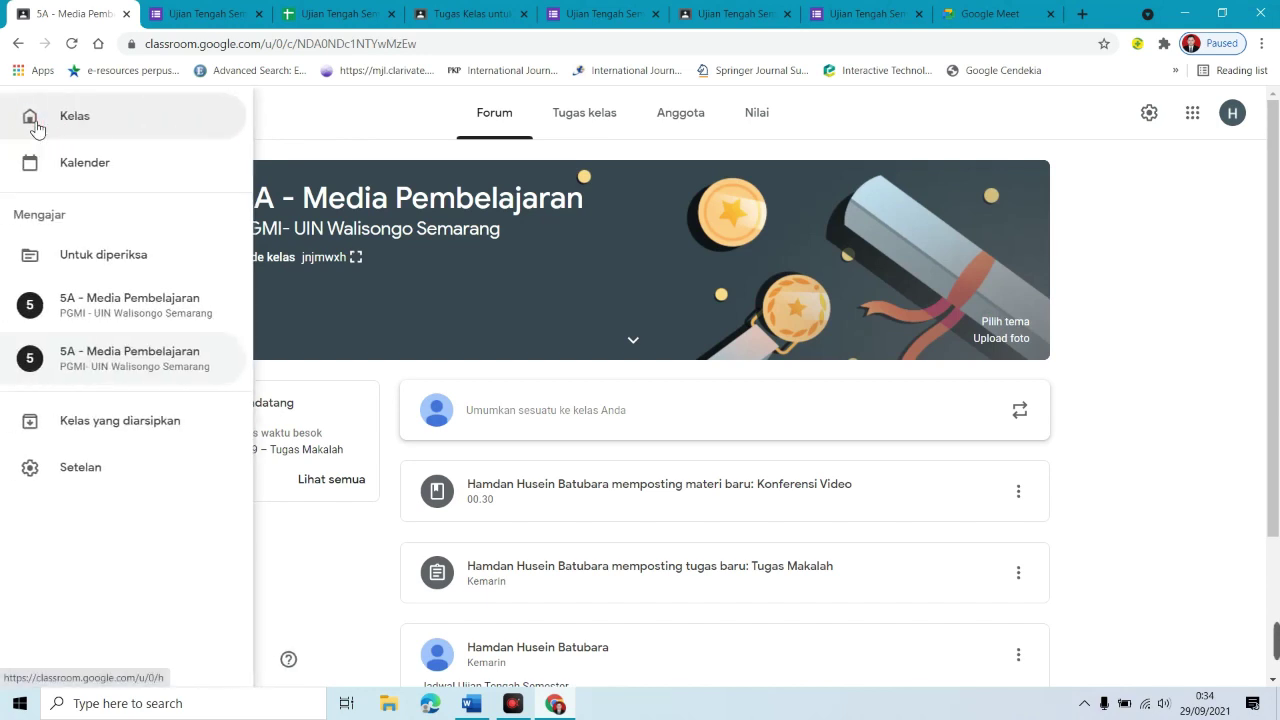
pyautogui.click(90, 125)
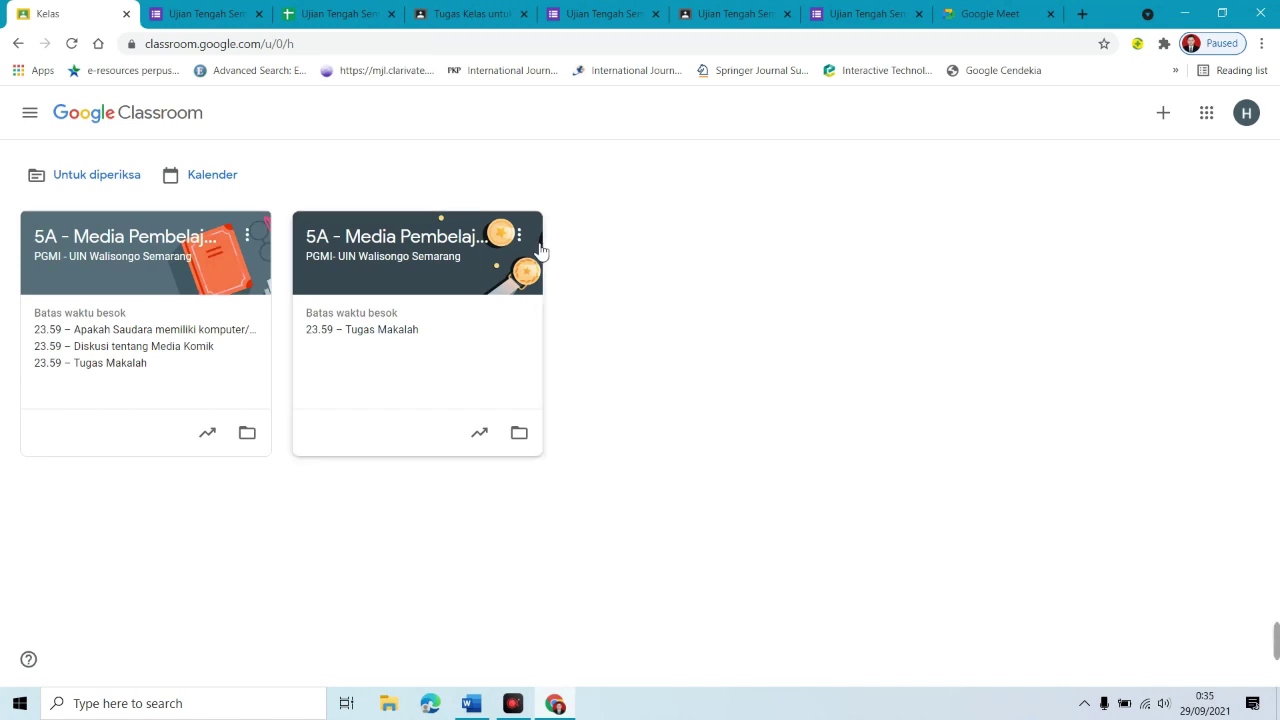
# Step: Archive the duplicate 5A - Media Pembelajaran class
pyautogui.click(520, 237)
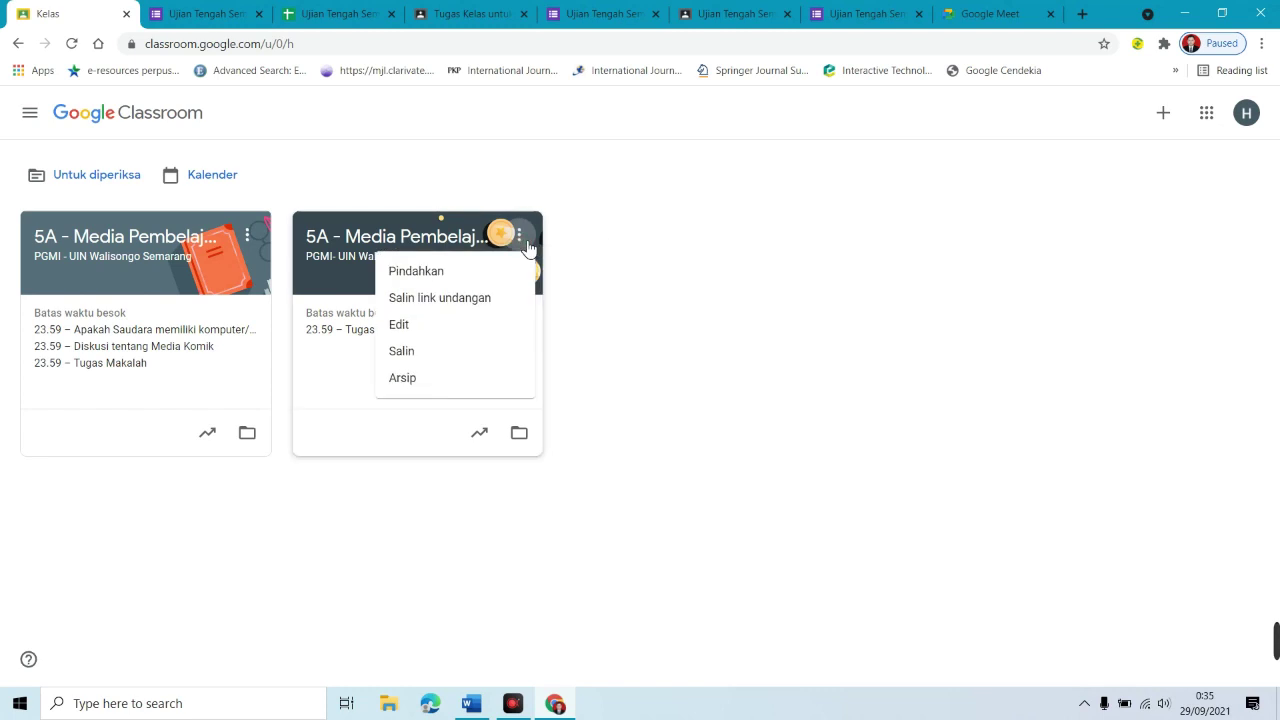
pyautogui.click(424, 386)
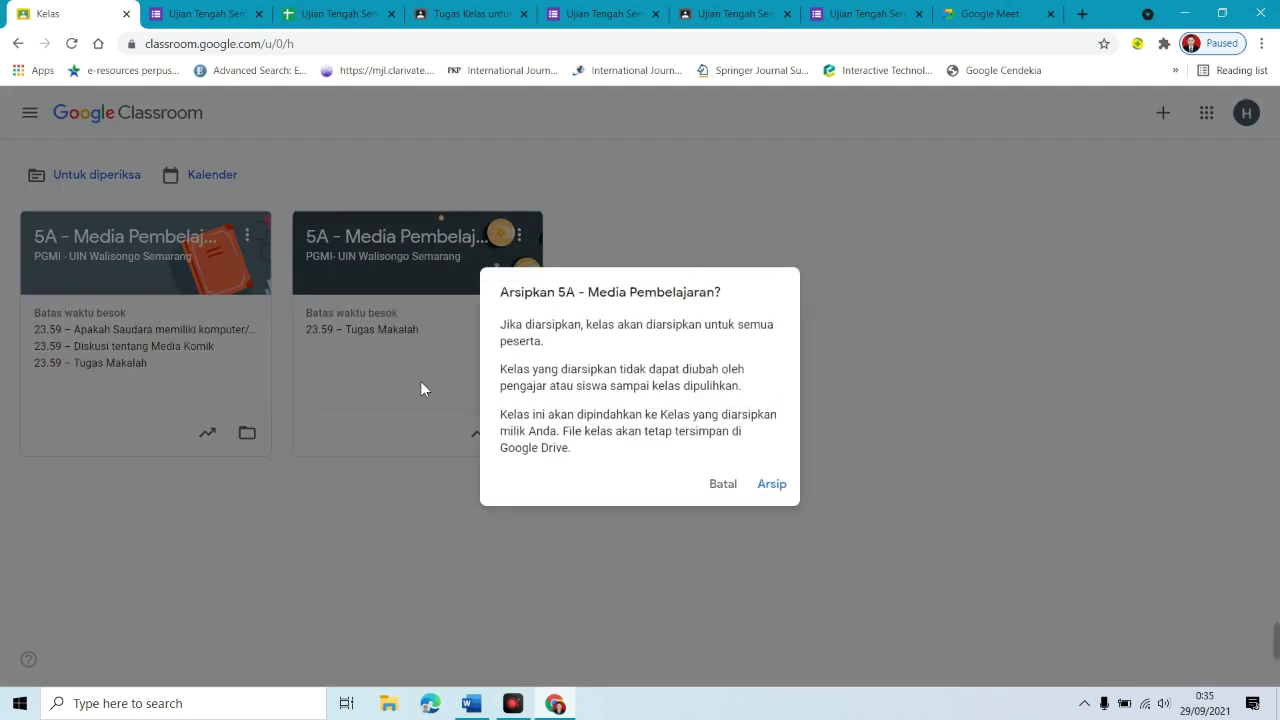
pyautogui.click(771, 489)
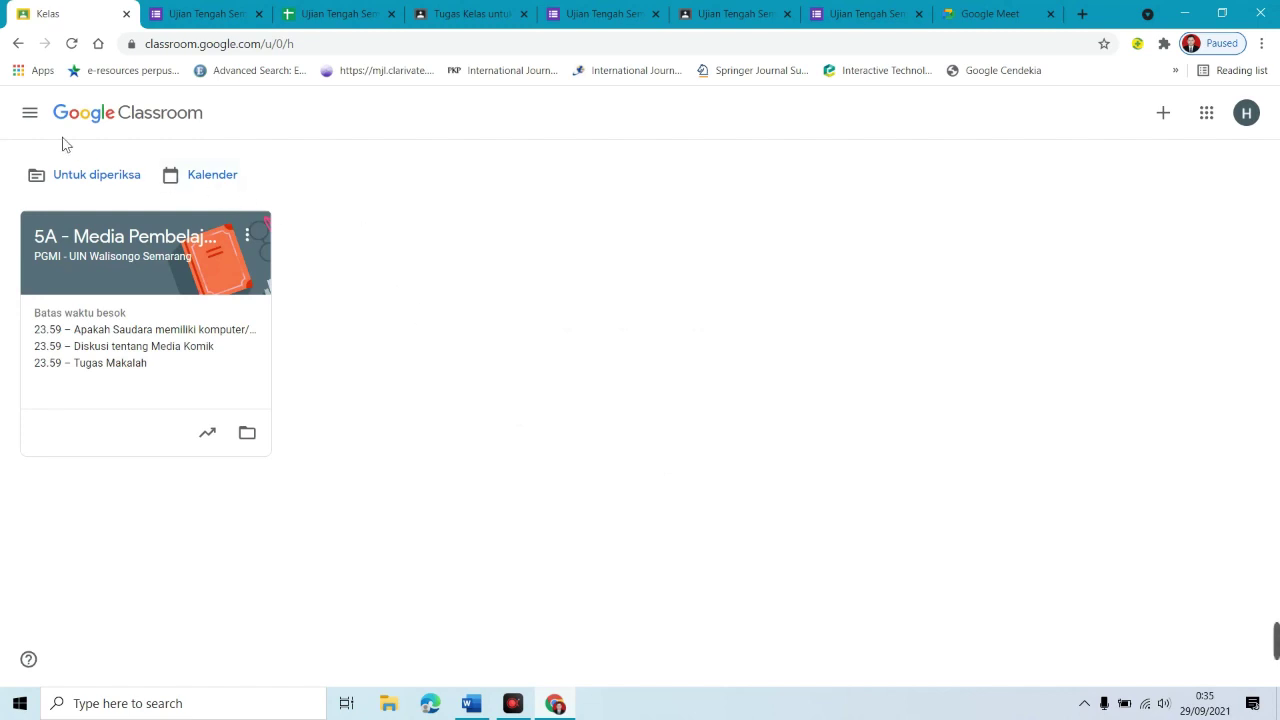
# Step: Restore the class from Kelas yang diarsipkan and return to the Kelas home page
pyautogui.click(31, 115)
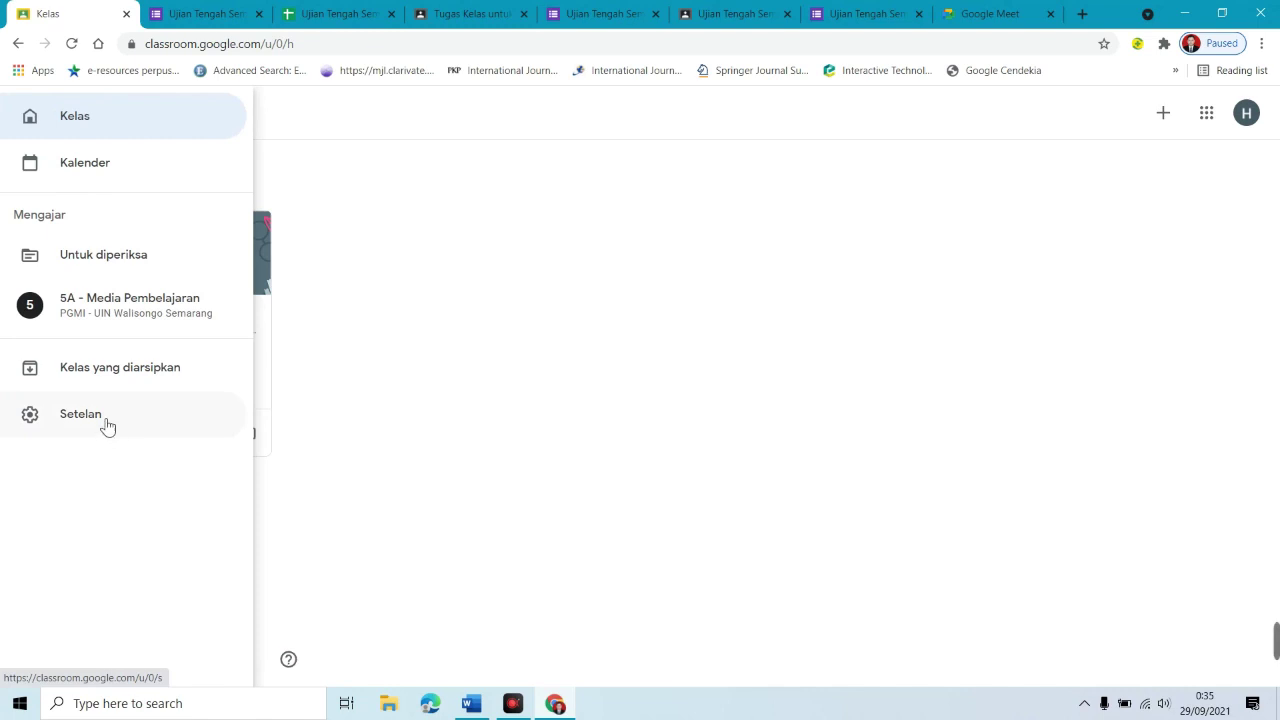
pyautogui.click(88, 377)
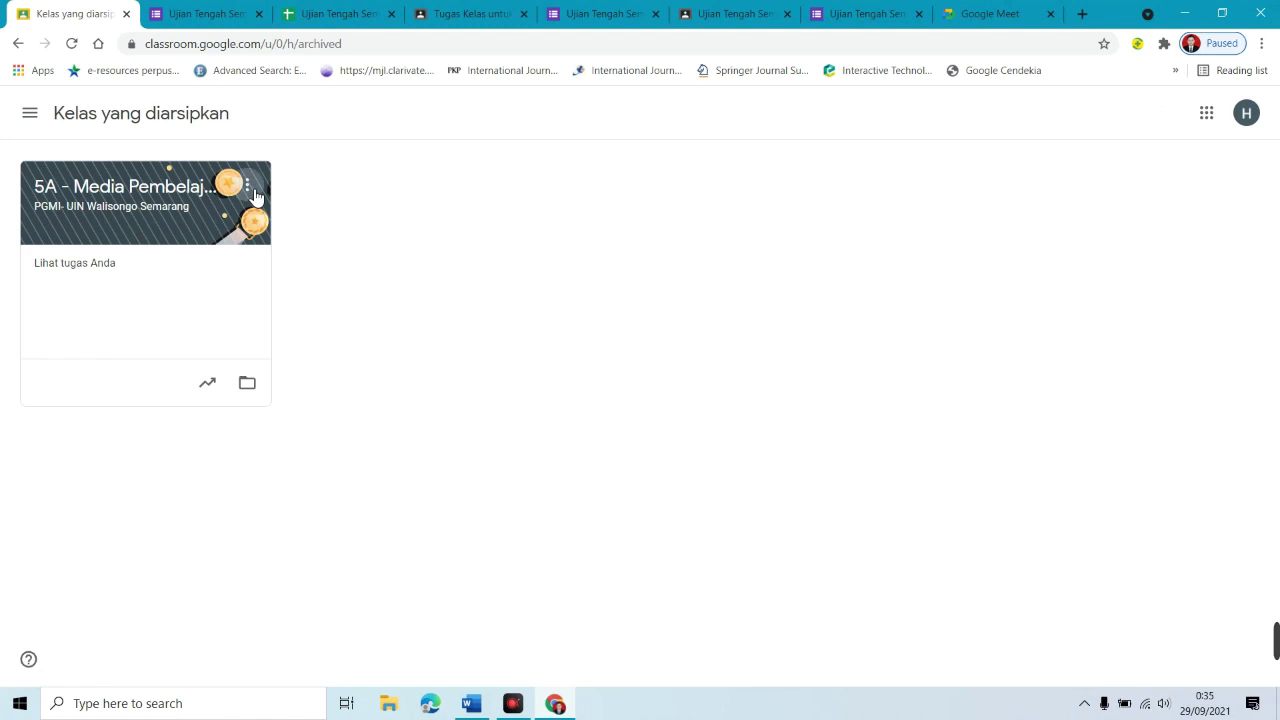
pyautogui.click(247, 190)
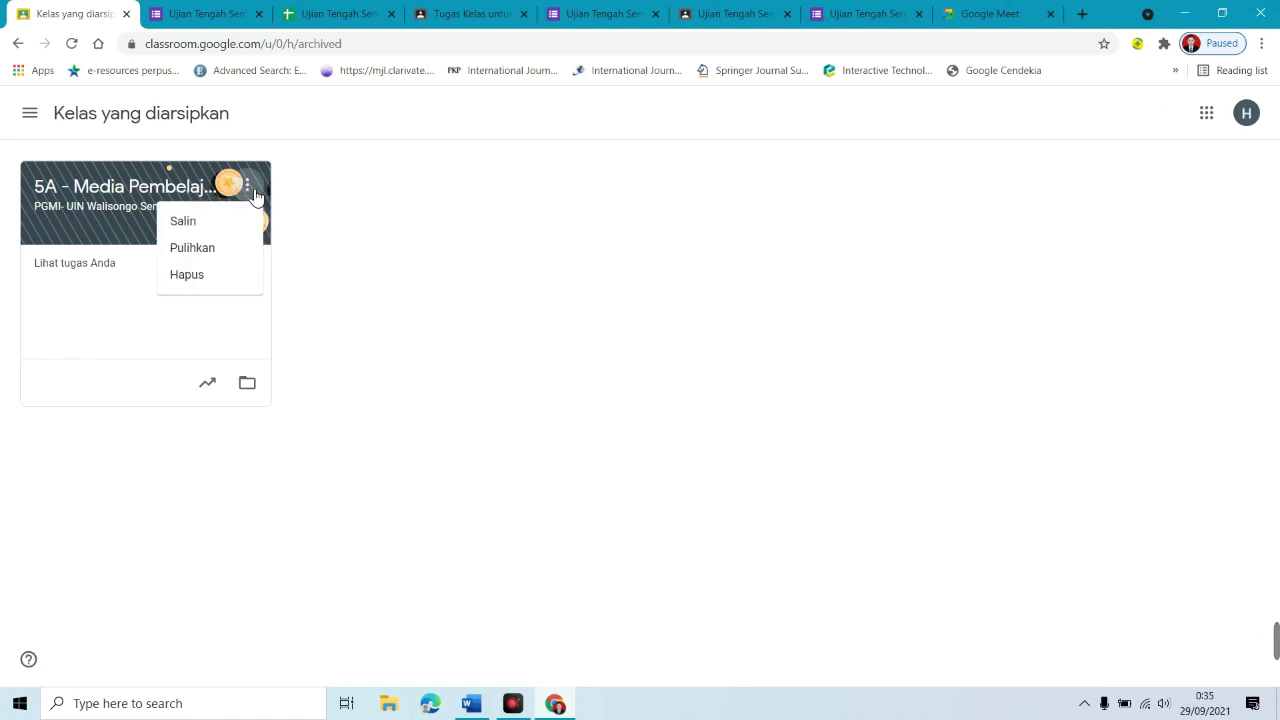
pyautogui.click(212, 256)
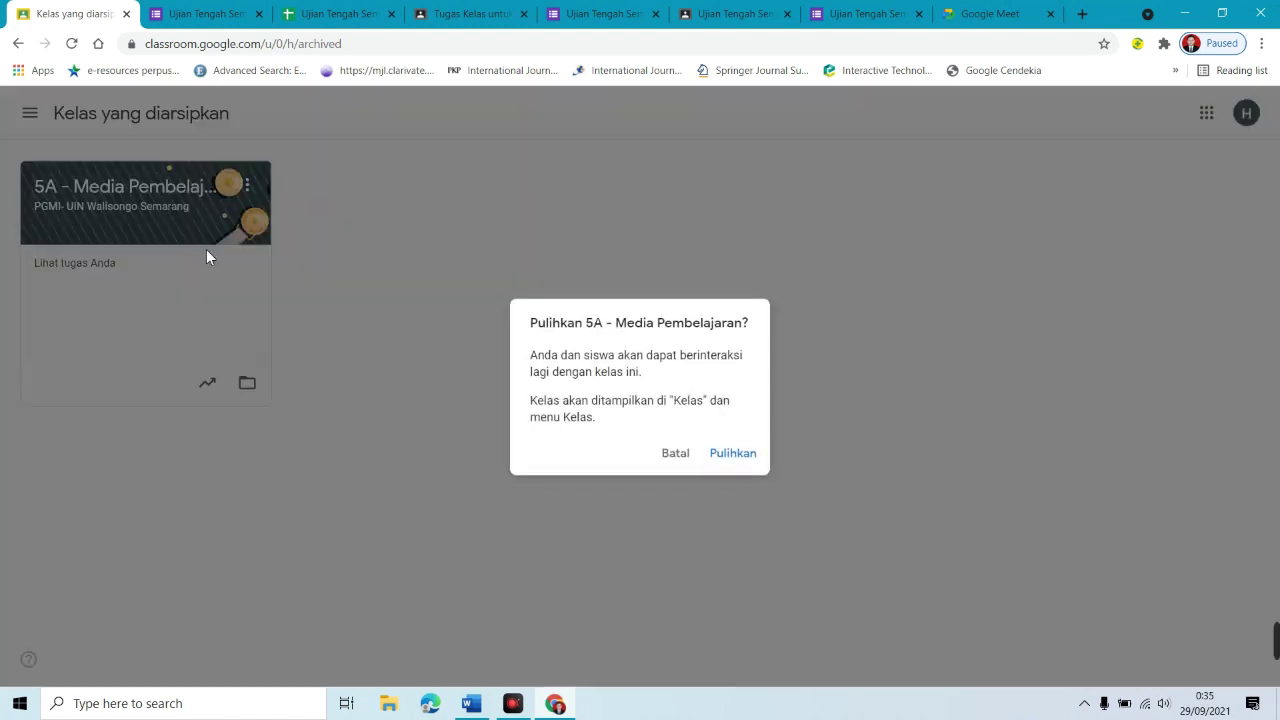
pyautogui.click(740, 456)
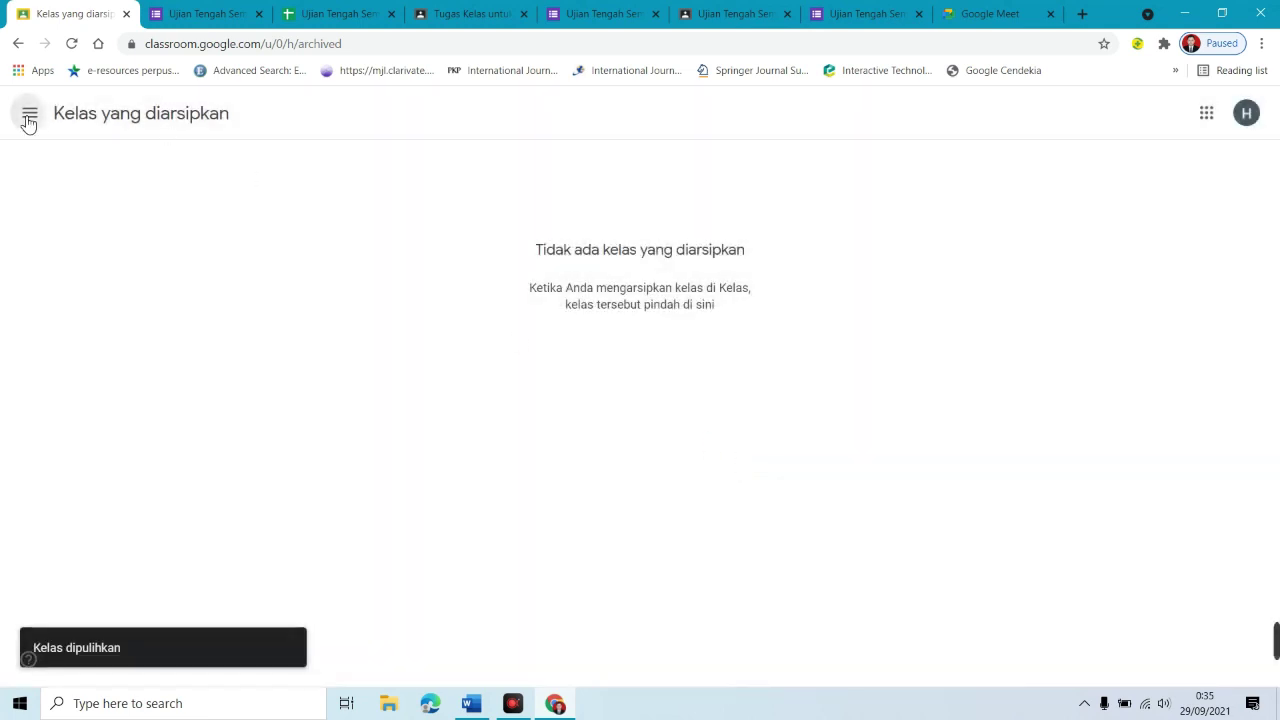
pyautogui.click(29, 116)
pyautogui.click(87, 121)
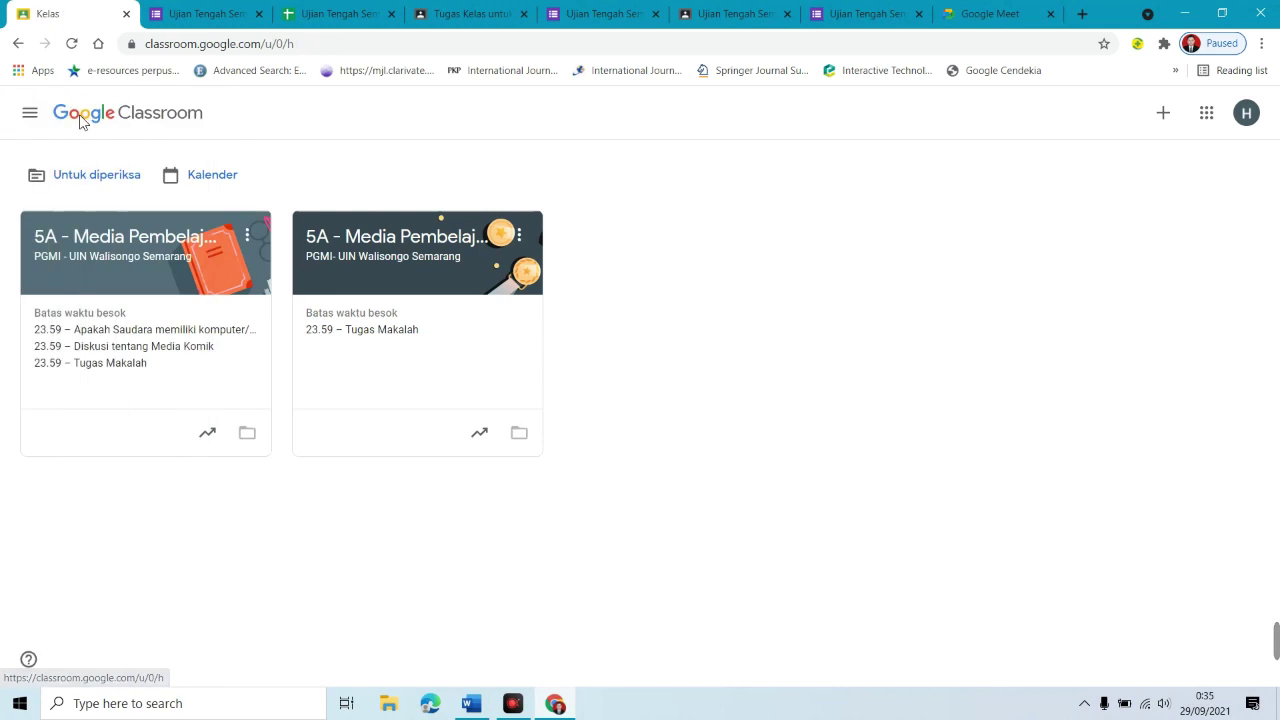